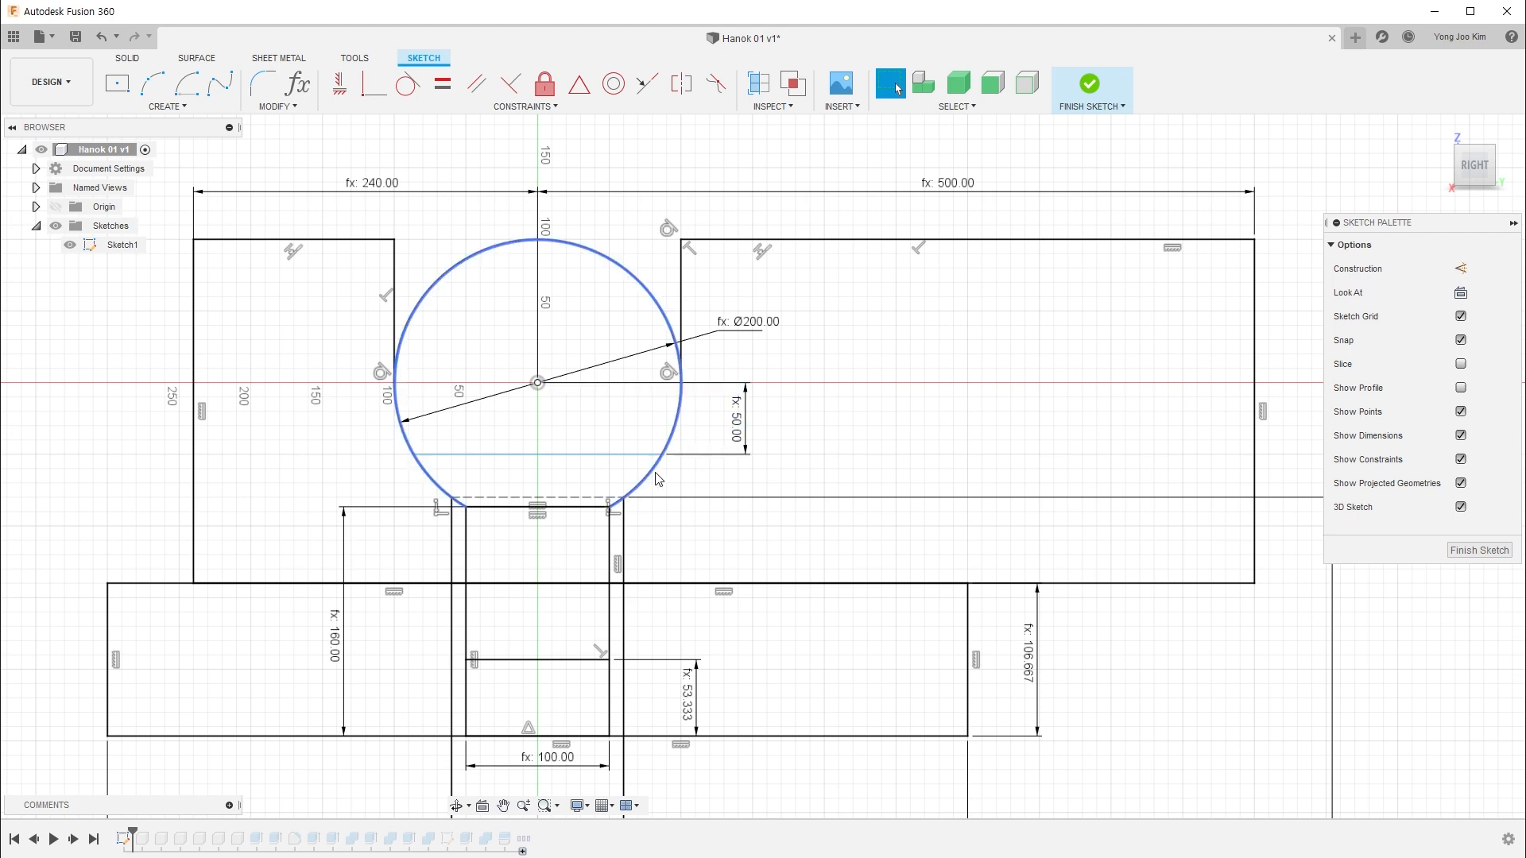
Apply a horizontal constraint to the chord line inside the lower part of the circle
{"action": "left_click", "coordinate": [342, 86]}
{"action": "left_click", "coordinate": [566, 455]}
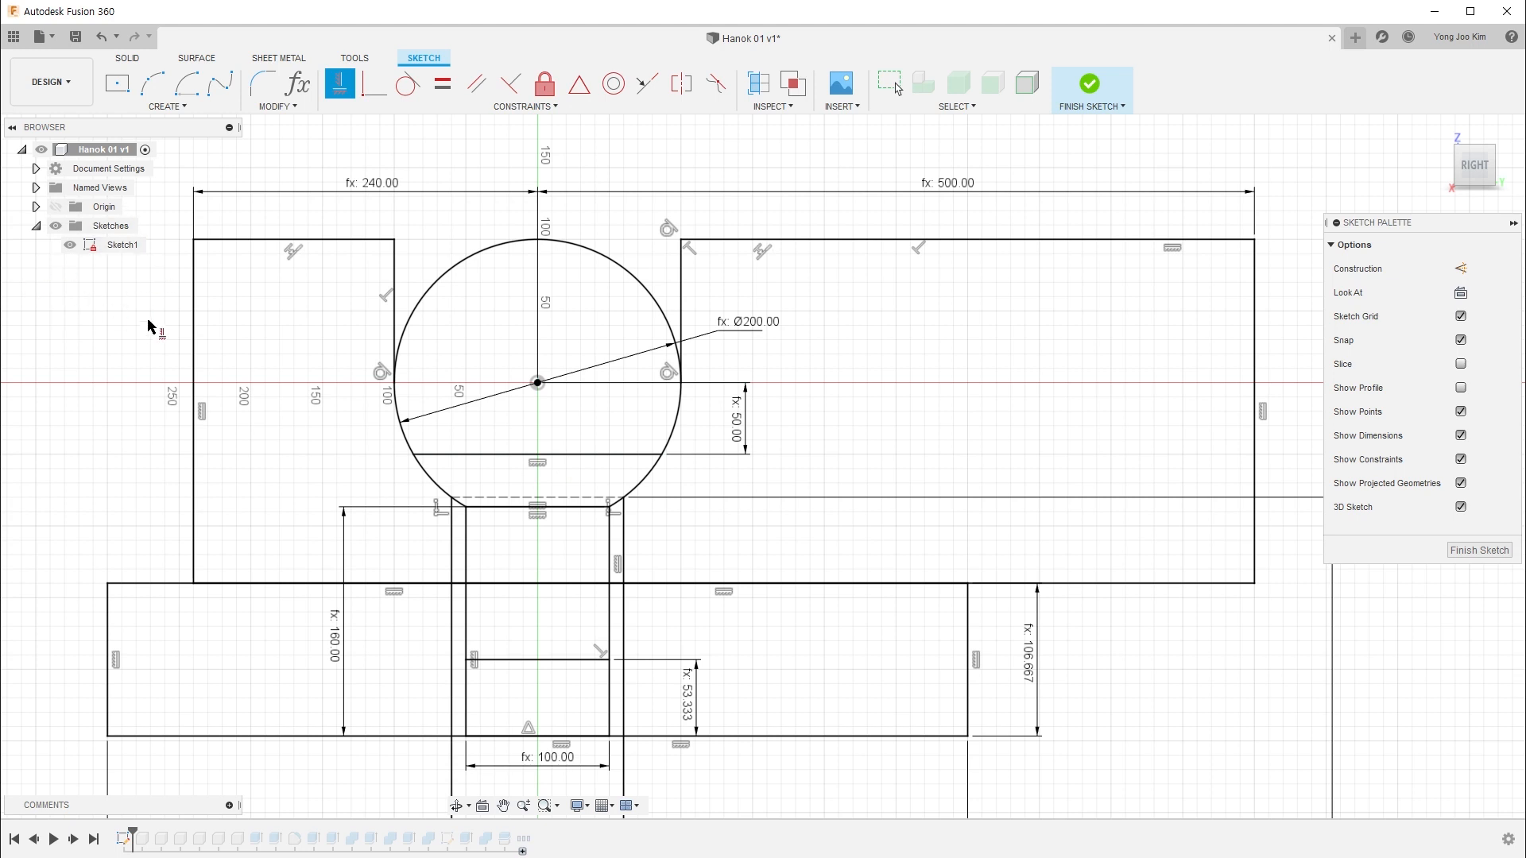
{"action": "key", "text": "Escape"}
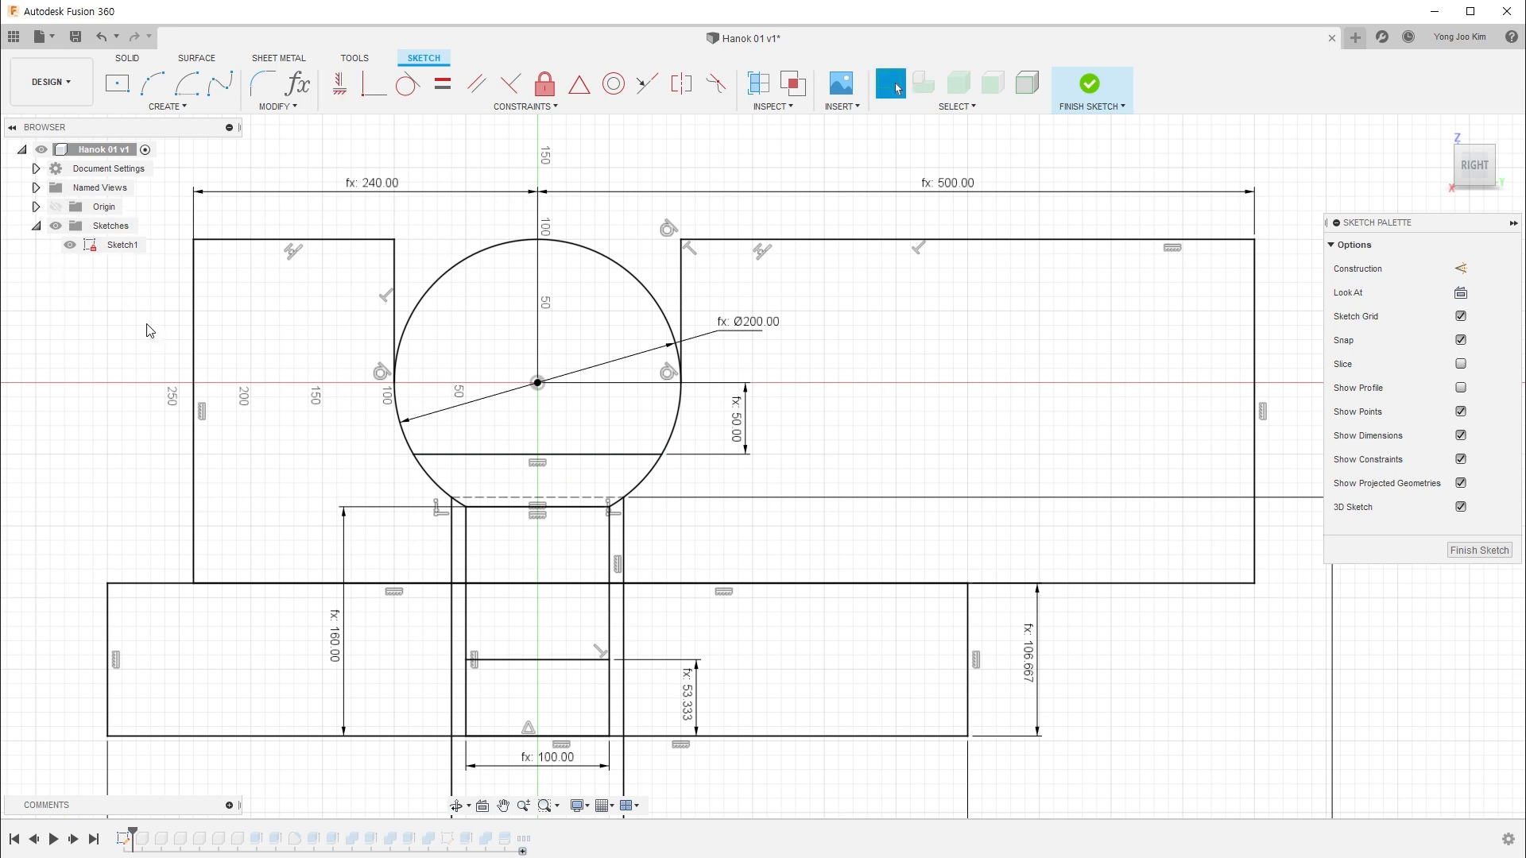
Replace the distance dimension between the circle's center and the horizontal chord with a new one set to d2*0.25
{"action": "left_click", "coordinate": [747, 434]}
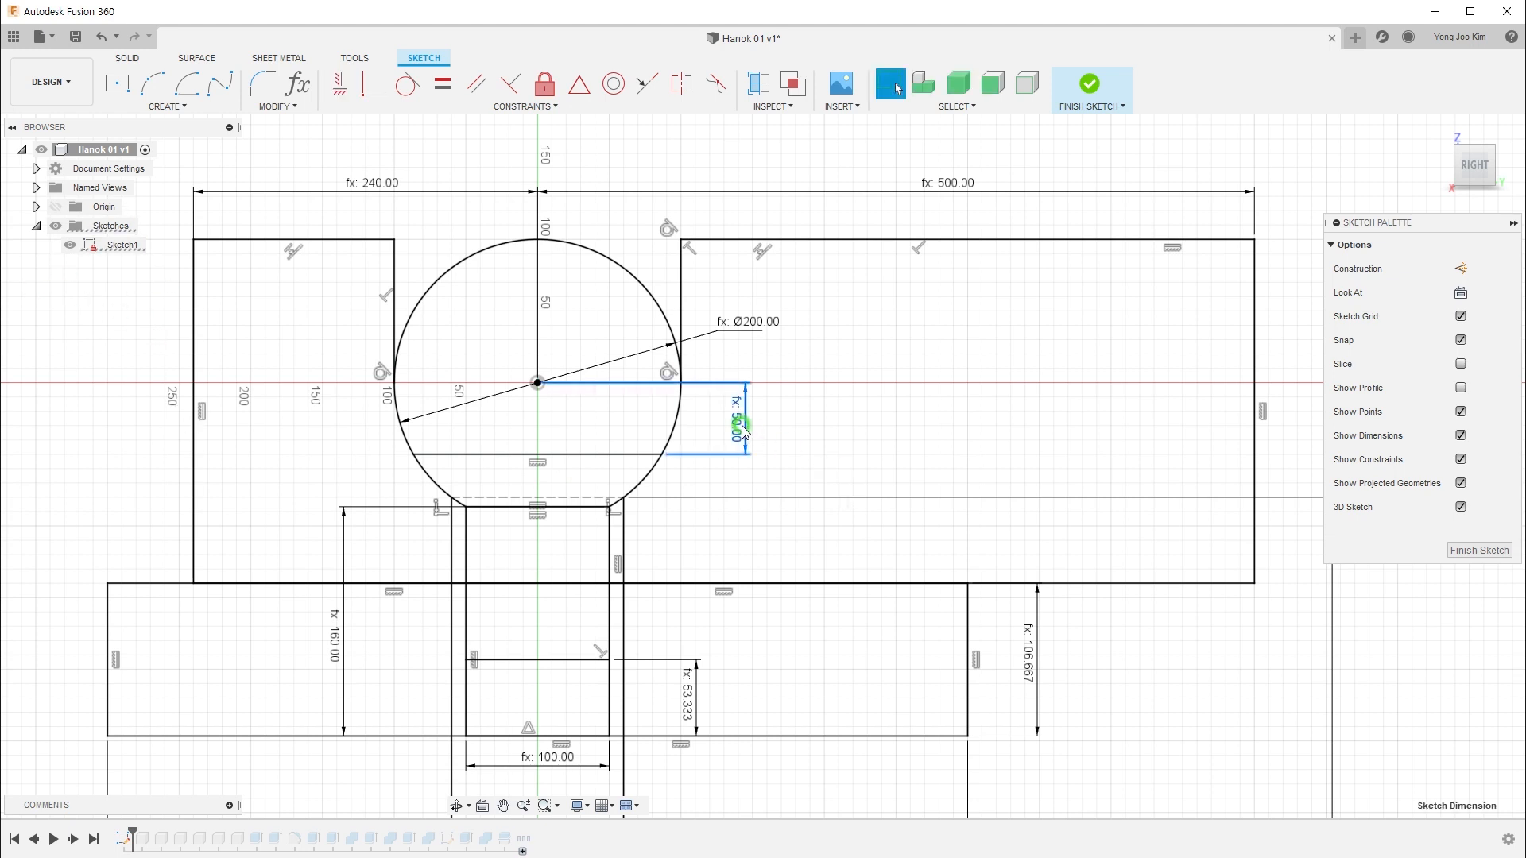
{"action": "key", "text": "Delete"}
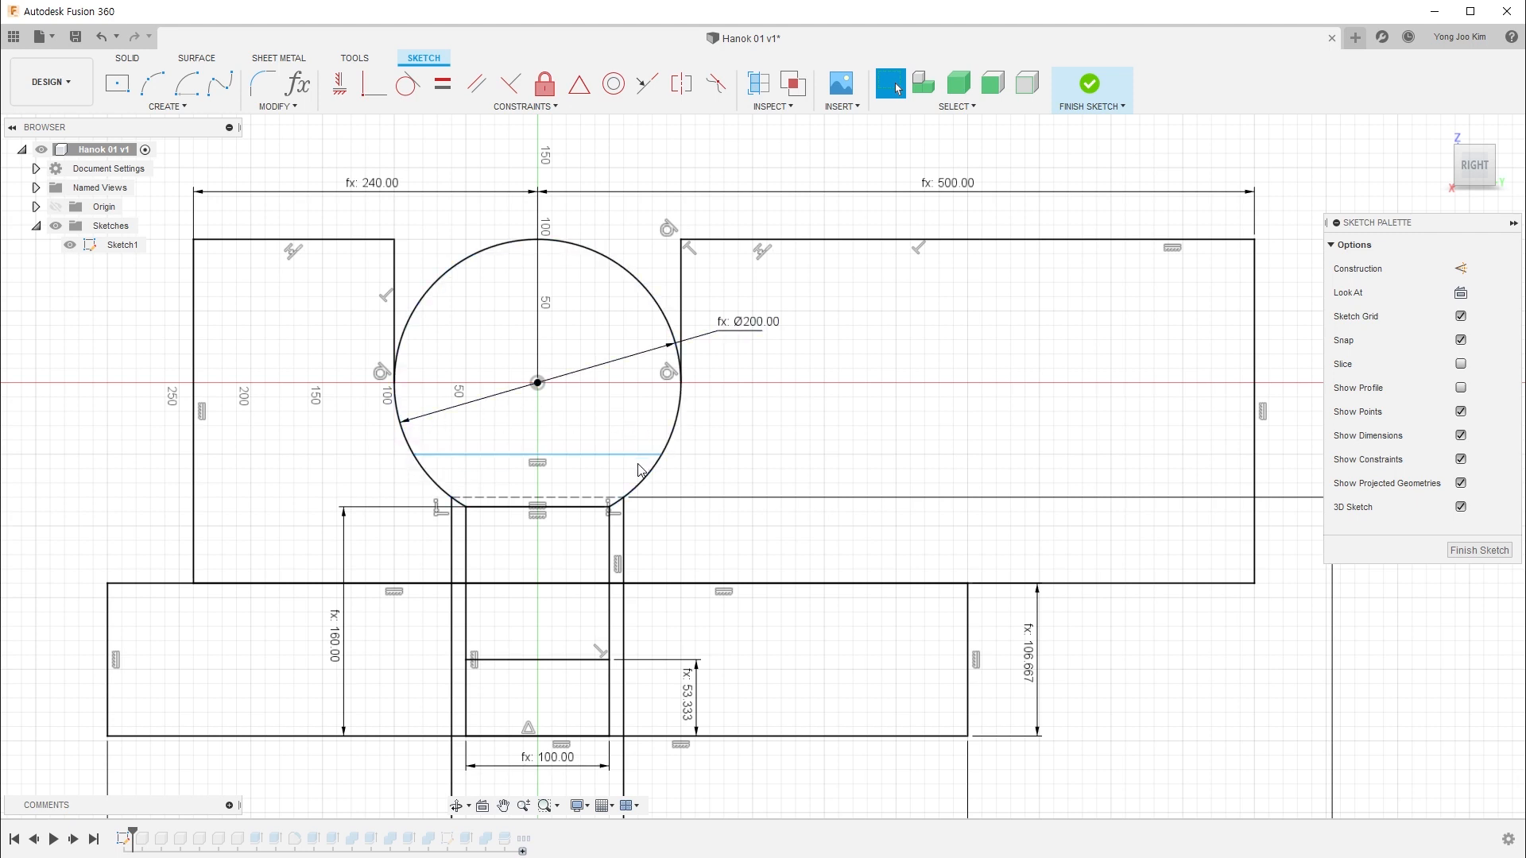
{"action": "left_click", "coordinate": [713, 450]}
{"action": "key", "text": "d"}
{"action": "left_click", "coordinate": [538, 382]}
{"action": "left_click", "coordinate": [586, 455]}
{"action": "left_click", "coordinate": [738, 426]}
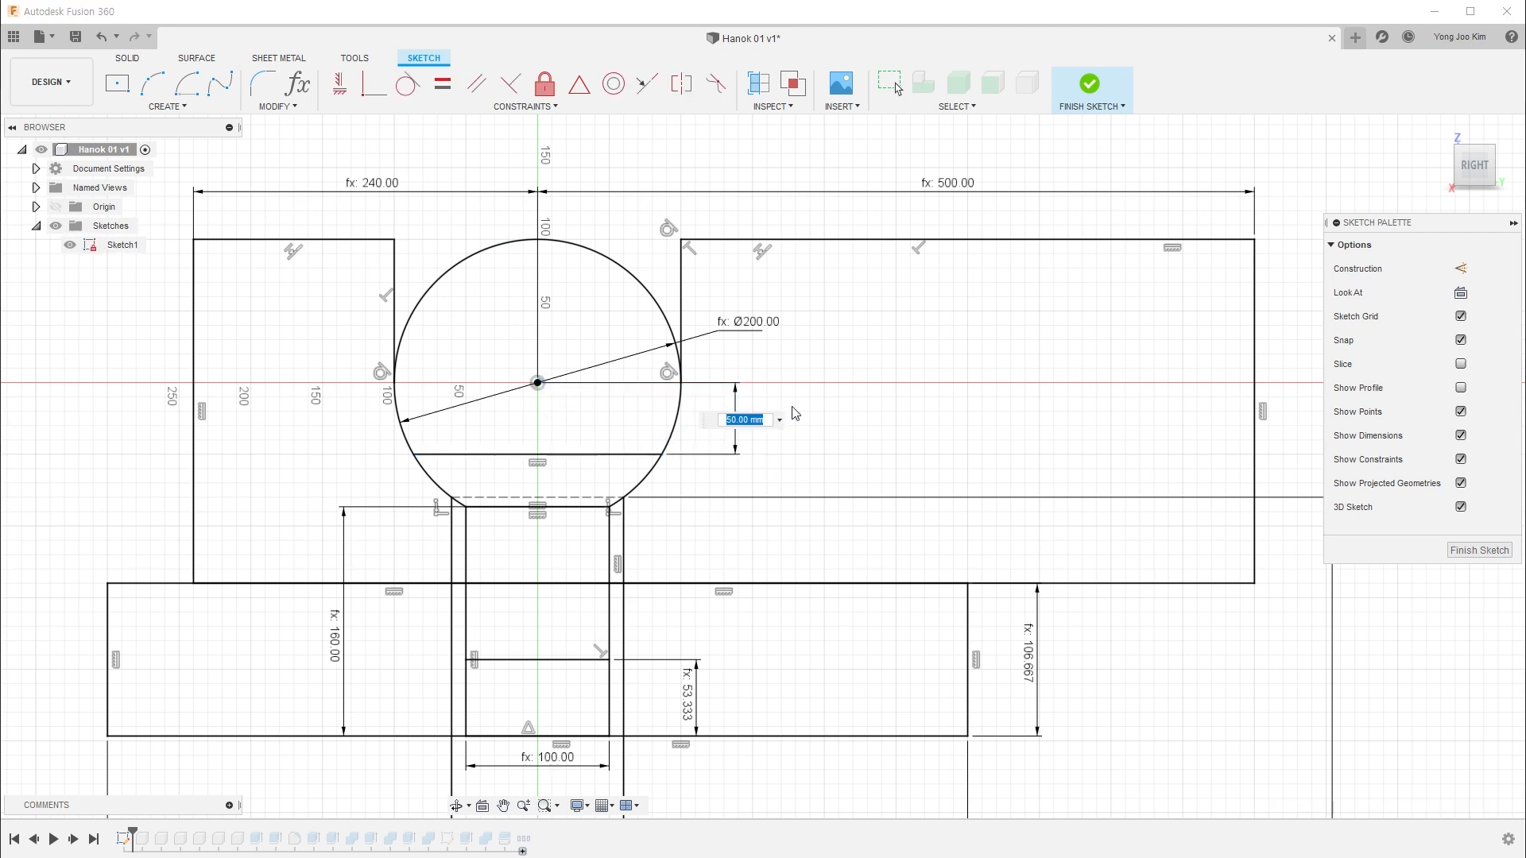
{"action": "type", "text": "d2*0.25"}
{"action": "key", "text": "Return"}
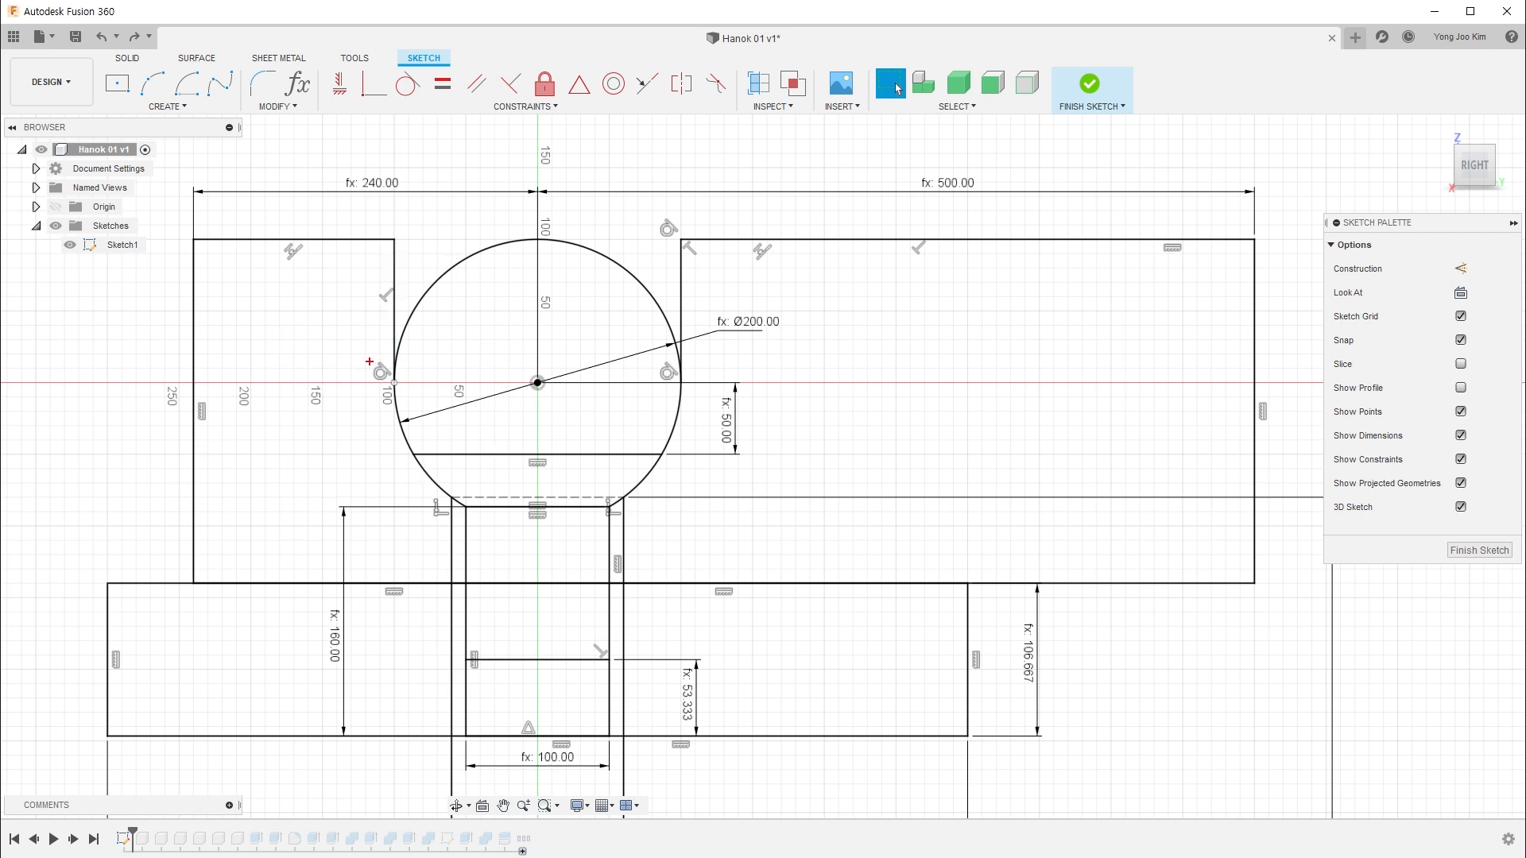
Pull the loose lower end of the vertical line beside the circle upward, and constrain it coincident with the circle
{"action": "left_click", "coordinate": [395, 383]}
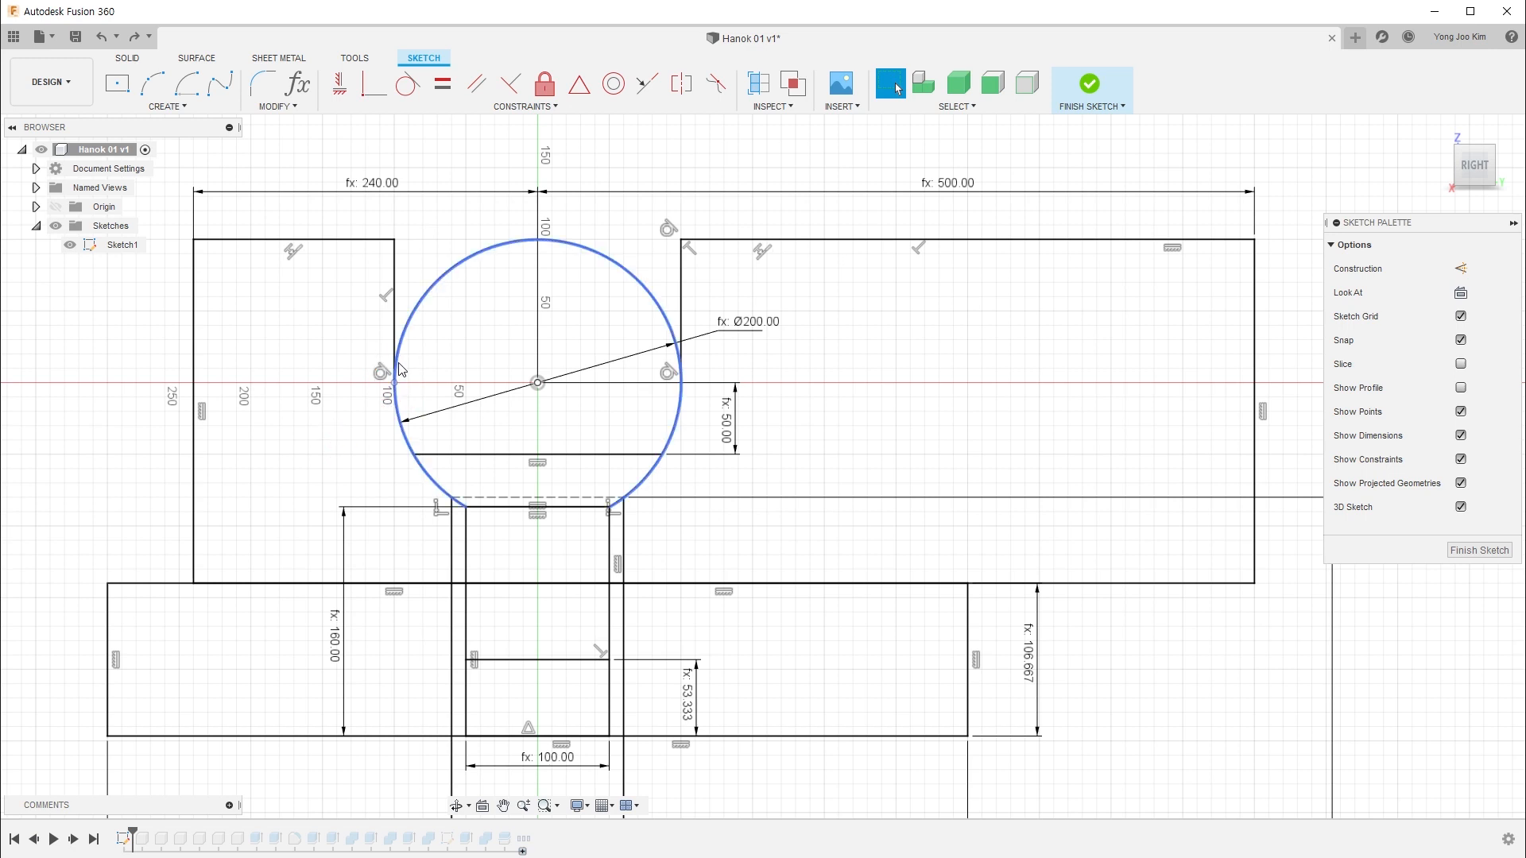
{"action": "left_click_drag", "start_coordinate": [395, 383], "coordinate": [394, 296]}
{"action": "left_click", "coordinate": [319, 339]}
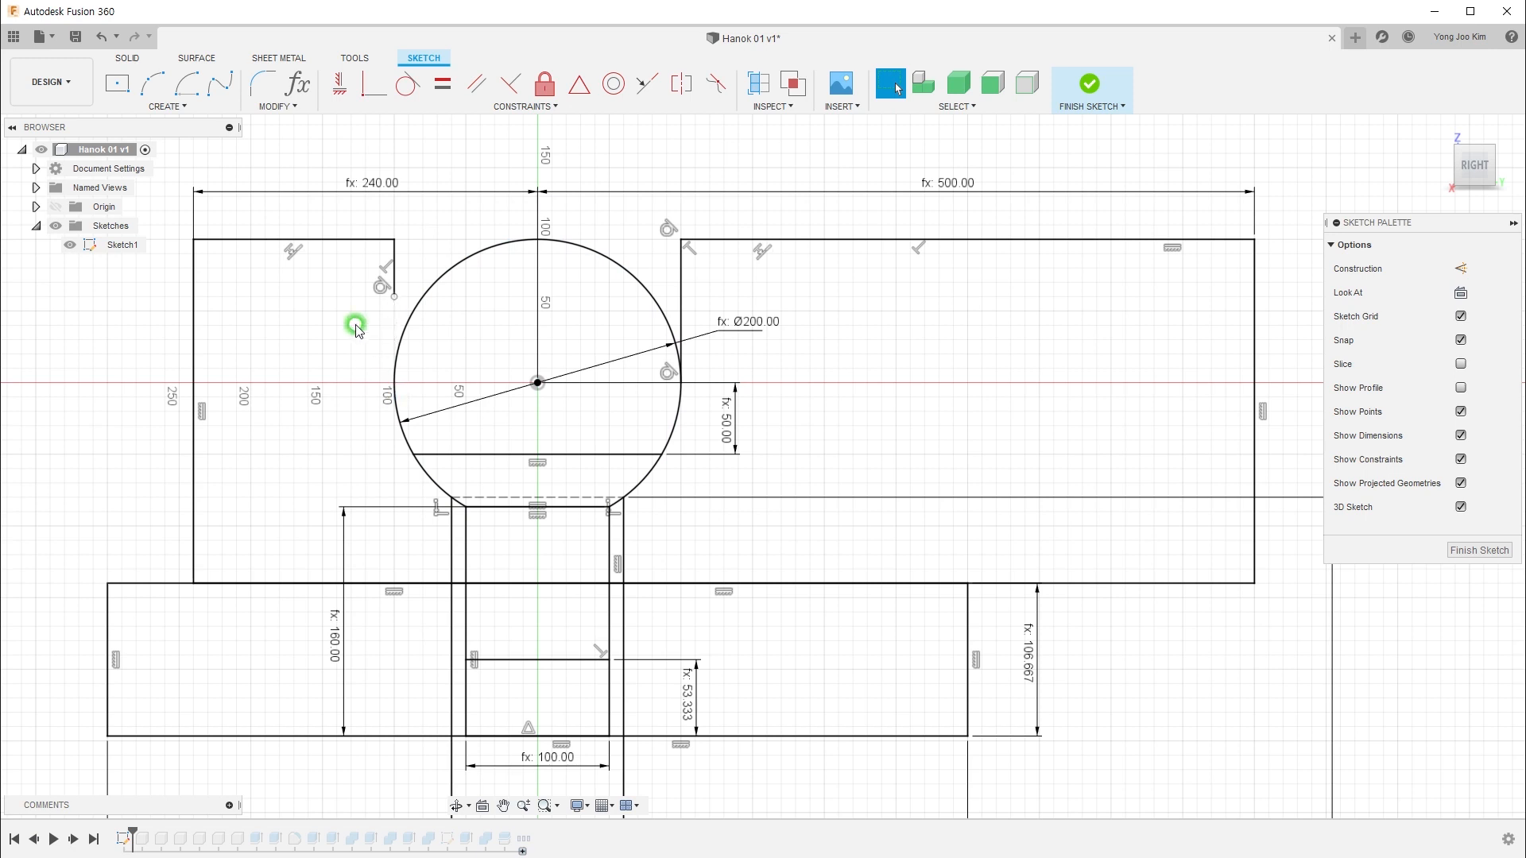
{"action": "left_click", "coordinate": [375, 90]}
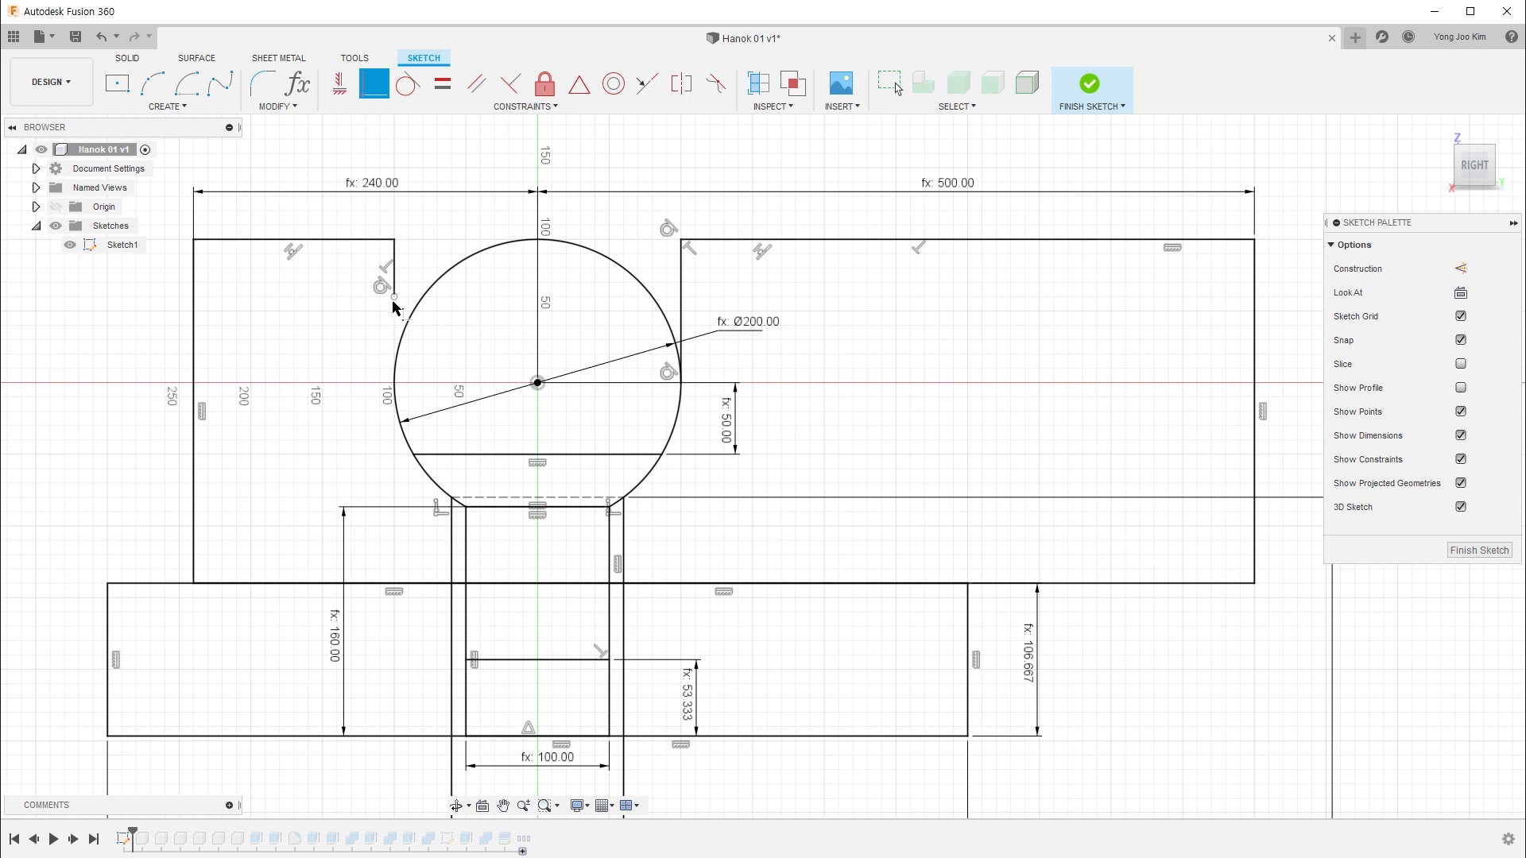
{"action": "left_click", "coordinate": [412, 322]}
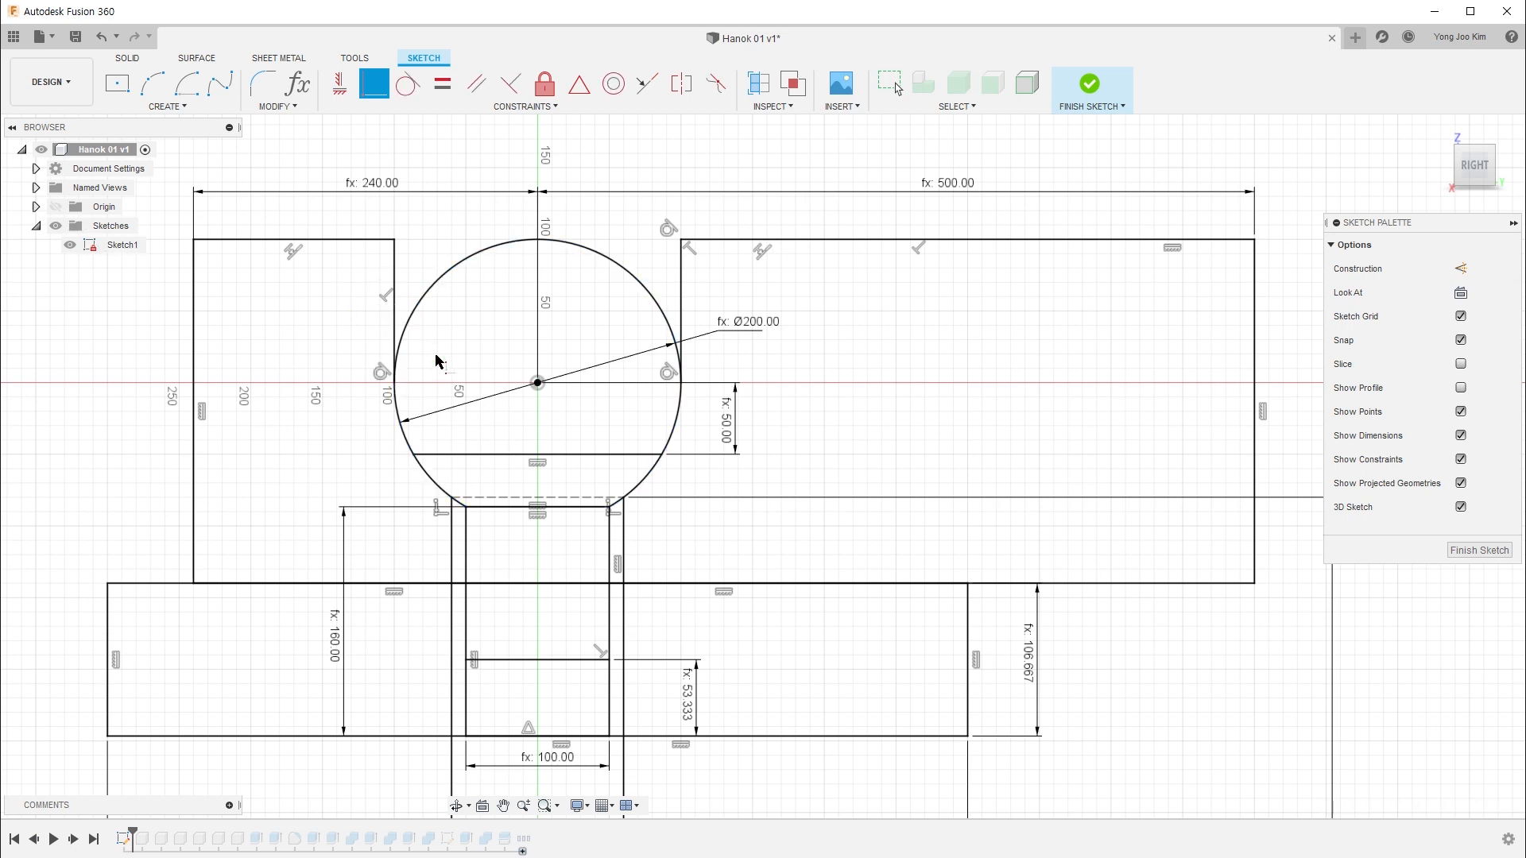
{"action": "key", "text": "Escape"}
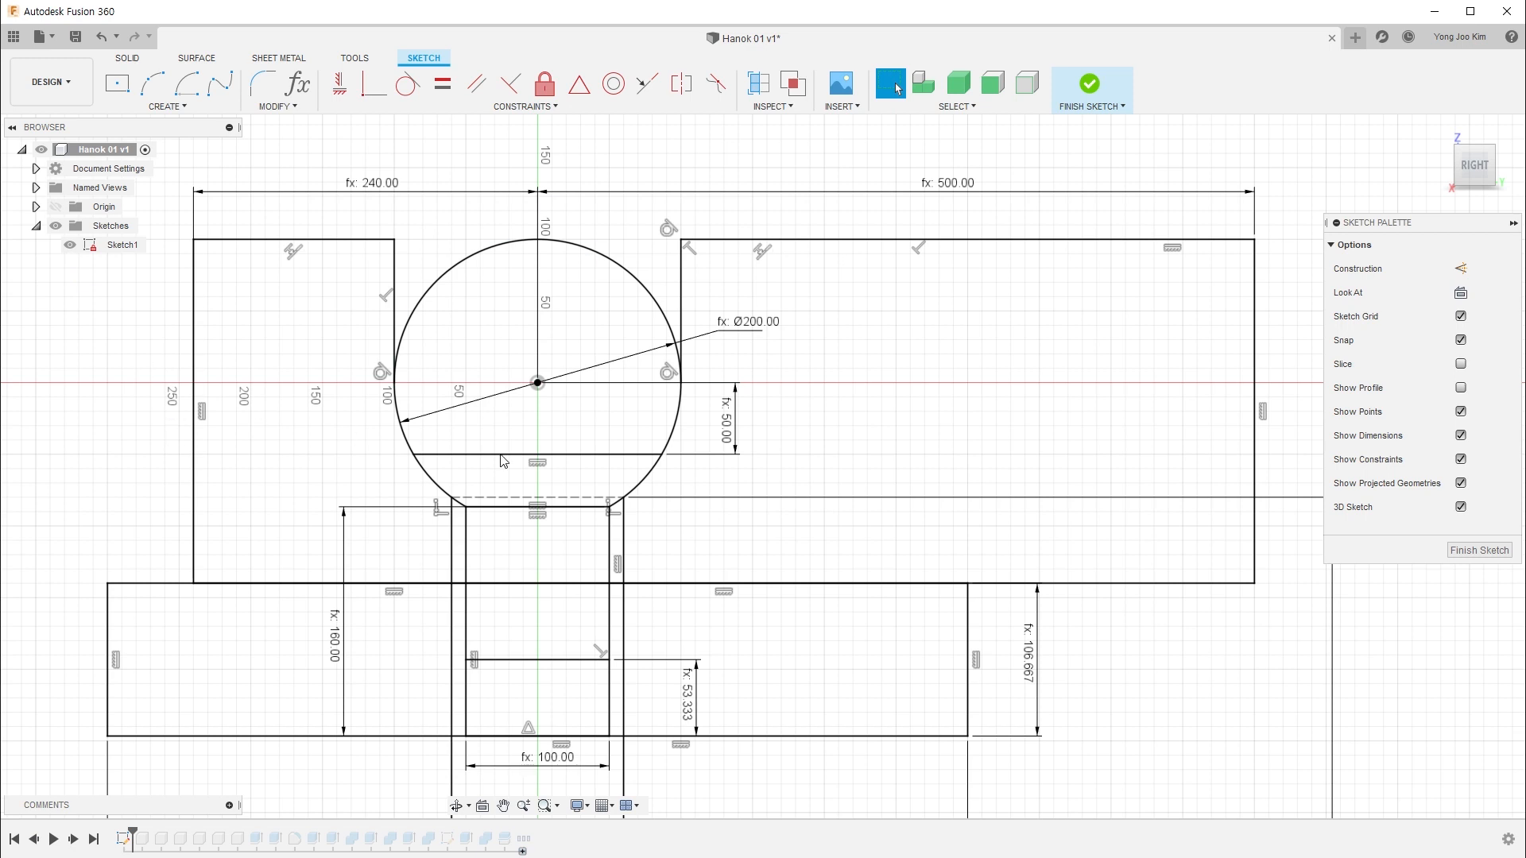
{"action": "left_click", "coordinate": [323, 414]}
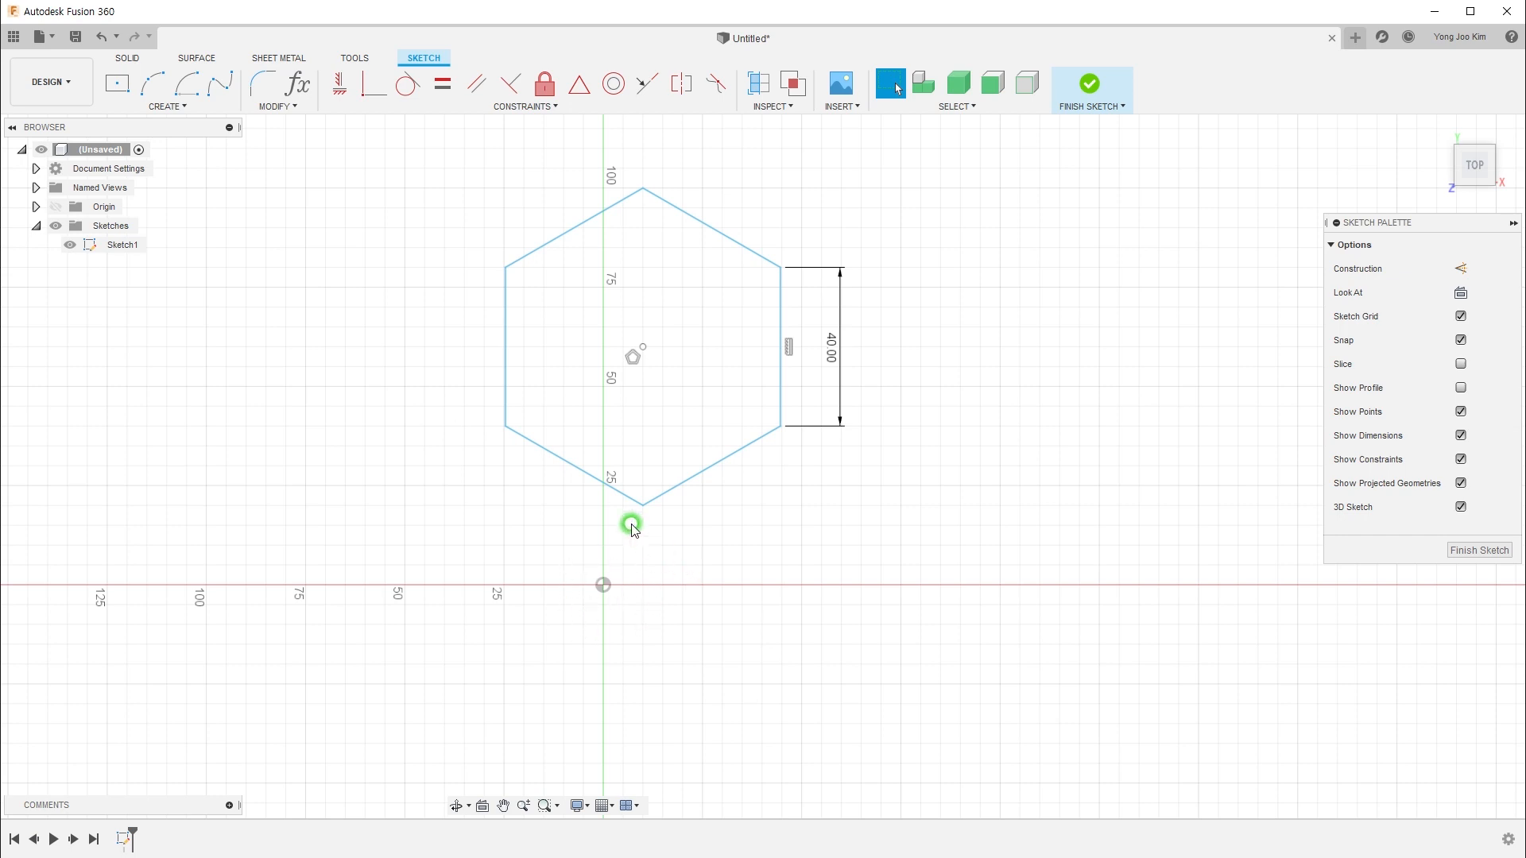
Try constraining the hexagon's lowest vertex coincident with the origin, and undo the constraint
{"action": "left_click", "coordinate": [374, 83]}
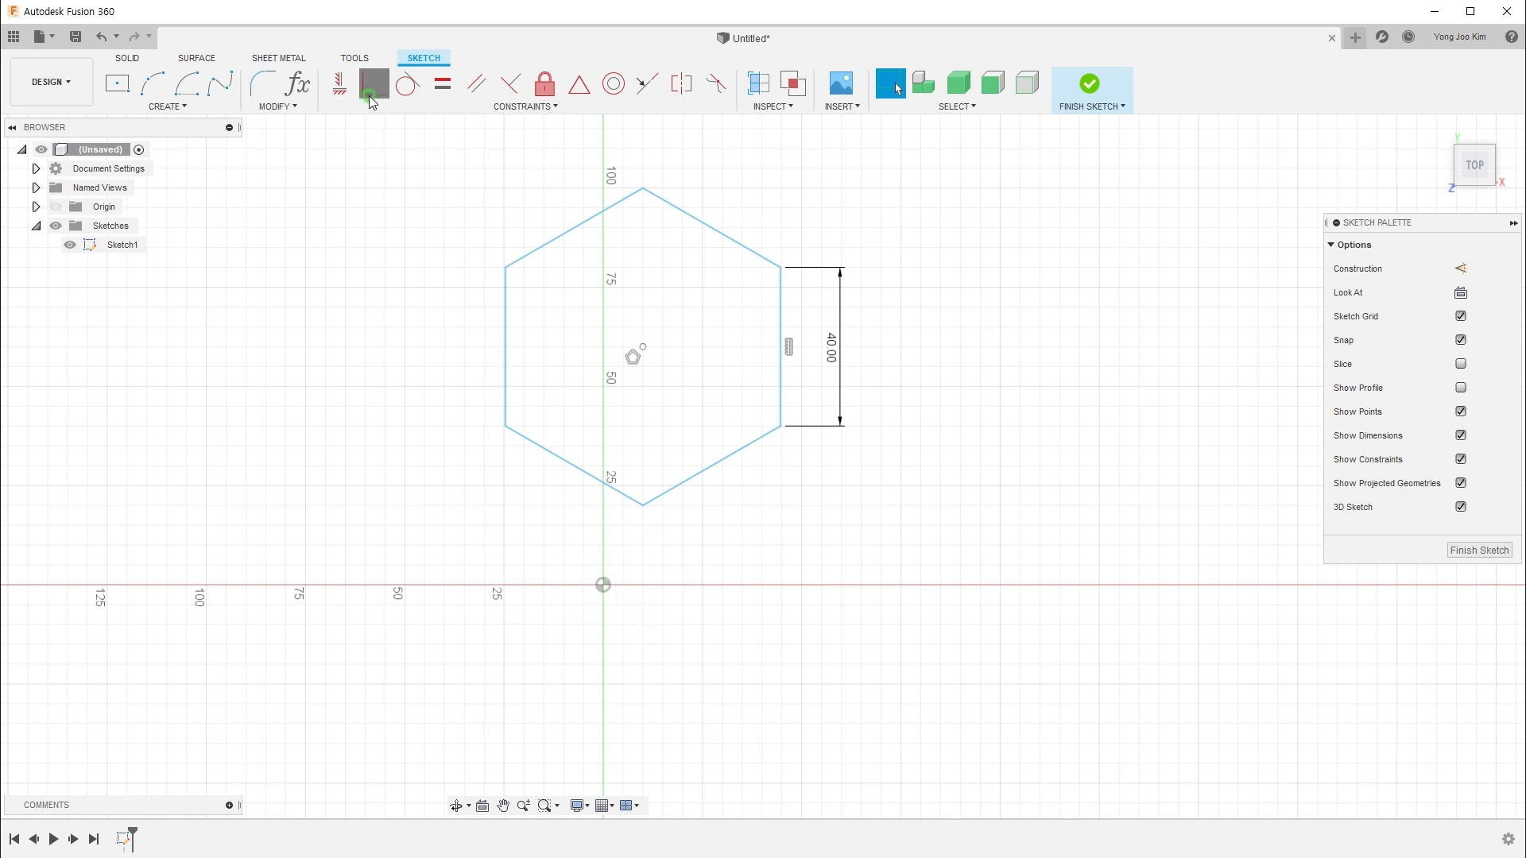
{"action": "left_click", "coordinate": [643, 506]}
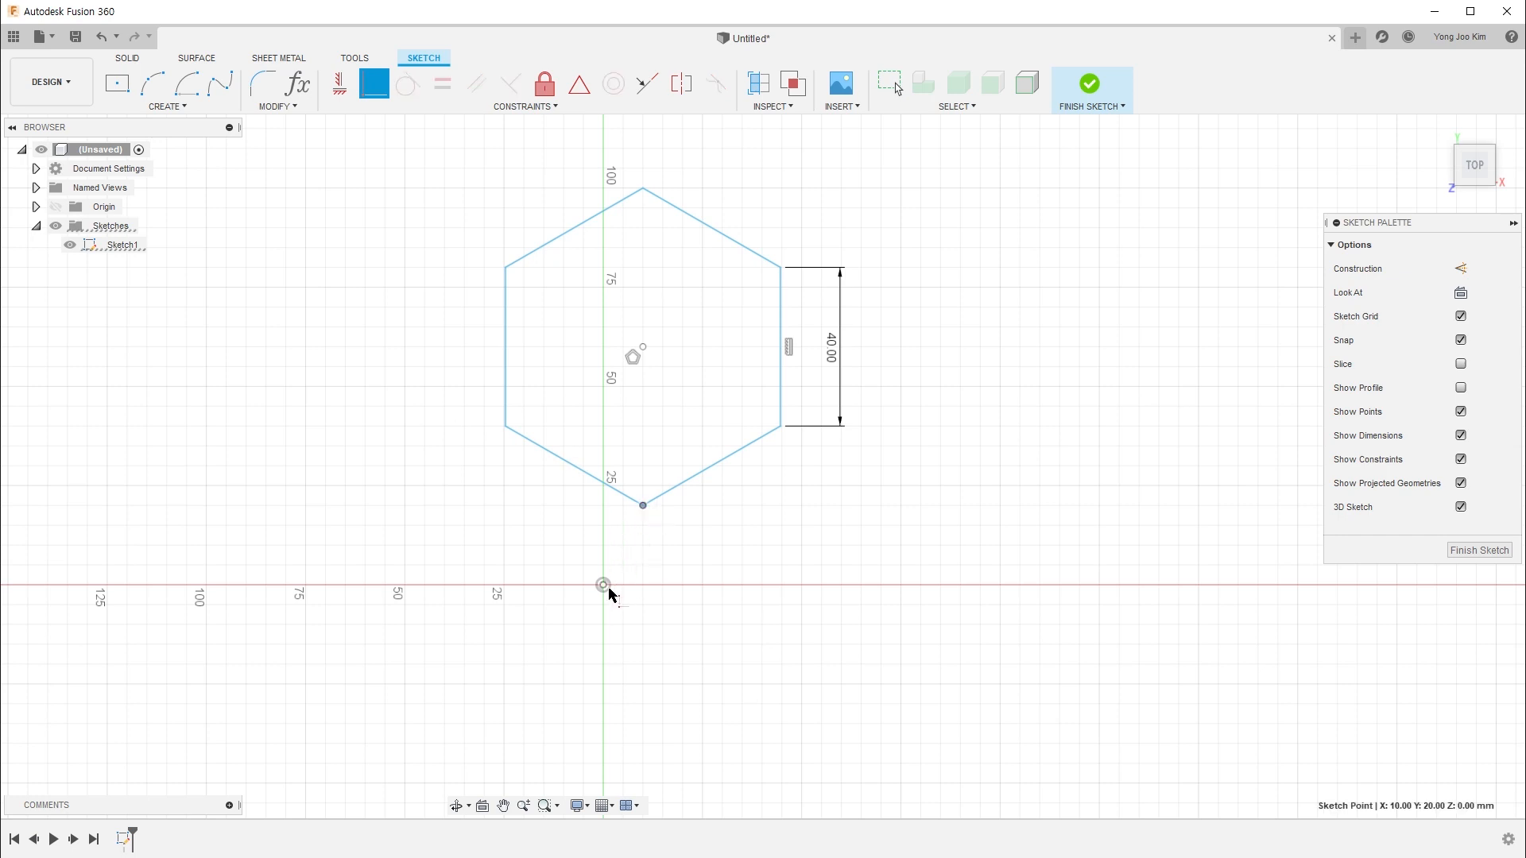
{"action": "left_click", "coordinate": [604, 585]}
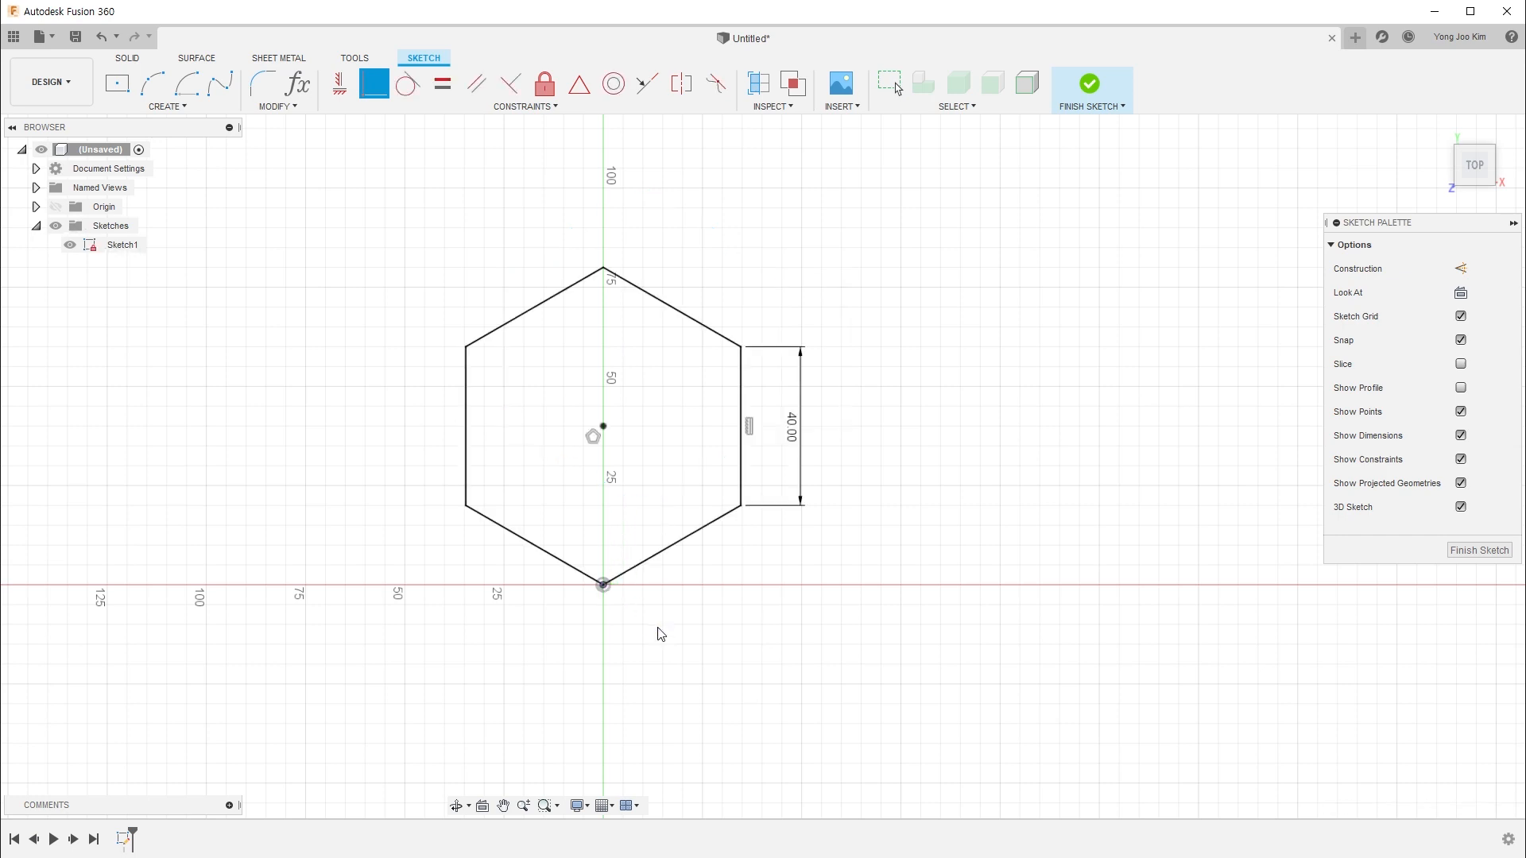
{"action": "key", "text": "Escape"}
{"action": "key", "text": "ctrl+z"}
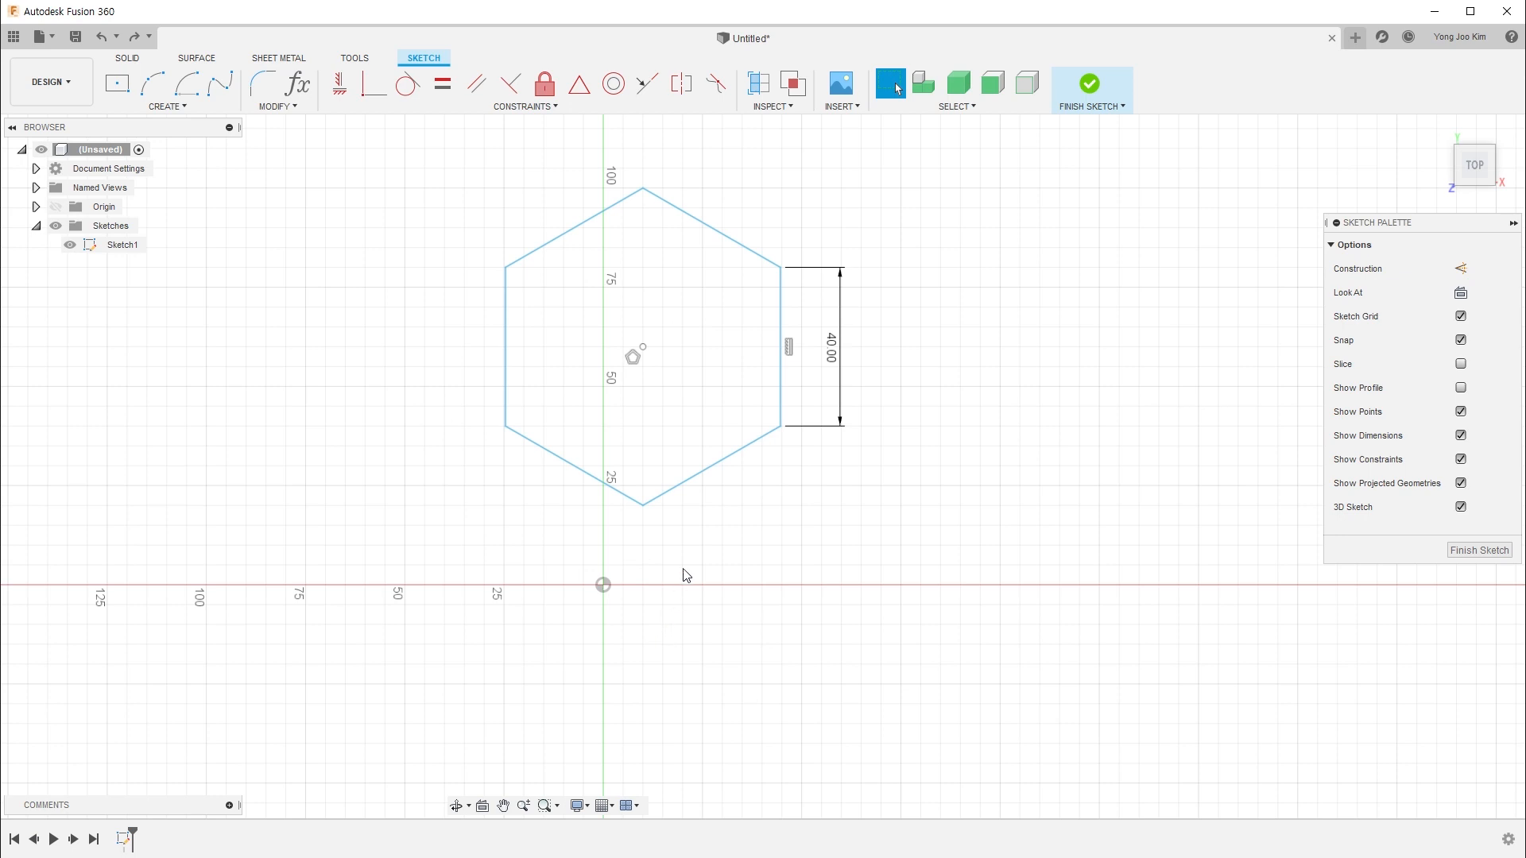
Dimension the hexagon's lowest vertex from the origin at 20 mm vertically and 10 mm horizontally
{"action": "key", "text": "d"}
{"action": "left_click", "coordinate": [603, 585]}
{"action": "left_click", "coordinate": [644, 505]}
{"action": "left_click", "coordinate": [708, 541]}
{"action": "key", "text": "Return"}
{"action": "left_click", "coordinate": [643, 506]}
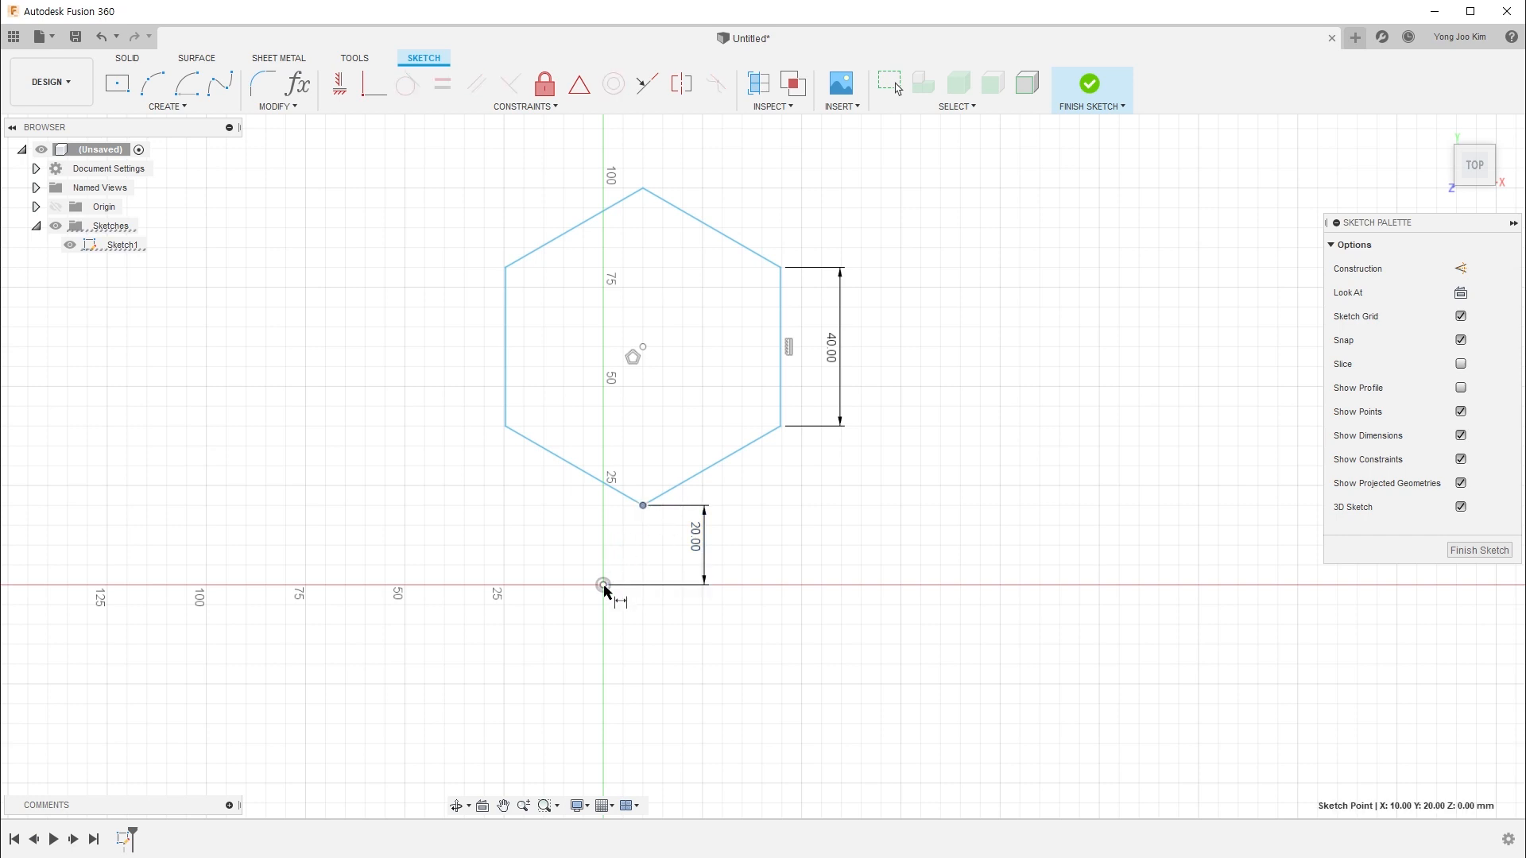
{"action": "left_click", "coordinate": [604, 585]}
{"action": "left_click", "coordinate": [628, 636]}
{"action": "key", "text": "Return"}
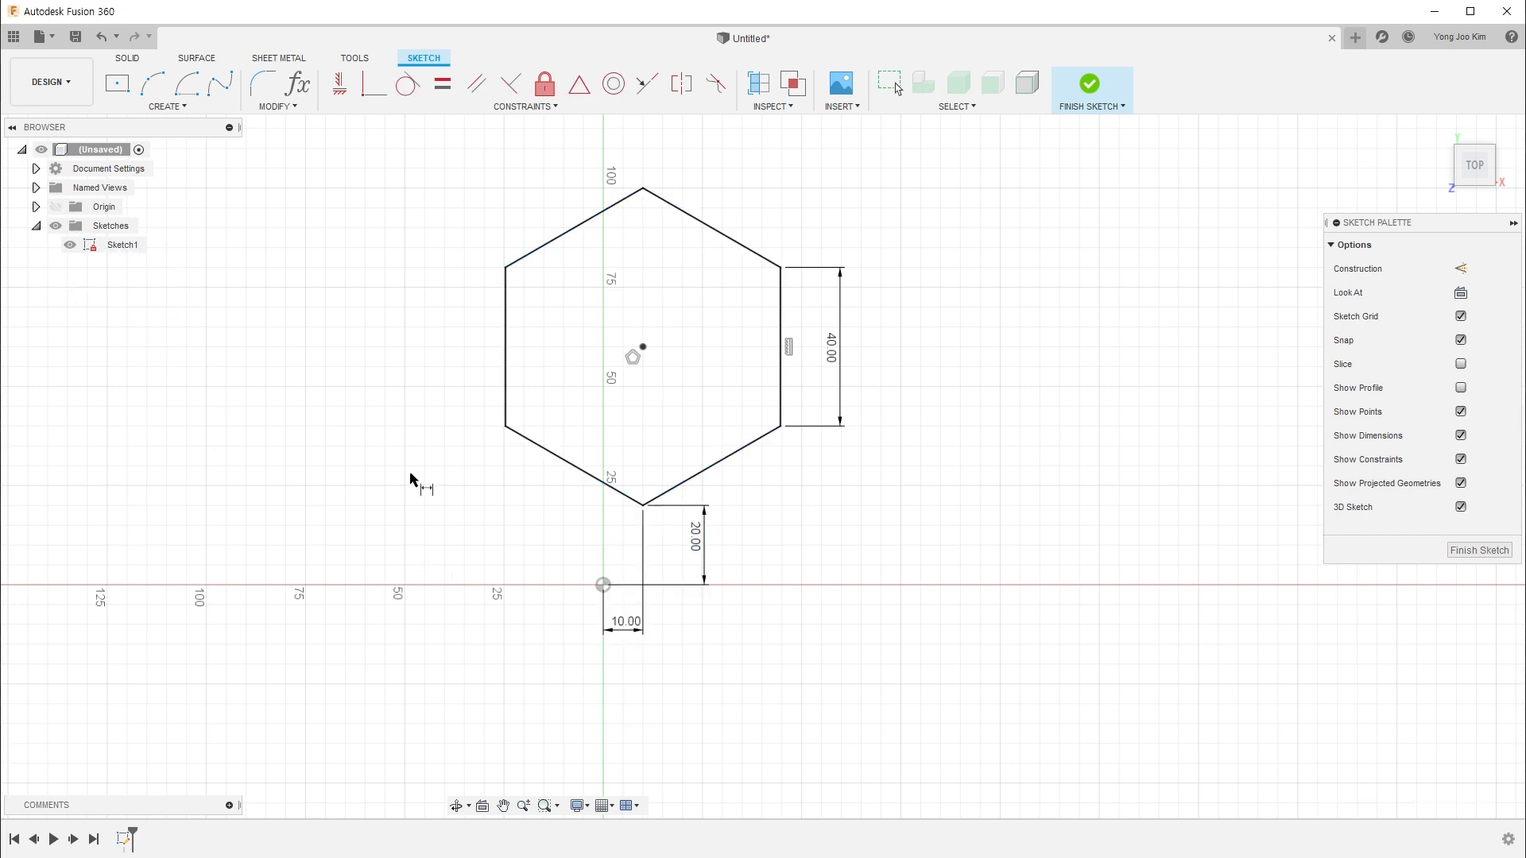
{"action": "key", "text": "Escape"}
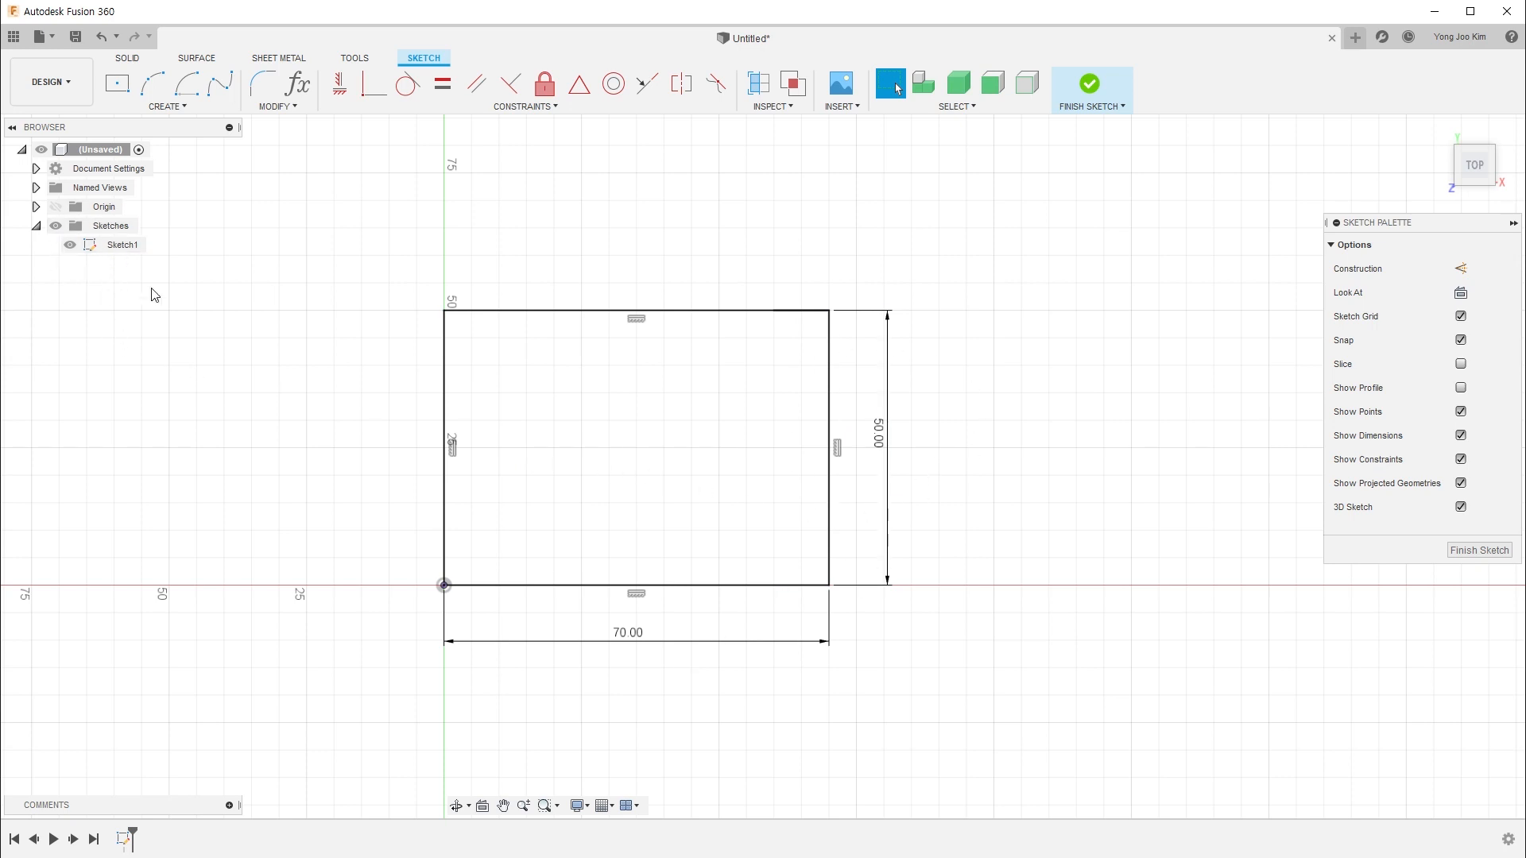
Examine the rectangle's points and the lines stacked along its upper edge for overlapping geometry
{"action": "left_click", "coordinate": [278, 452]}
{"action": "left_click_drag", "start_coordinate": [361, 239], "coordinate": [928, 688]}
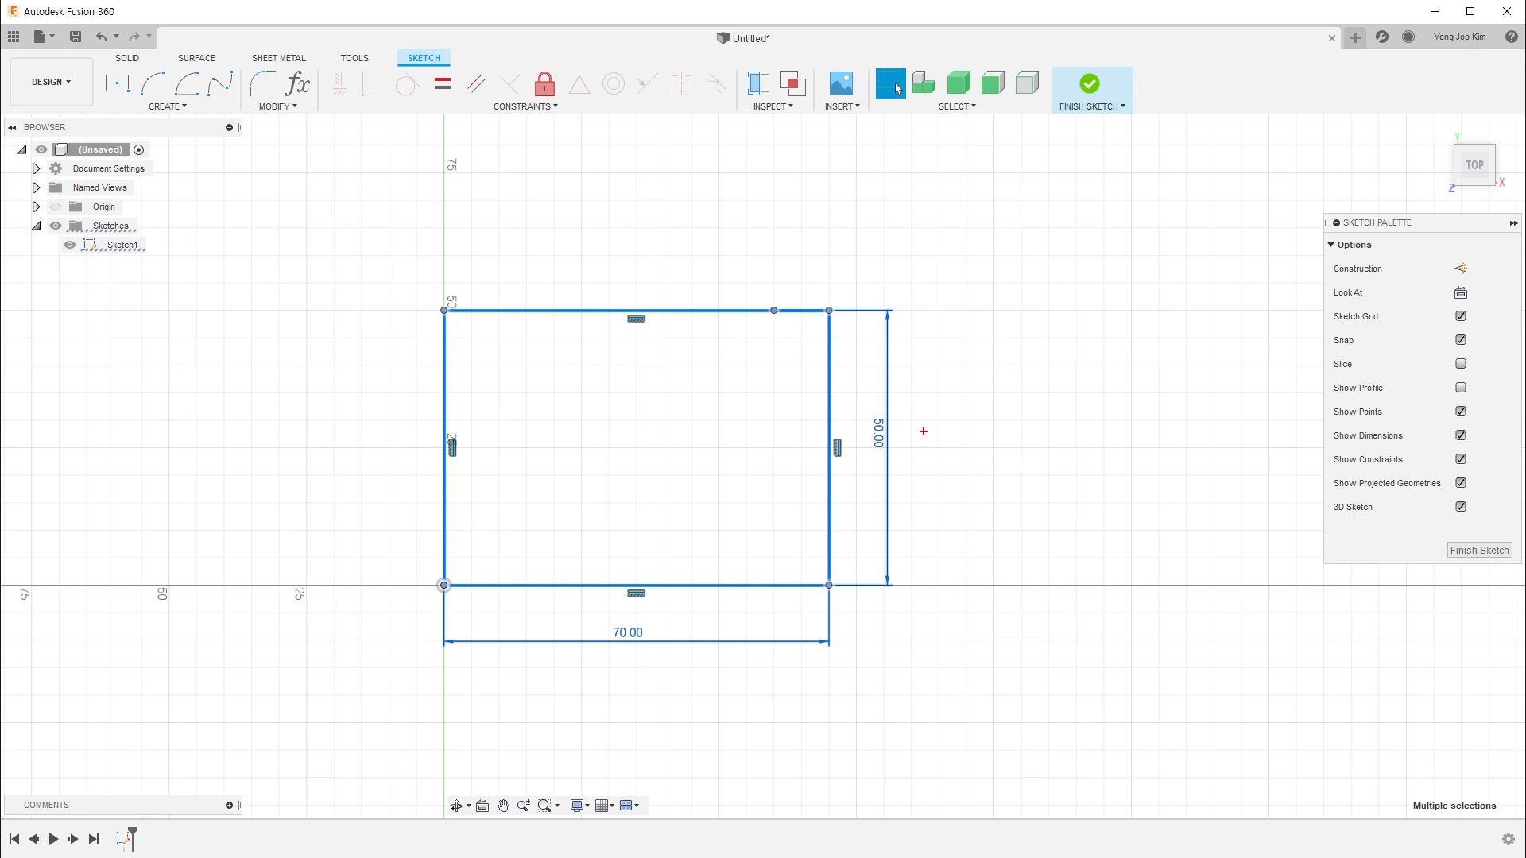
{"action": "left_click", "coordinate": [774, 310]}
{"action": "left_click", "coordinate": [705, 260]}
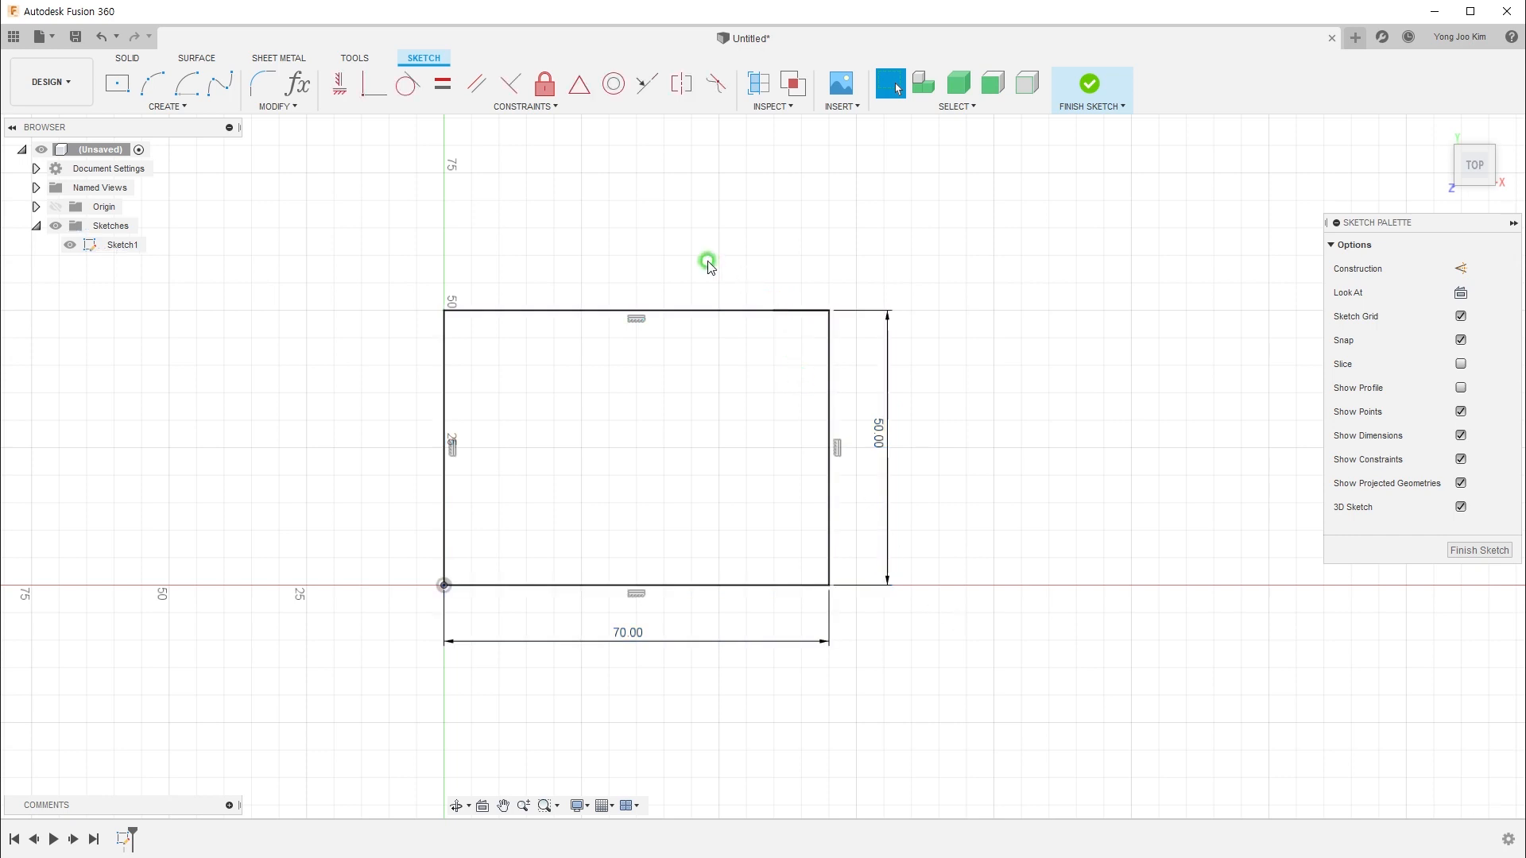
{"action": "left_click", "coordinate": [657, 320]}
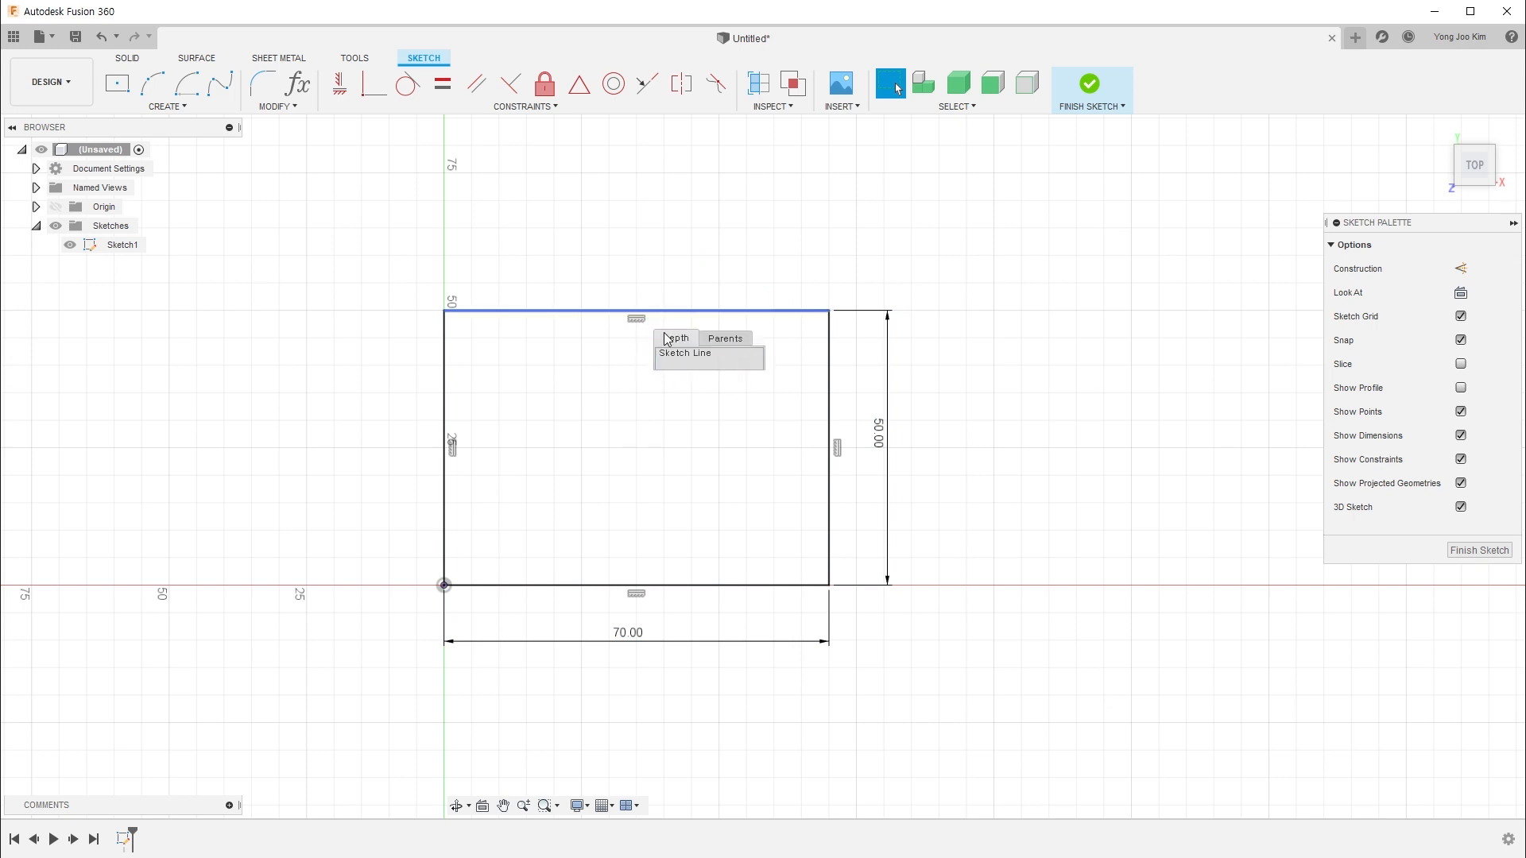
{"action": "left_click", "coordinate": [739, 376]}
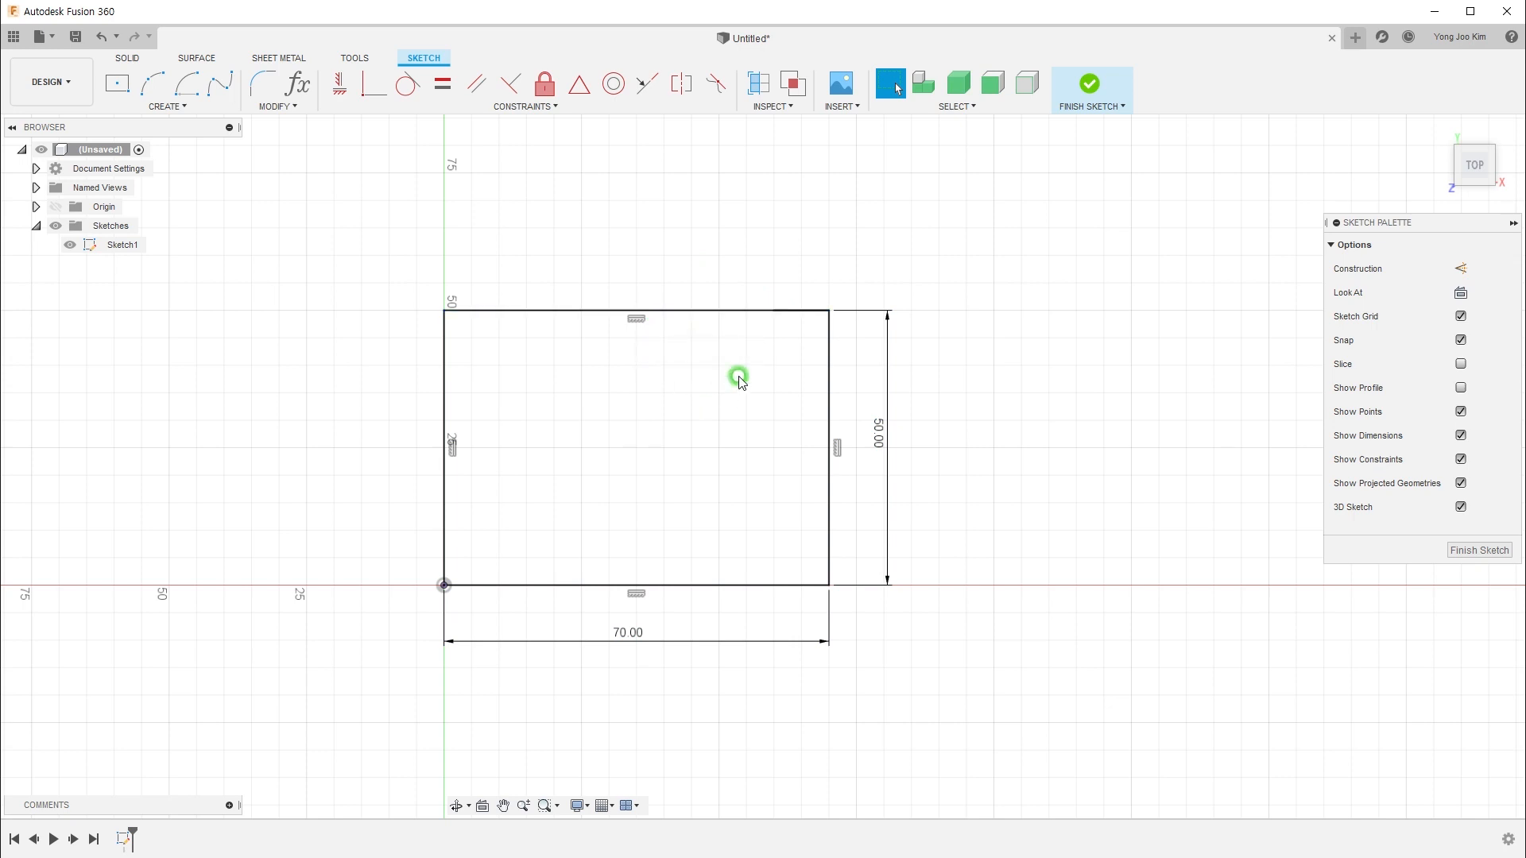
{"action": "left_click", "coordinate": [798, 312]}
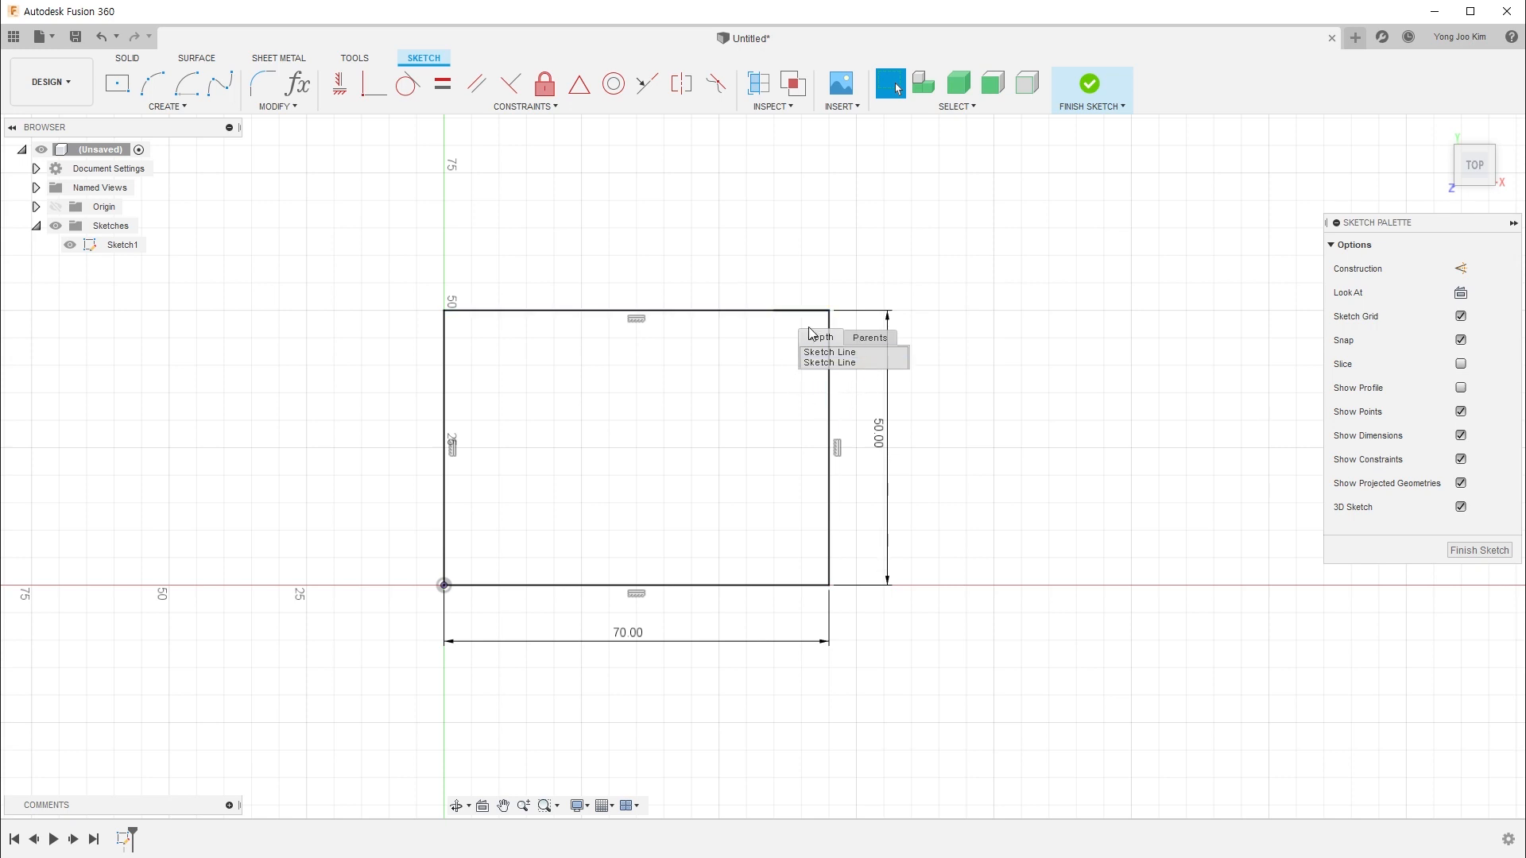
{"action": "left_click", "coordinate": [772, 356]}
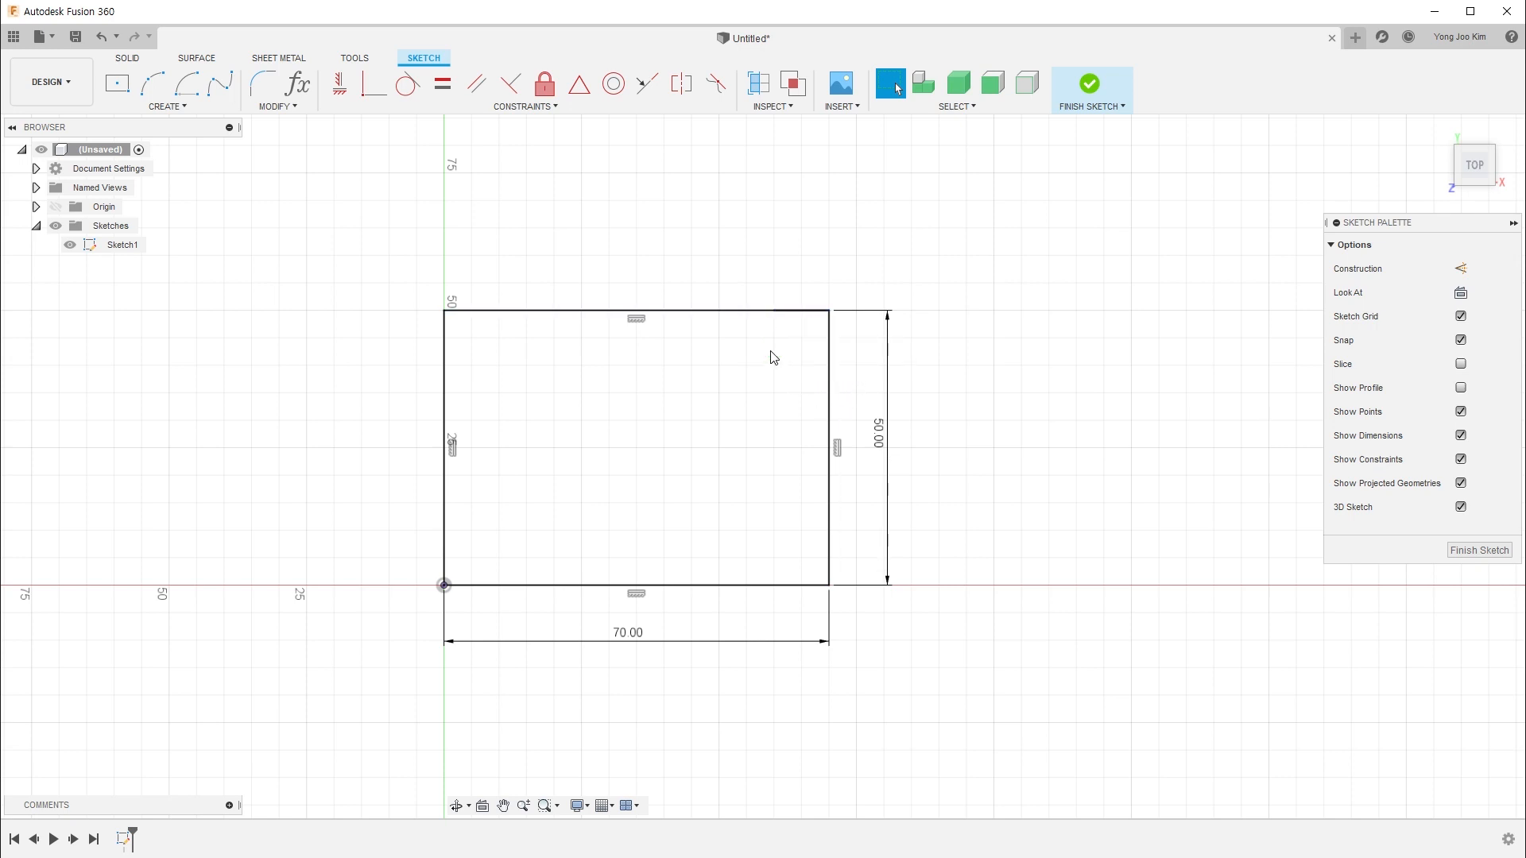
Delete the short duplicate line overlapping the rectangle's upper edge near its right corner
{"action": "left_click", "coordinate": [807, 311]}
{"action": "key", "text": "Delete"}
Inspect the rectangle's upper edge for an extra point and separate line segments
{"action": "left_click_drag", "start_coordinate": [346, 231], "coordinate": [933, 705]}
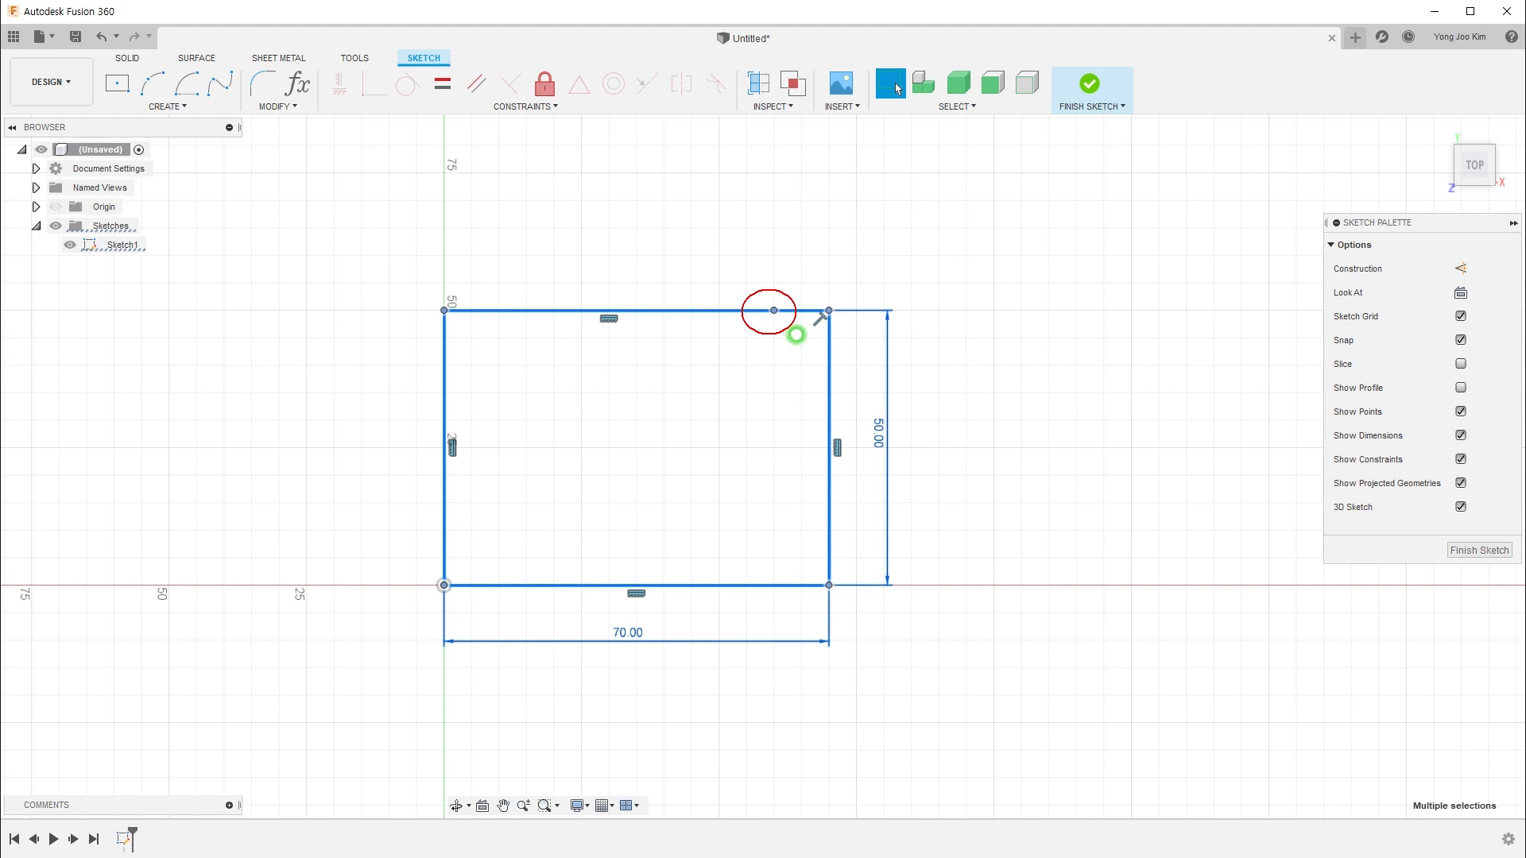
{"action": "left_click", "coordinate": [664, 411]}
{"action": "left_click", "coordinate": [584, 312]}
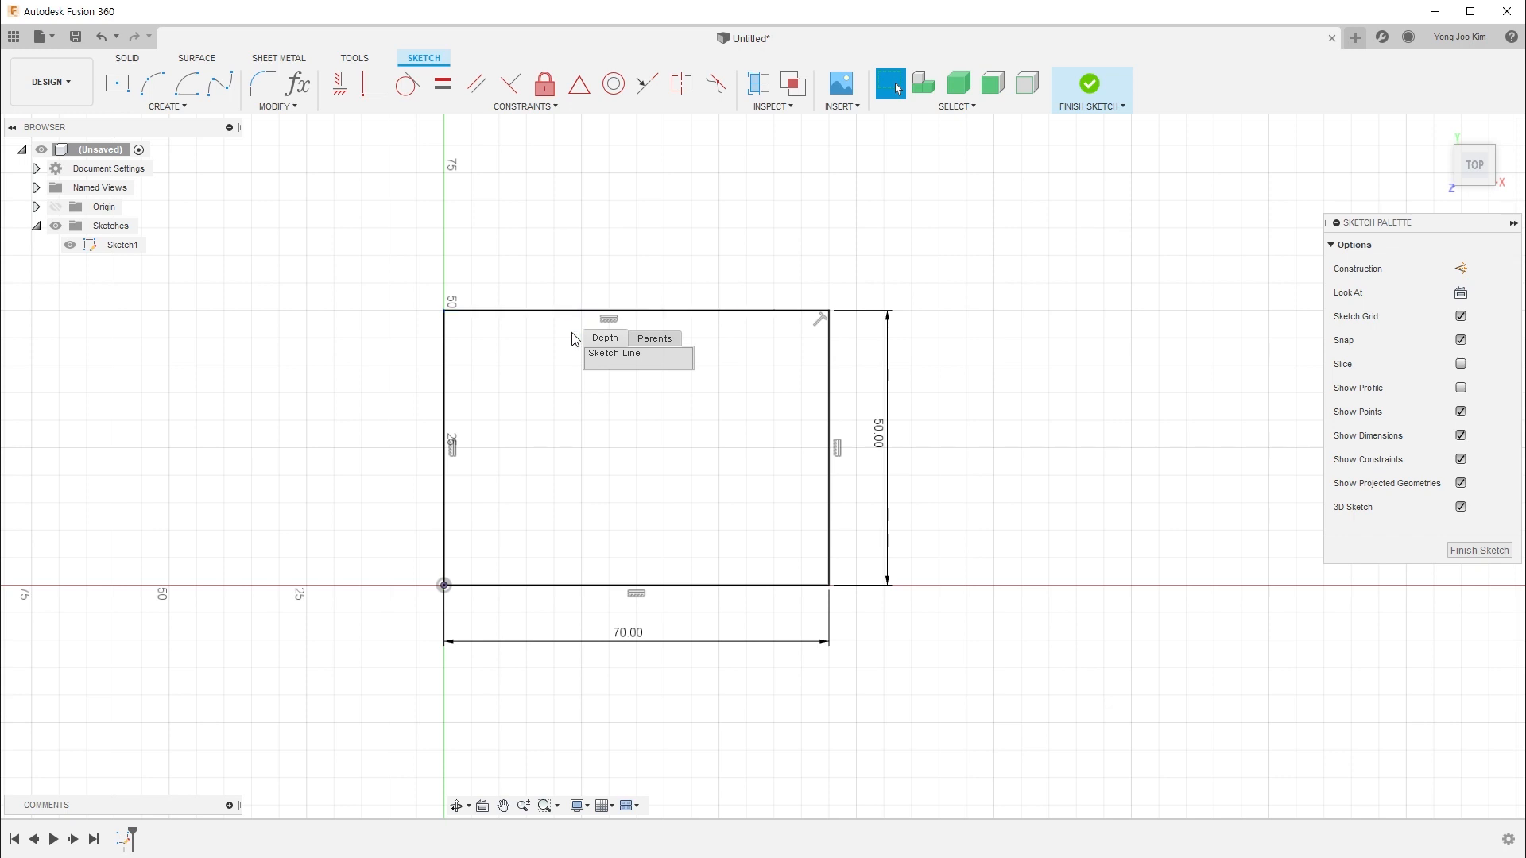
{"action": "left_click", "coordinate": [804, 313]}
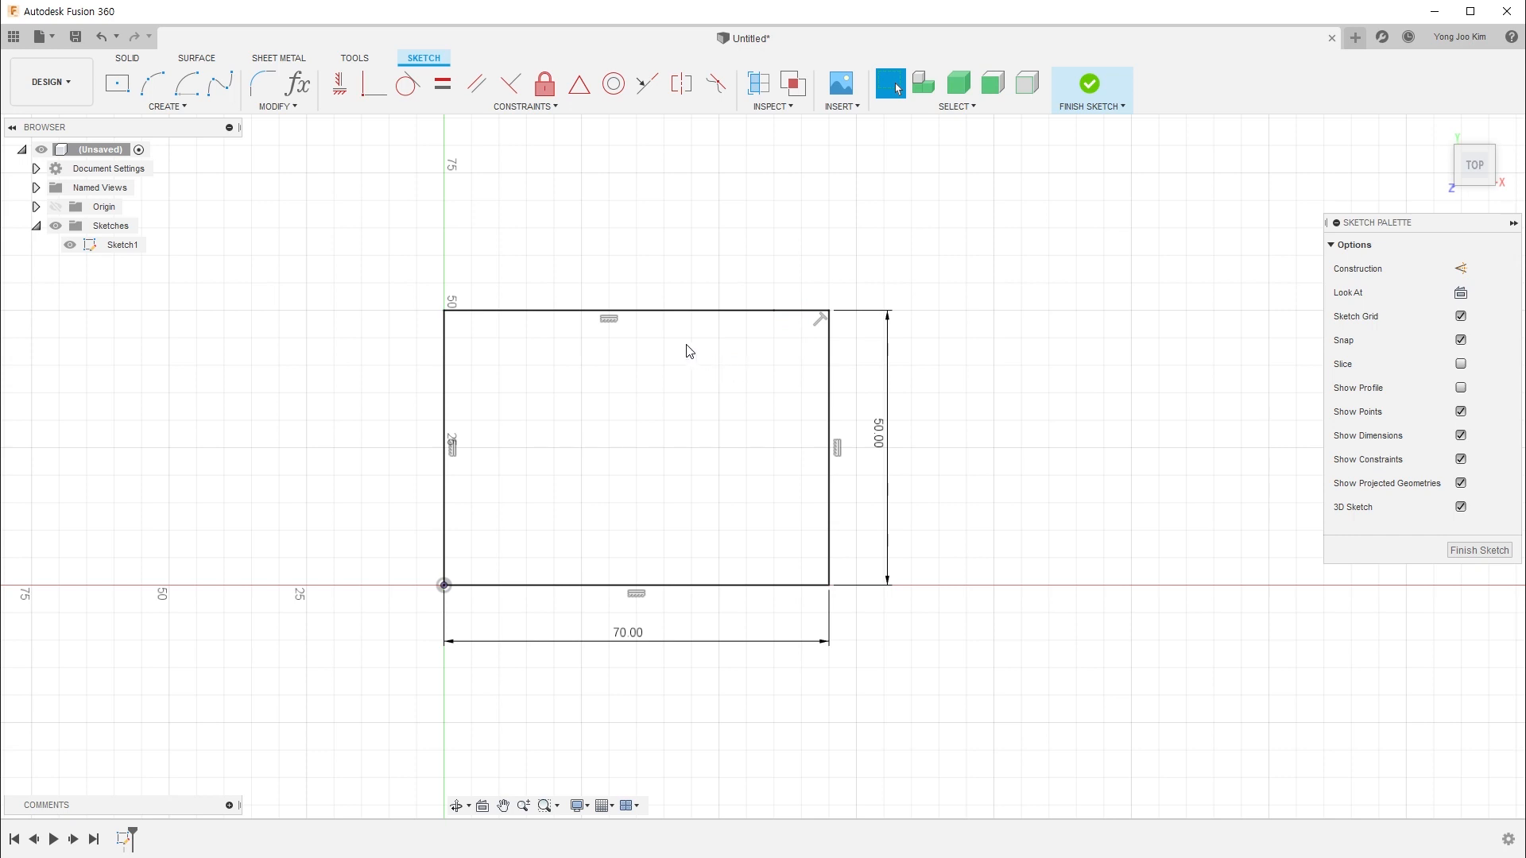
{"action": "left_click", "coordinate": [796, 313]}
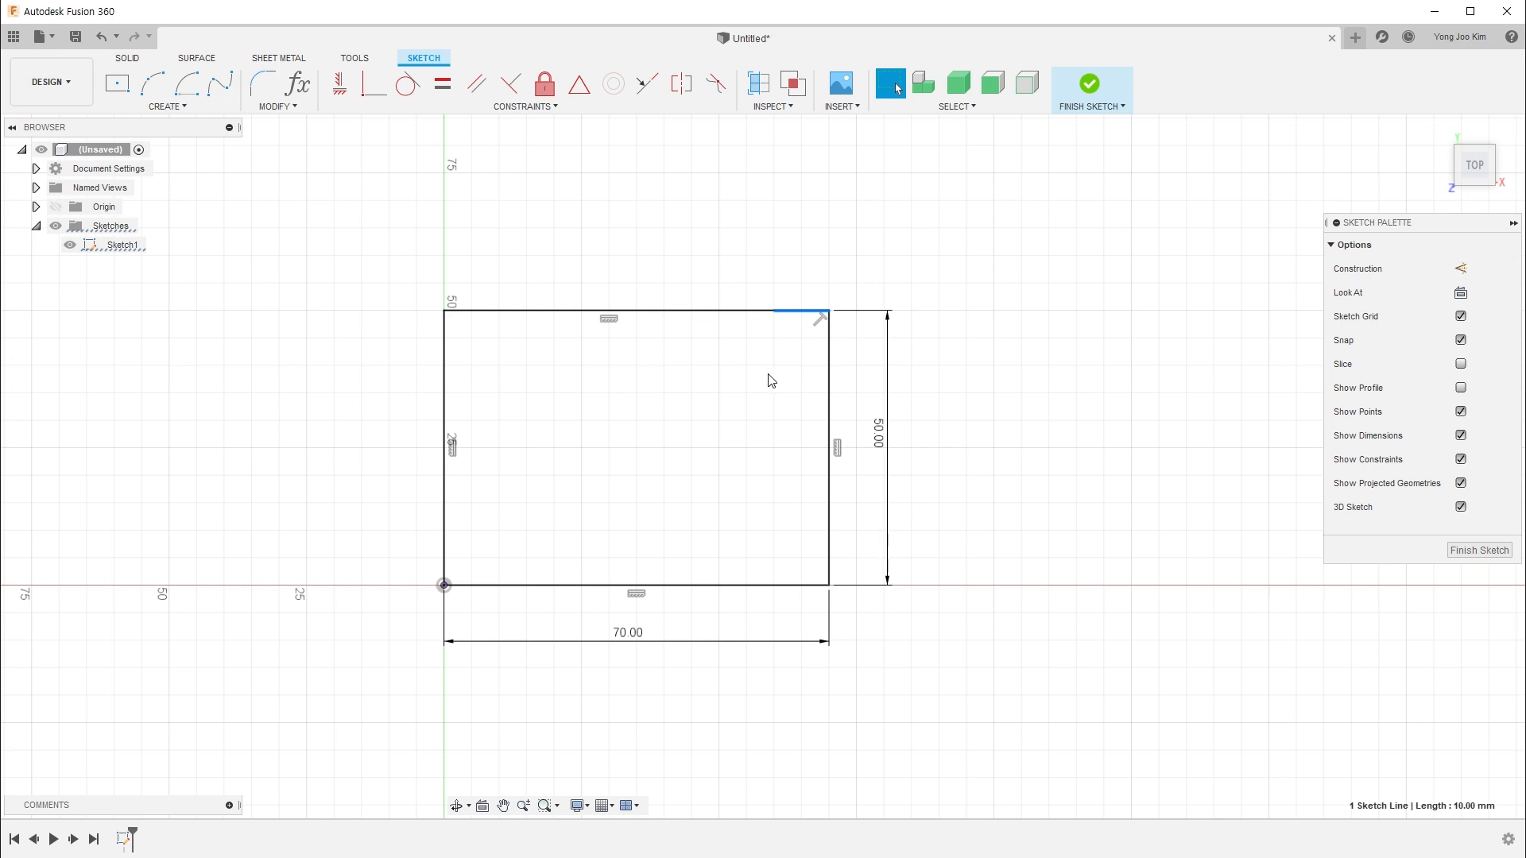
{"action": "left_click", "coordinate": [683, 359]}
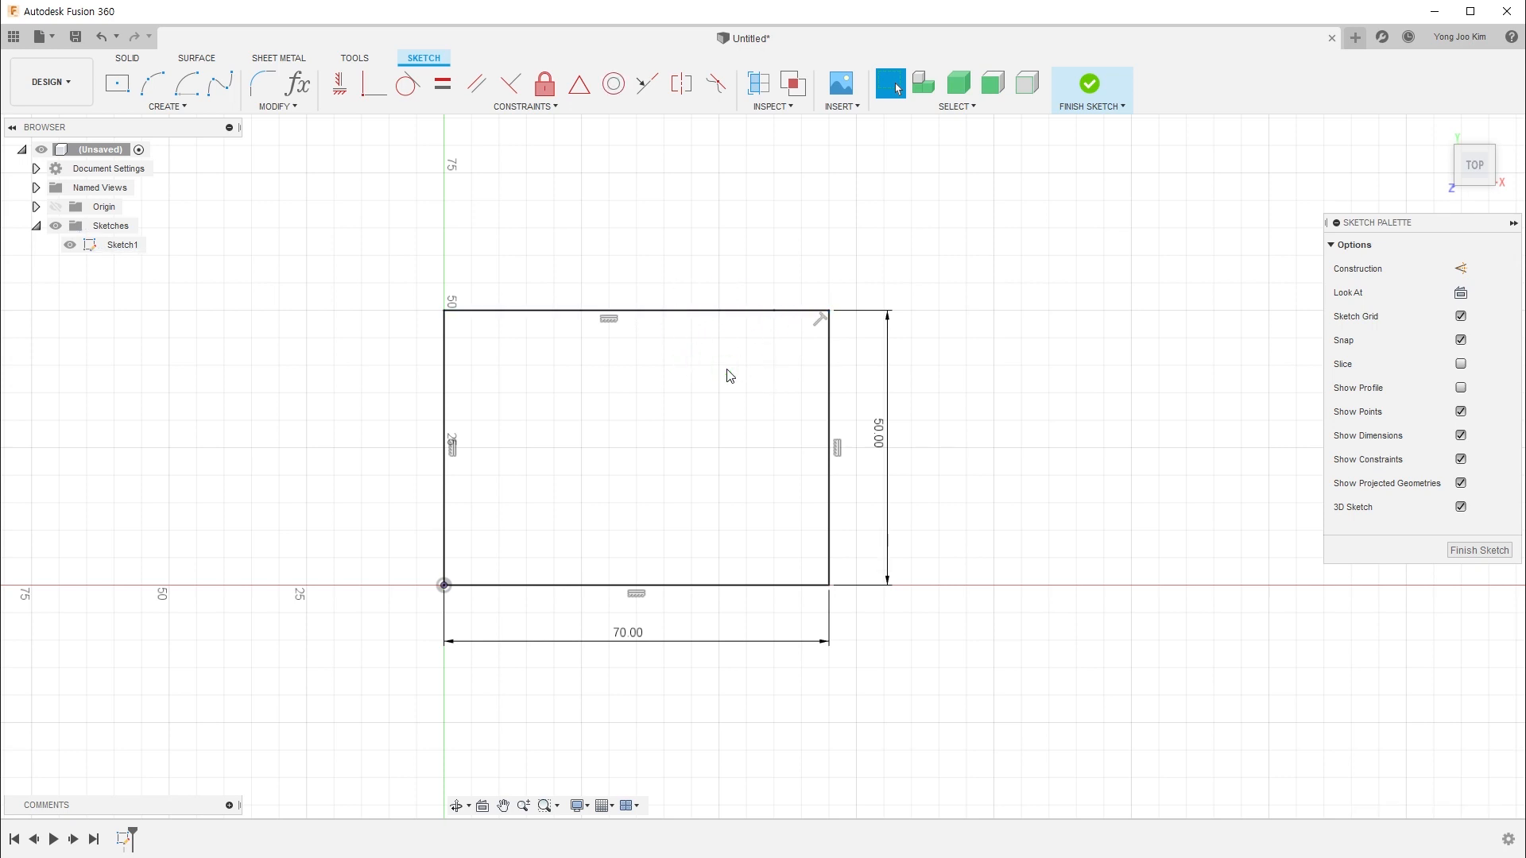
Delete the short segment at the upper edge's right end, and make the remaining line's free endpoint coincident with the upper-right corner
{"action": "left_click", "coordinate": [801, 310]}
{"action": "key", "text": "Delete"}
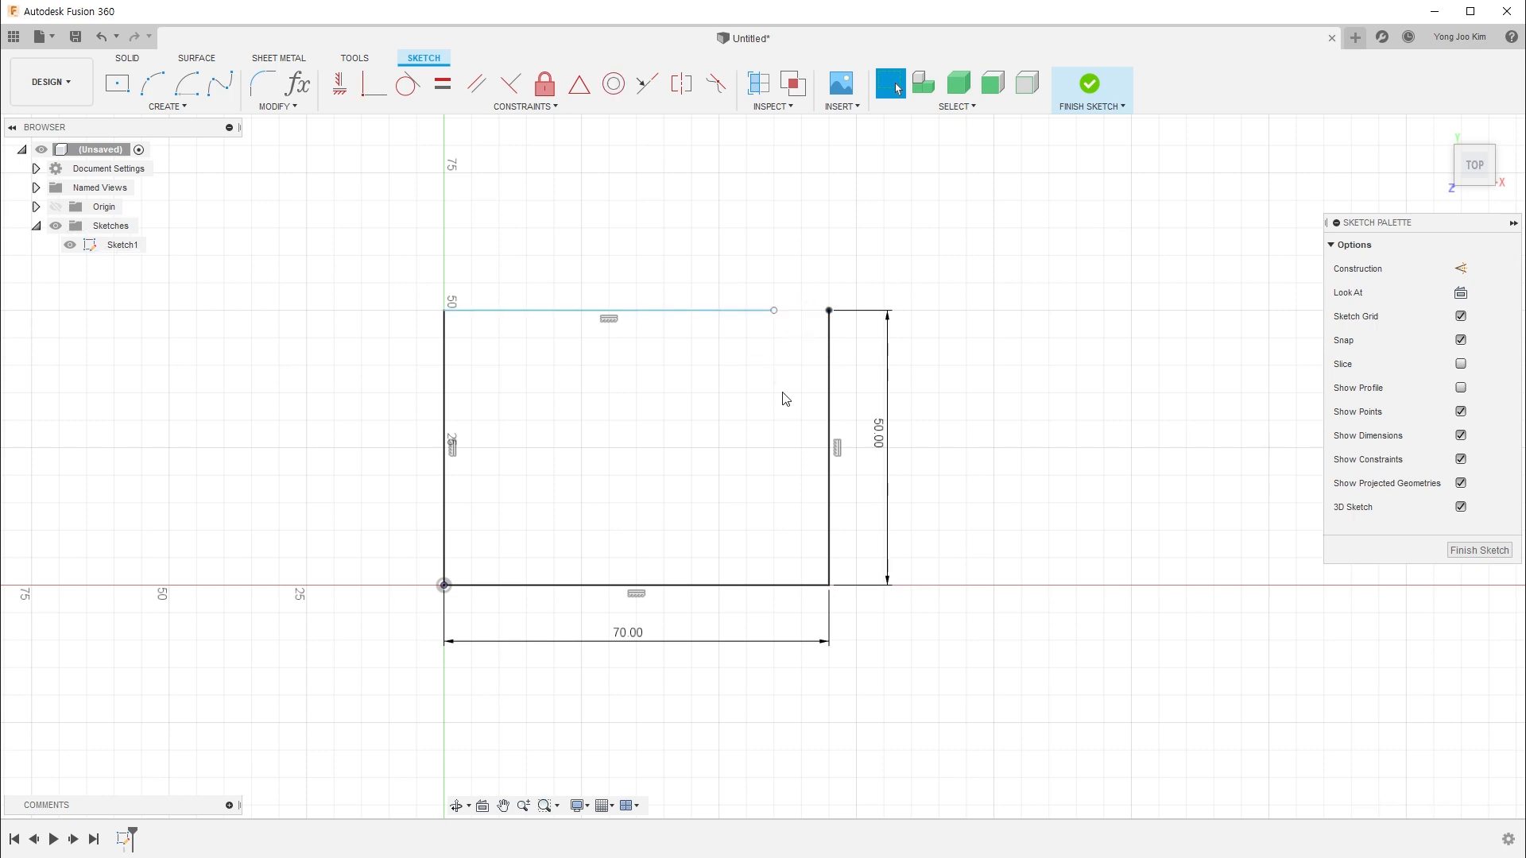
{"action": "left_click", "coordinate": [374, 83]}
{"action": "left_click", "coordinate": [774, 315]}
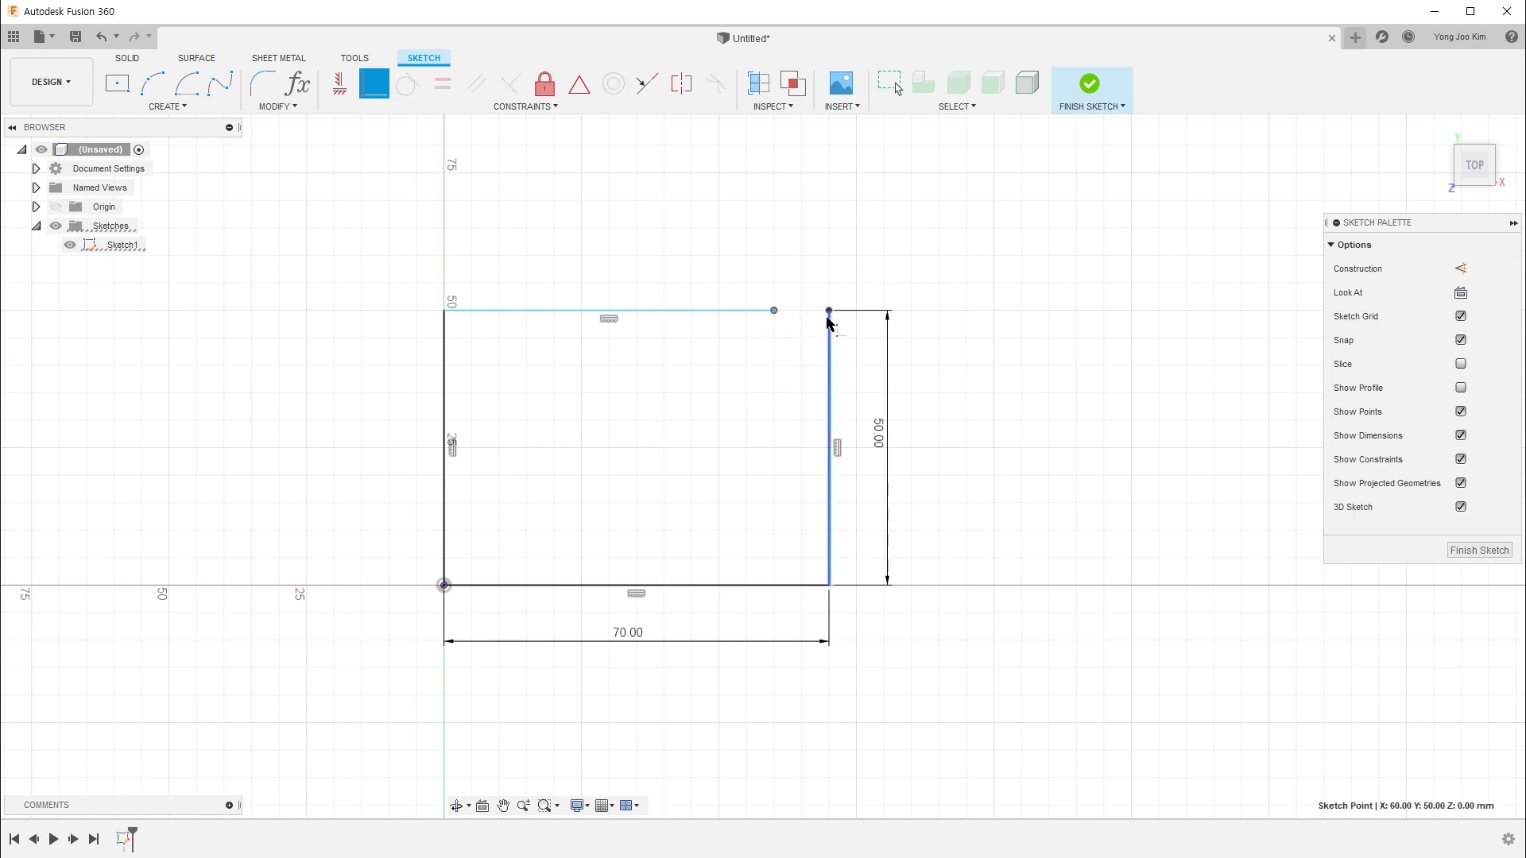
{"action": "left_click", "coordinate": [829, 311]}
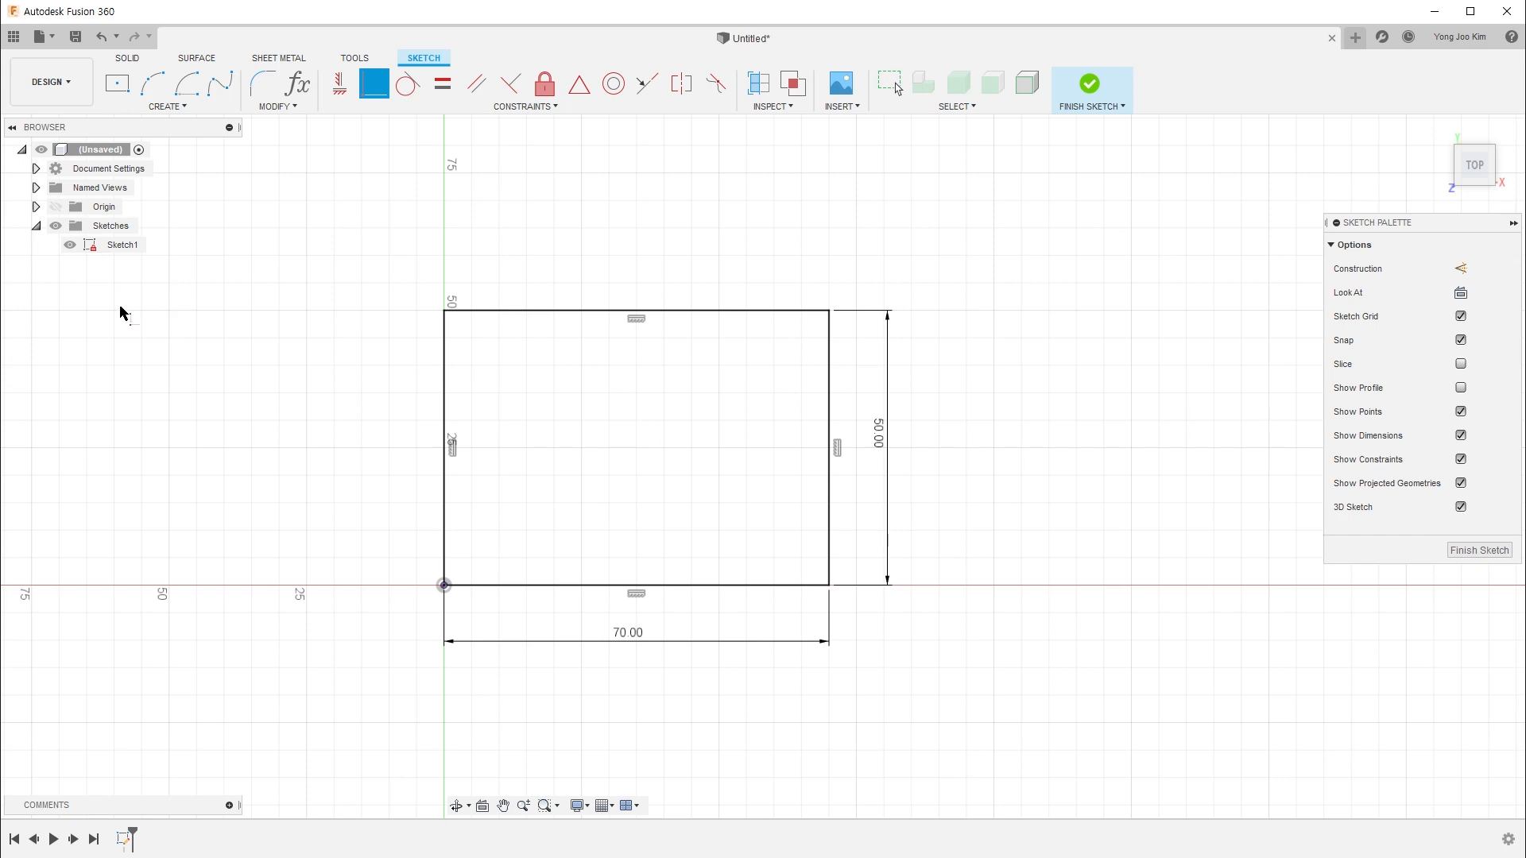
{"action": "key", "text": "Escape"}
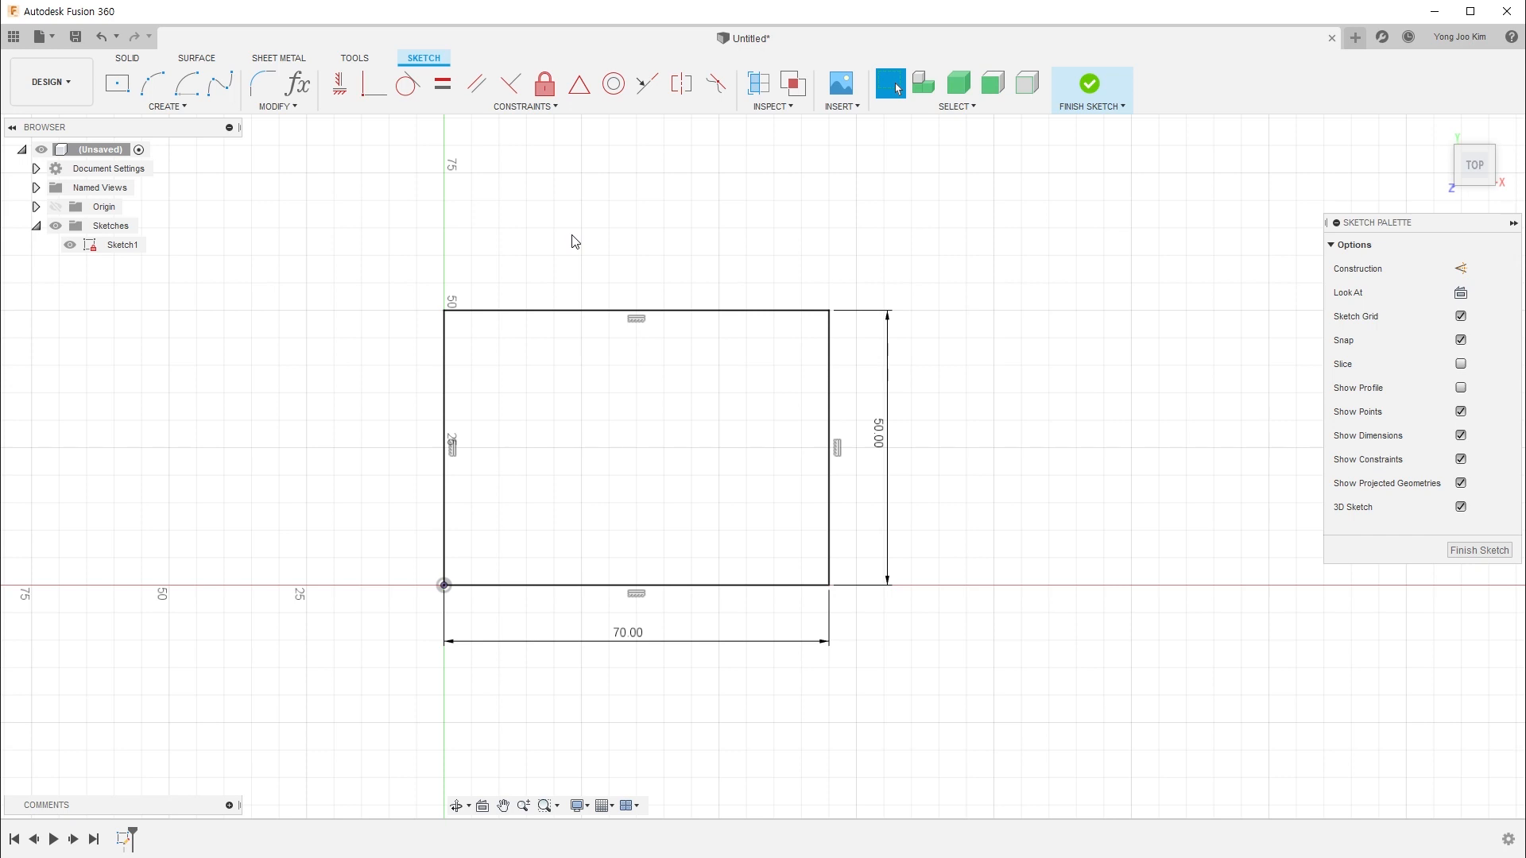
Draw two connected collinear horizontal line segments above the rectangle, a long one followed by a very short one
{"action": "key", "text": "l"}
{"action": "left_click", "coordinate": [411, 237]}
{"action": "left_click", "coordinate": [619, 237]}
{"action": "left_click", "coordinate": [637, 238]}
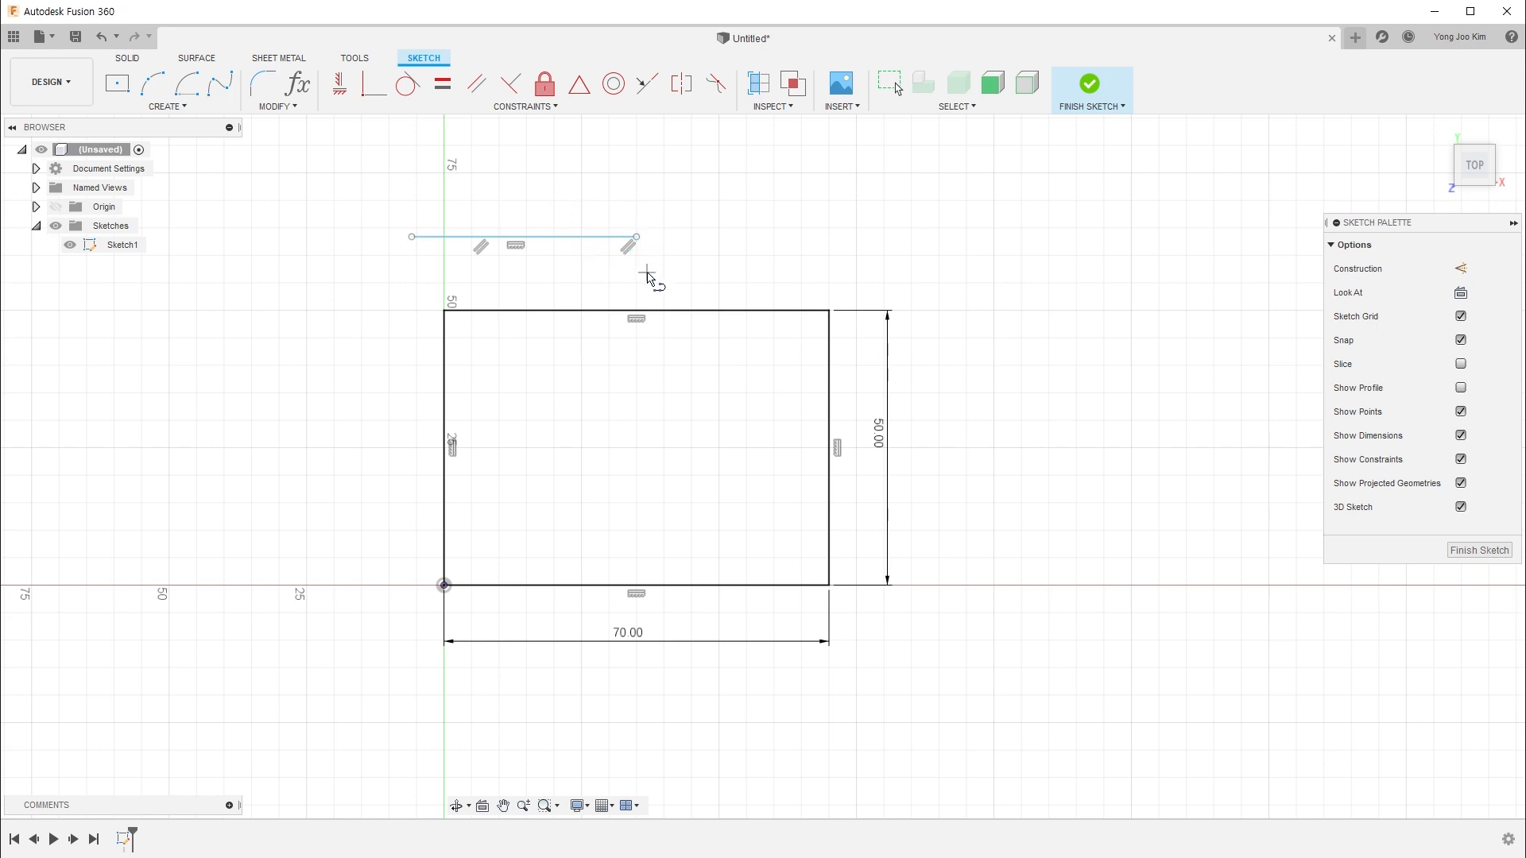
Window-select the very short end segment of the line above the rectangle to examine its hidden shared point
{"action": "key", "text": "Escape"}
{"action": "left_click_drag", "start_coordinate": [596, 199], "coordinate": [663, 274]}
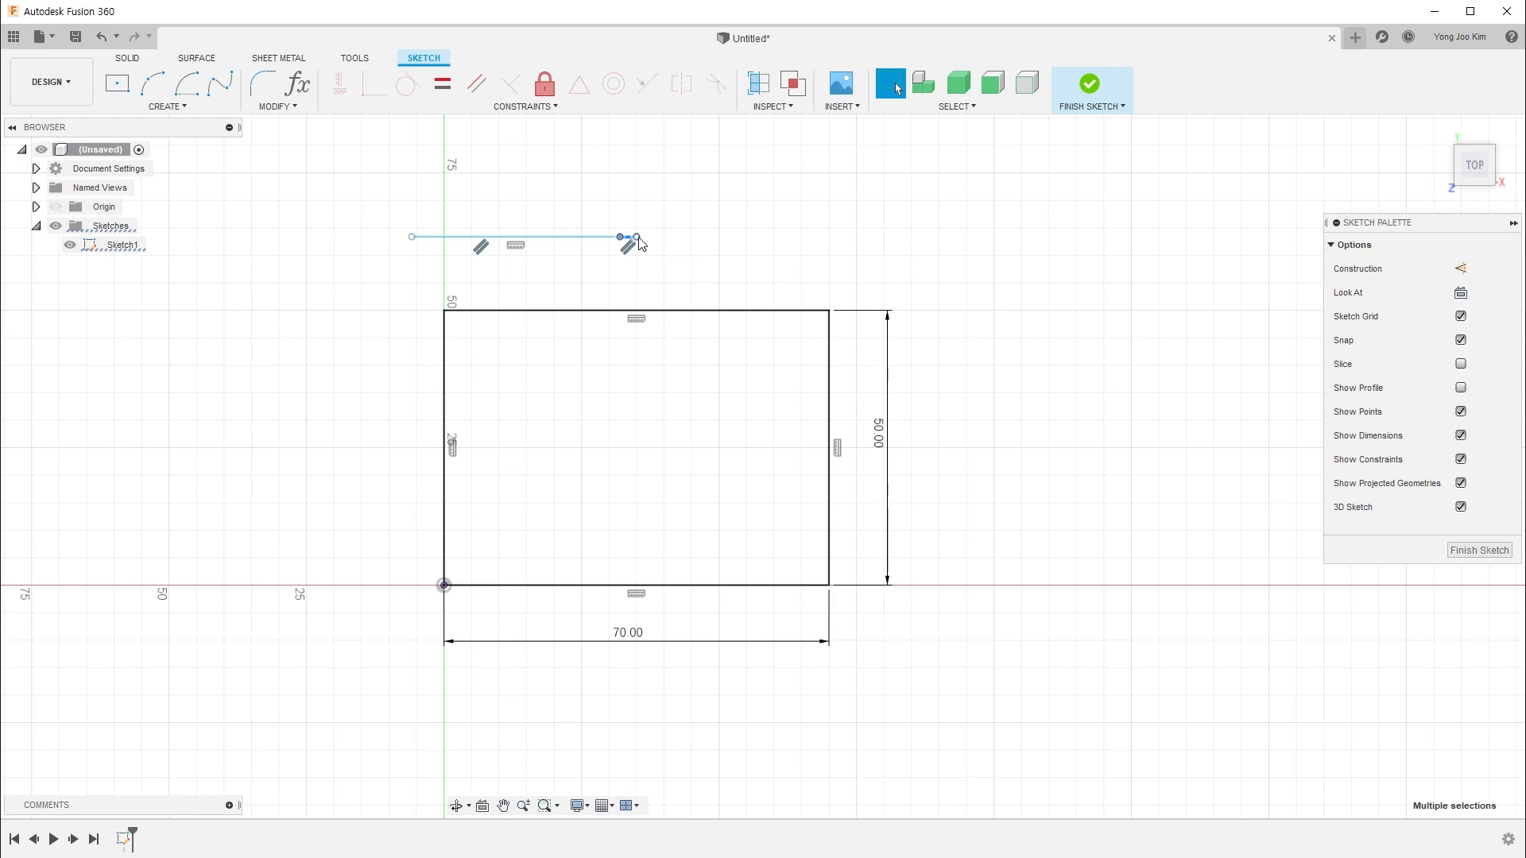
{"action": "scroll", "coordinate": [628, 235], "scroll_direction": "up", "scroll_amount": 5}
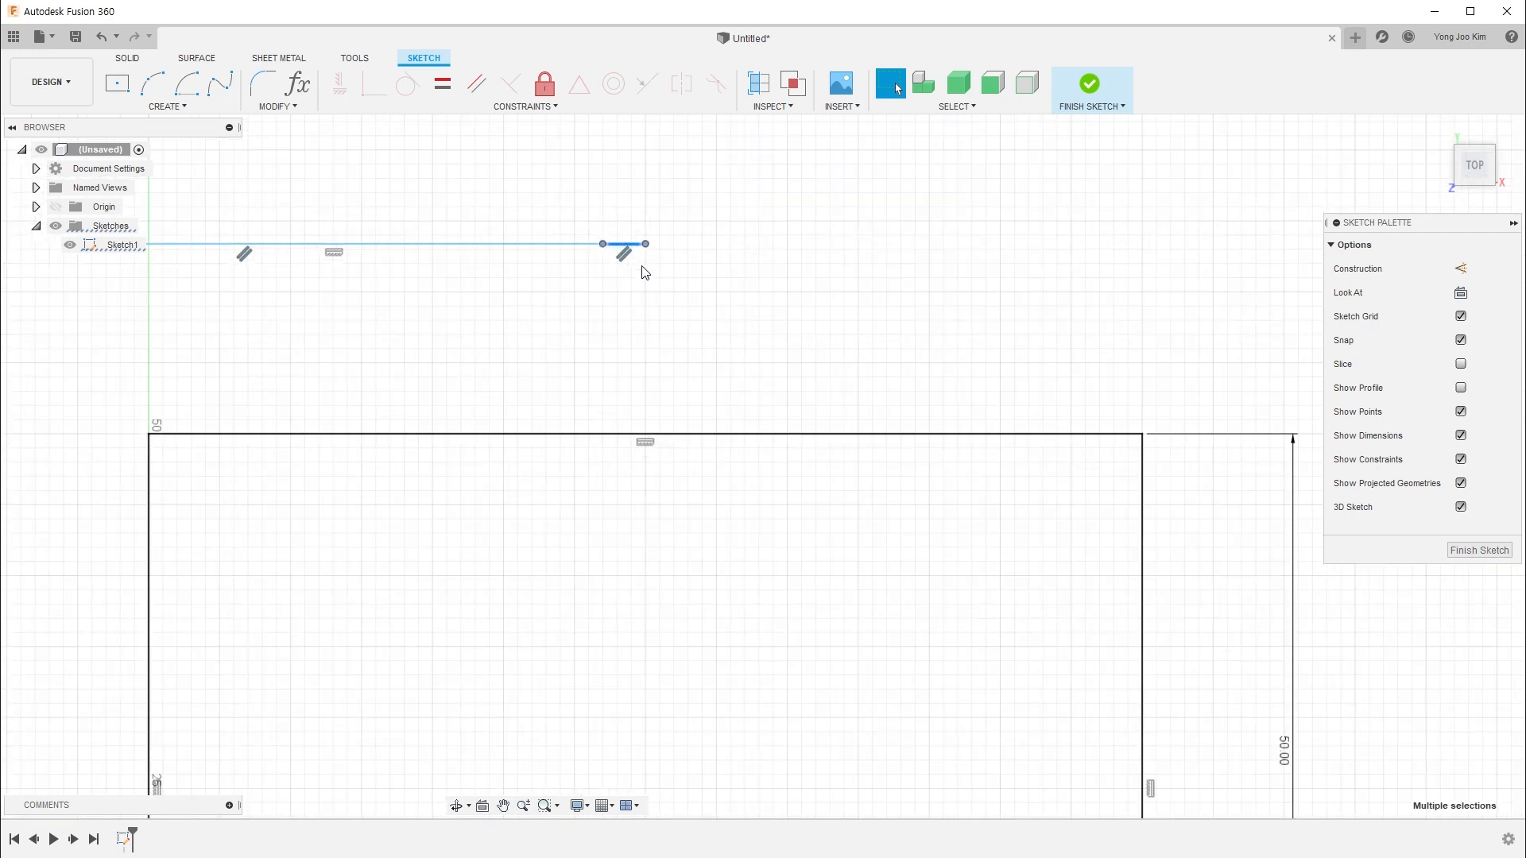
{"action": "left_click", "coordinate": [659, 307]}
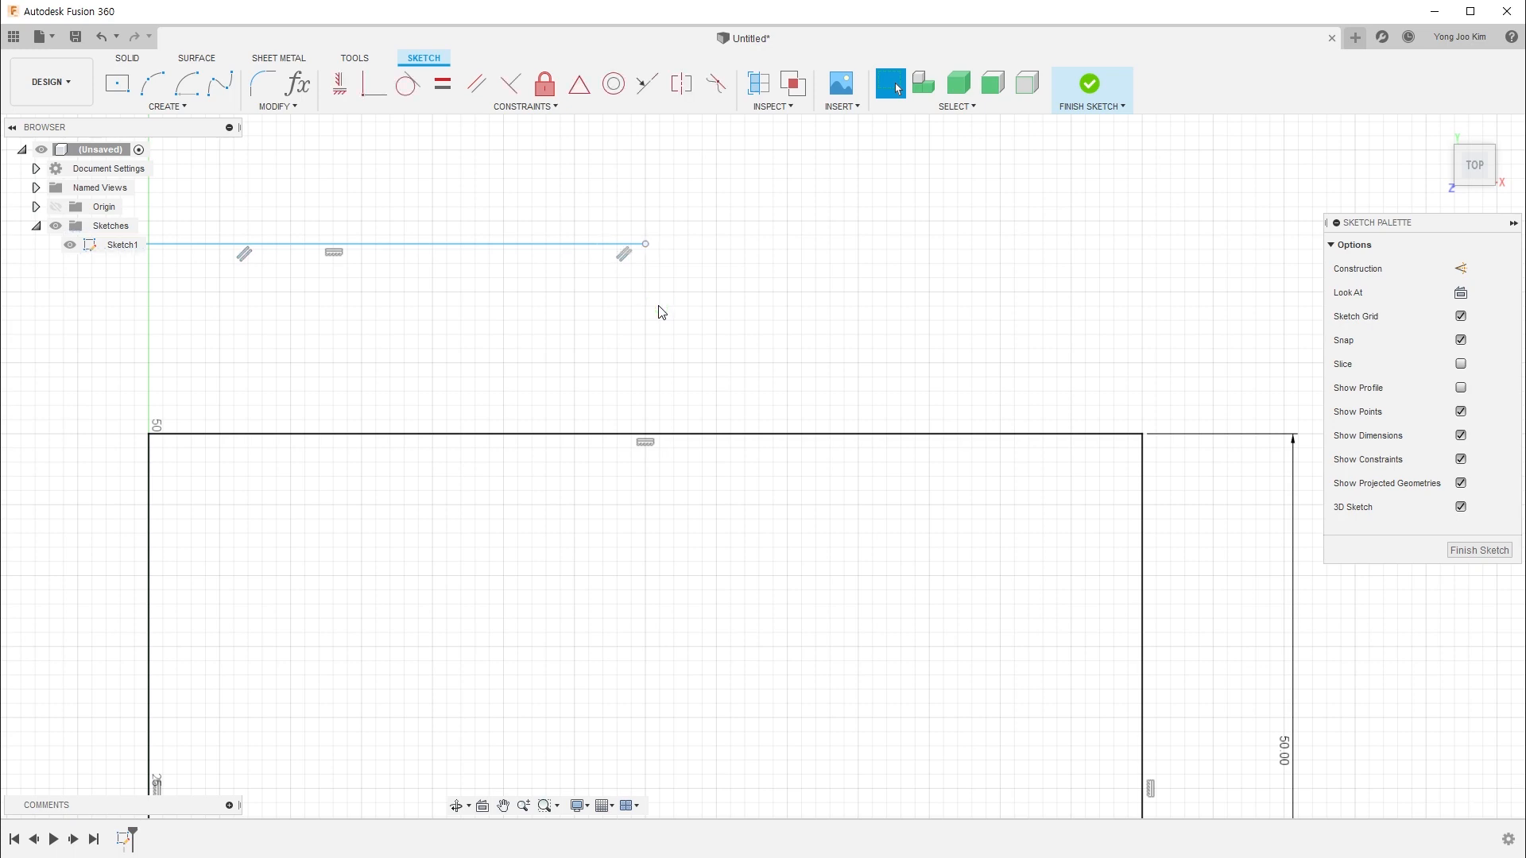
{"action": "scroll", "coordinate": [659, 311], "scroll_direction": "down", "scroll_amount": 6}
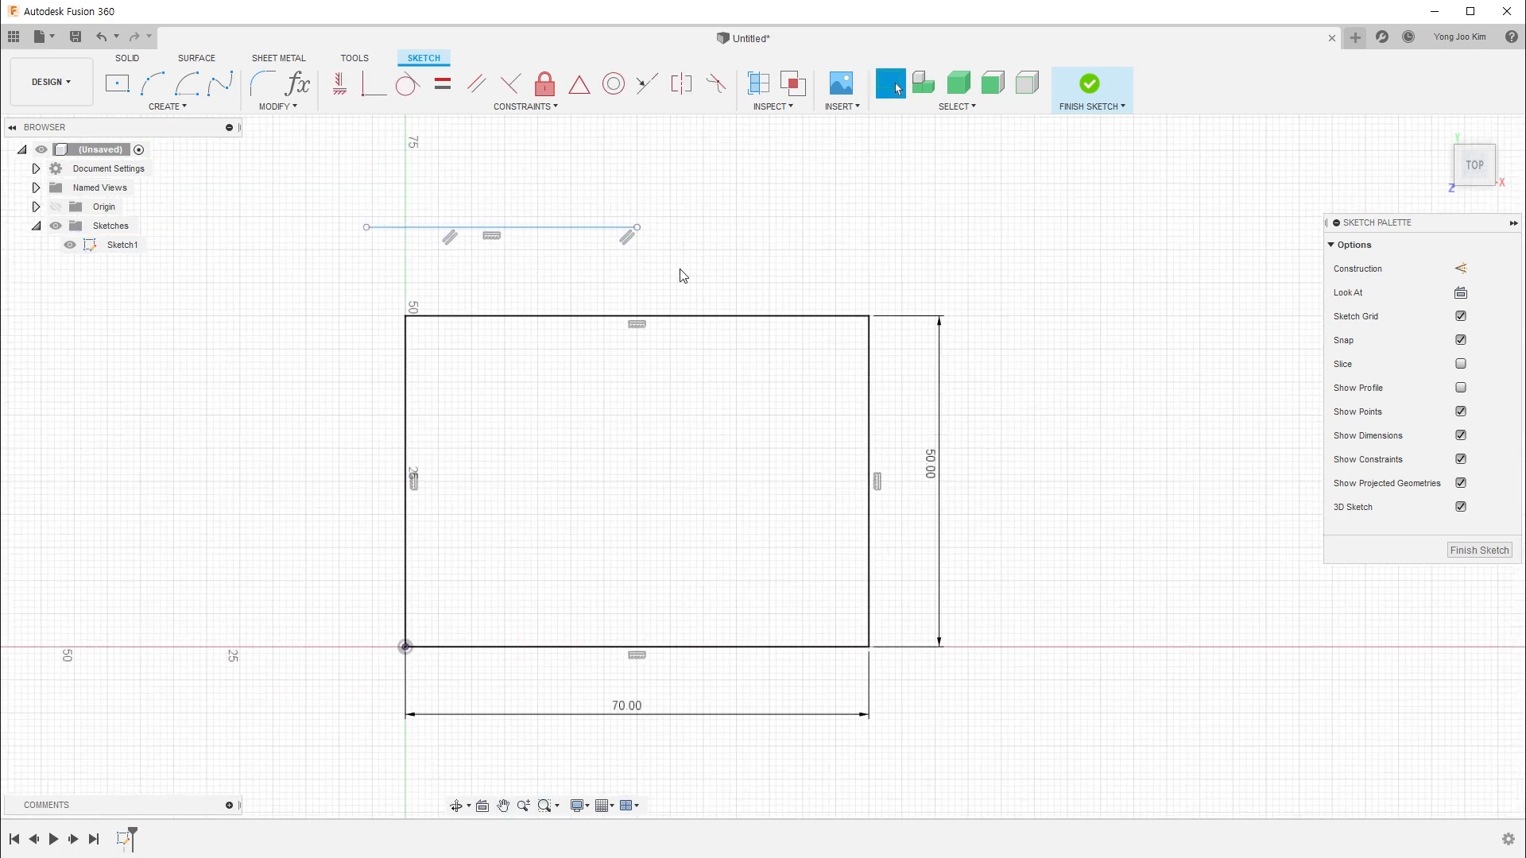
{"action": "scroll", "coordinate": [682, 276], "scroll_direction": "down", "scroll_amount": 1}
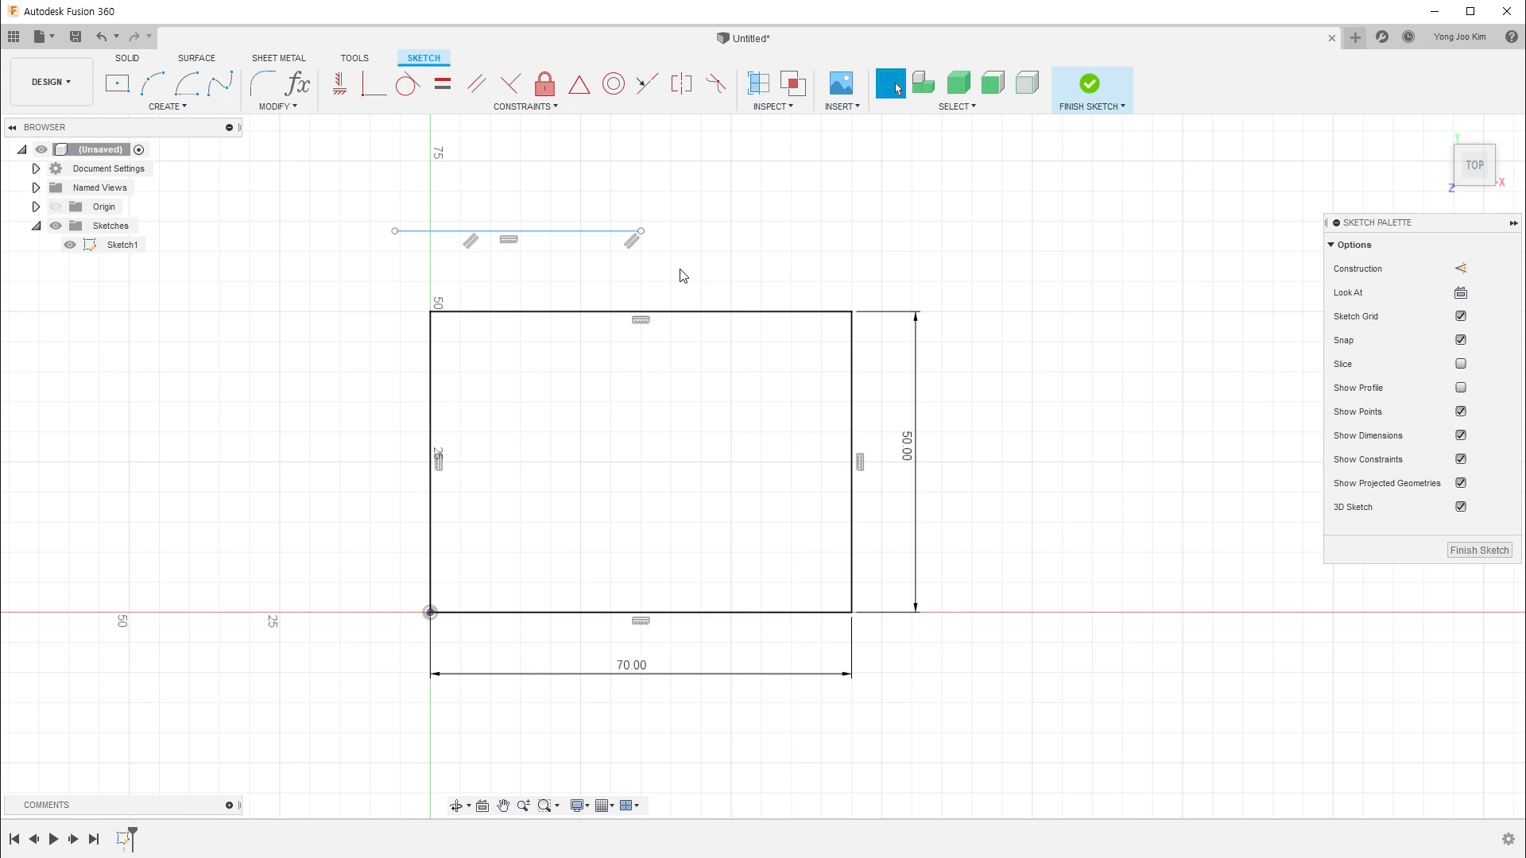
{"action": "left_click_drag", "start_coordinate": [574, 162], "coordinate": [680, 287]}
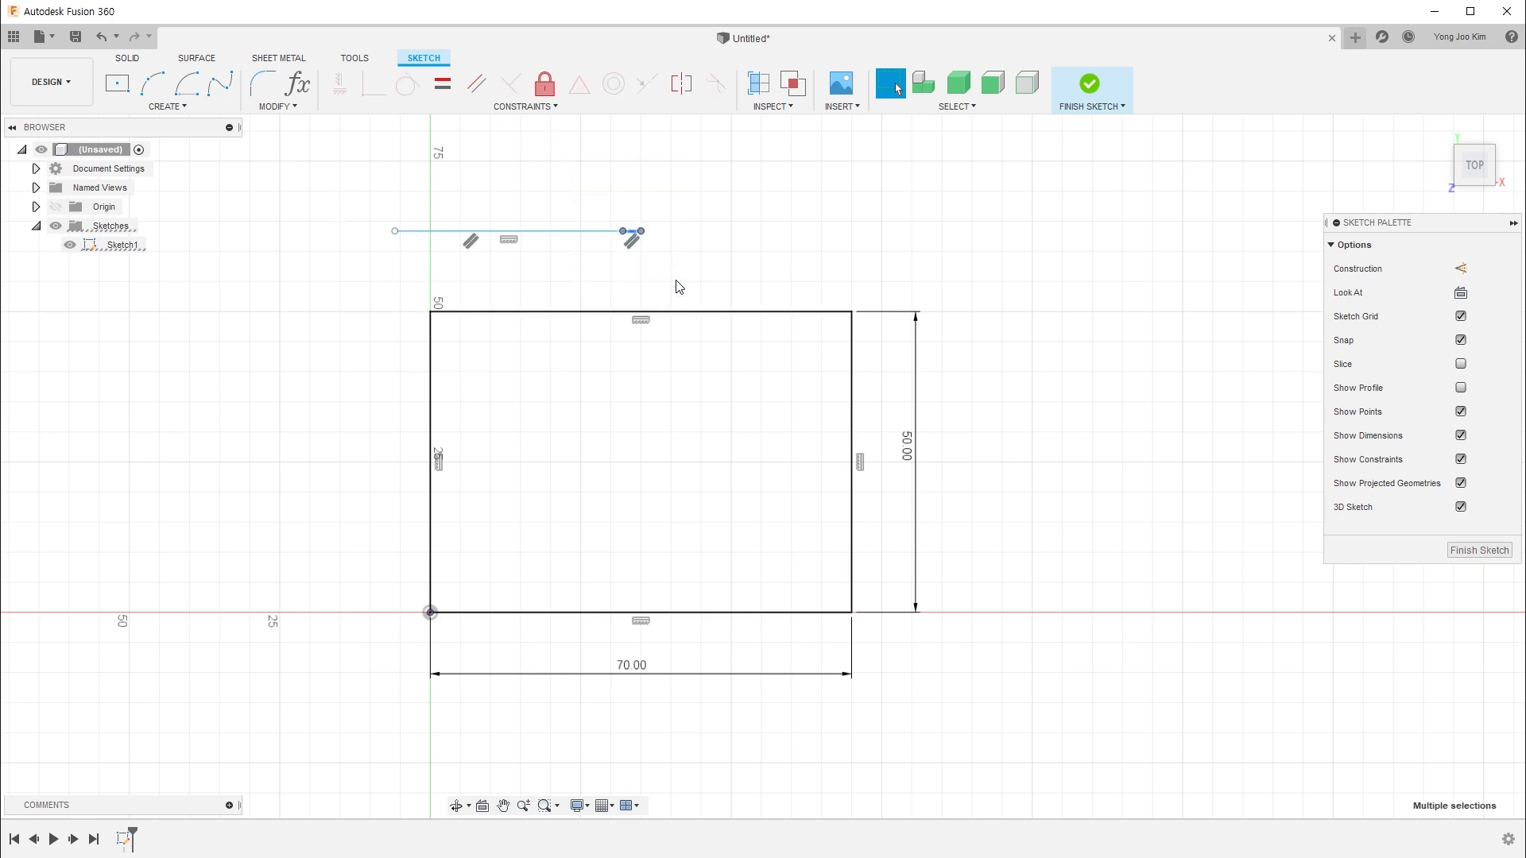
{"action": "key", "text": "Escape"}
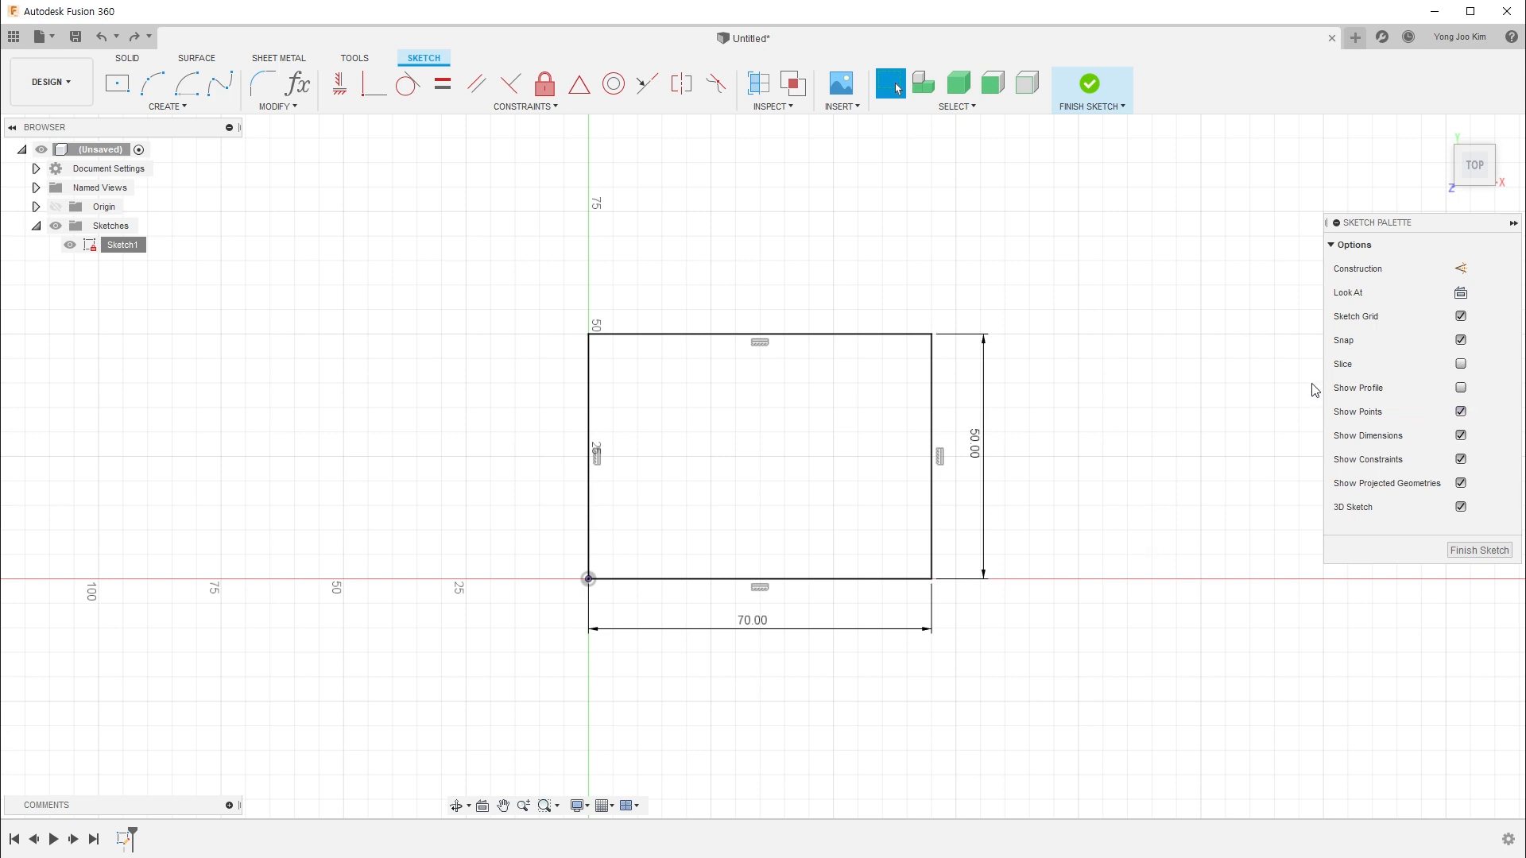
Finish the sketch and try to extrude the rectangle while its profile display is off, and return to editing the sketch
{"action": "left_click", "coordinate": [1082, 87]}
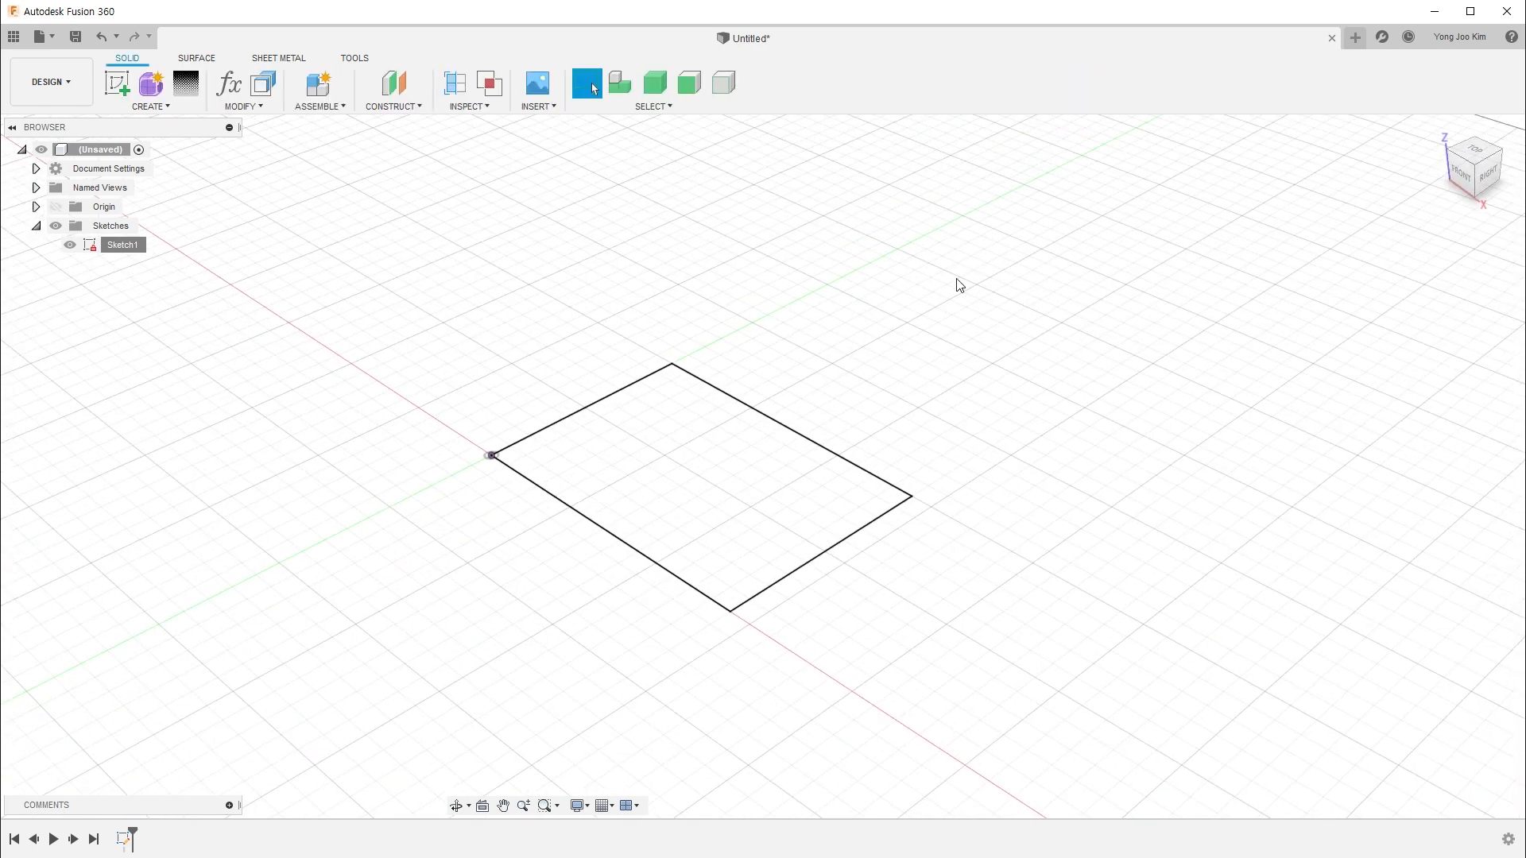
{"action": "key", "text": "e"}
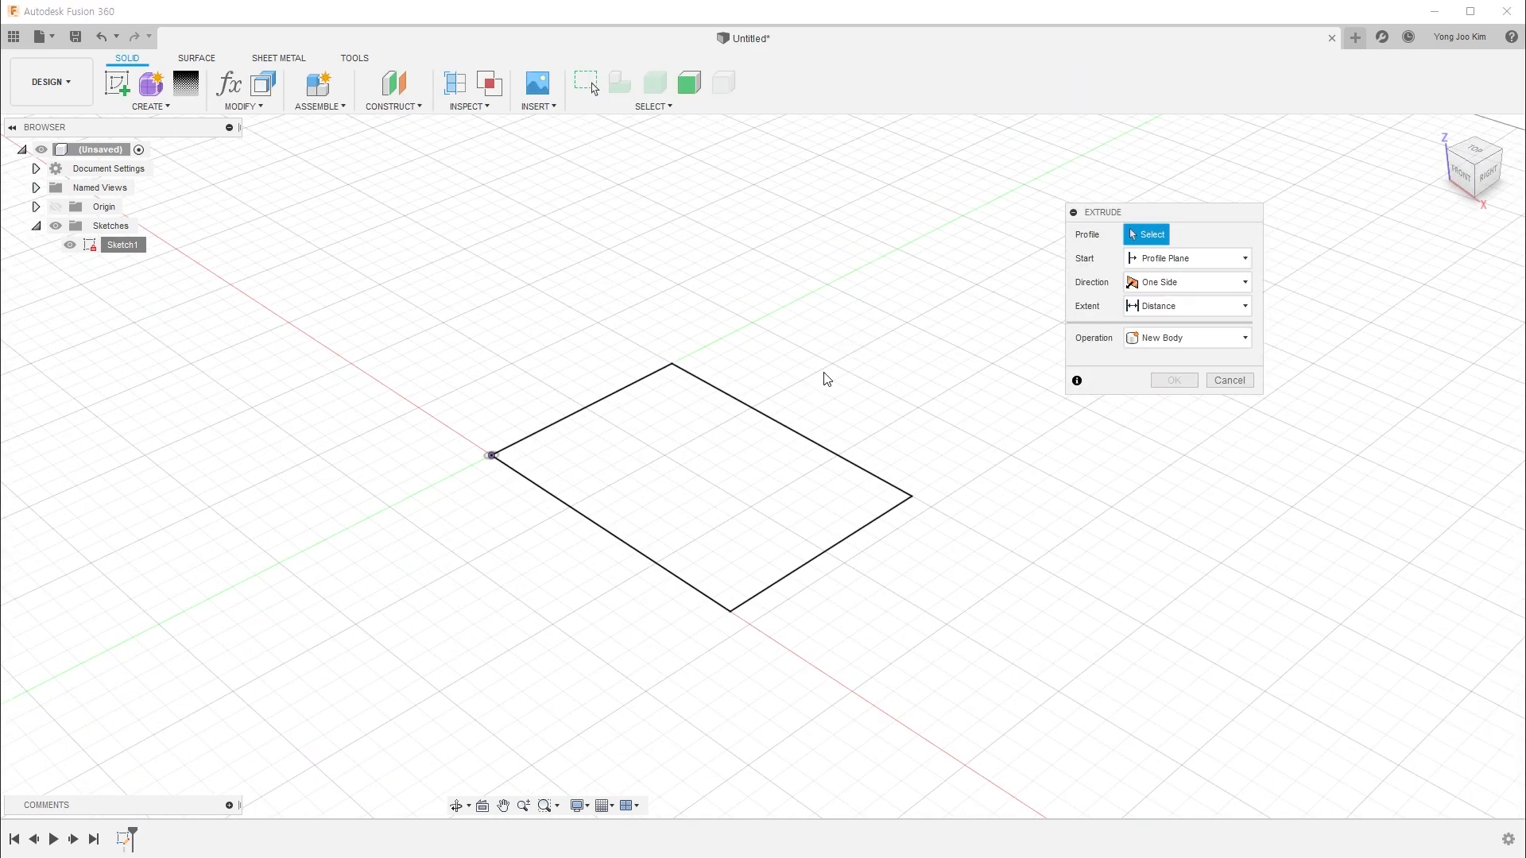
{"action": "left_click", "coordinate": [651, 473]}
{"action": "left_click", "coordinate": [720, 482]}
{"action": "left_click", "coordinate": [674, 478]}
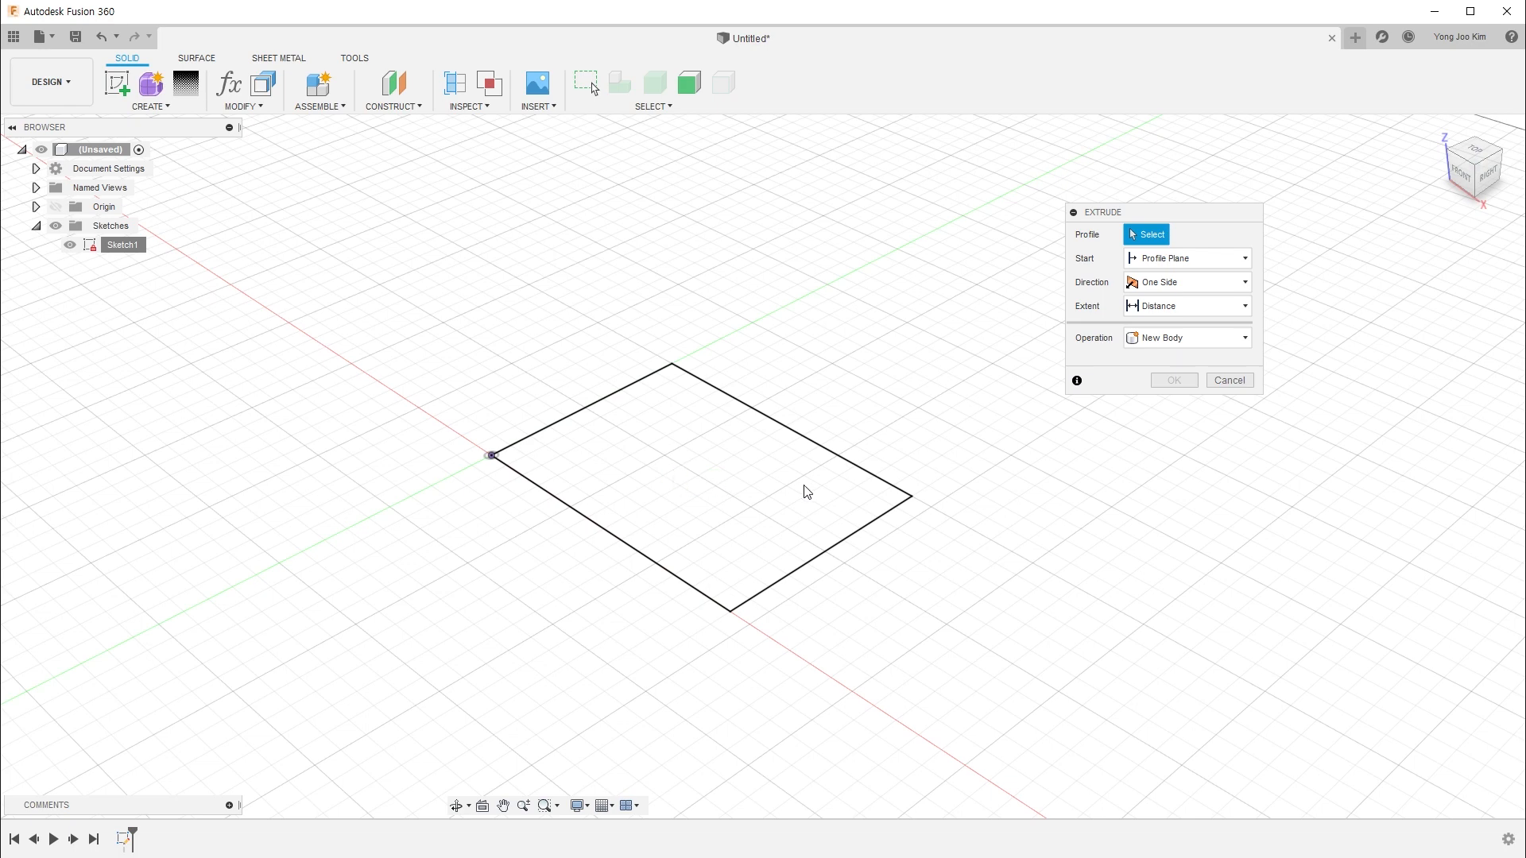
{"action": "left_click", "coordinate": [1228, 385]}
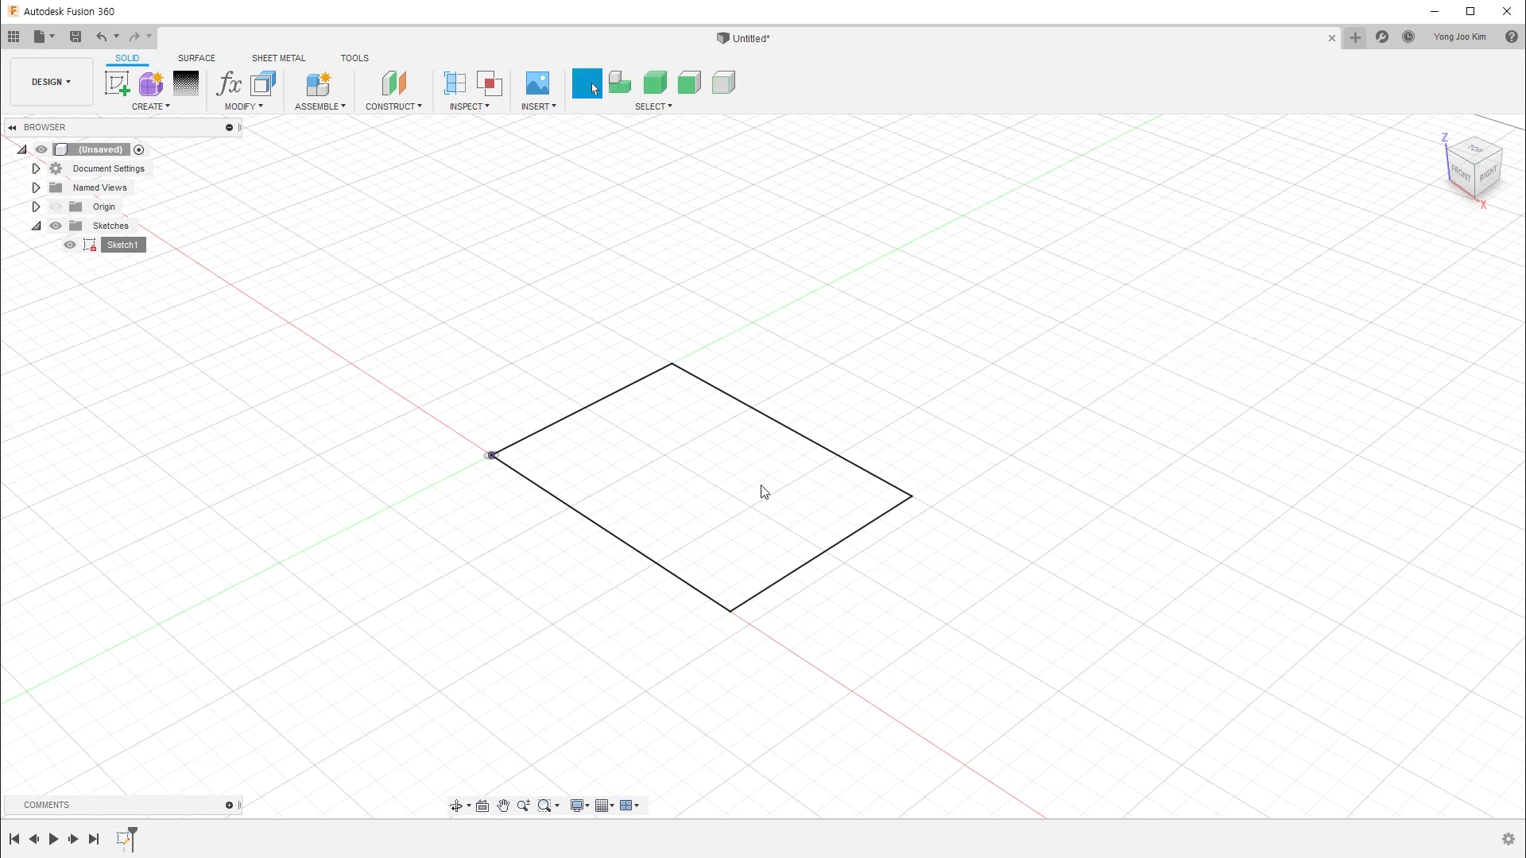
{"action": "key", "text": "ctrl+z"}
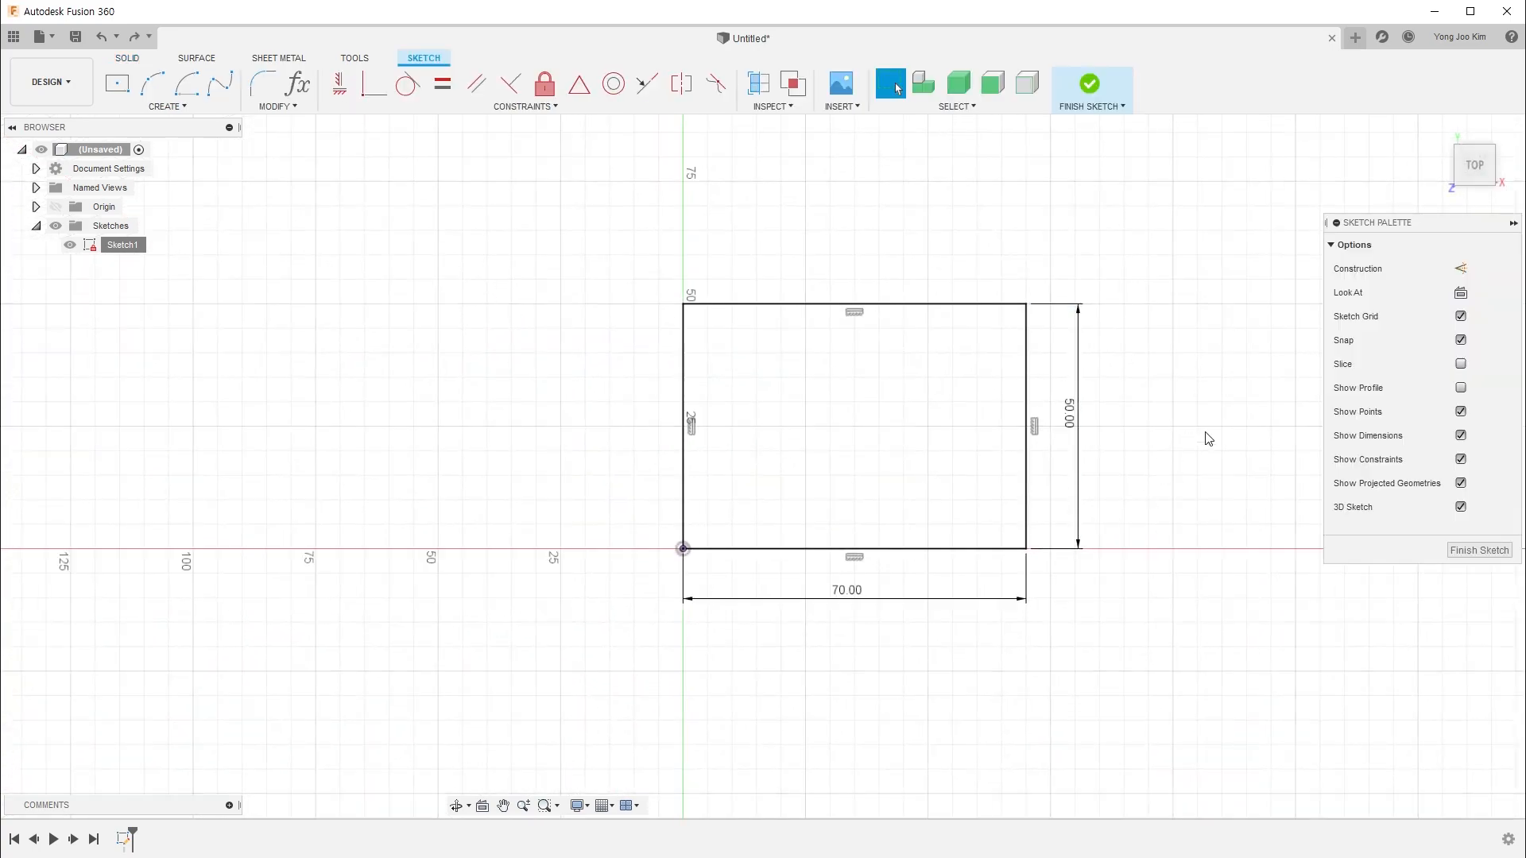
Turn on the sketch's profile display, select the shaded rectangle region, and turn the display off again
{"action": "middle_click_drag", "start_coordinate": [1209, 438], "coordinate": [1159, 458]}
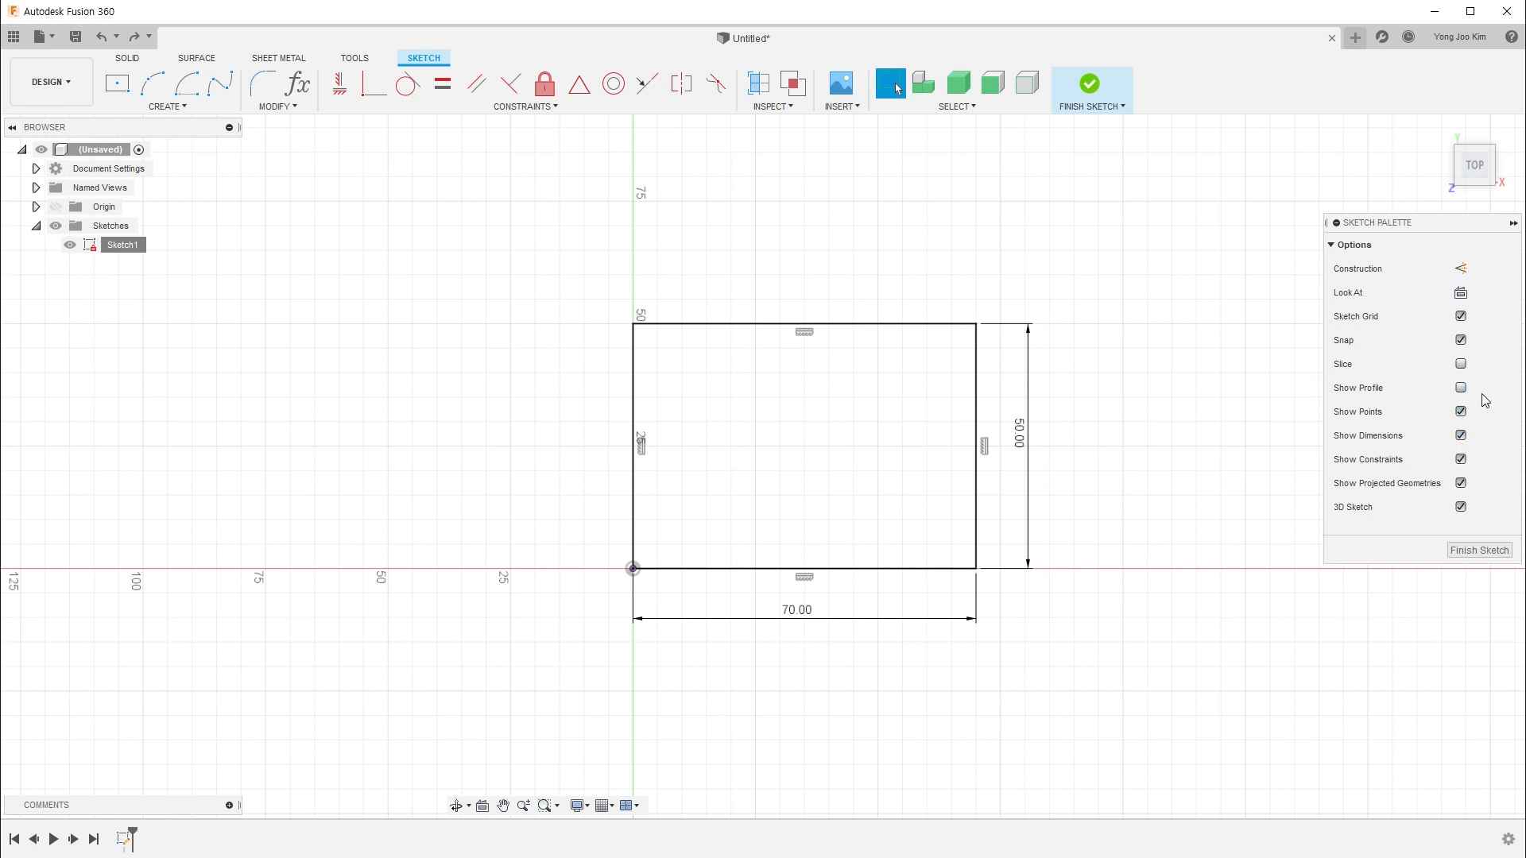
{"action": "left_click", "coordinate": [1461, 388]}
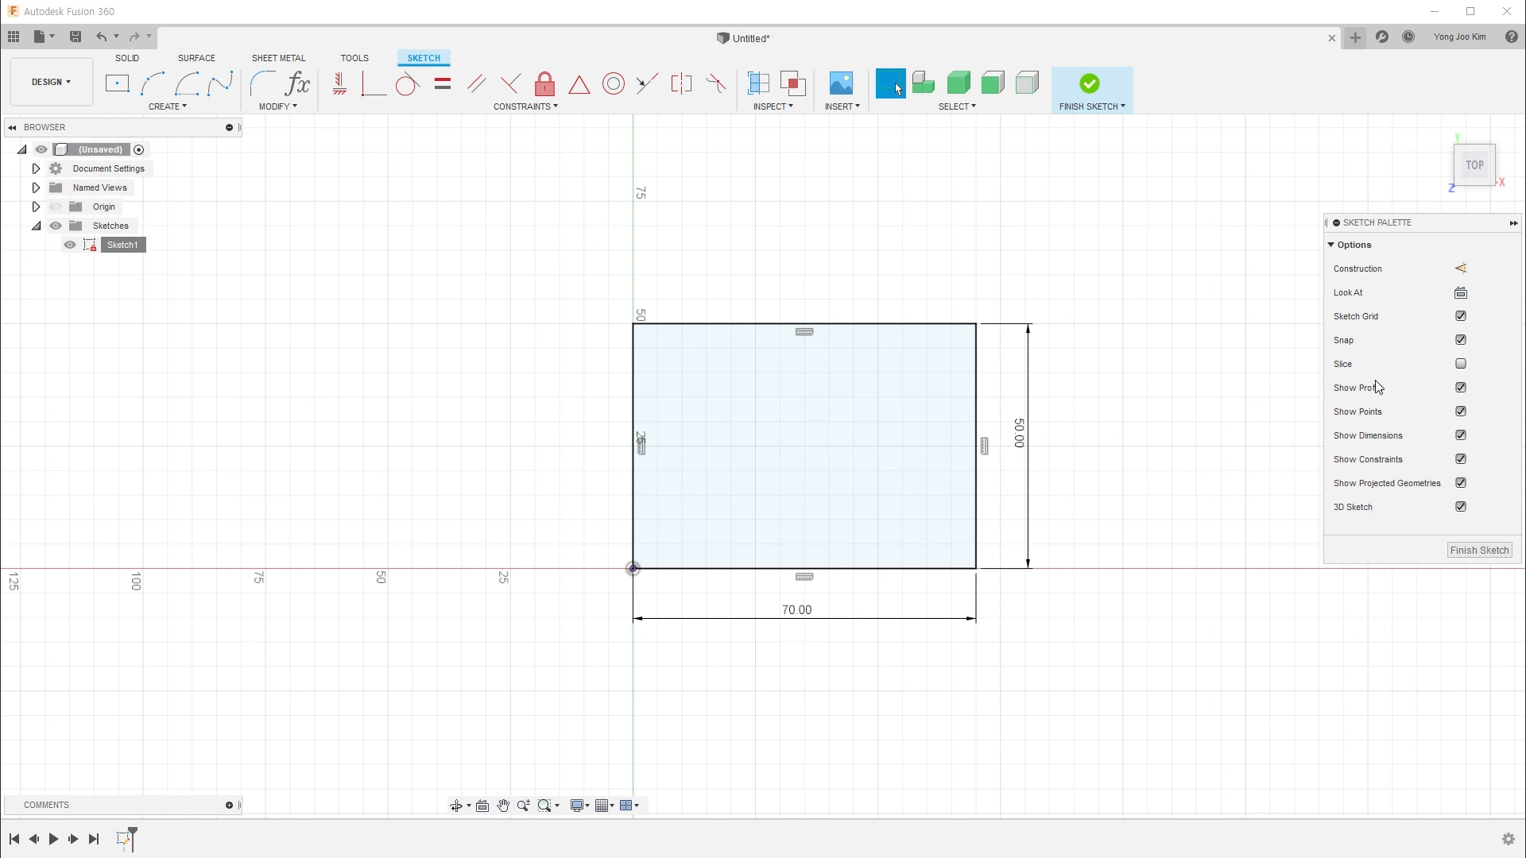
{"action": "left_click", "coordinate": [886, 427]}
{"action": "left_click", "coordinate": [1118, 393]}
{"action": "left_click", "coordinate": [1461, 388]}
{"action": "left_click", "coordinate": [1272, 405]}
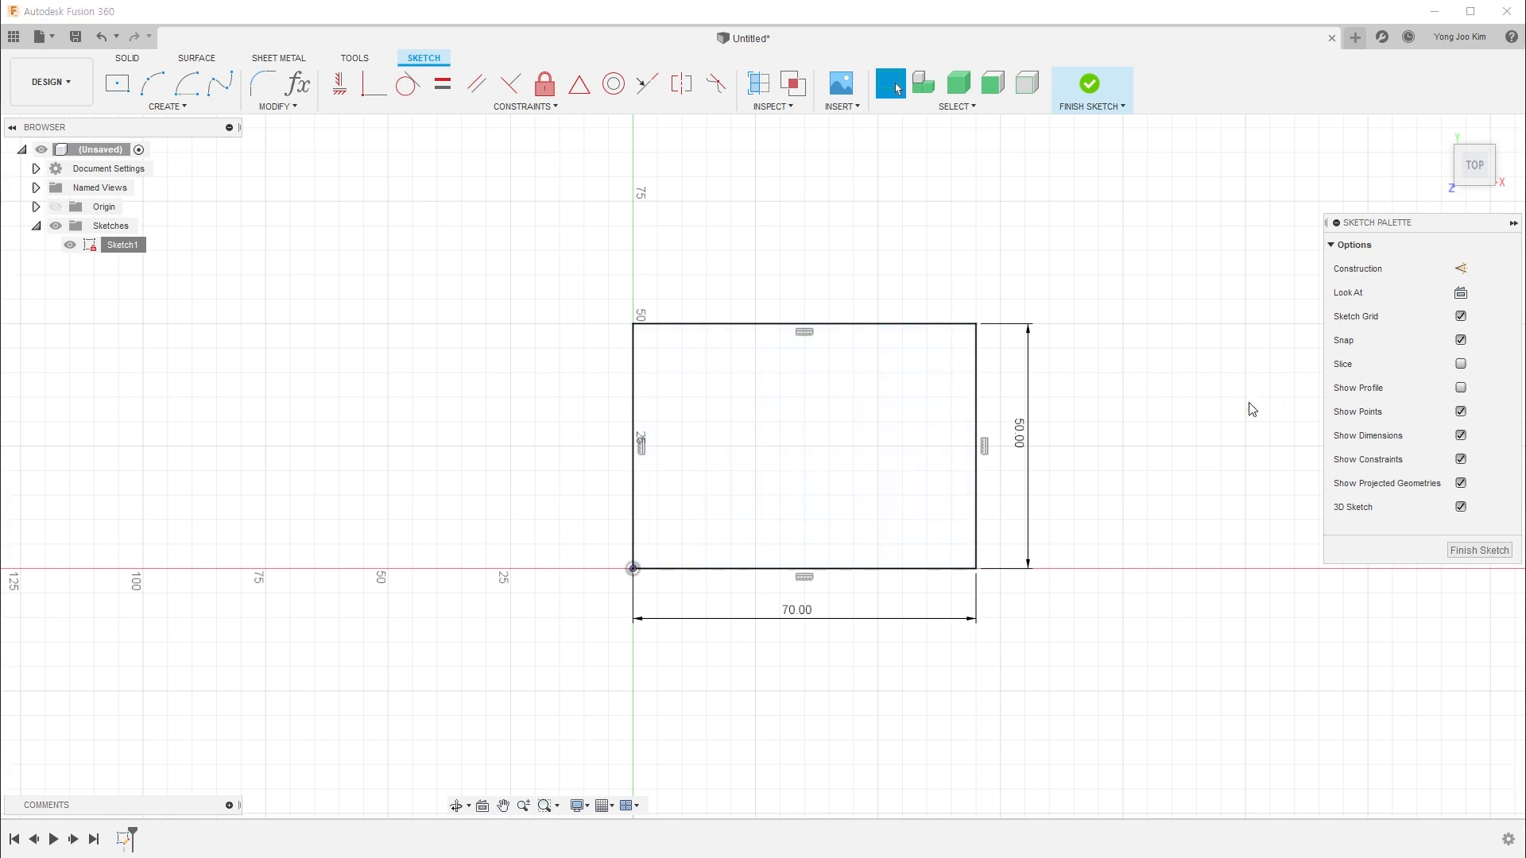
Show the profile of the finished Sketch1 and try to extrude the rectangle, and undo back to sketch editing
{"action": "left_click", "coordinate": [1079, 91]}
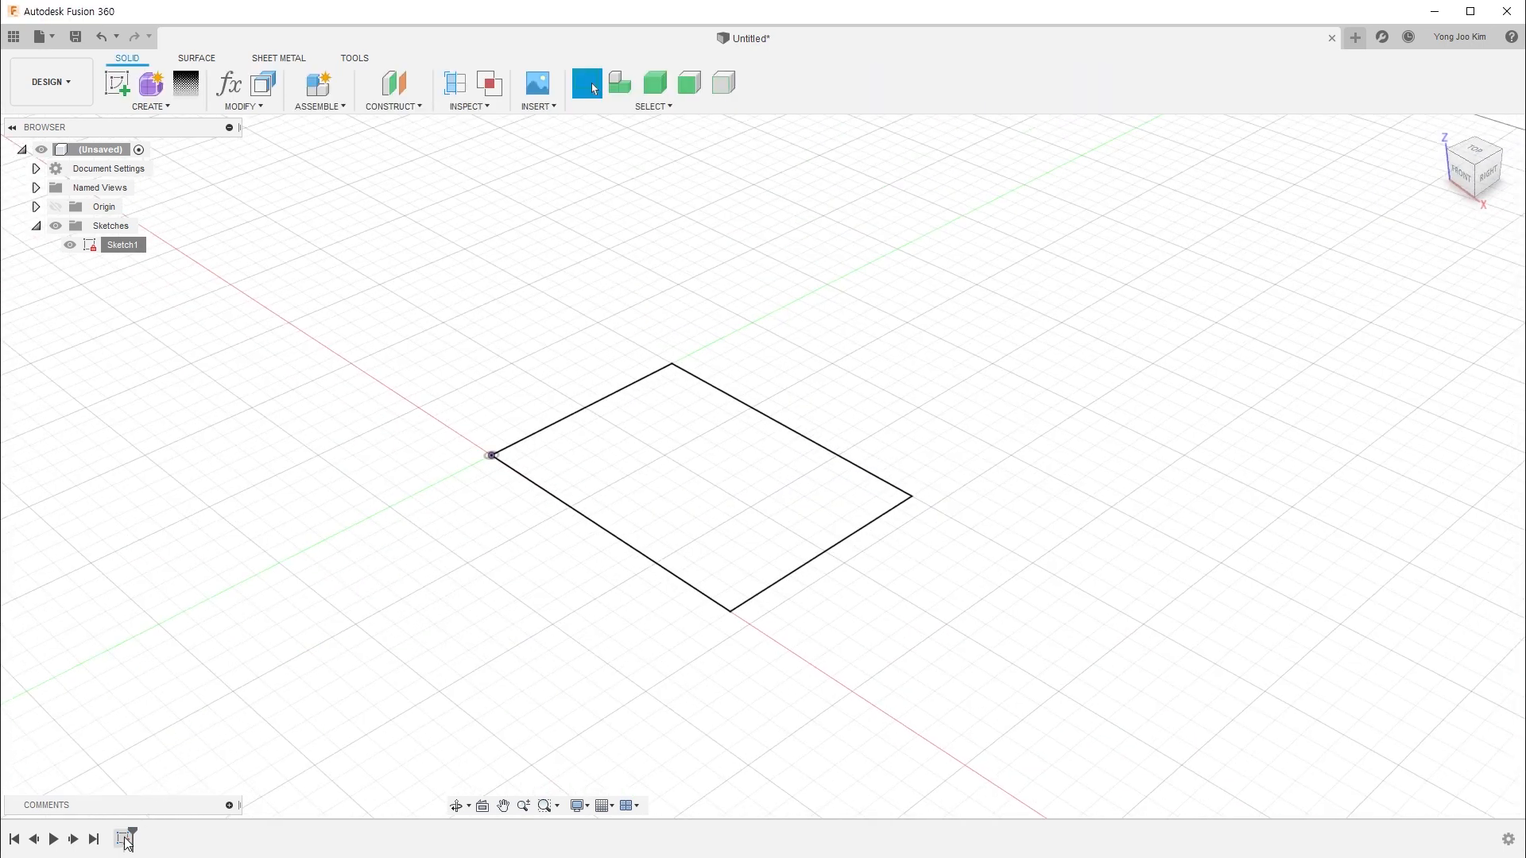
{"action": "right_click", "coordinate": [137, 252]}
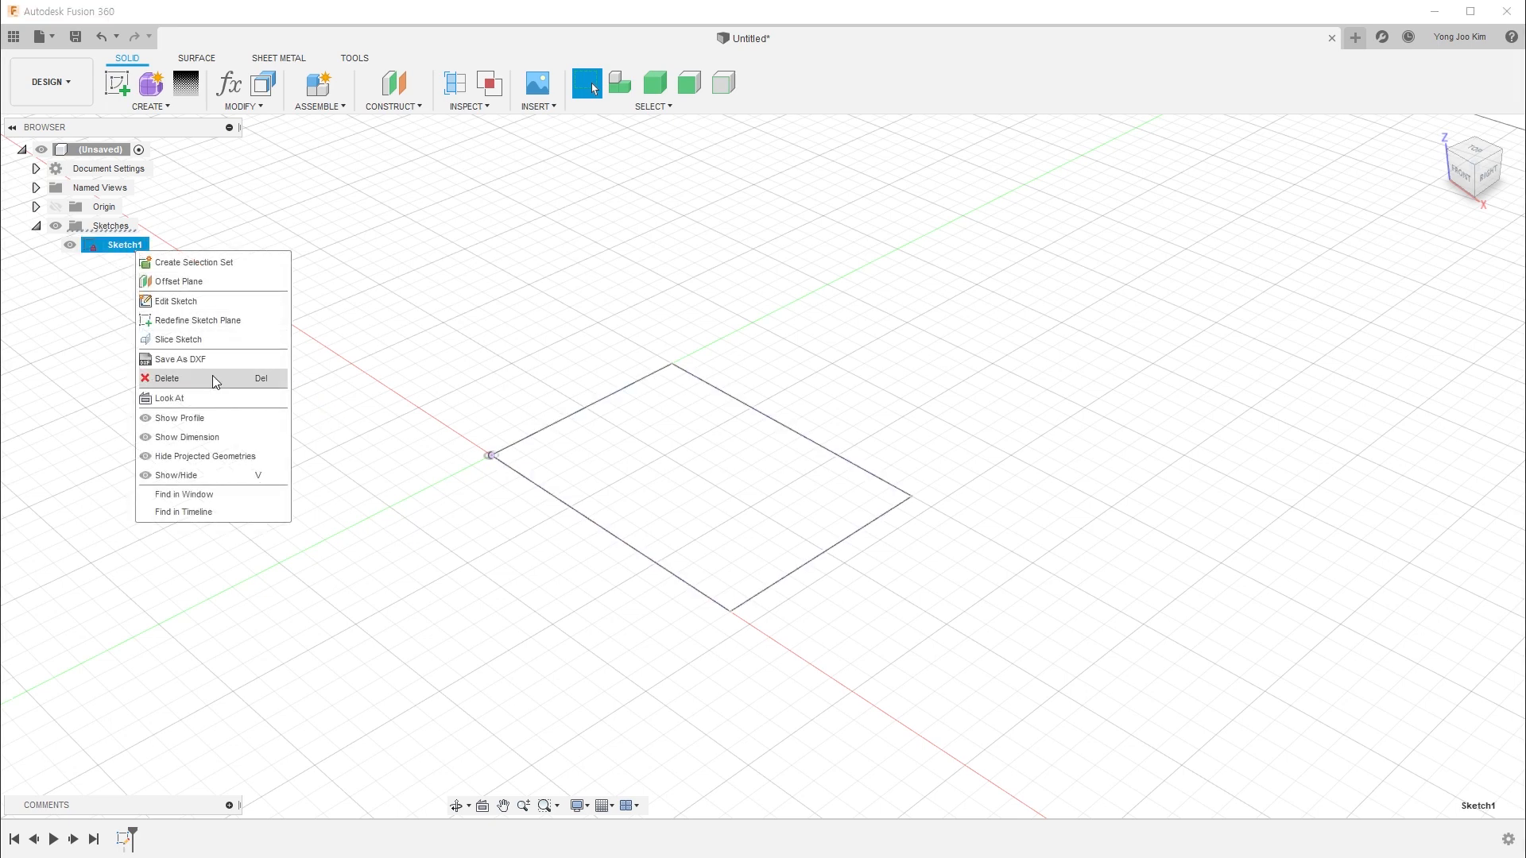
{"action": "left_click", "coordinate": [242, 417]}
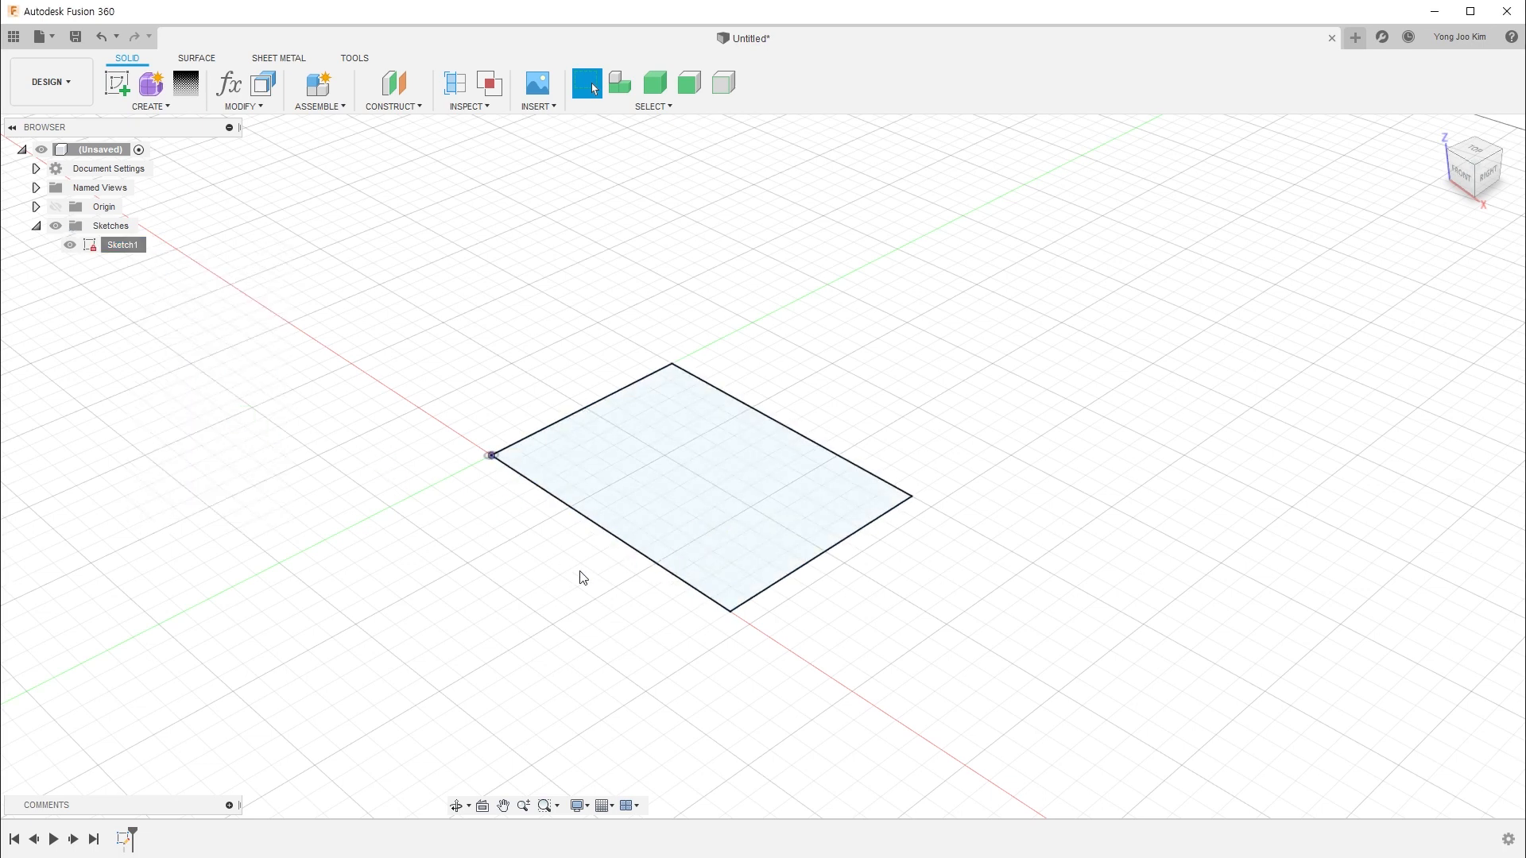
{"action": "key", "text": "e"}
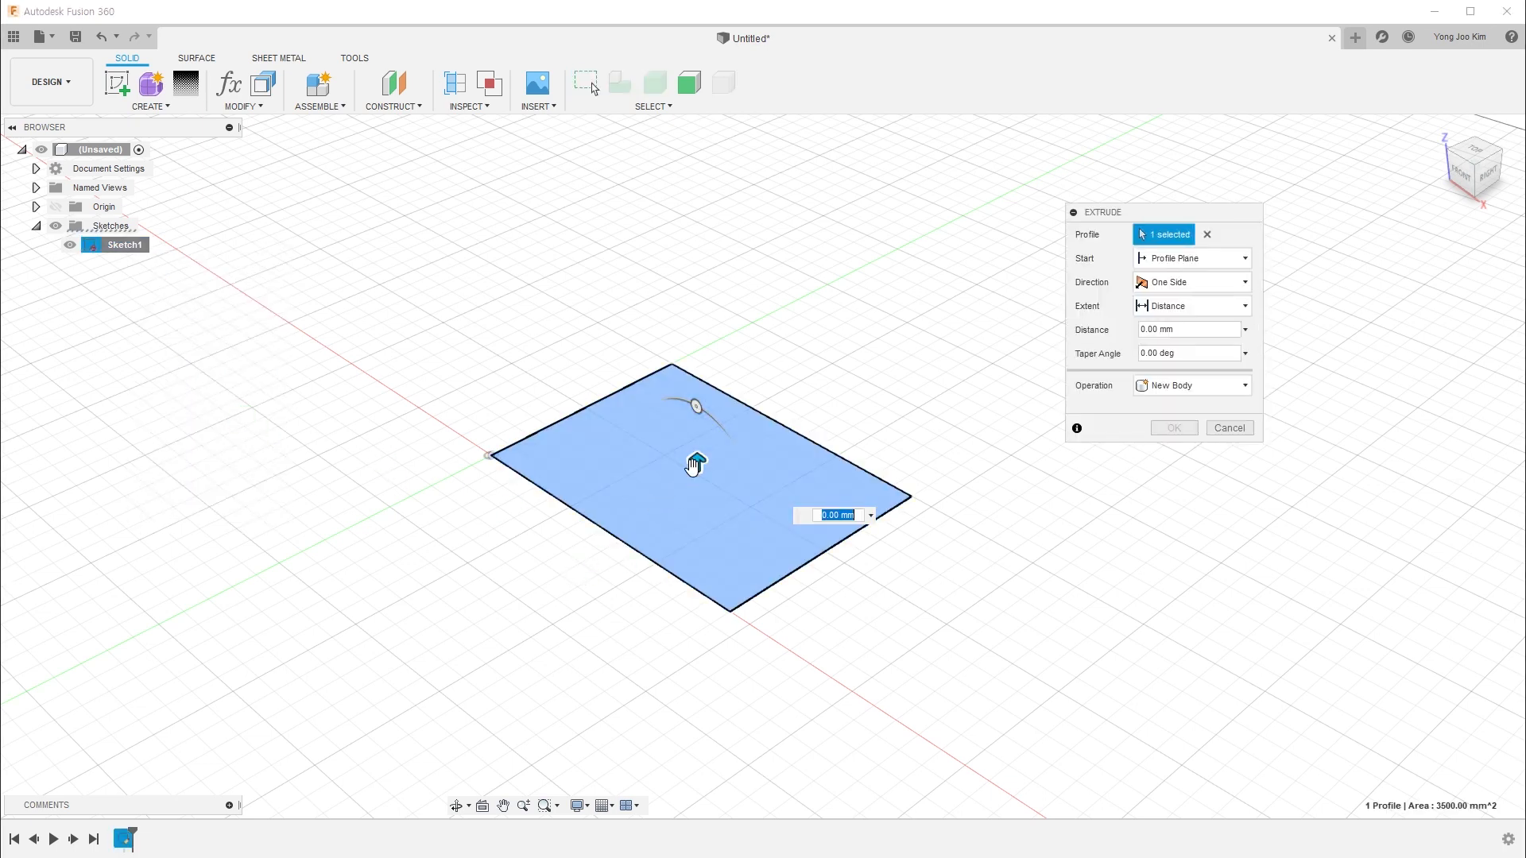
{"action": "left_click", "coordinate": [1230, 428]}
{"action": "key", "text": "ctrl+z"}
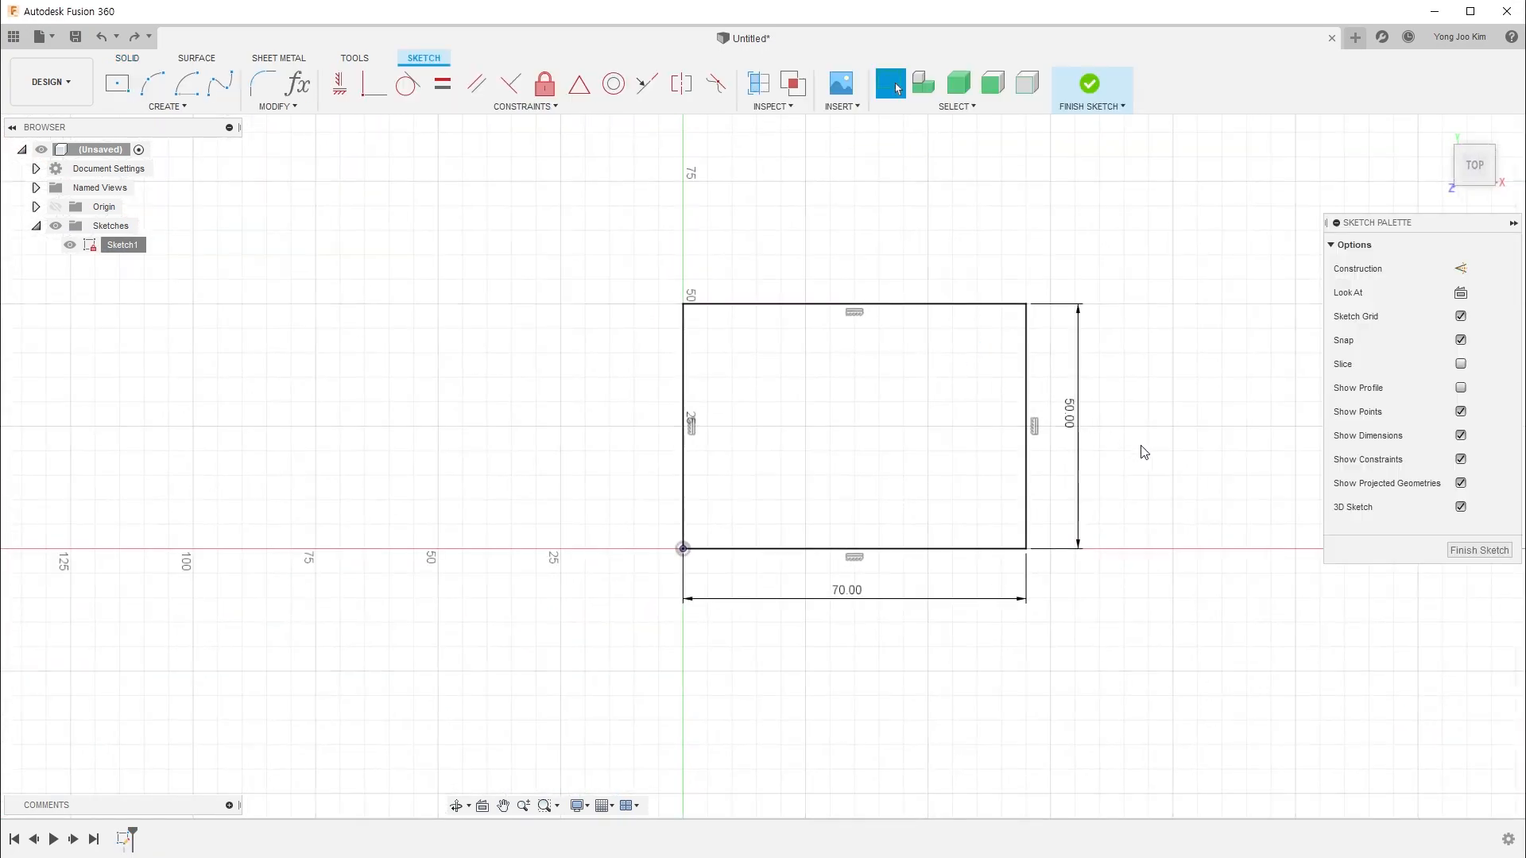
Turn on profile display for the rectangle sketch
{"action": "middle_click_drag", "start_coordinate": [1189, 466], "coordinate": [1135, 469]}
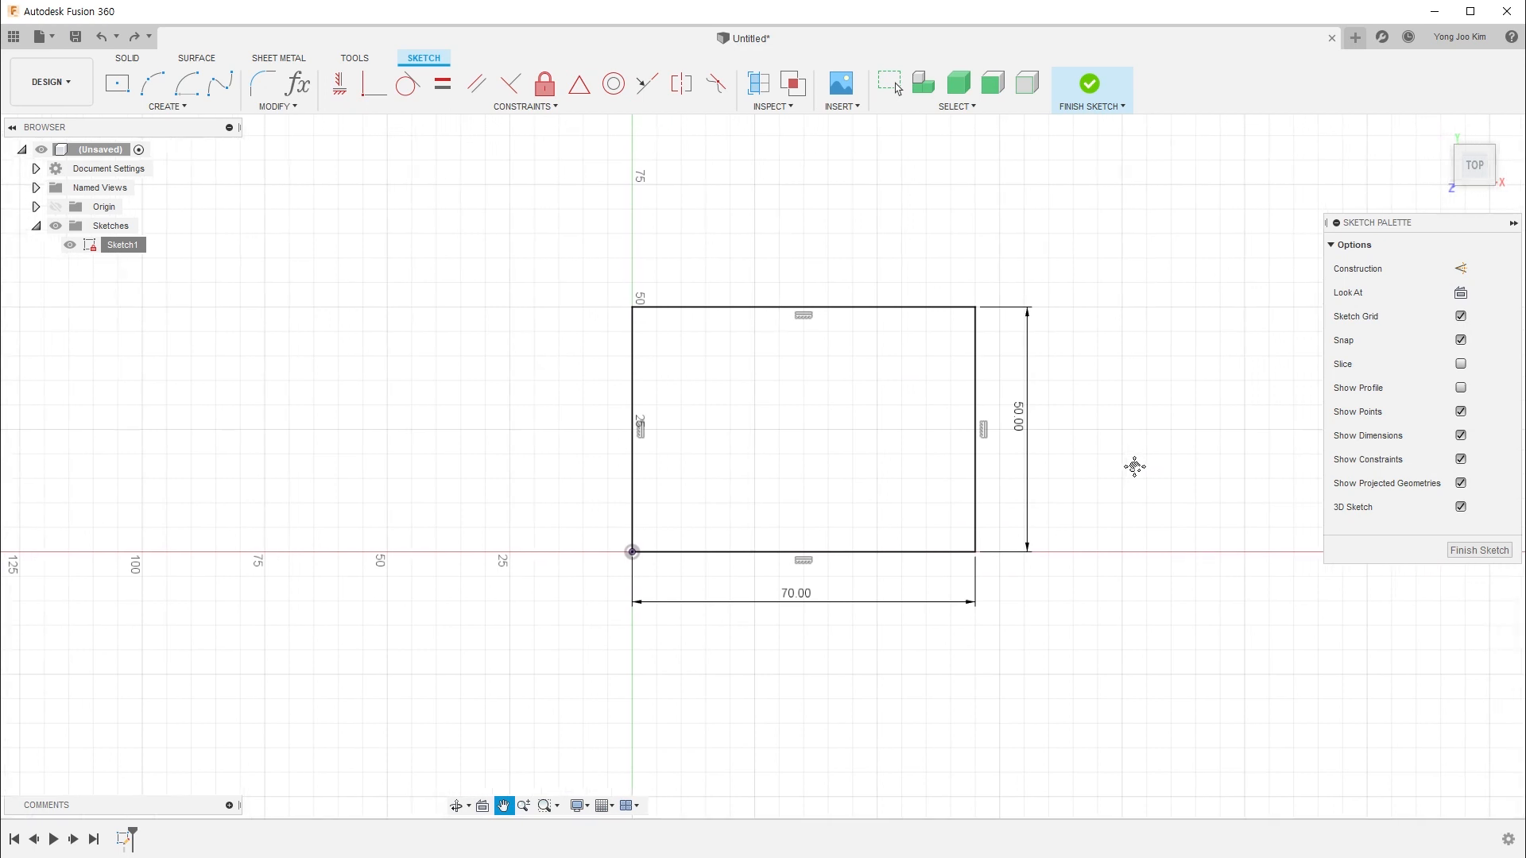
{"action": "left_click", "coordinate": [1465, 391]}
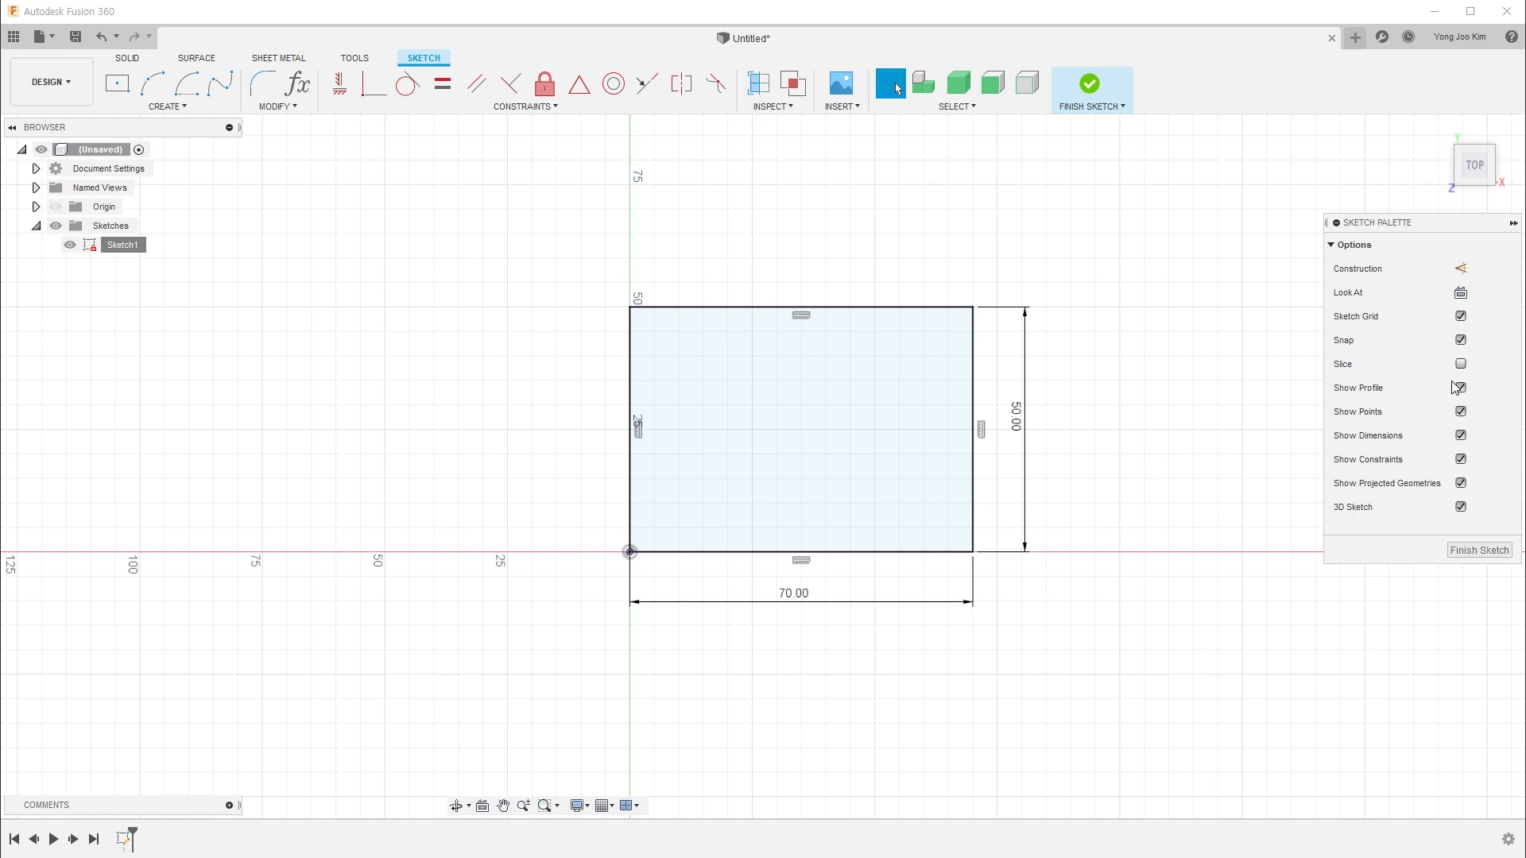
{"action": "left_click_drag", "start_coordinate": [1326, 350], "coordinate": [1480, 373]}
{"action": "mouse_move", "coordinate": [1442, 272]}
{"action": "left_mouse_down"}
{"action": "mouse_move", "coordinate": [1427, 382]}
{"action": "mouse_move", "coordinate": [1478, 537]}
{"action": "mouse_move", "coordinate": [1454, 270]}
{"action": "mouse_move", "coordinate": [1440, 273]}
{"action": "left_mouse_up"}
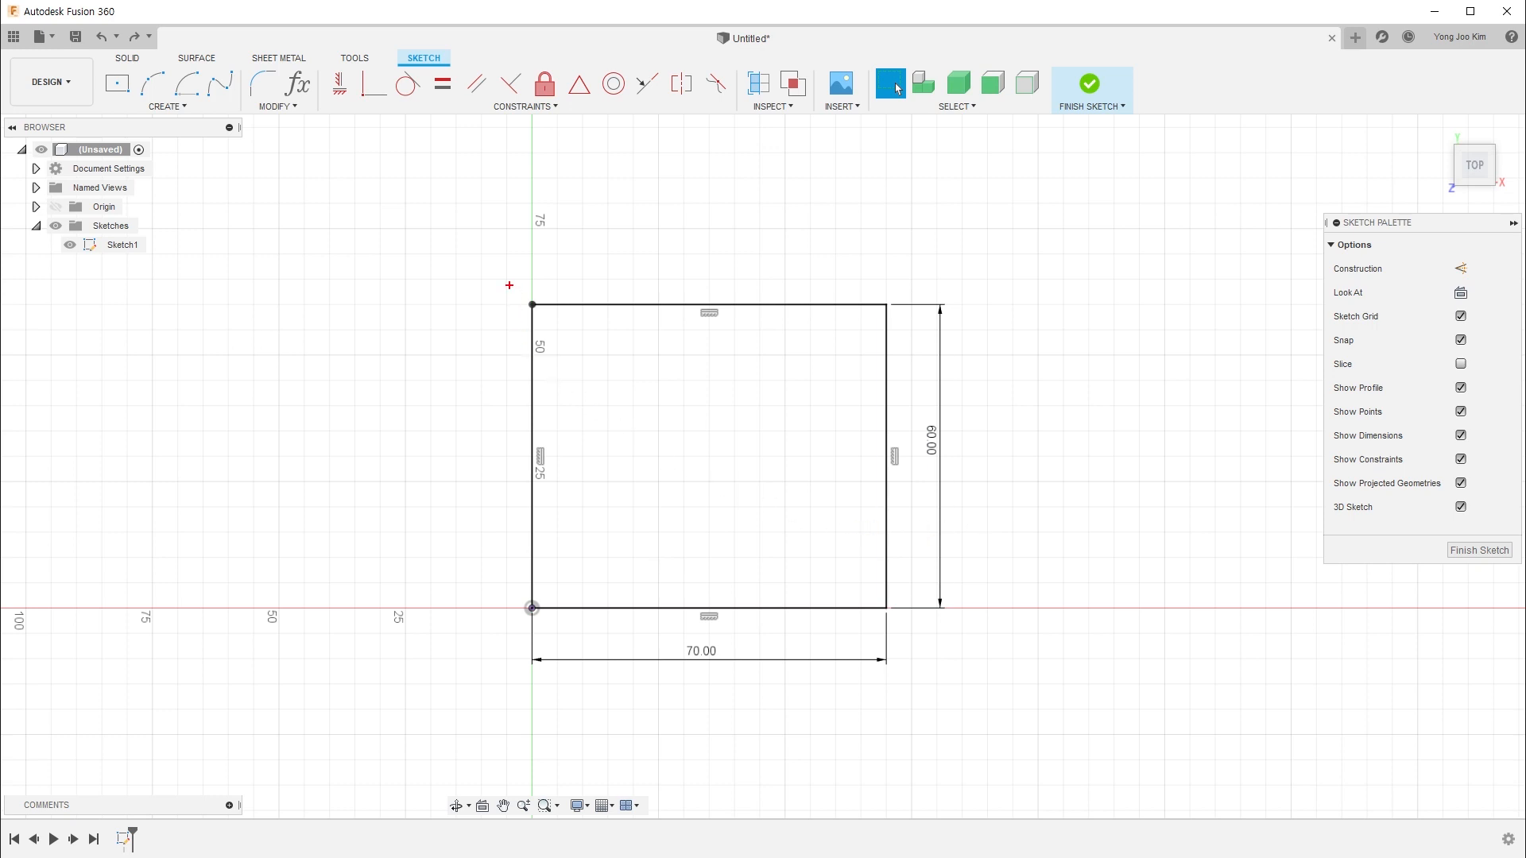
Close the gap at the rectangle's upper-left corner by making the upper edge's endpoint coincident with the left edge's endpoint
{"action": "left_click_drag", "start_coordinate": [504, 280], "coordinate": [556, 324]}
{"action": "scroll", "coordinate": [539, 307], "scroll_direction": "up", "scroll_amount": 6}
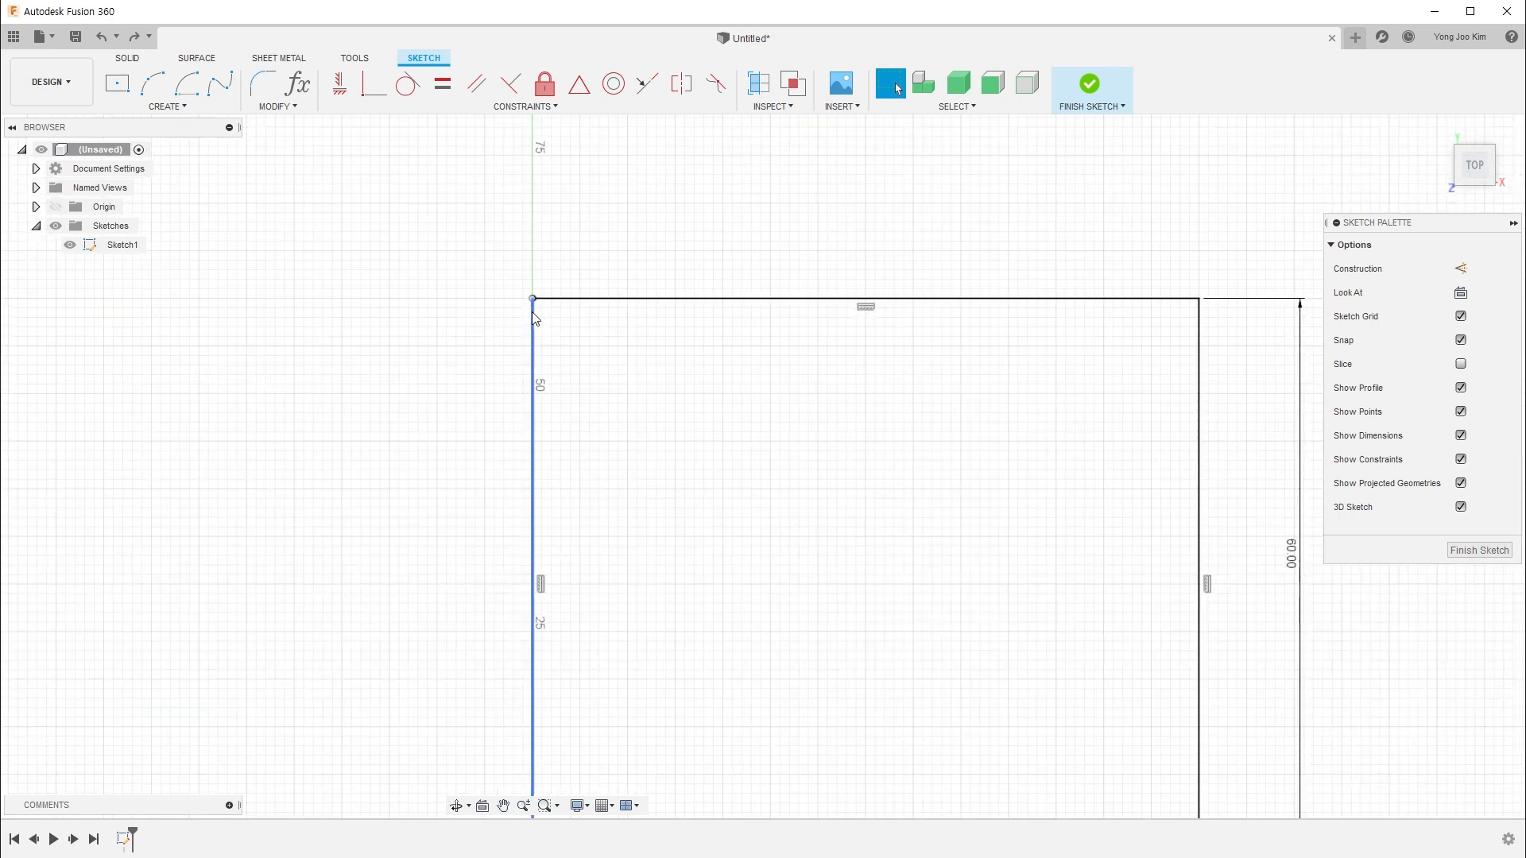
{"action": "scroll", "coordinate": [537, 302], "scroll_direction": "up", "scroll_amount": 4}
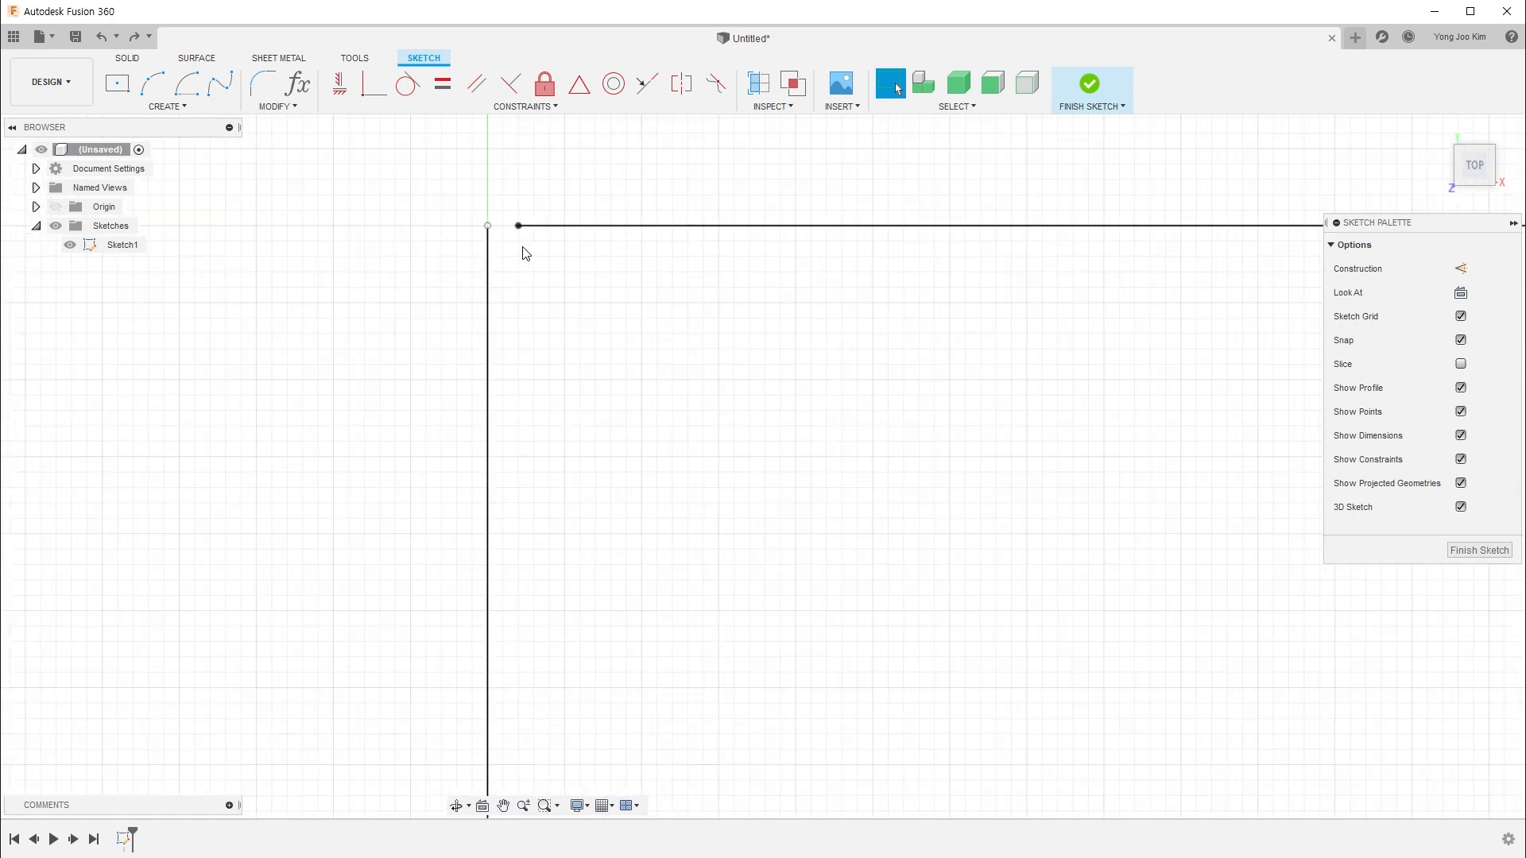
{"action": "middle_click_drag", "start_coordinate": [511, 266], "coordinate": [533, 368]}
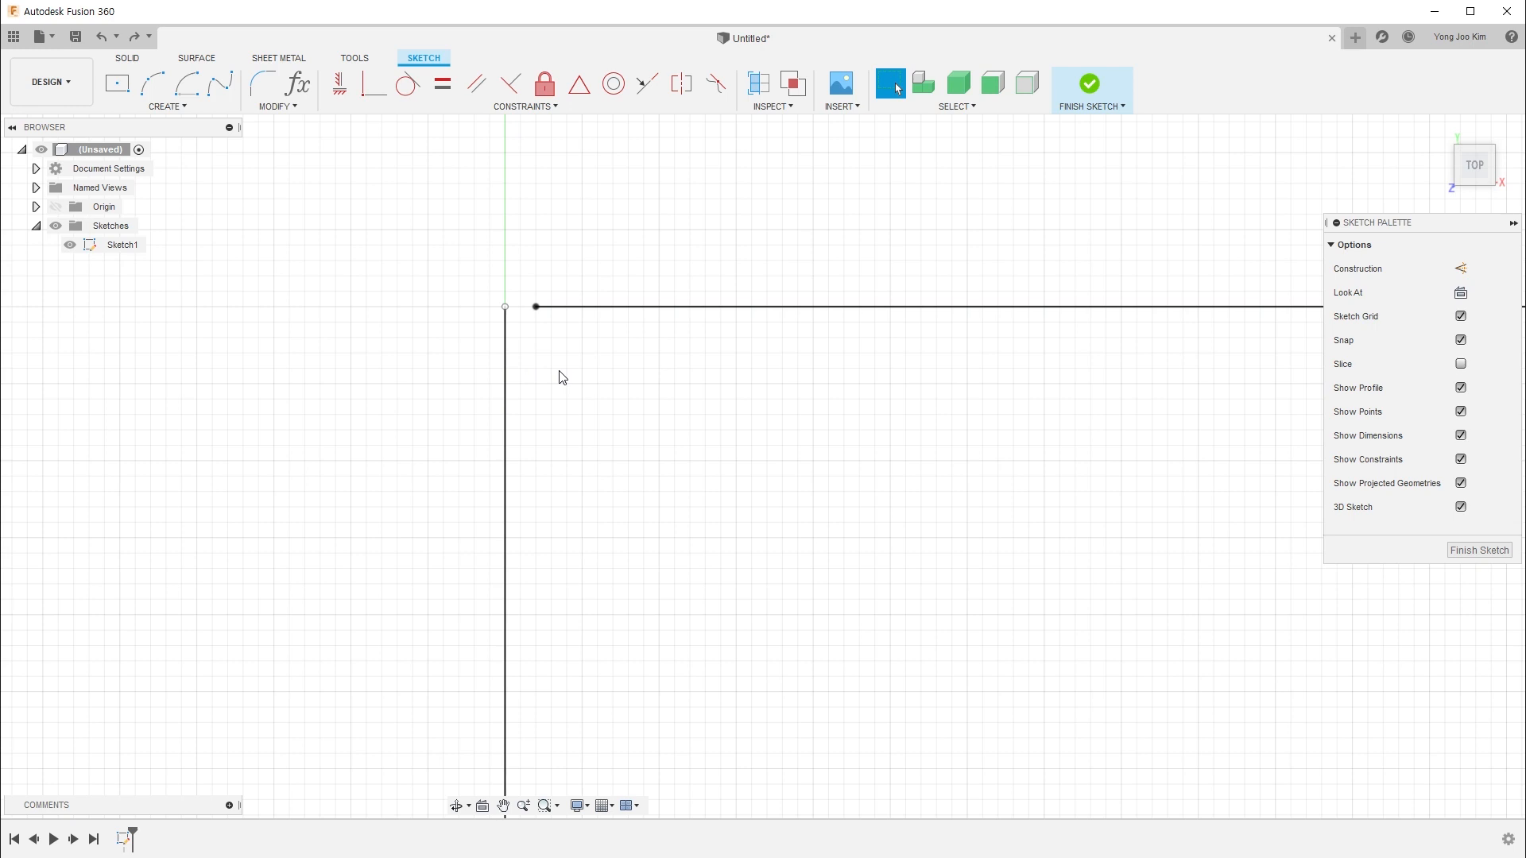
{"action": "left_click", "coordinate": [373, 83]}
{"action": "left_click", "coordinate": [538, 309]}
{"action": "left_click", "coordinate": [506, 309]}
{"action": "scroll", "coordinate": [505, 315], "scroll_direction": "down", "scroll_amount": 5}
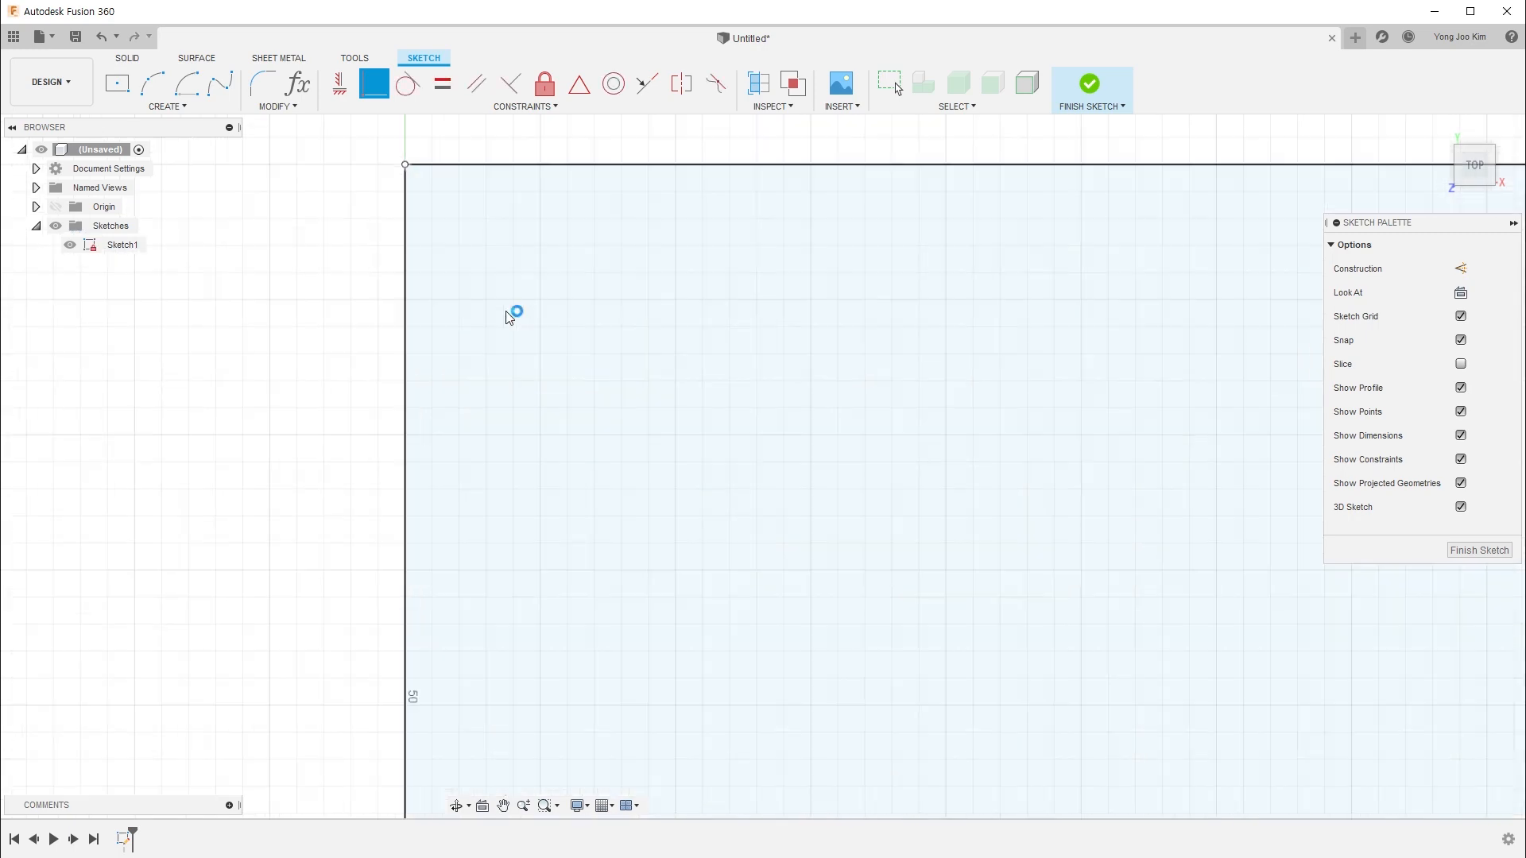
{"action": "key", "text": "Escape"}
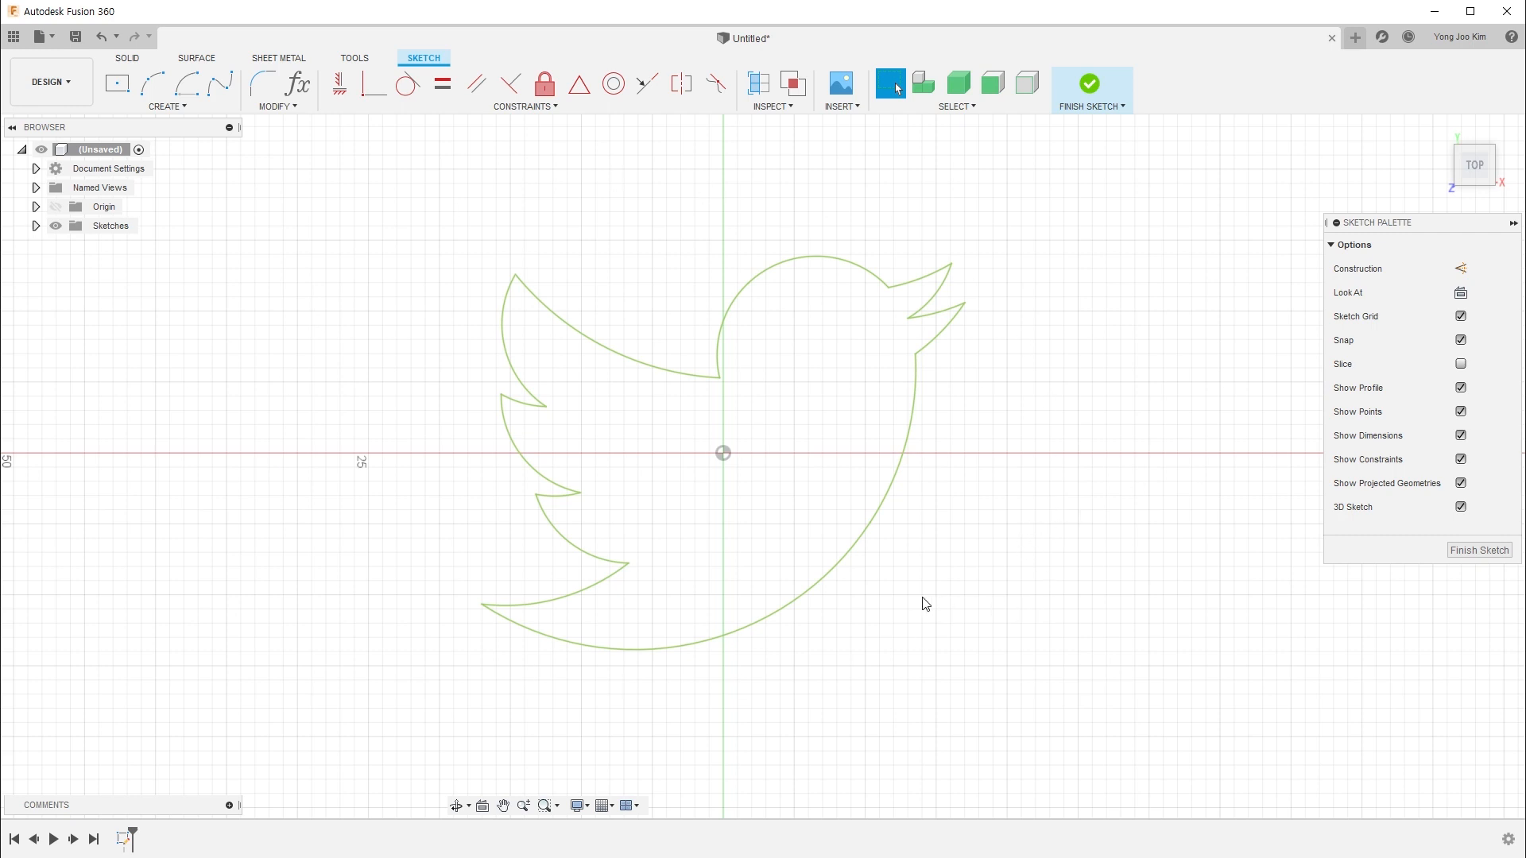
Draw a steep line about 34.6 mm long across the bird outline, from above the wing to below the belly
{"action": "left_click_drag", "start_coordinate": [385, 184], "coordinate": [1056, 732]}
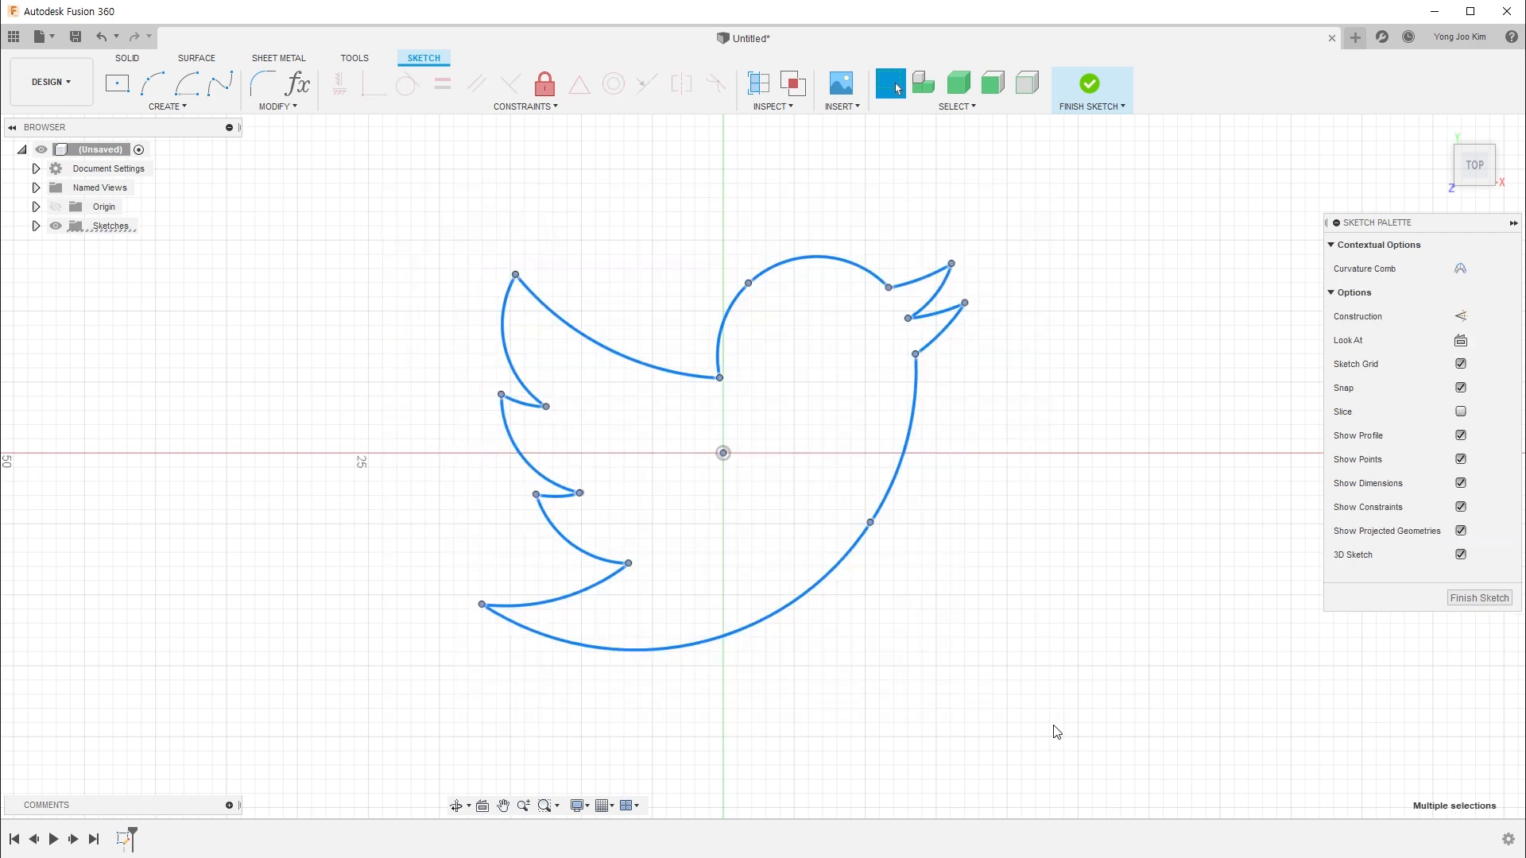
{"action": "left_click", "coordinate": [1025, 685]}
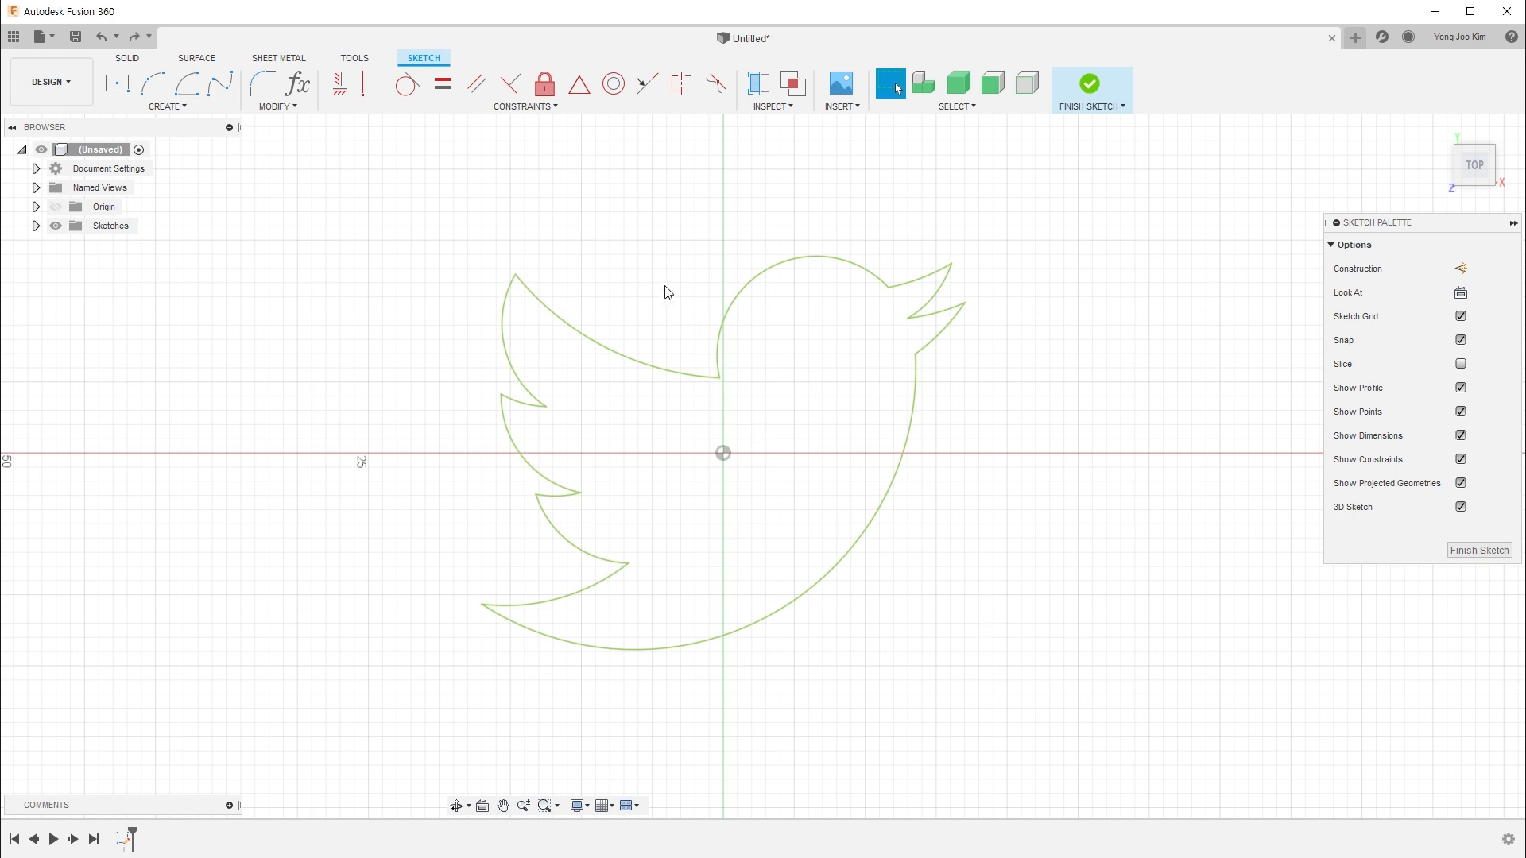
{"action": "key", "text": "l"}
{"action": "left_click", "coordinate": [673, 230]}
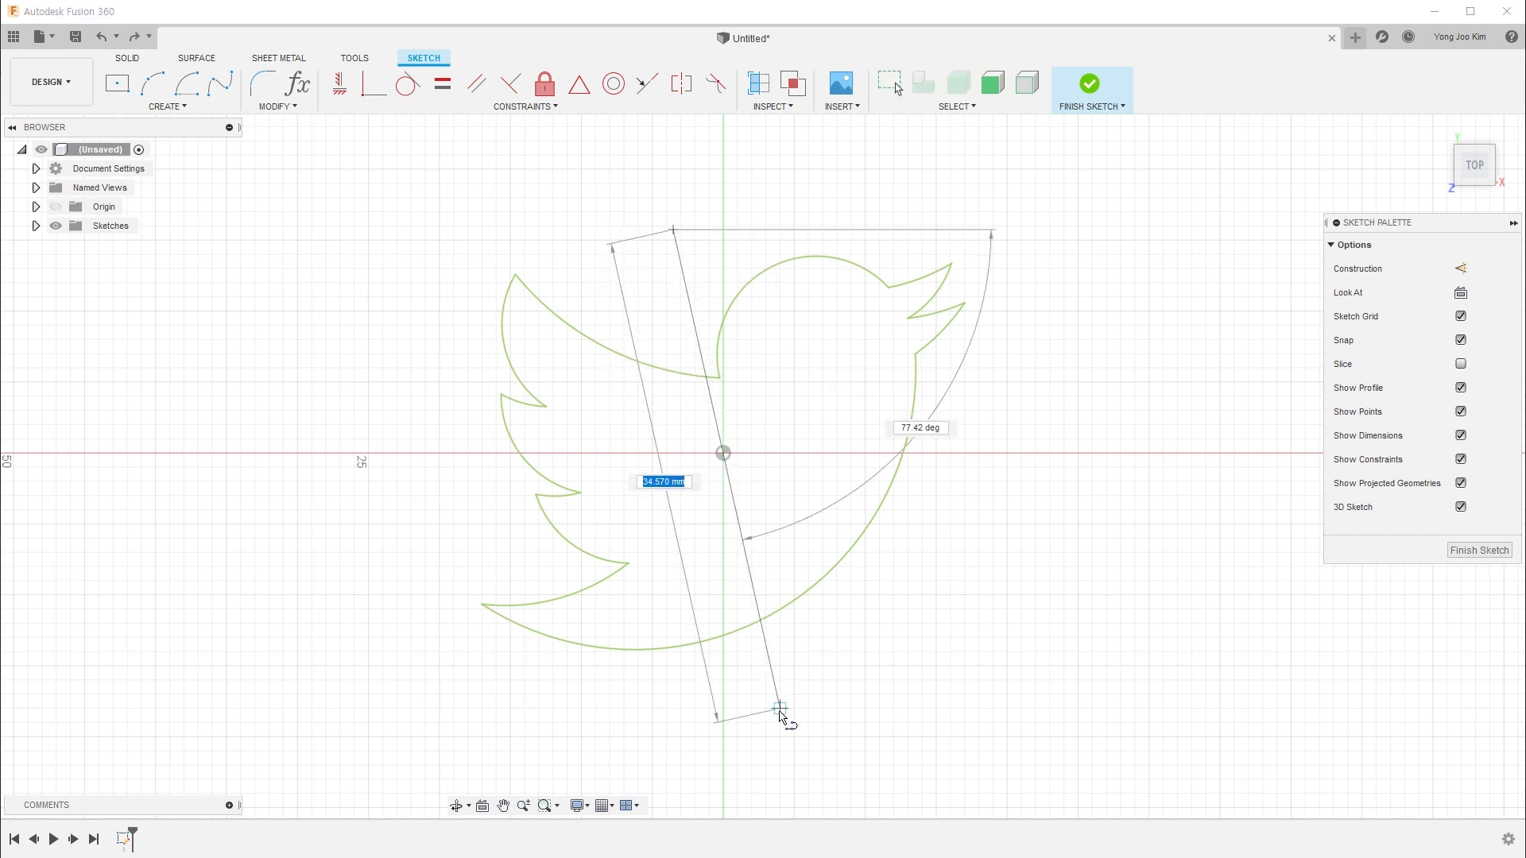
{"action": "left_click", "coordinate": [779, 710]}
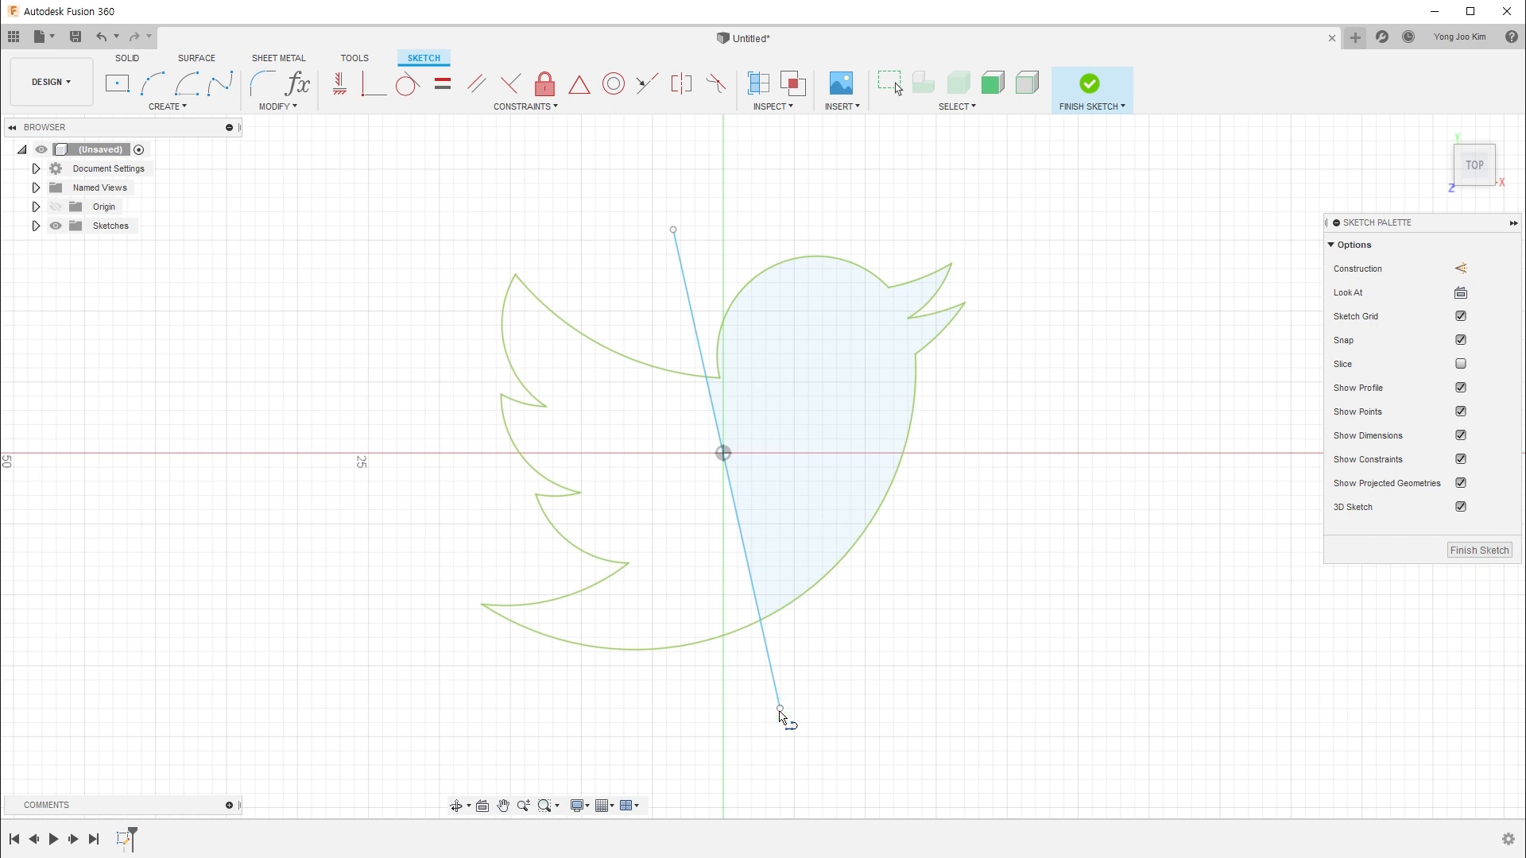
{"action": "key", "text": "Escape"}
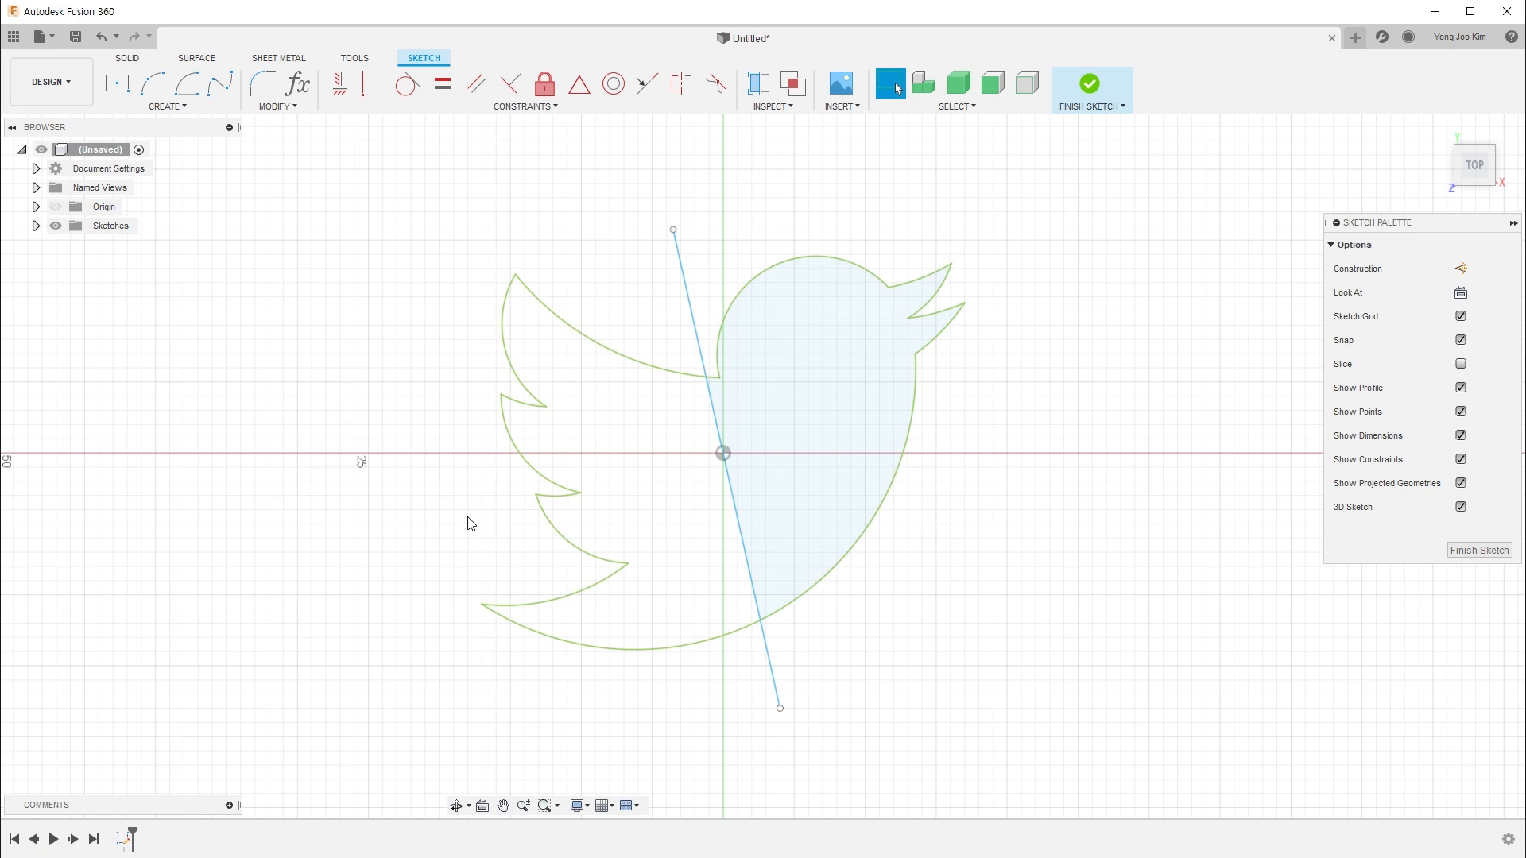
Draw a slightly sloping line from outside the tail feathers across the steep line into the bird's body
{"action": "key", "text": "l"}
{"action": "left_click", "coordinate": [409, 539]}
{"action": "left_click", "coordinate": [823, 482]}
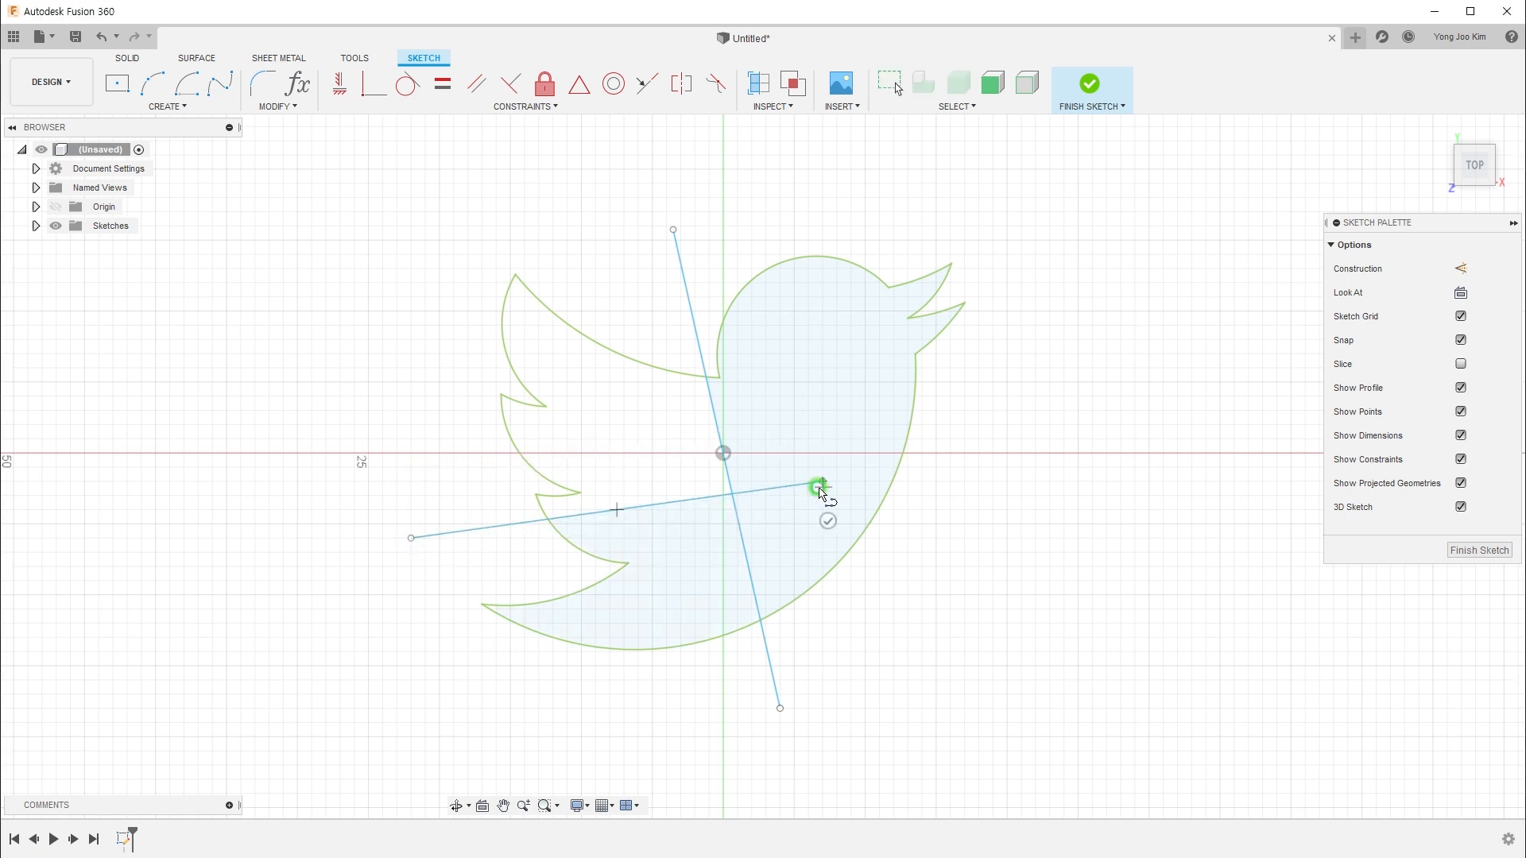
{"action": "left_click", "coordinate": [829, 521]}
Draw a horizontal line from outside the wing feathers across the steep line into the bird's body
{"action": "left_click", "coordinate": [411, 425]}
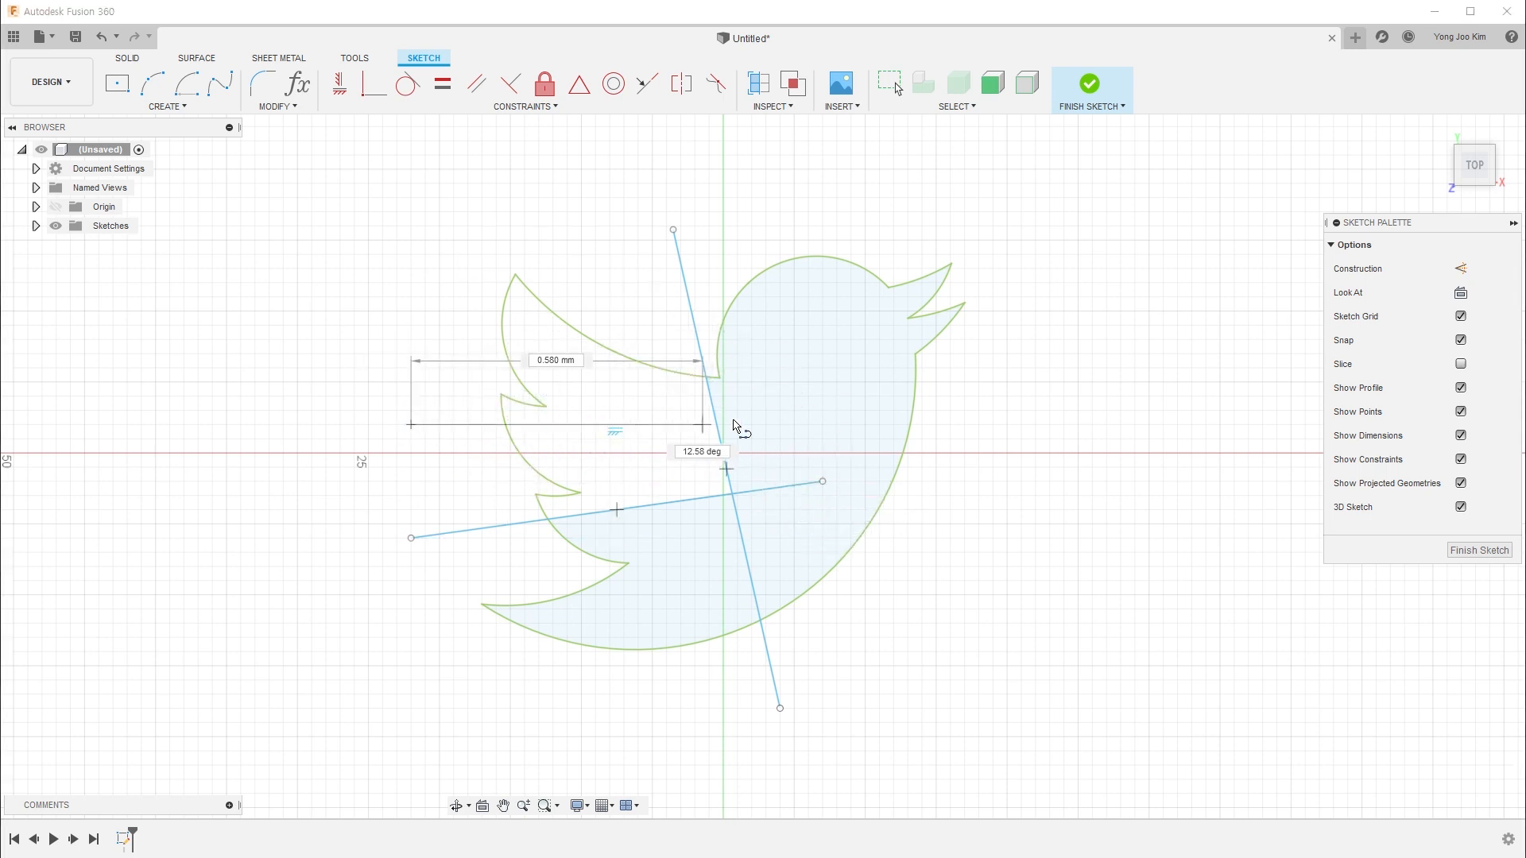
{"action": "left_click", "coordinate": [752, 425]}
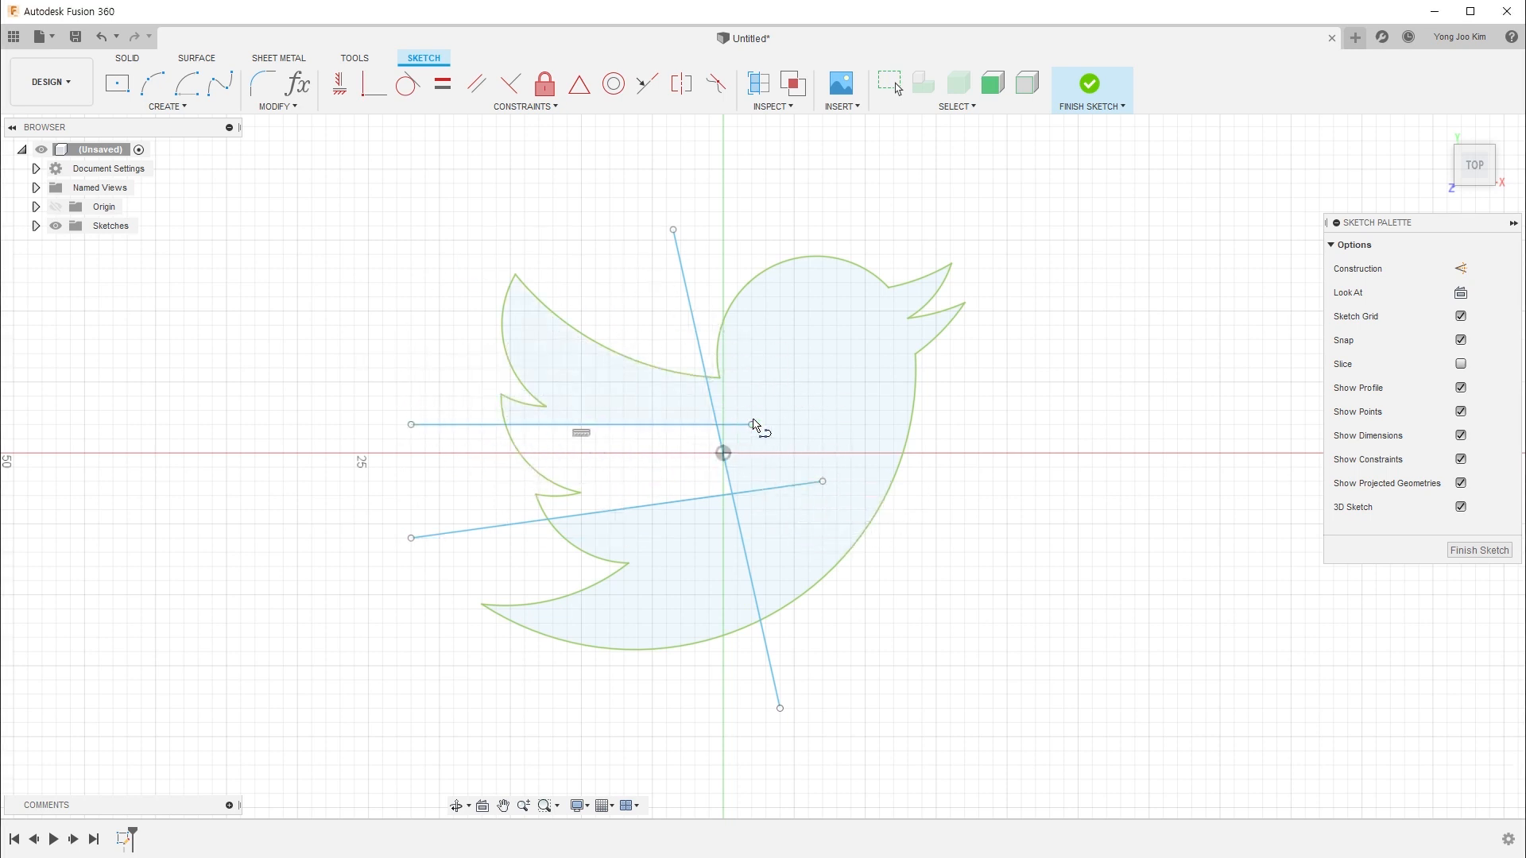
{"action": "key", "text": "Escape"}
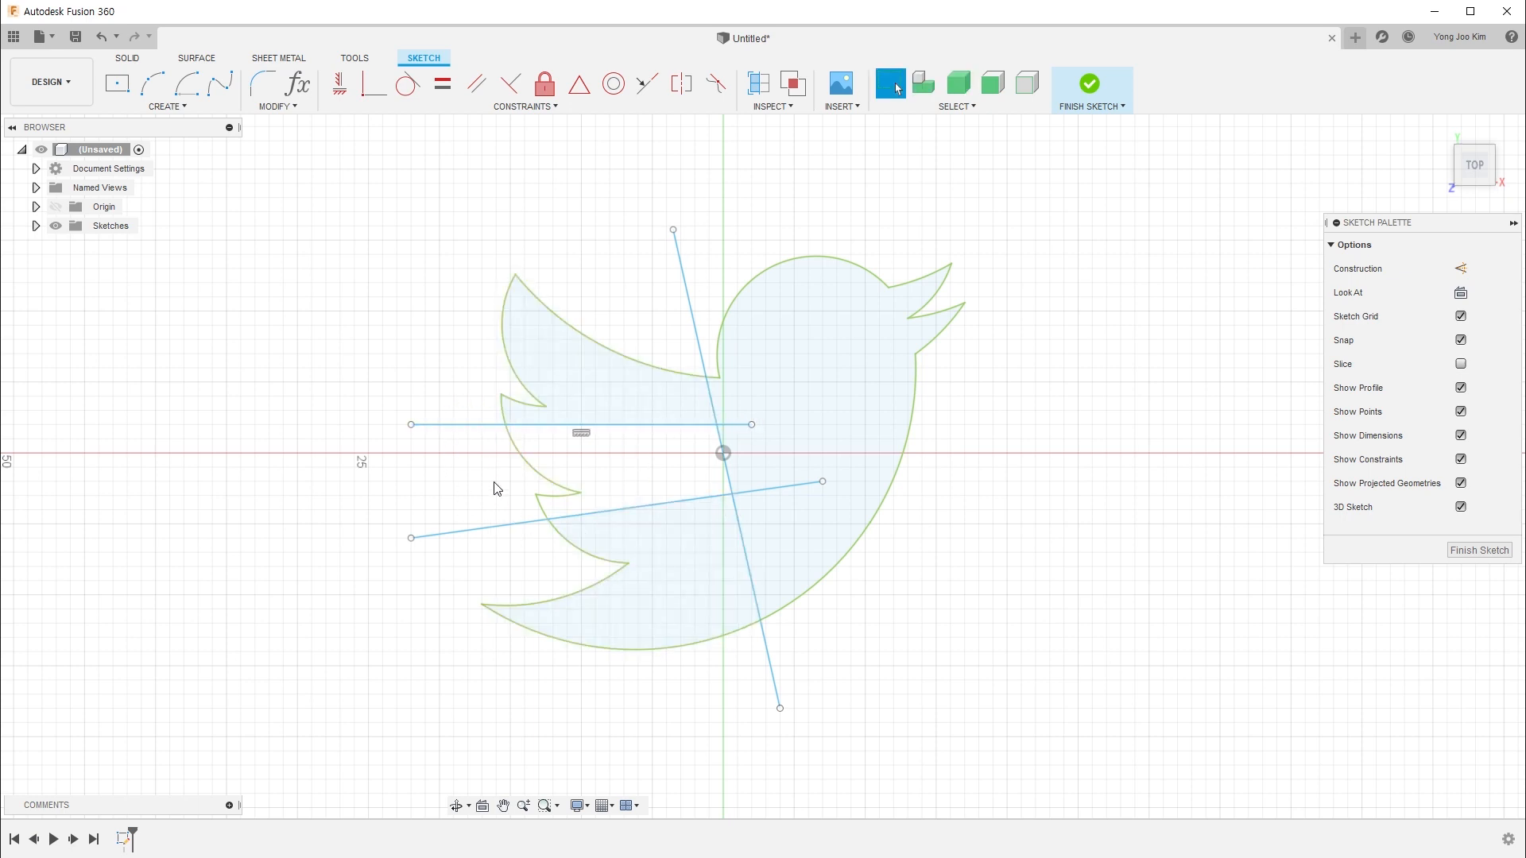
Examine the arc endpoints at the notch between the feathers in the unshaded region between the two dividing lines
{"action": "scroll", "coordinate": [501, 461], "scroll_direction": "up", "scroll_amount": 8}
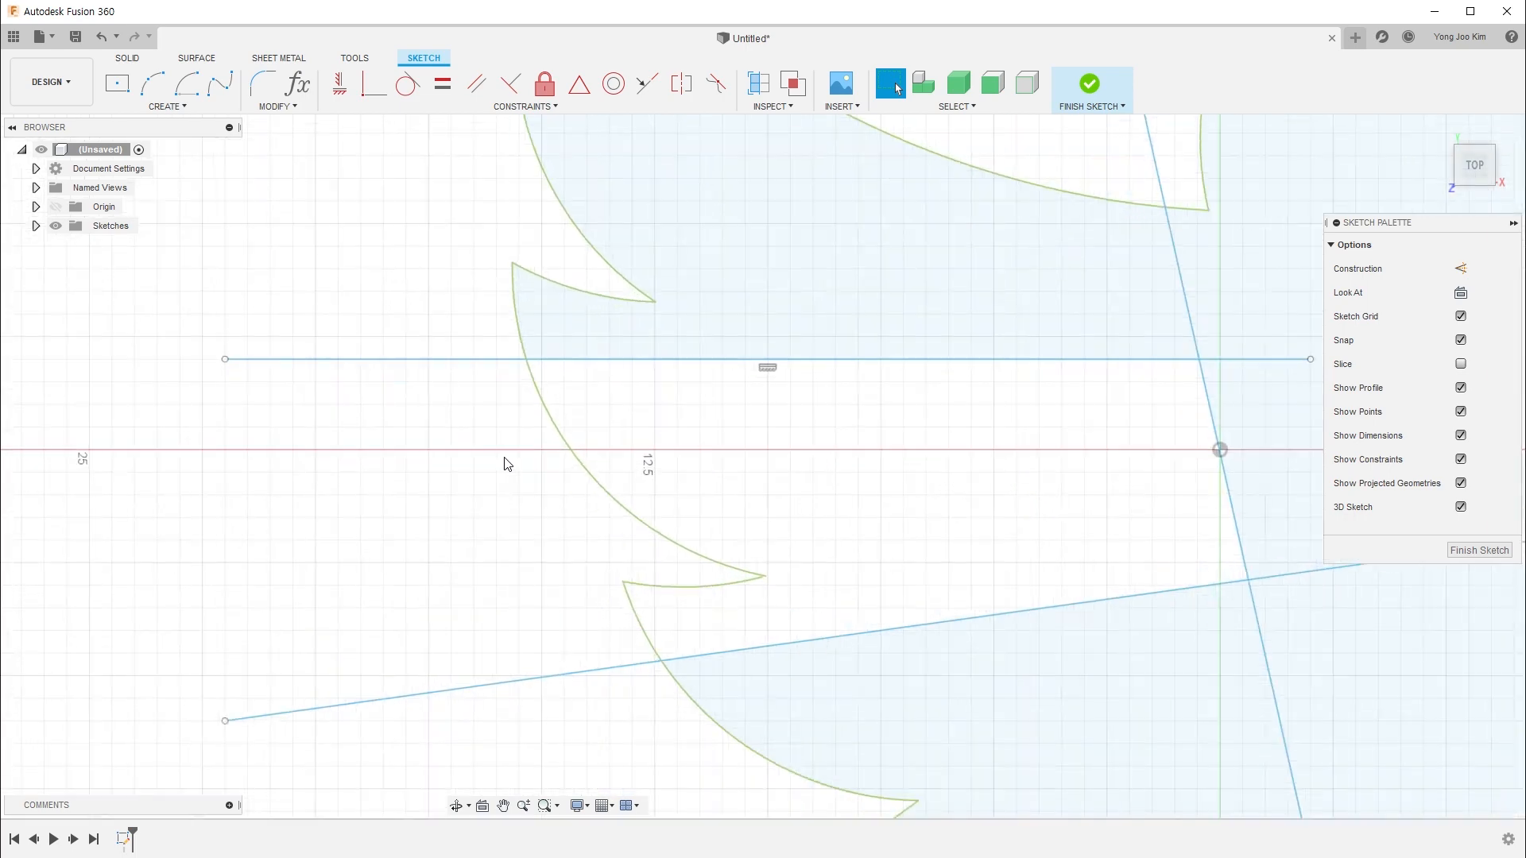
{"action": "scroll", "coordinate": [484, 482], "scroll_direction": "up", "scroll_amount": 3}
{"action": "middle_click_drag", "start_coordinate": [556, 525], "coordinate": [283, 267]}
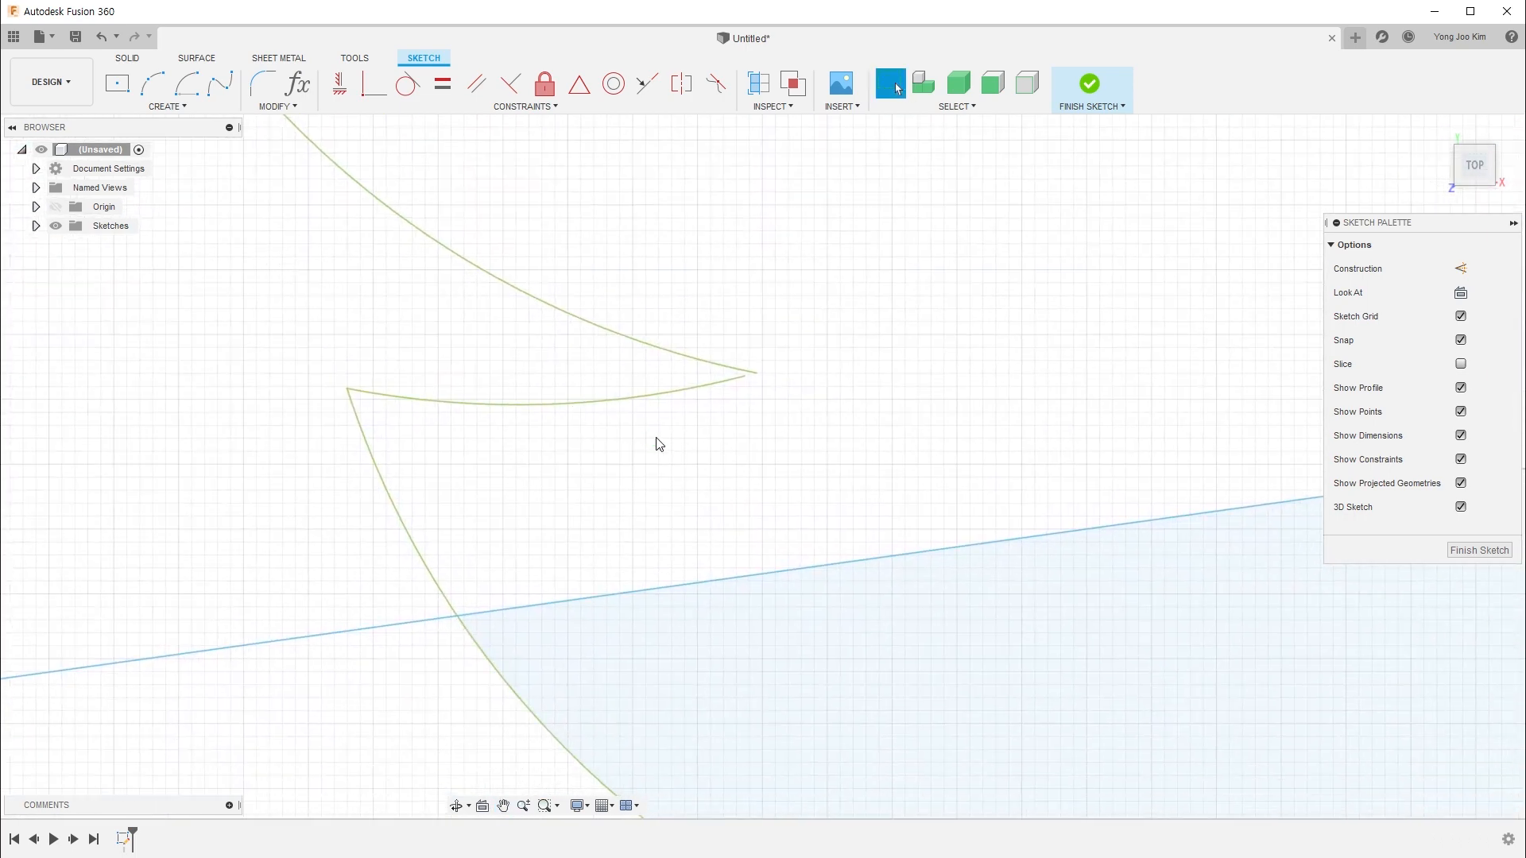
{"action": "left_click", "coordinate": [696, 335]}
{"action": "left_click", "coordinate": [790, 419]}
{"action": "scroll", "coordinate": [667, 457], "scroll_direction": "down", "scroll_amount": 10}
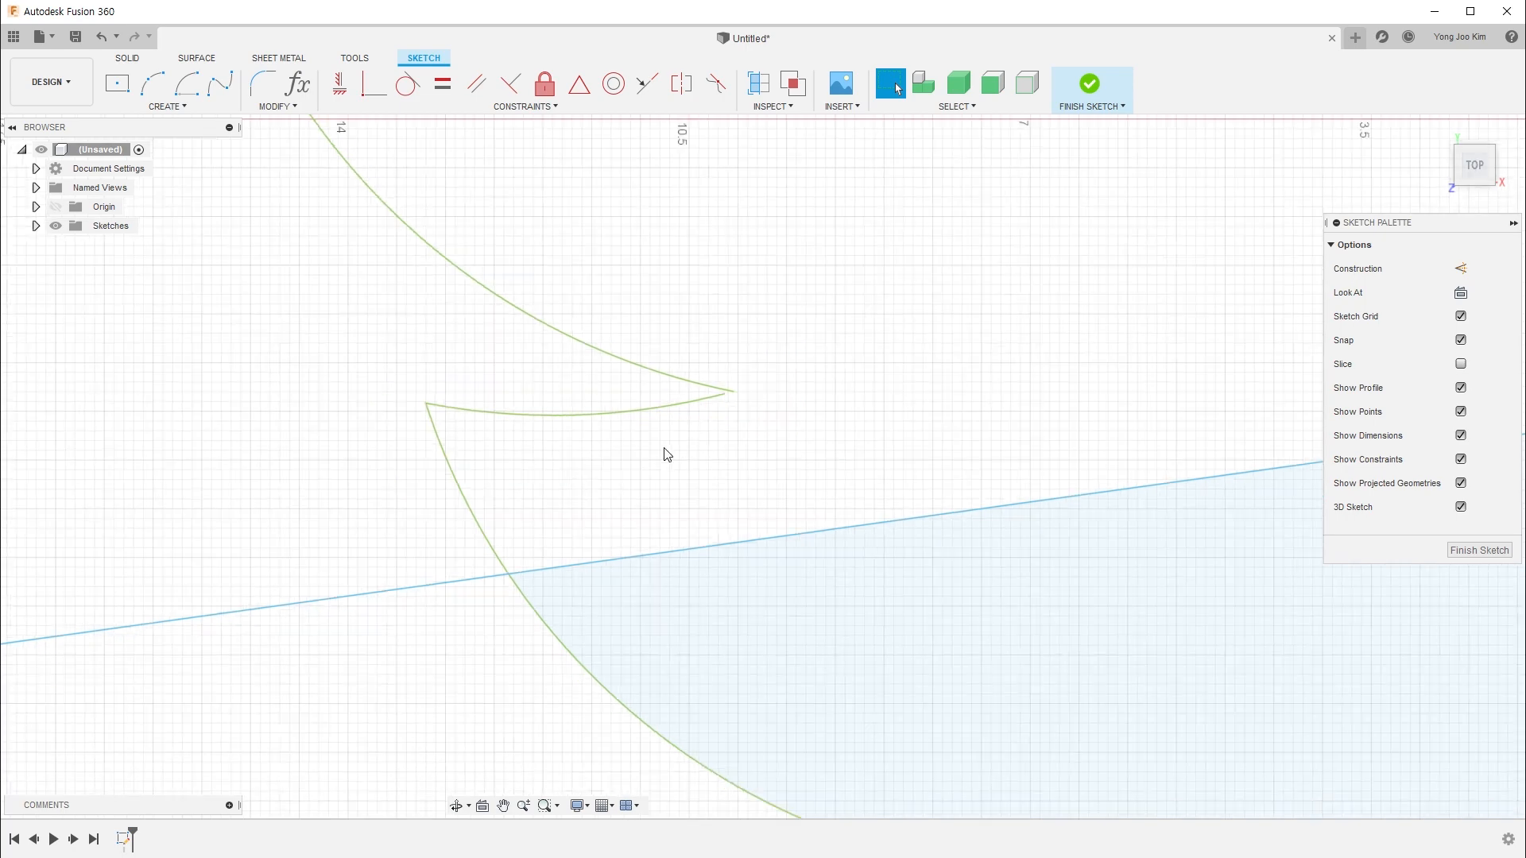
{"action": "middle_click_drag", "start_coordinate": [821, 610], "coordinate": [777, 705]}
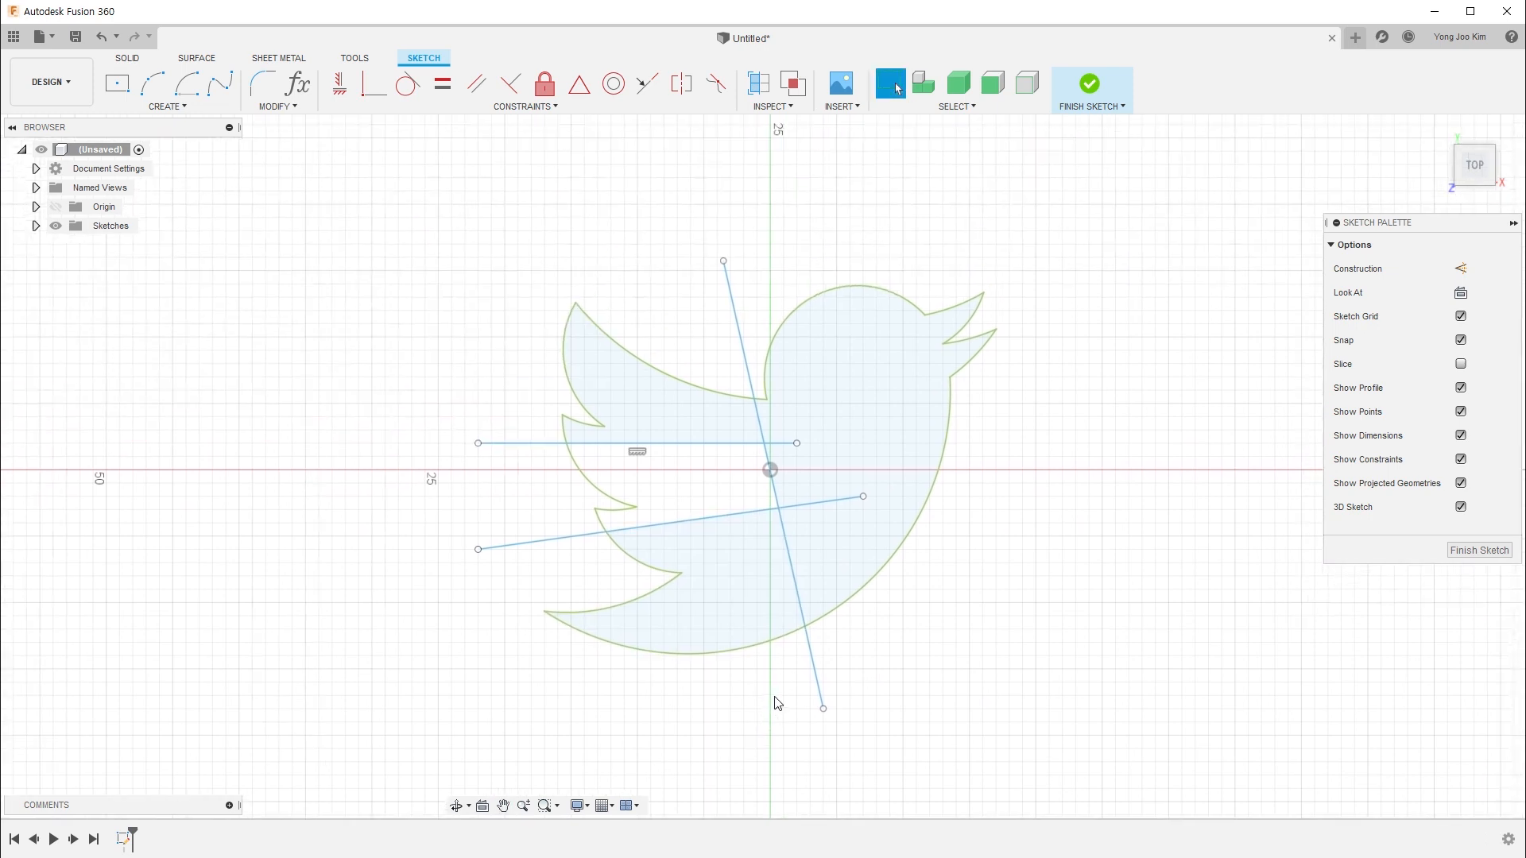
Undo the three dividing lines drawn across the bird outline
{"action": "key", "text": "ctrl+z"}
{"action": "key", "text": "ctrl+z"}
{"action": "key", "text": "ctrl+z"}
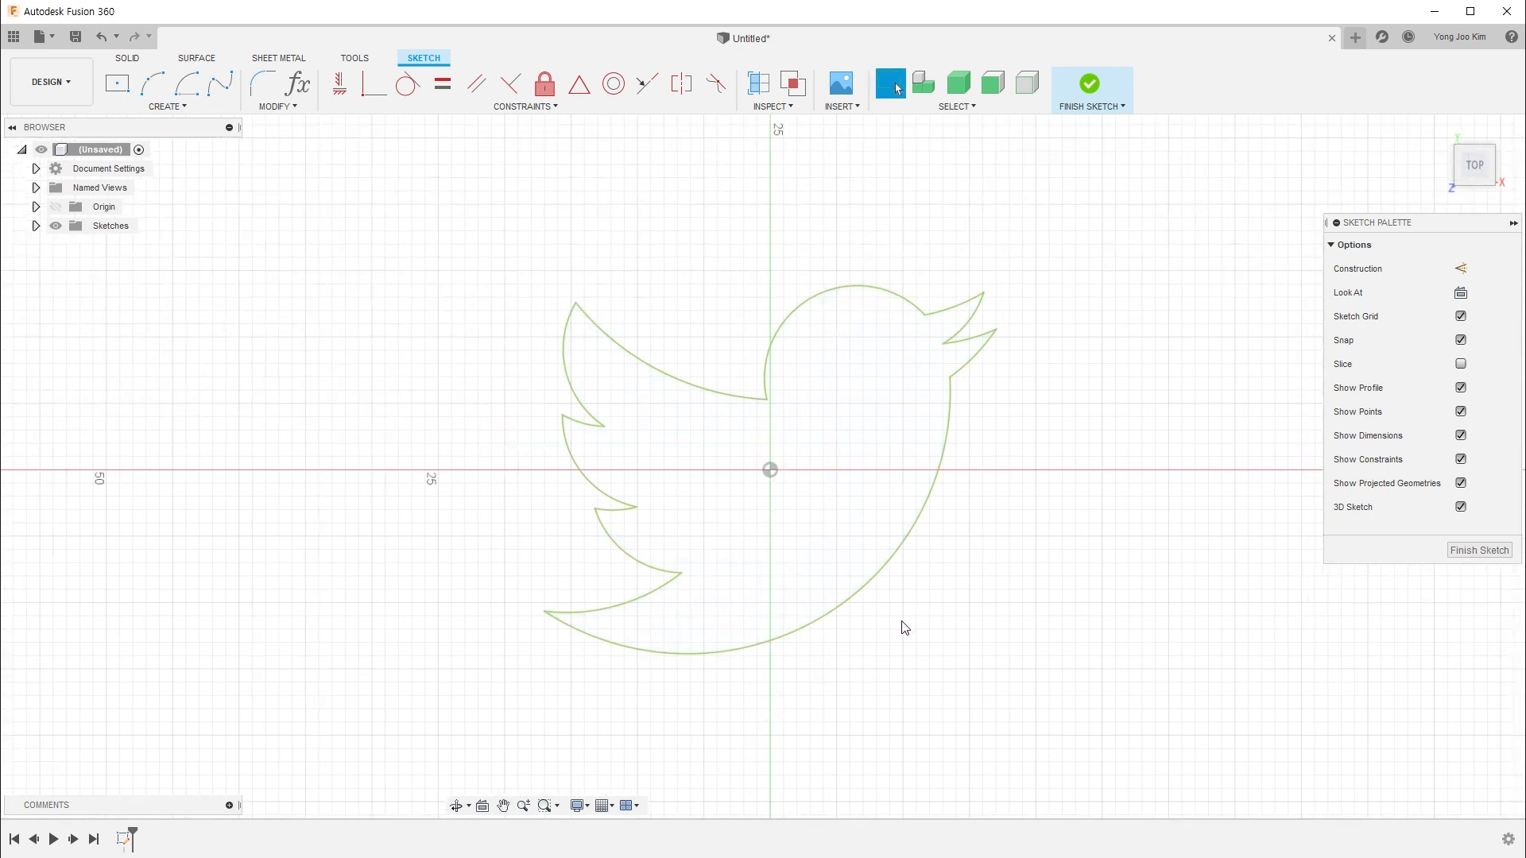
Try a chain-selected offset of the bird outline with an offset position of -0.823 mm to expose open endpoints, and discard it
{"action": "key", "text": "o"}
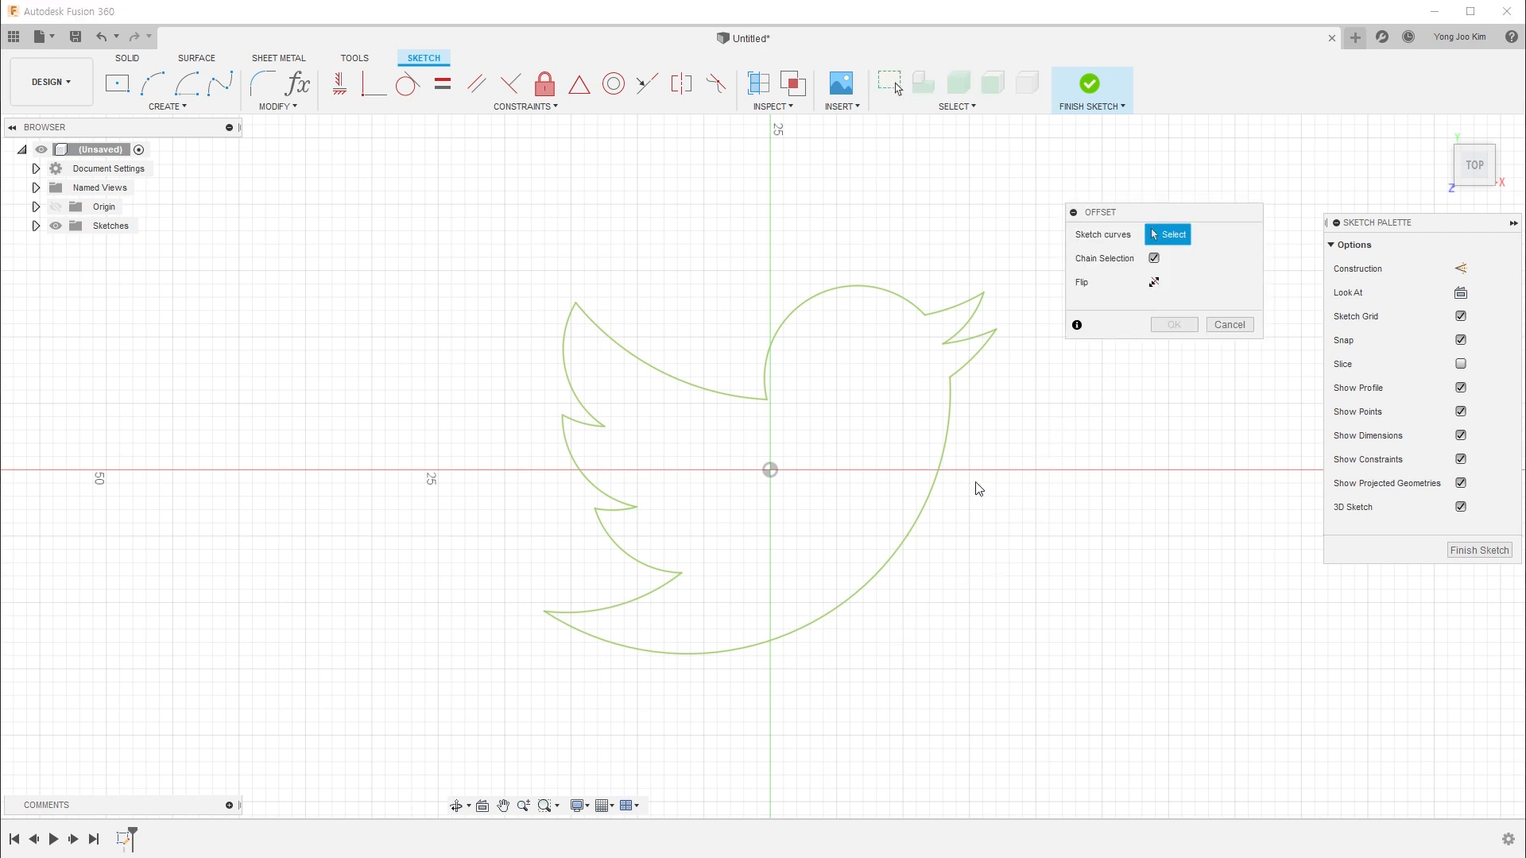
{"action": "left_click", "coordinate": [913, 534]}
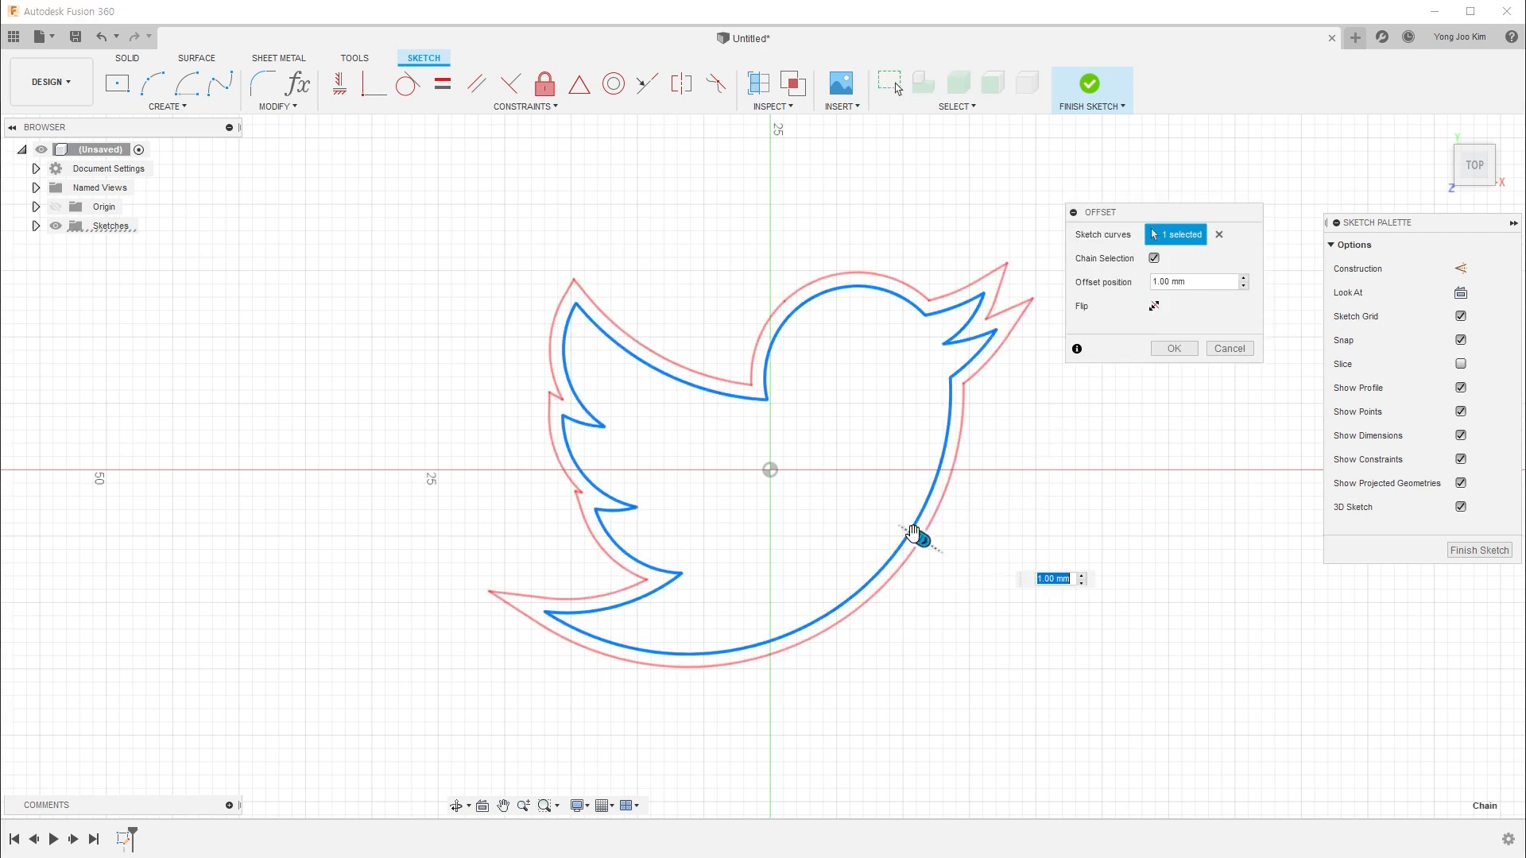
{"action": "middle_click_drag", "start_coordinate": [824, 507], "coordinate": [710, 504]}
{"action": "scroll", "coordinate": [710, 502], "scroll_direction": "up", "scroll_amount": 1}
{"action": "scroll", "coordinate": [714, 509], "scroll_direction": "up", "scroll_amount": 3}
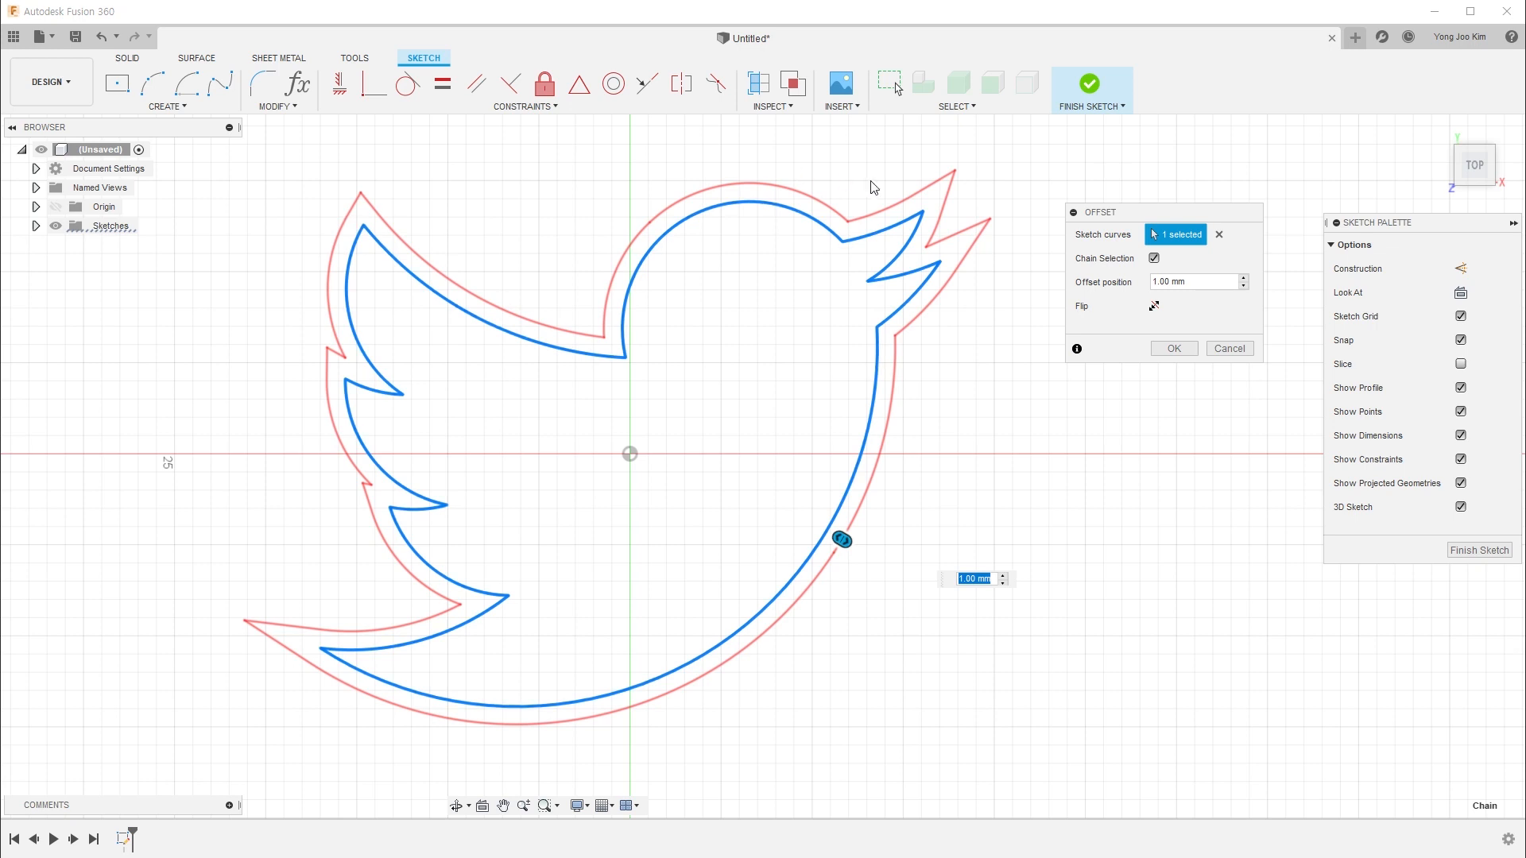
{"action": "left_click_drag", "start_coordinate": [849, 543], "coordinate": [812, 542]}
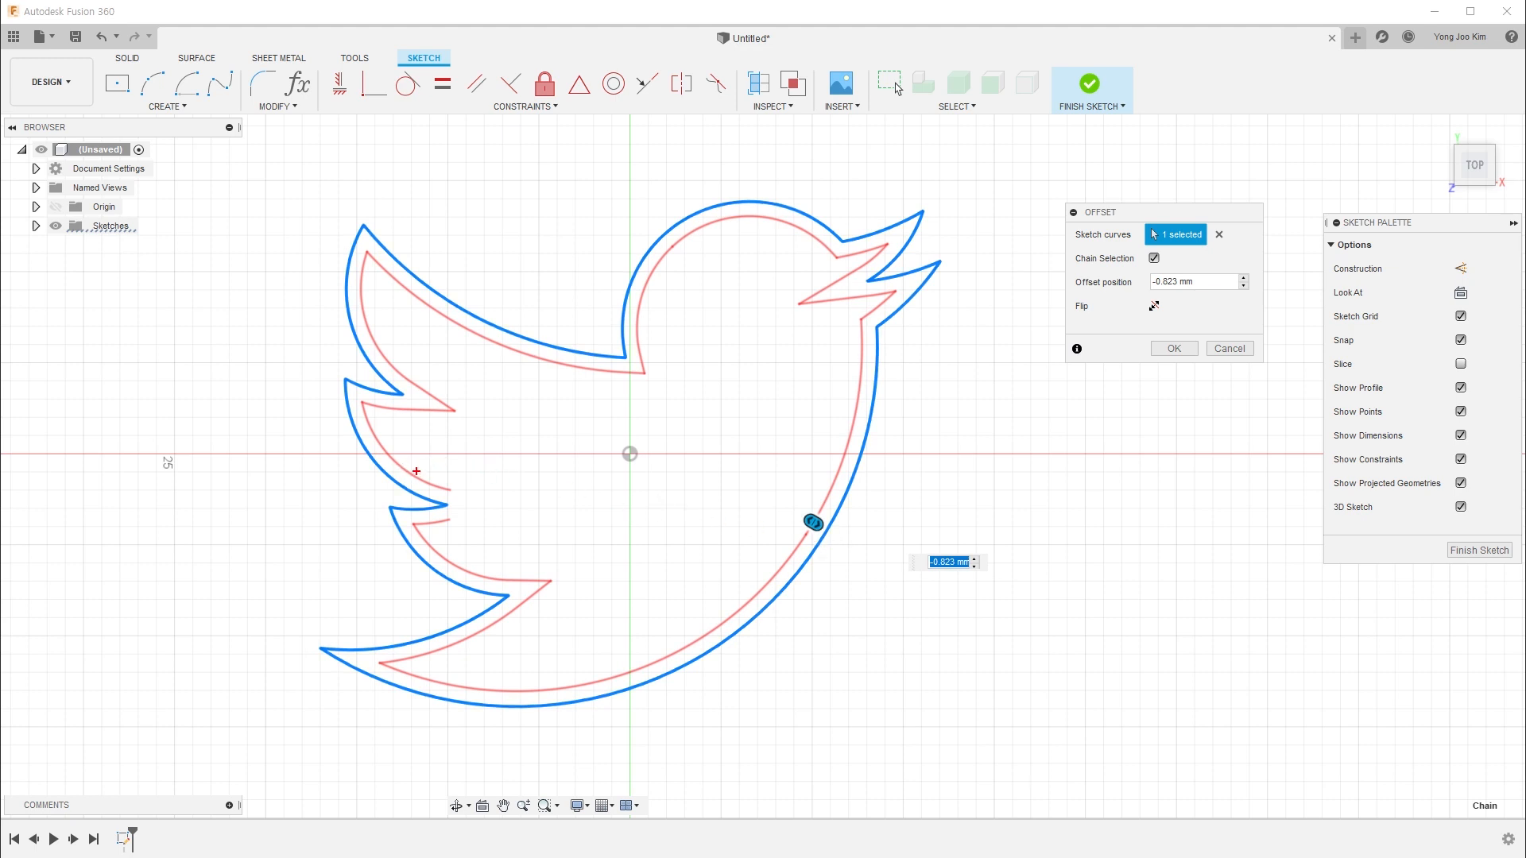
{"action": "left_click_drag", "start_coordinate": [416, 471], "coordinate": [484, 539]}
{"action": "key", "text": "Escape"}
{"action": "left_click", "coordinate": [1220, 349]}
Inspect the gap between the two arc endpoints at the notch between the middle and lower feathers
{"action": "scroll", "coordinate": [446, 521], "scroll_direction": "up", "scroll_amount": 8}
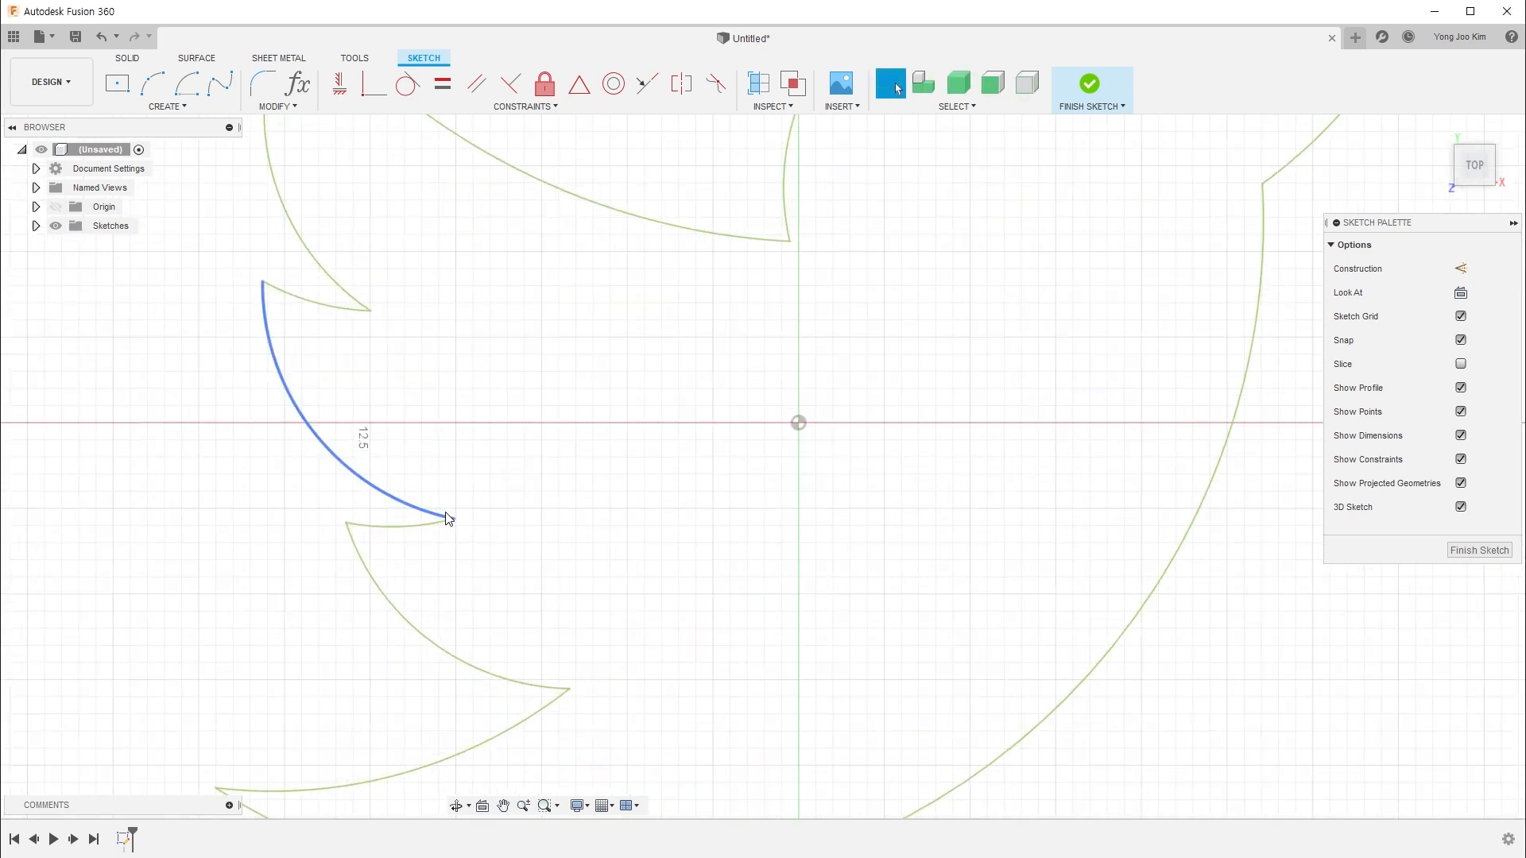
{"action": "scroll", "coordinate": [458, 543], "scroll_direction": "up", "scroll_amount": 3}
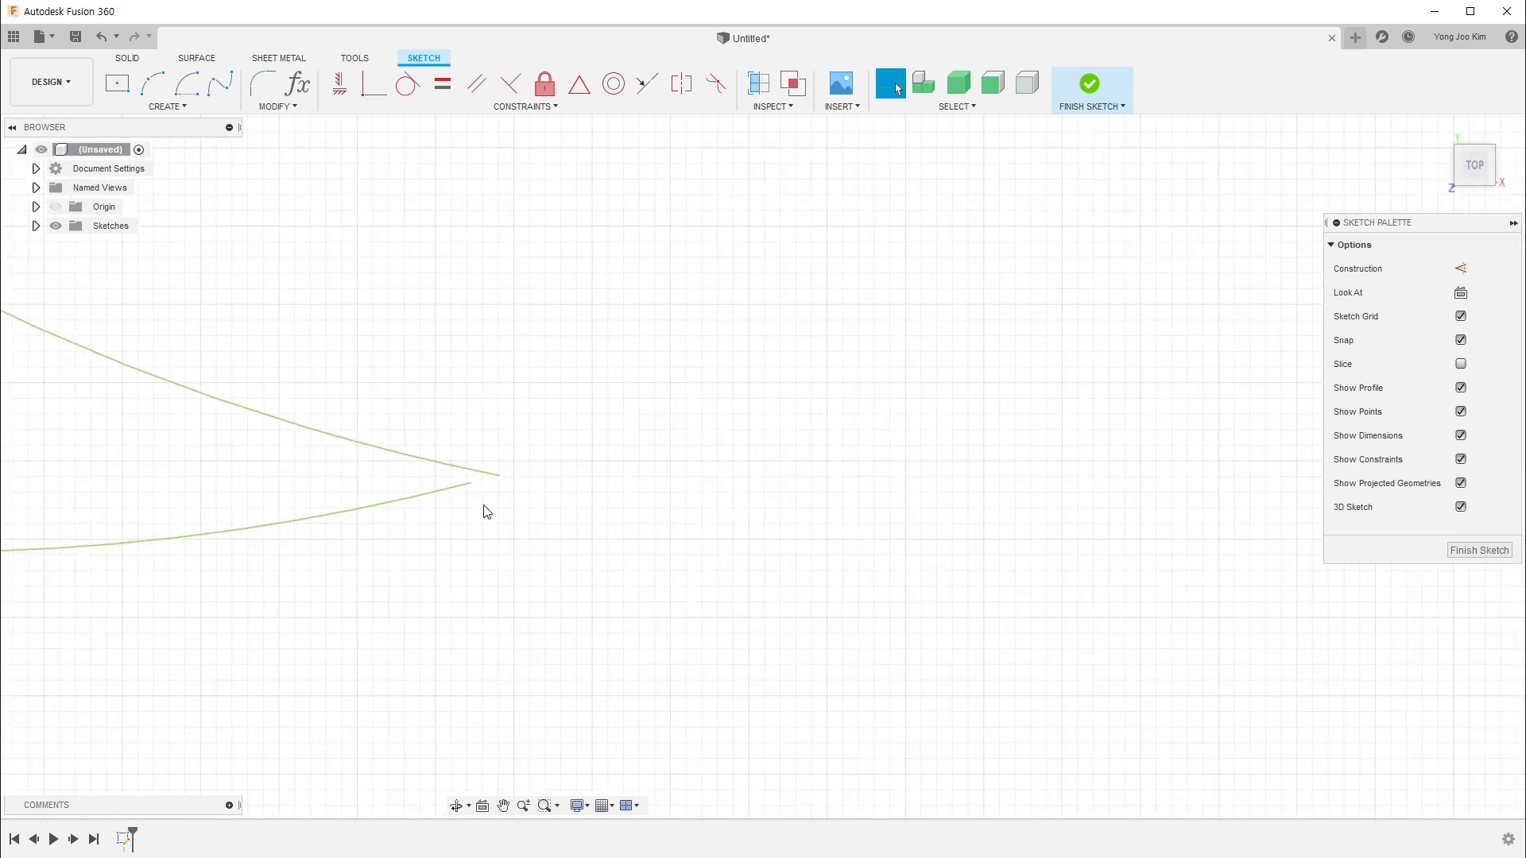
{"action": "left_click_drag", "start_coordinate": [477, 490], "coordinate": [506, 478]}
{"action": "scroll", "coordinate": [512, 477], "scroll_direction": "down", "scroll_amount": 9}
{"action": "scroll", "coordinate": [672, 510], "scroll_direction": "up", "scroll_amount": 1}
{"action": "middle_click_drag", "start_coordinate": [905, 569], "coordinate": [930, 581]}
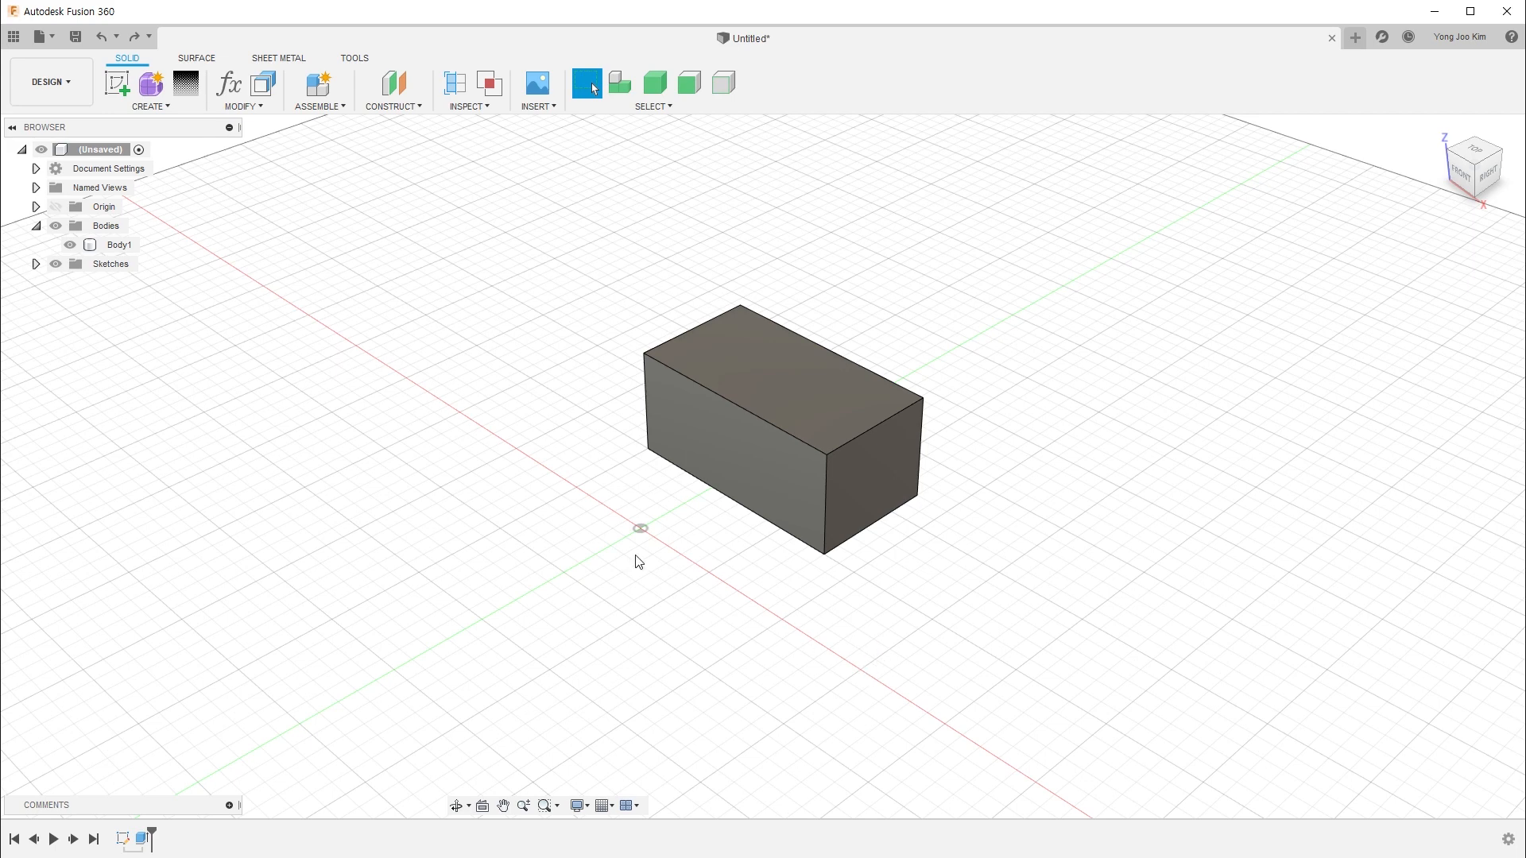
Sketch a circle on the box's top face, centred on the face's rear right corner, and finish the sketch
{"action": "left_click", "coordinate": [866, 582]}
{"action": "left_click", "coordinate": [111, 86]}
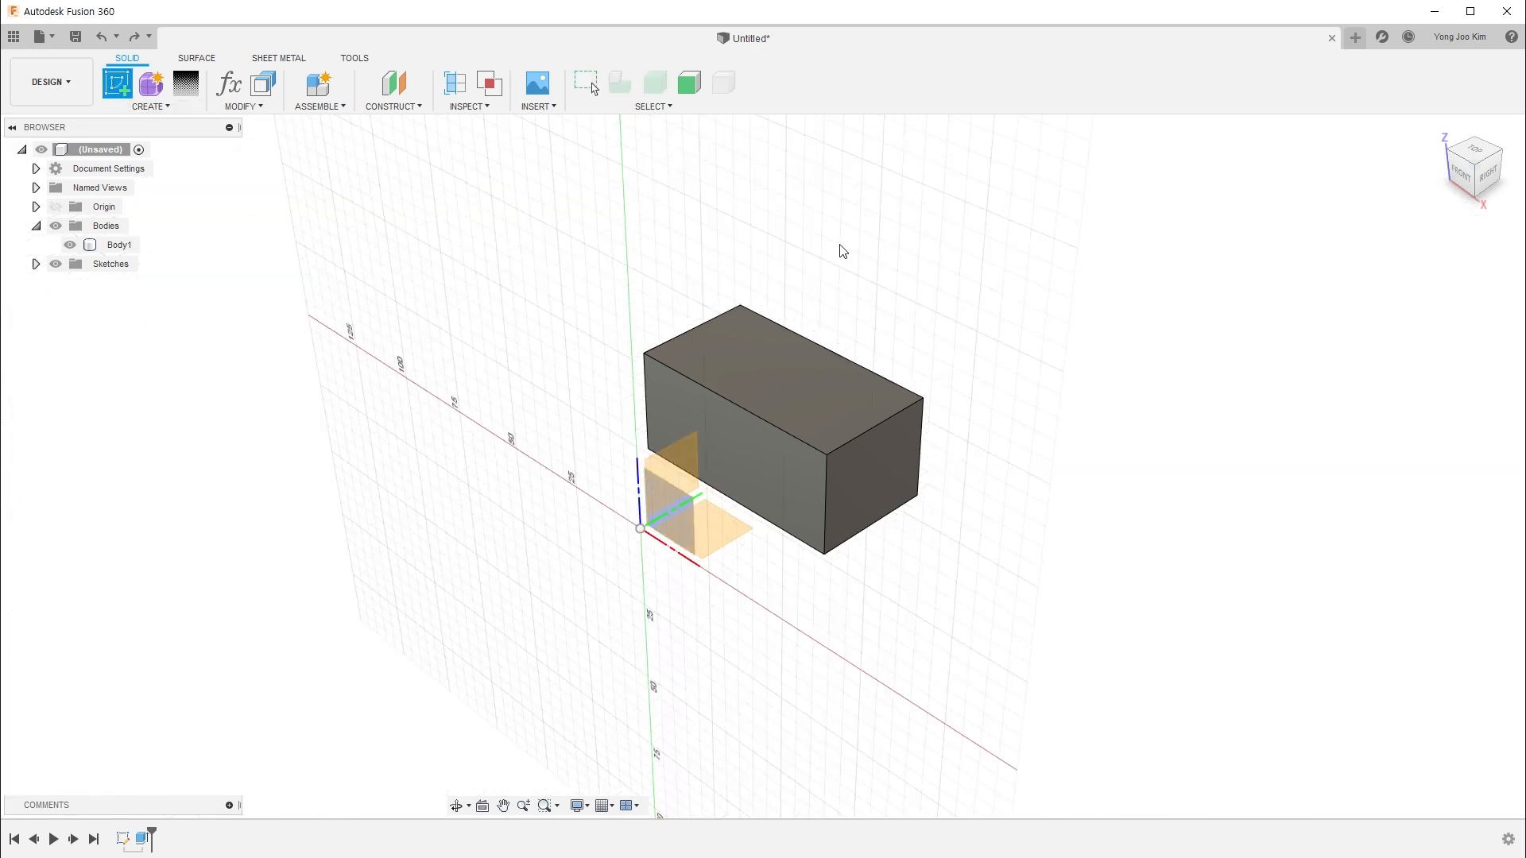
{"action": "left_click", "coordinate": [798, 382]}
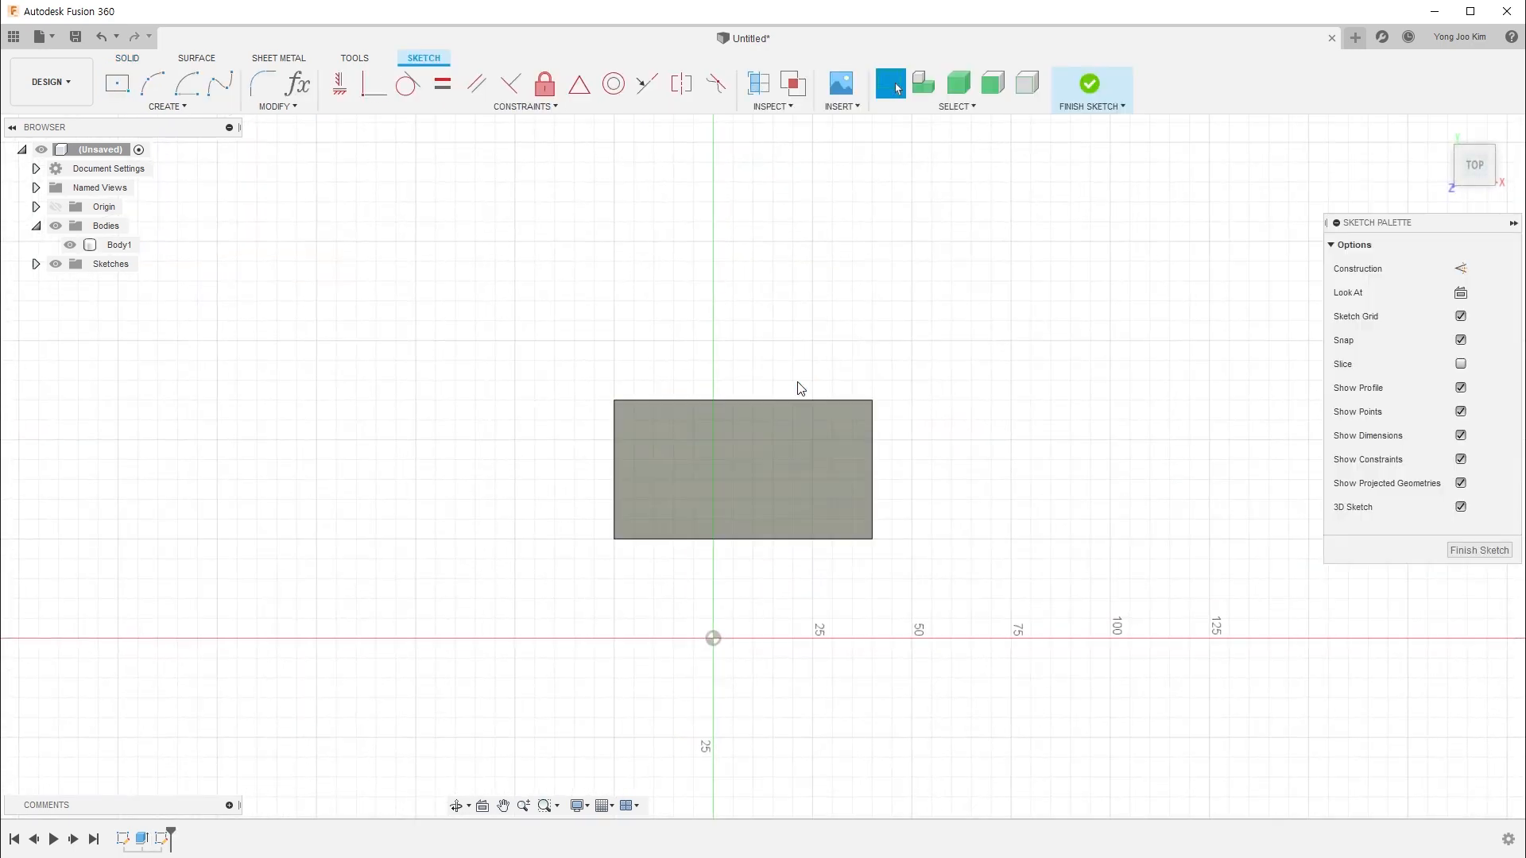
{"action": "key", "text": "c"}
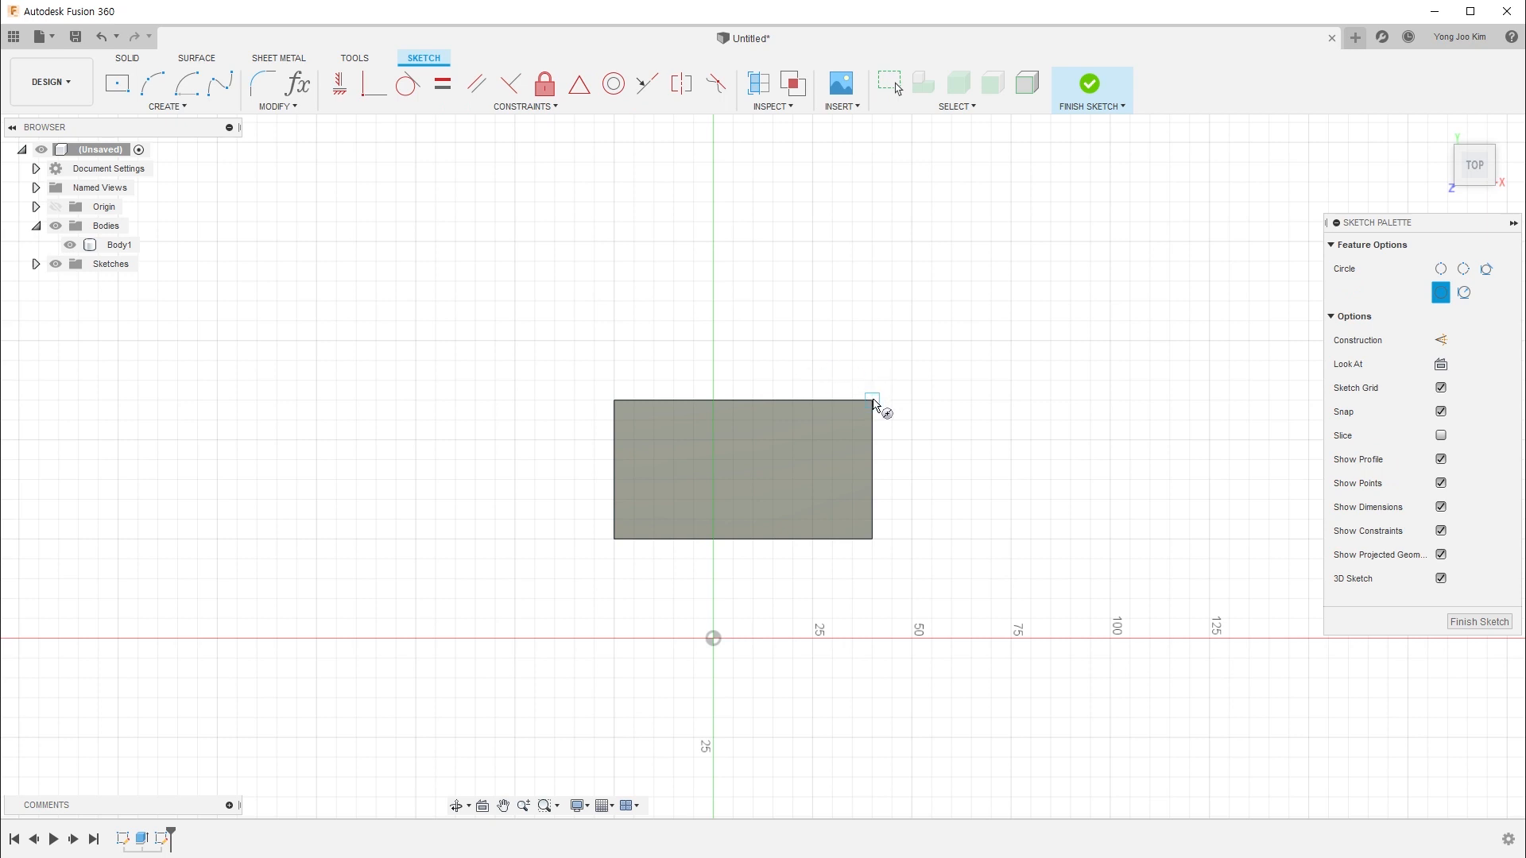
{"action": "left_click", "coordinate": [871, 401]}
{"action": "left_click", "coordinate": [949, 477]}
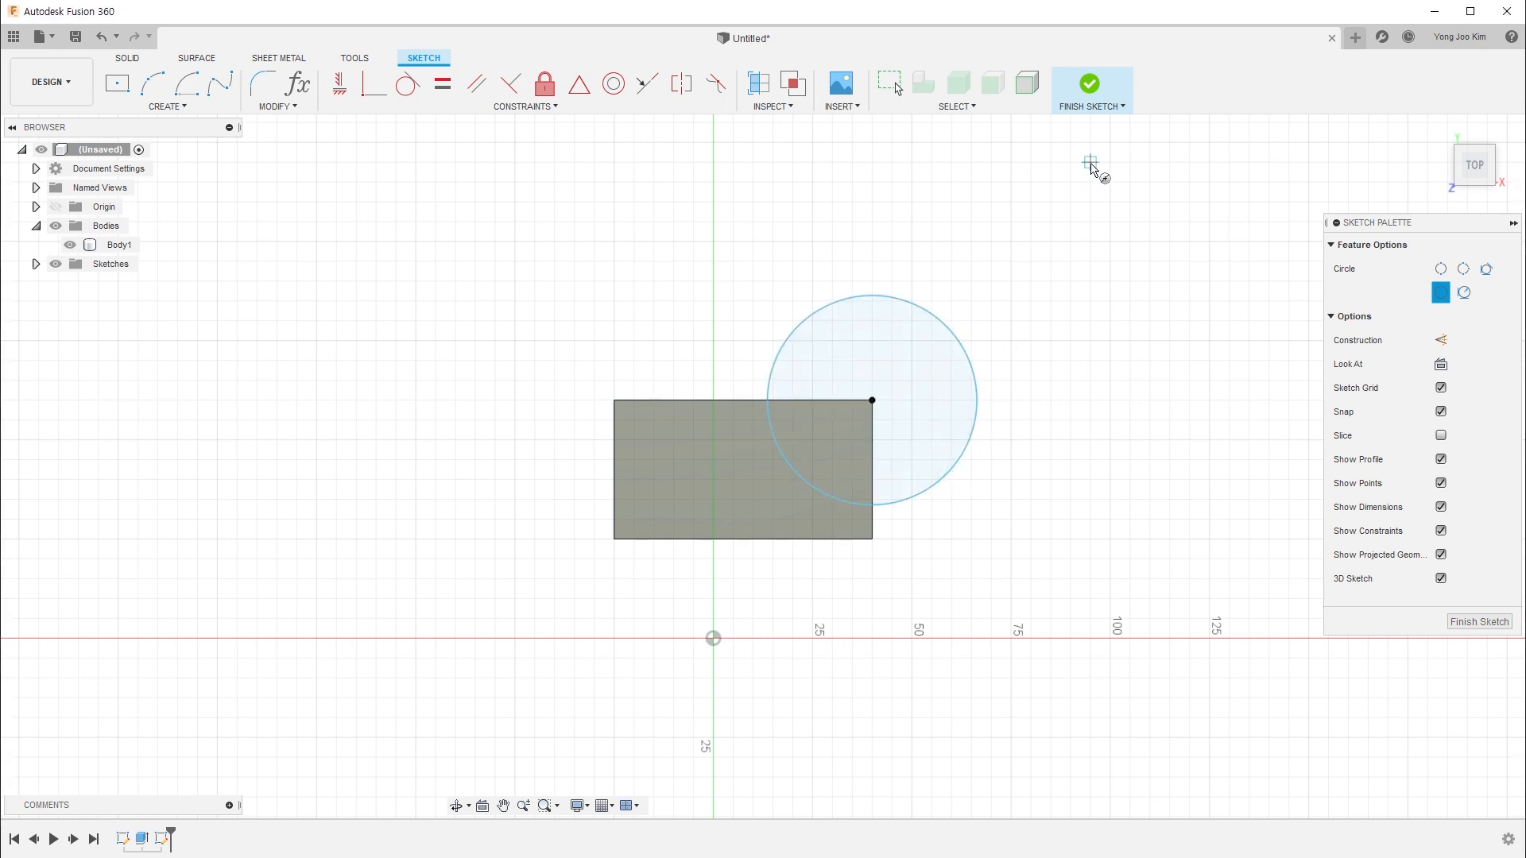
{"action": "left_click", "coordinate": [1091, 86]}
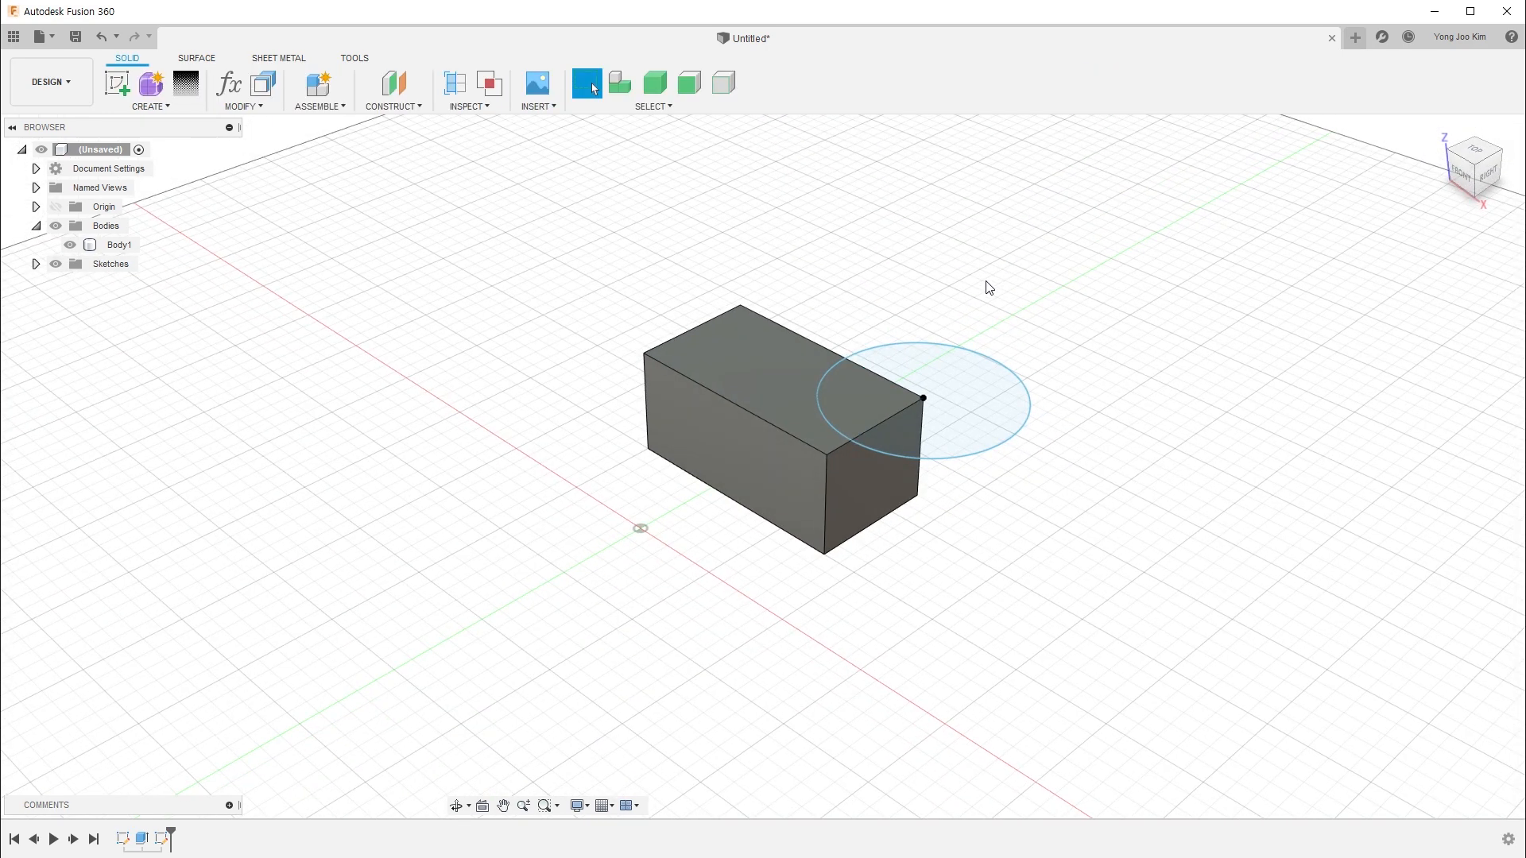
Try selecting the circle's outer region, its overlap with the box and the remaining top face as extrude profiles, and cancel
{"action": "key", "text": "e"}
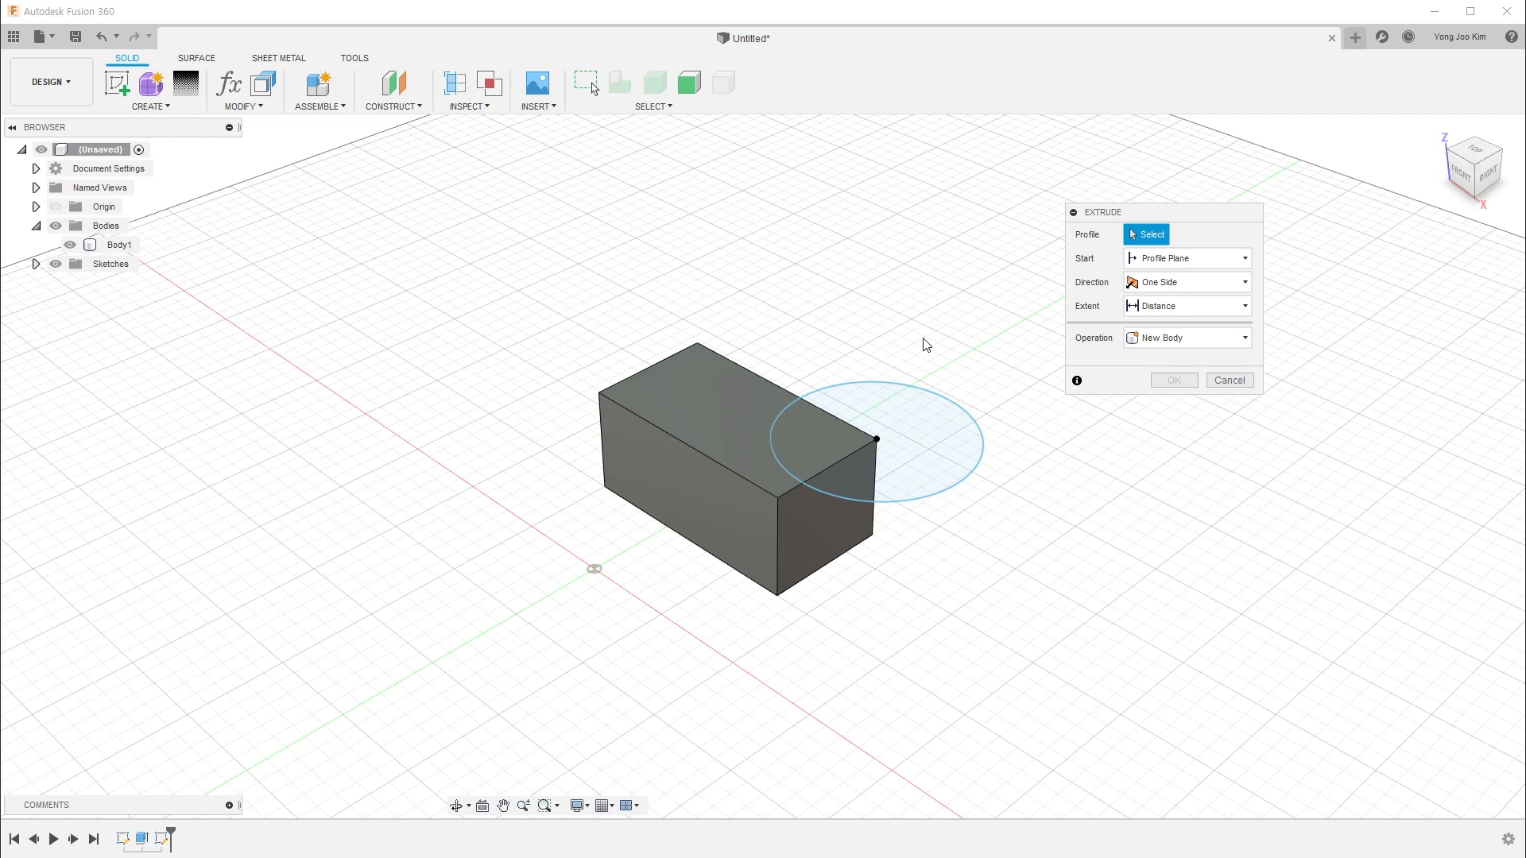
{"action": "left_click", "coordinate": [891, 425]}
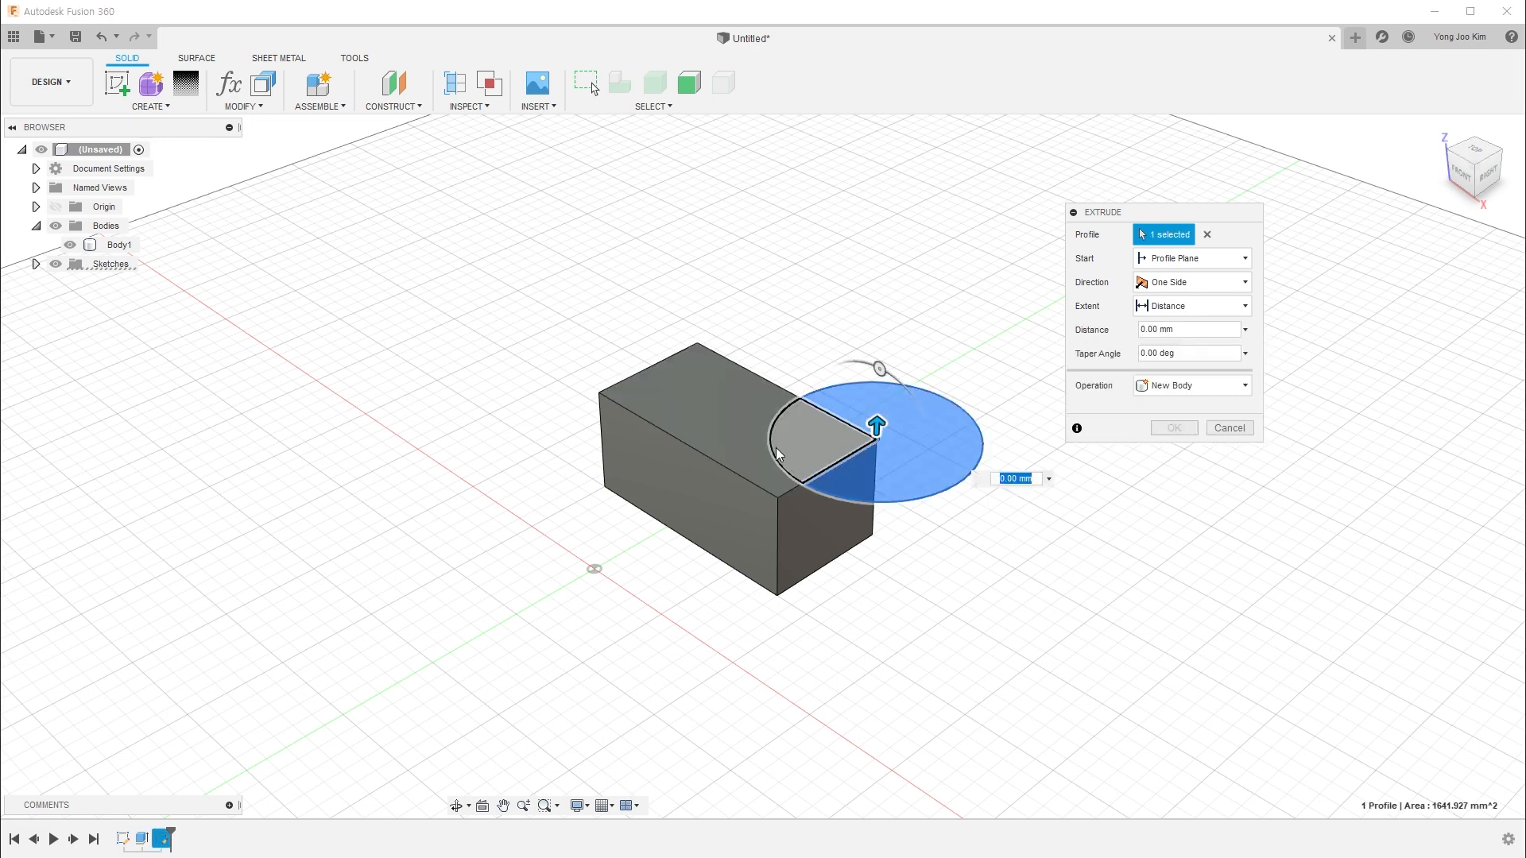
{"action": "left_click", "coordinate": [817, 442]}
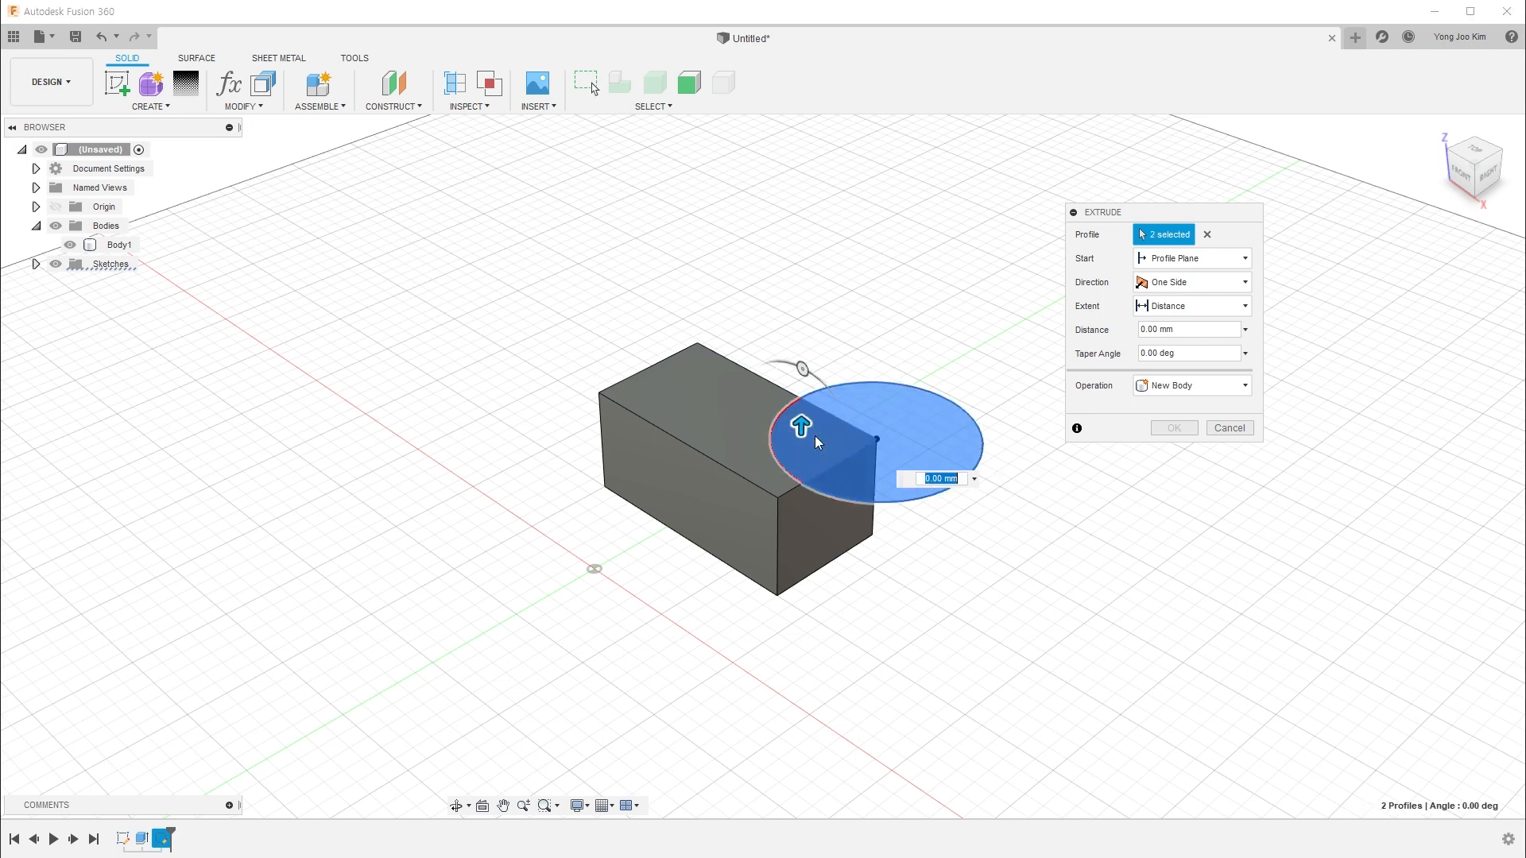
{"action": "left_click", "coordinate": [741, 413]}
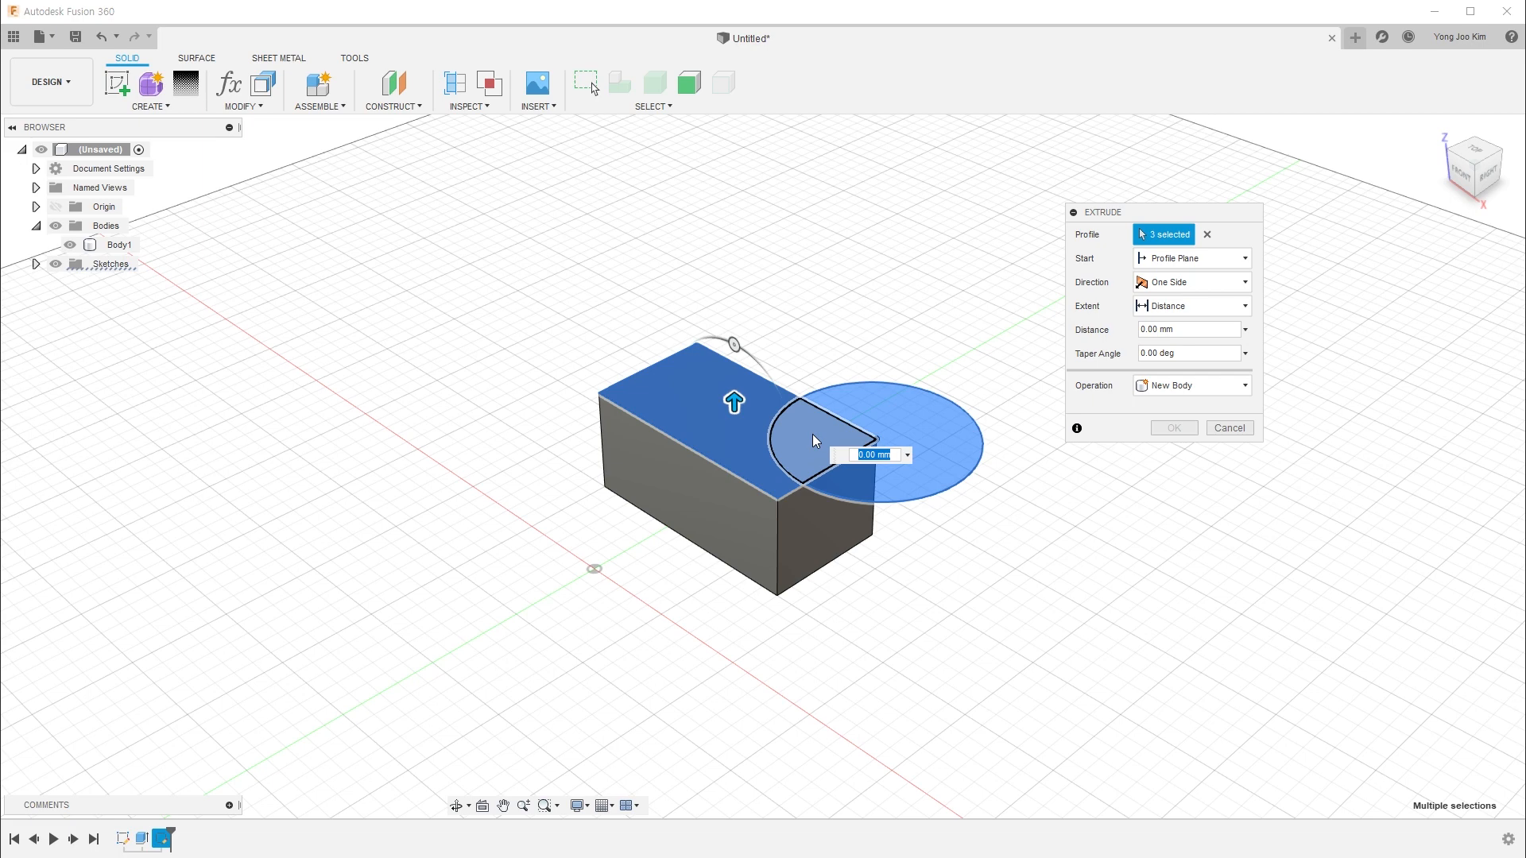
{"action": "left_click", "coordinate": [1215, 428]}
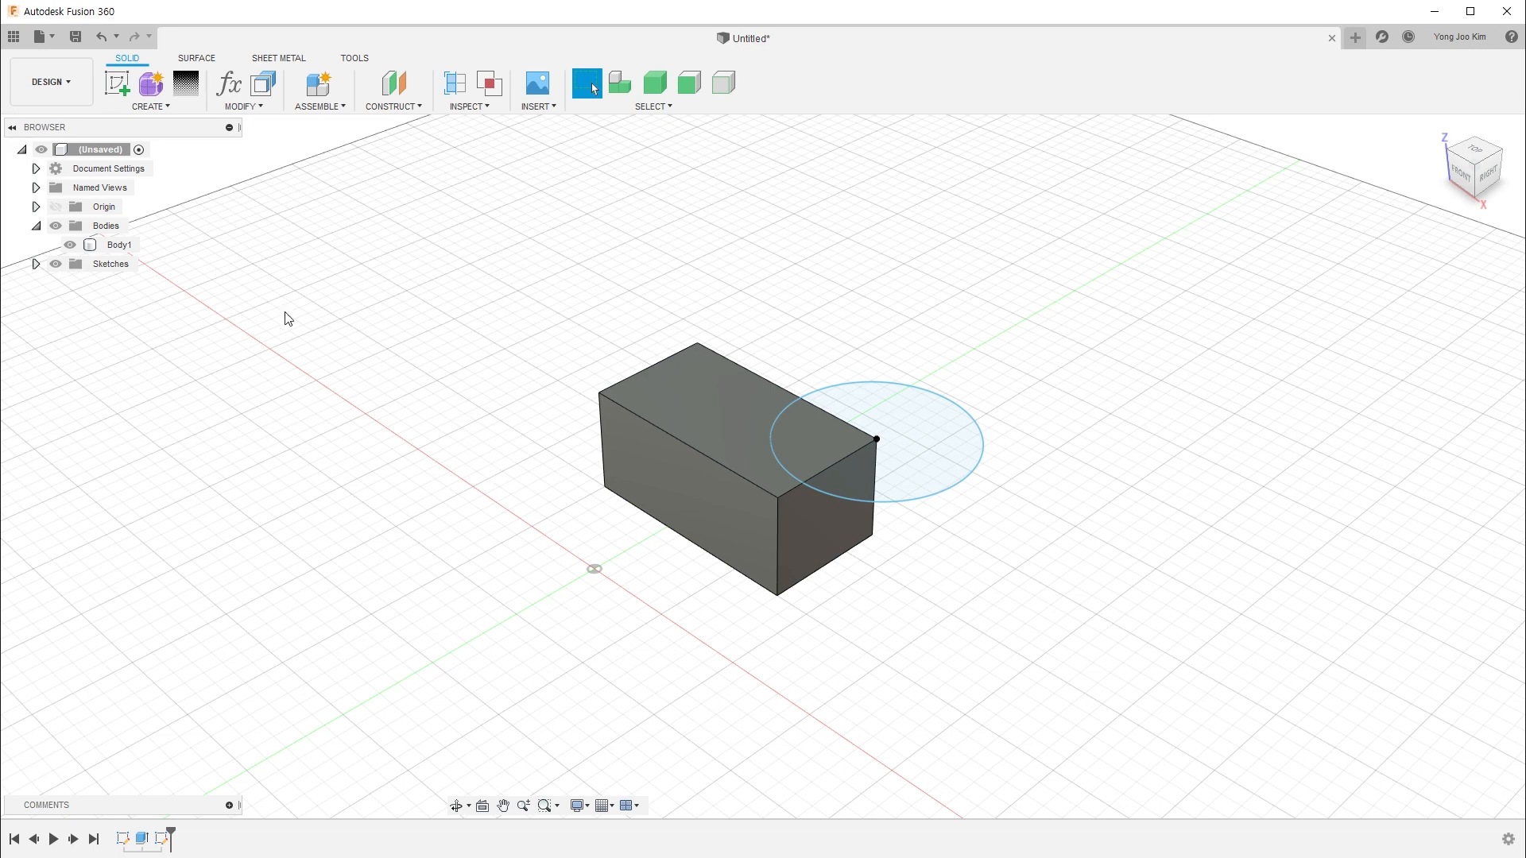
Hide Body1 and check the long front edge projected from its top face into the circle's sketch
{"action": "left_click", "coordinate": [70, 247]}
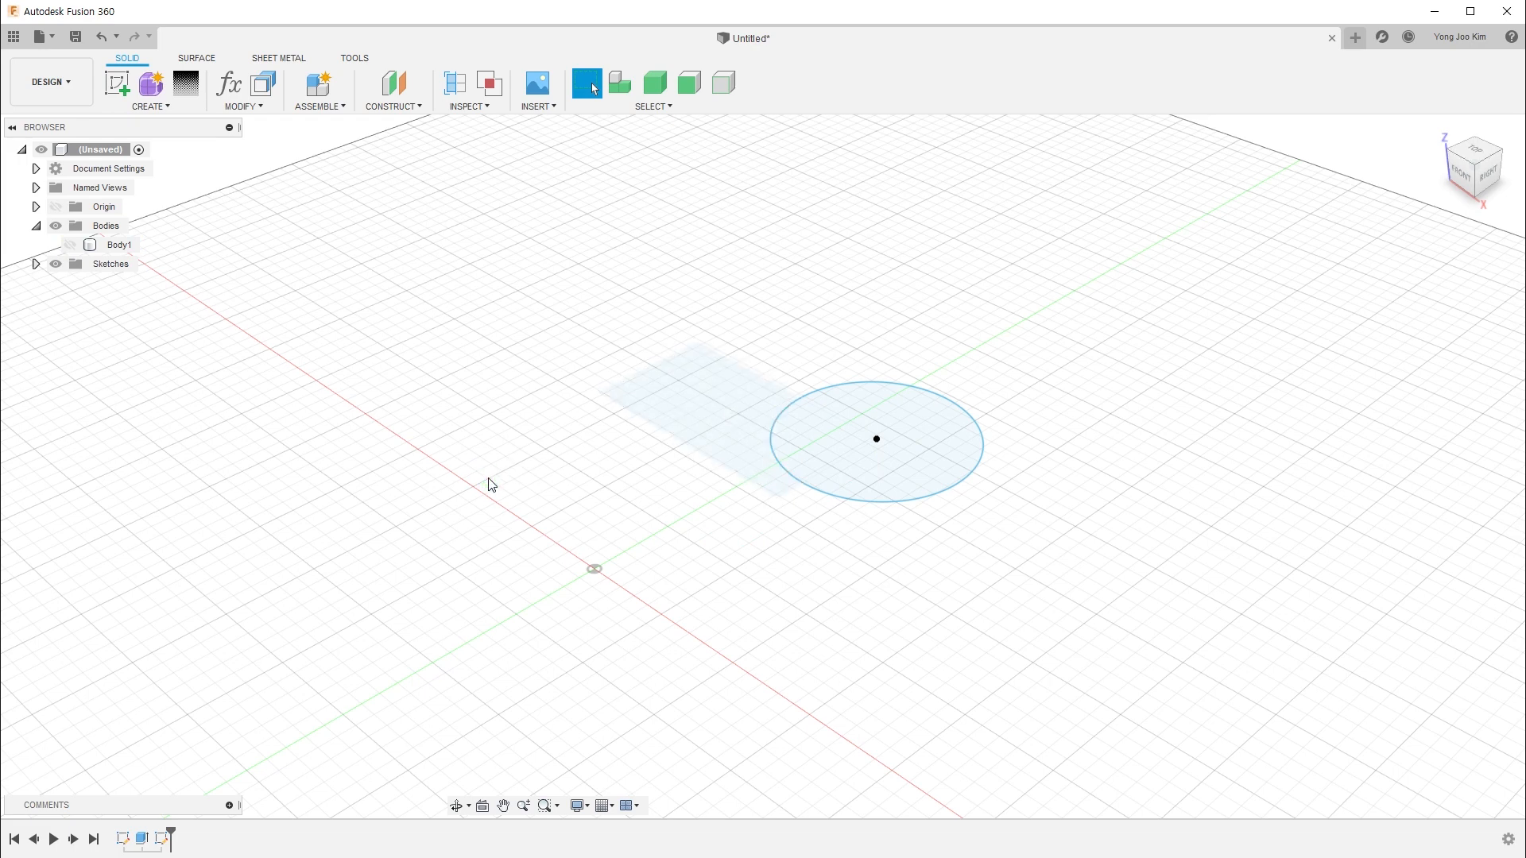
{"action": "double_click", "coordinate": [642, 418]}
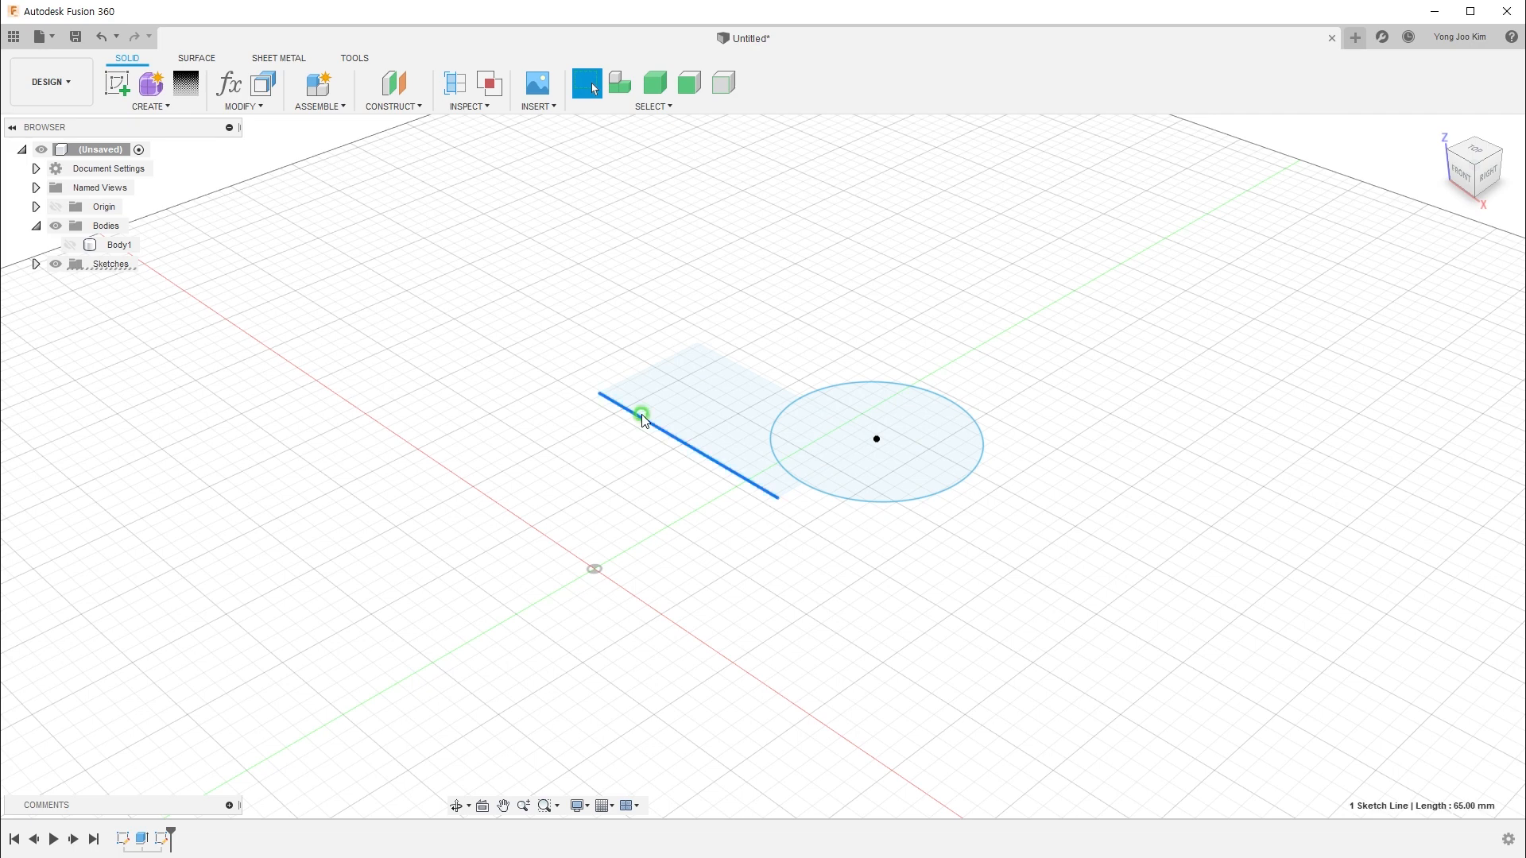
{"action": "left_click", "coordinate": [621, 472]}
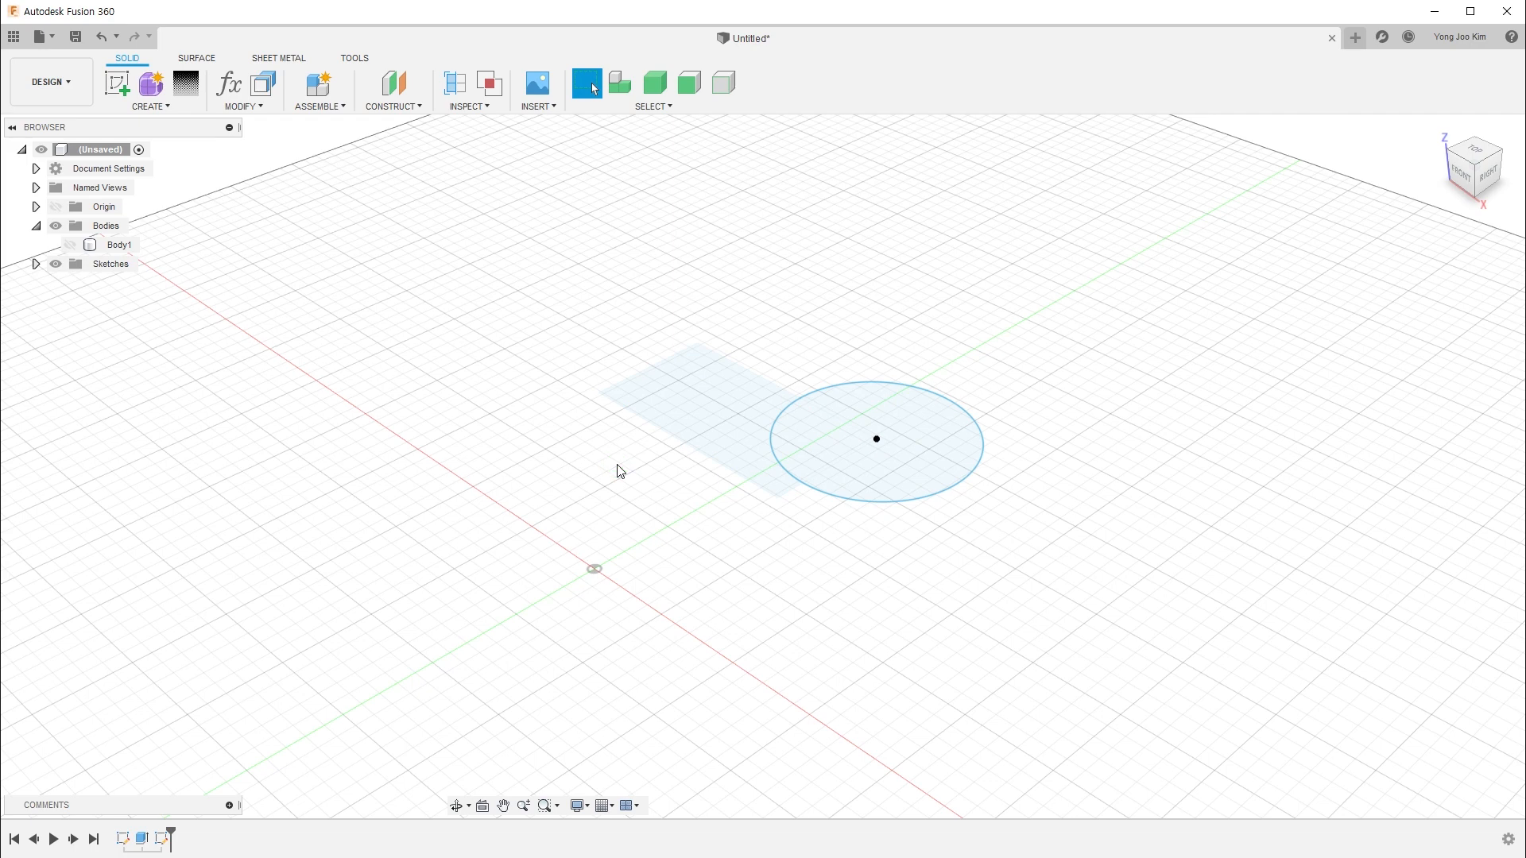
Review the "Auto project geometry on active sketch plane" option in the general Design preferences
{"action": "left_click", "coordinate": [1458, 38]}
{"action": "left_click", "coordinate": [1459, 80]}
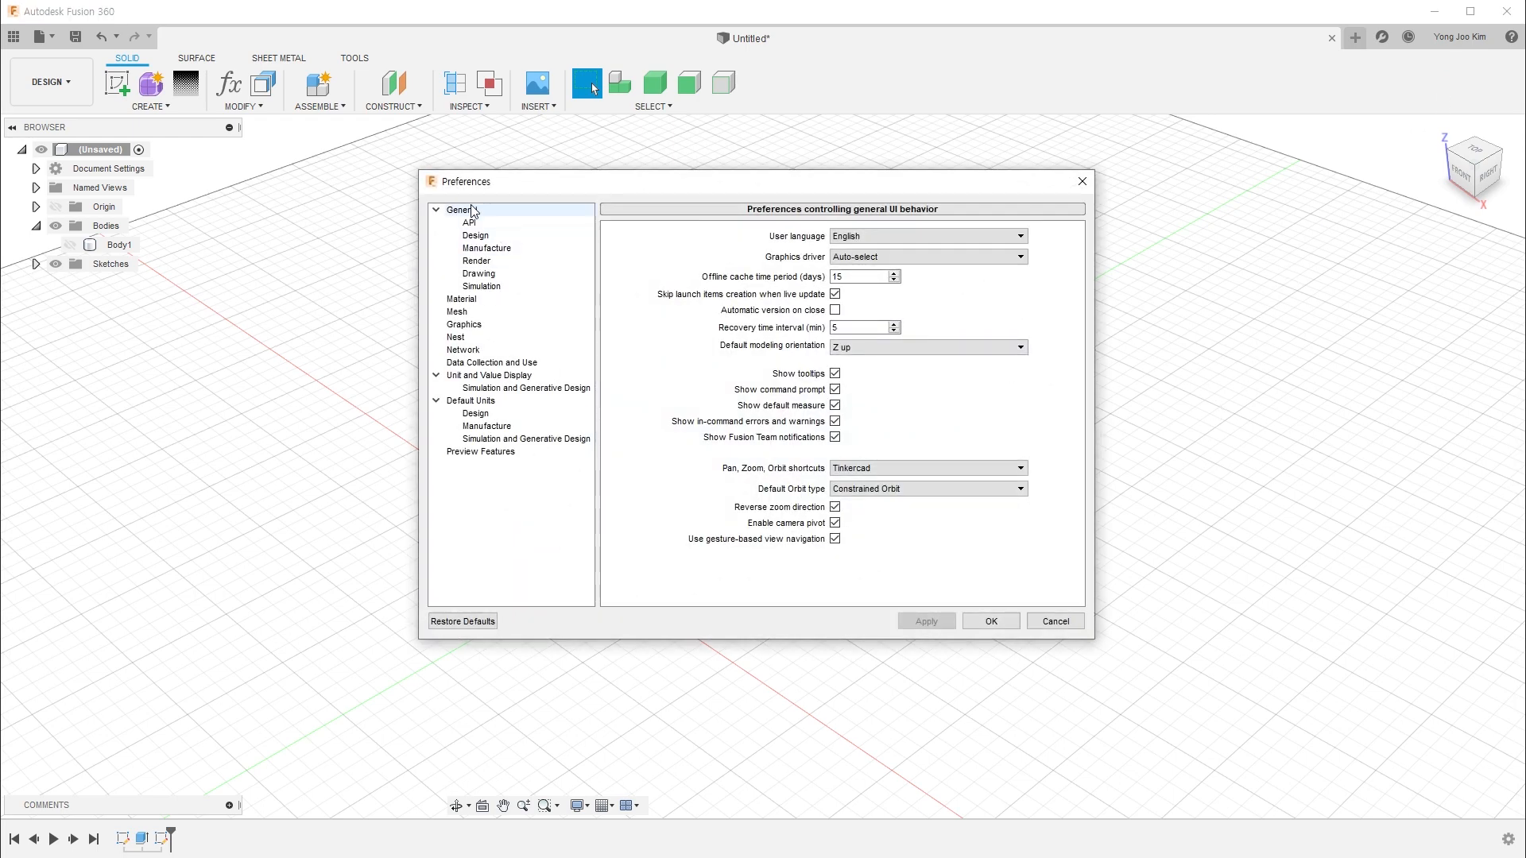
{"action": "left_click", "coordinate": [496, 236]}
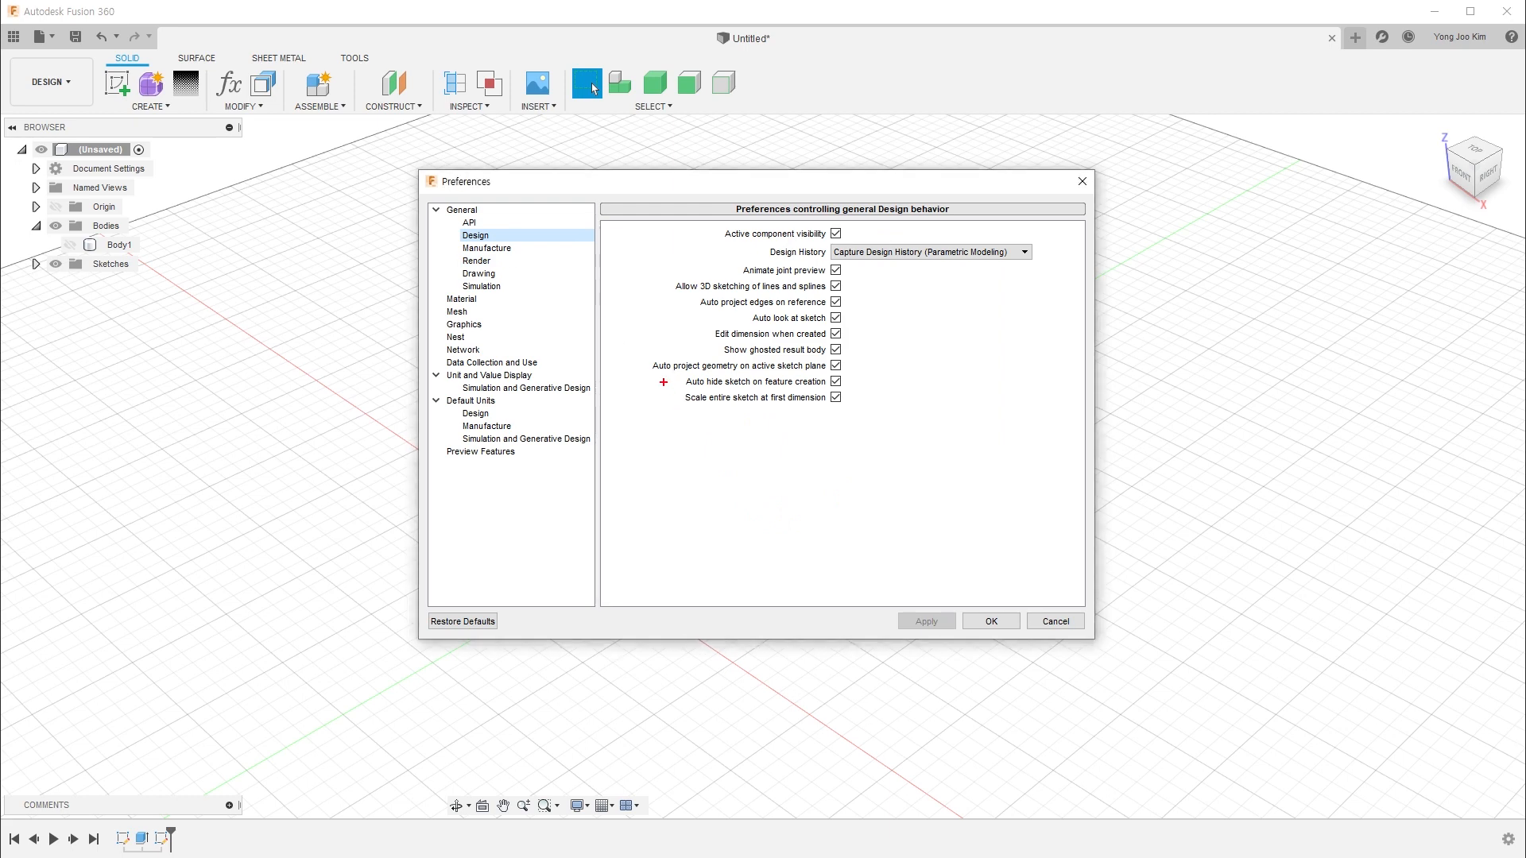
{"action": "mouse_move", "coordinate": [638, 352]}
{"action": "left_mouse_down"}
{"action": "mouse_move", "coordinate": [676, 375]}
{"action": "mouse_move", "coordinate": [854, 376]}
{"action": "left_mouse_up"}
{"action": "left_click_drag", "start_coordinate": [866, 360], "coordinate": [892, 357]}
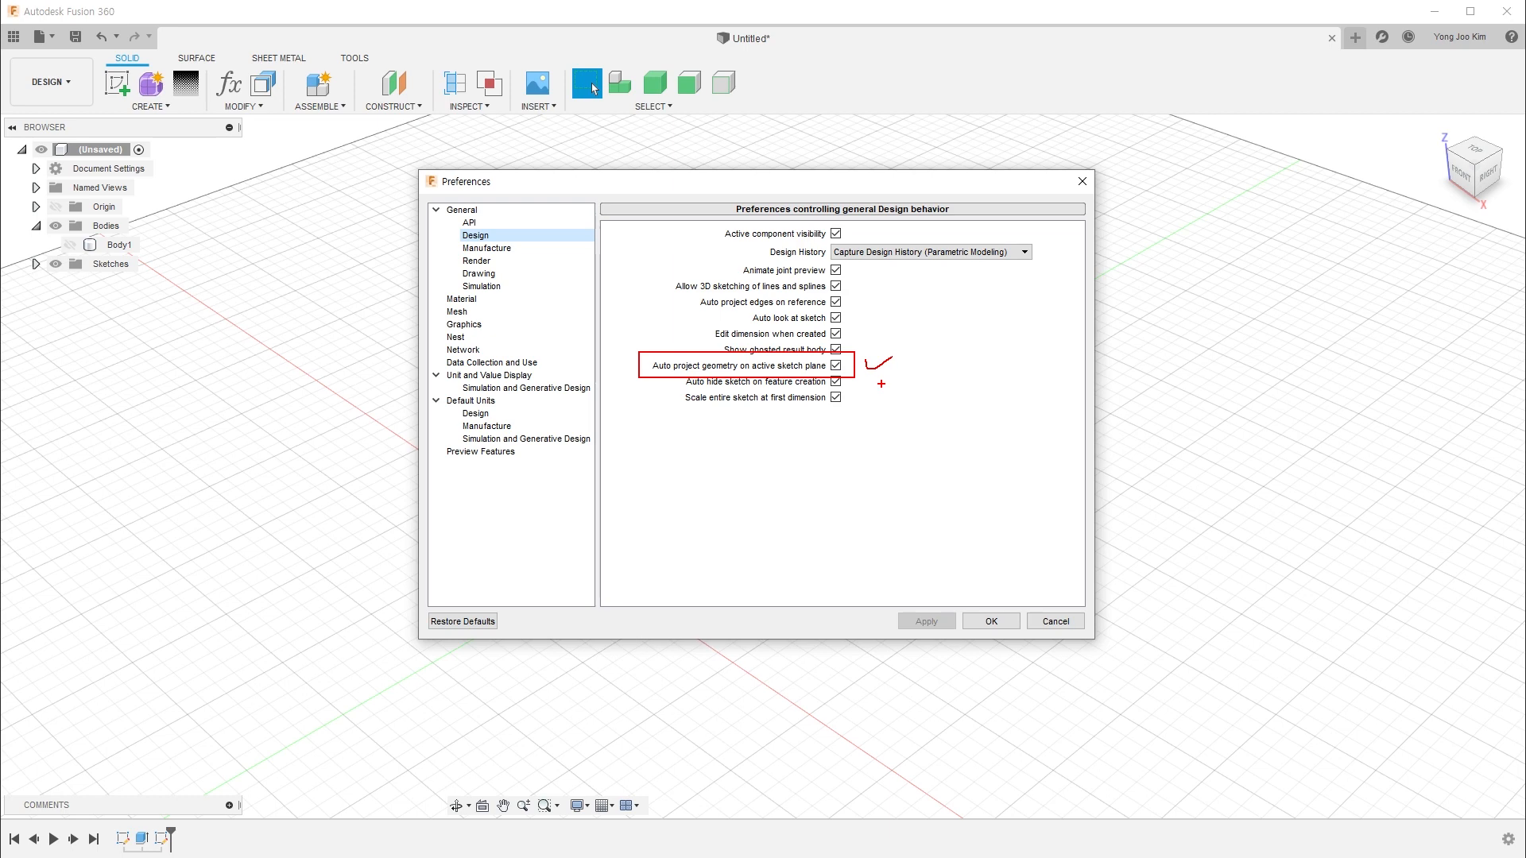
{"action": "key", "text": "Escape"}
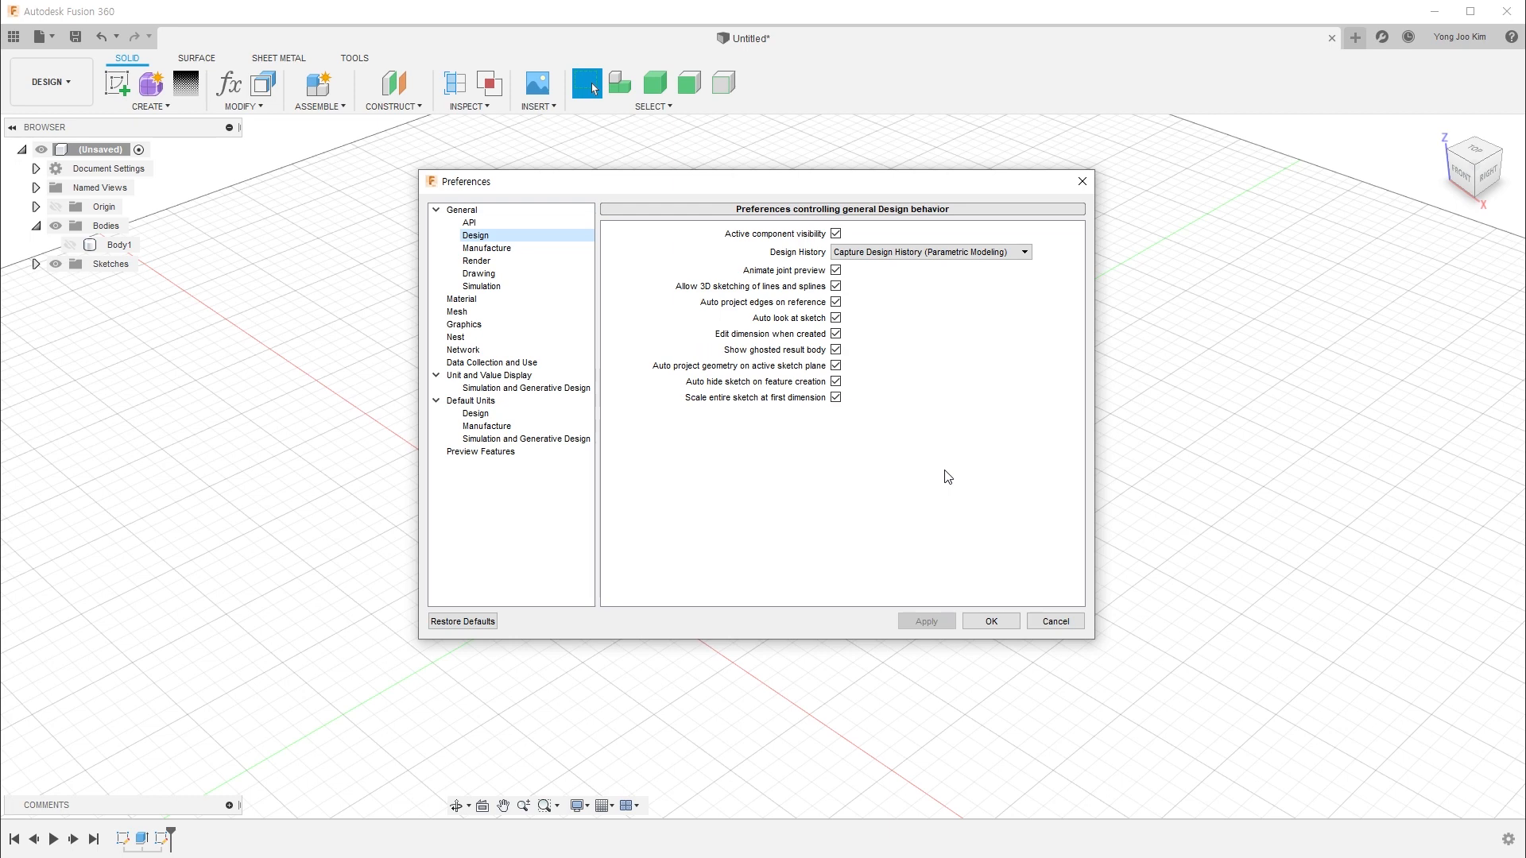
{"action": "left_click", "coordinate": [992, 620]}
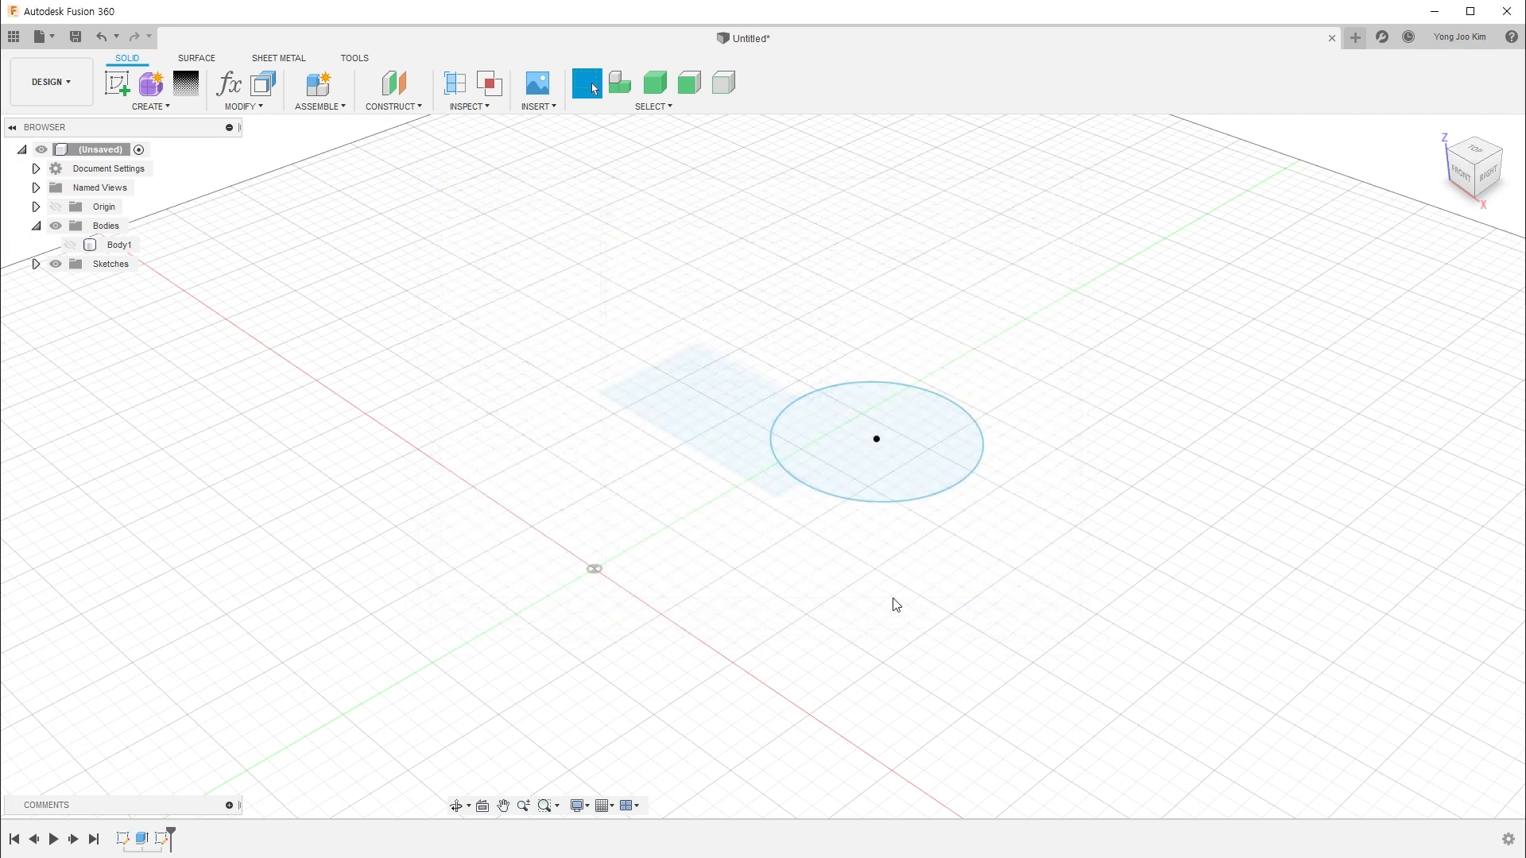
Show Body1 again and turn off "Auto project geometry on active sketch plane" in the general Design preferences
{"action": "left_click", "coordinate": [70, 245]}
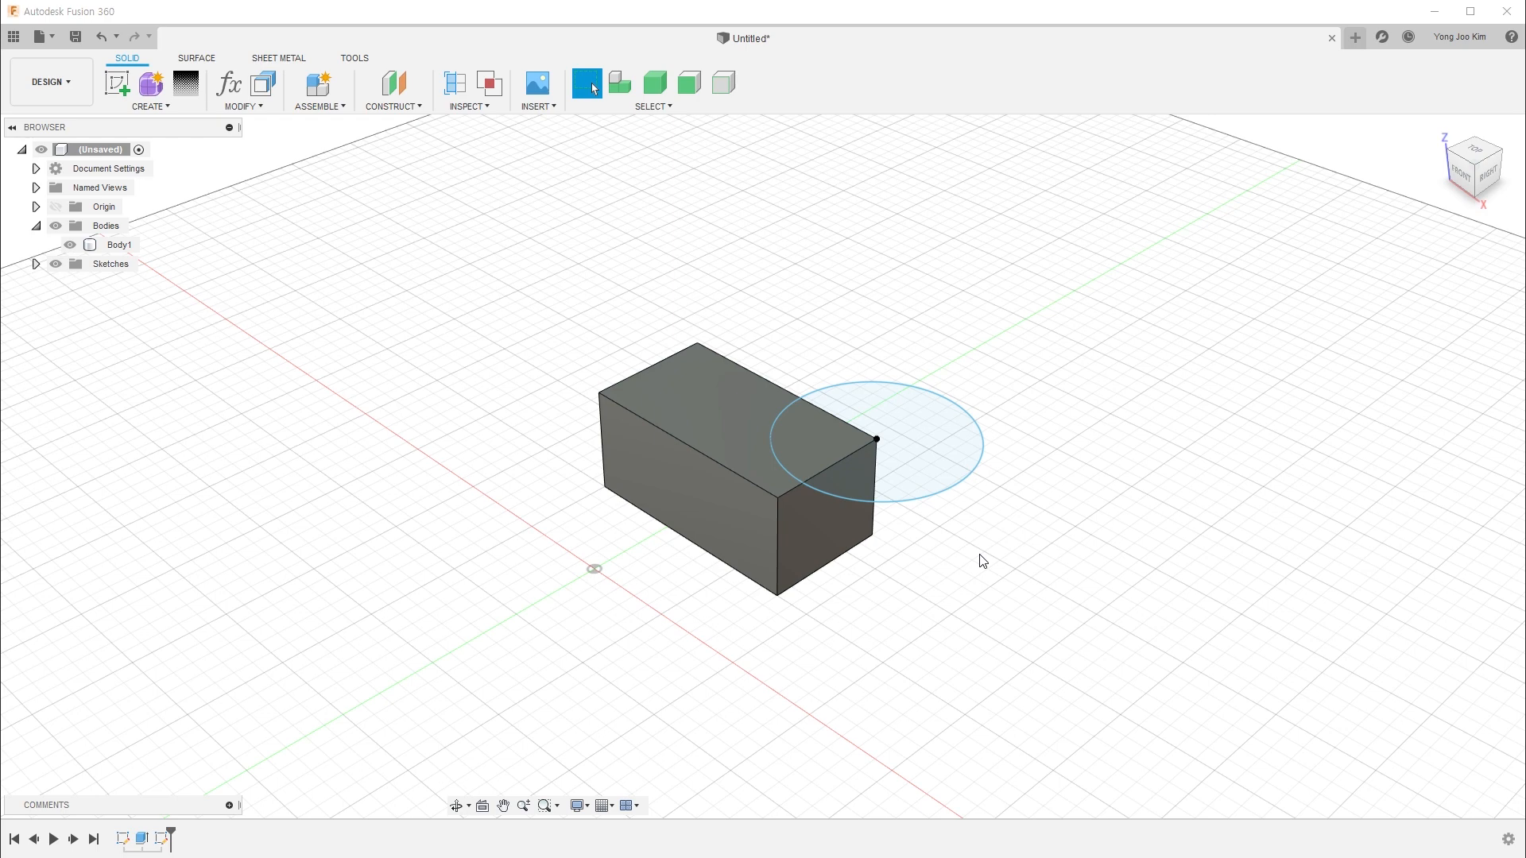
{"action": "left_click", "coordinate": [1484, 36]}
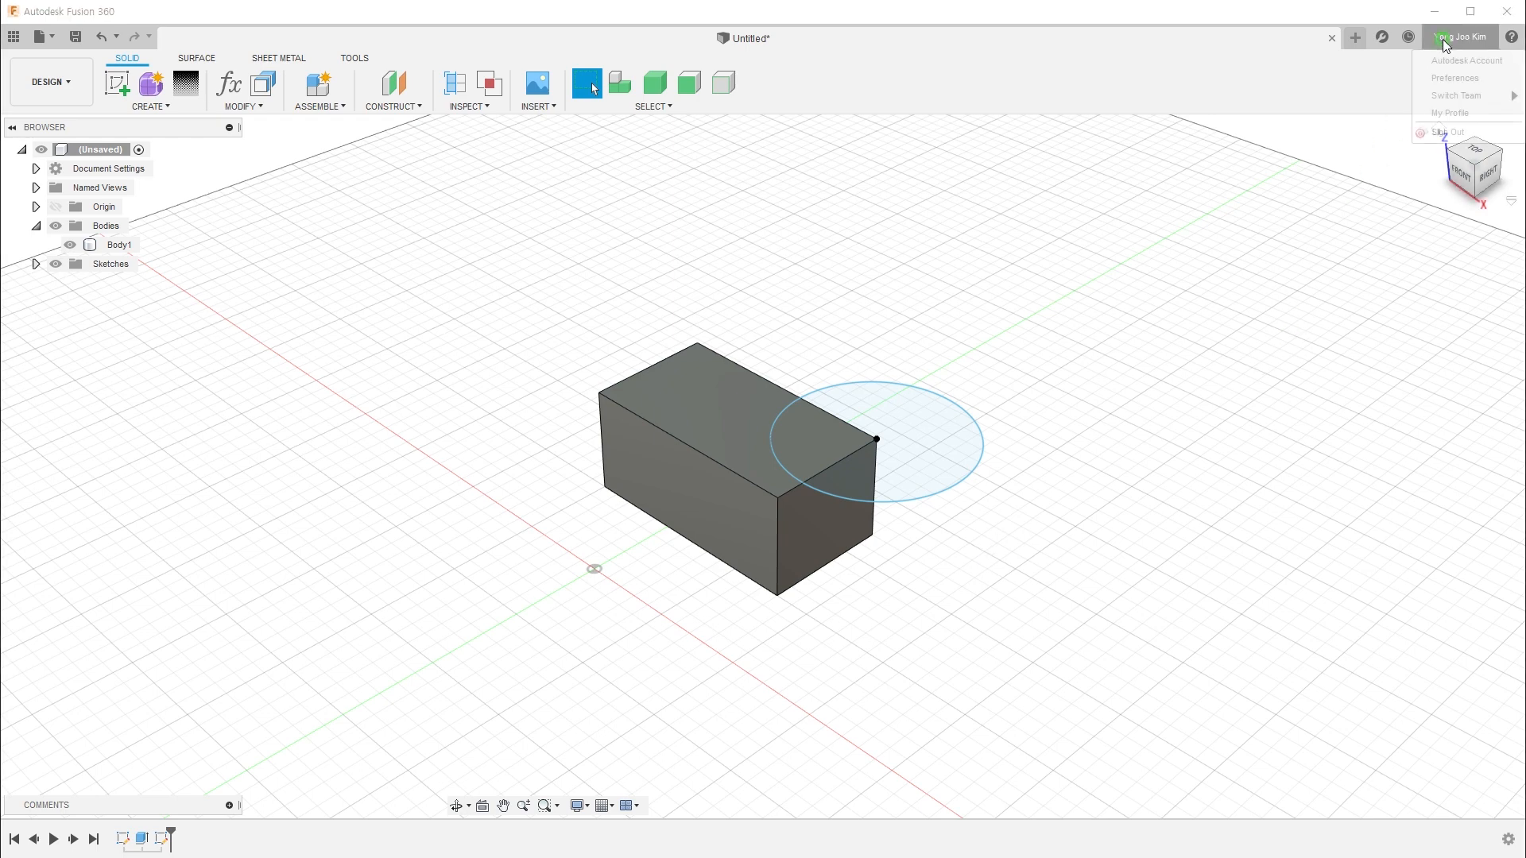
{"action": "left_click", "coordinate": [1454, 78]}
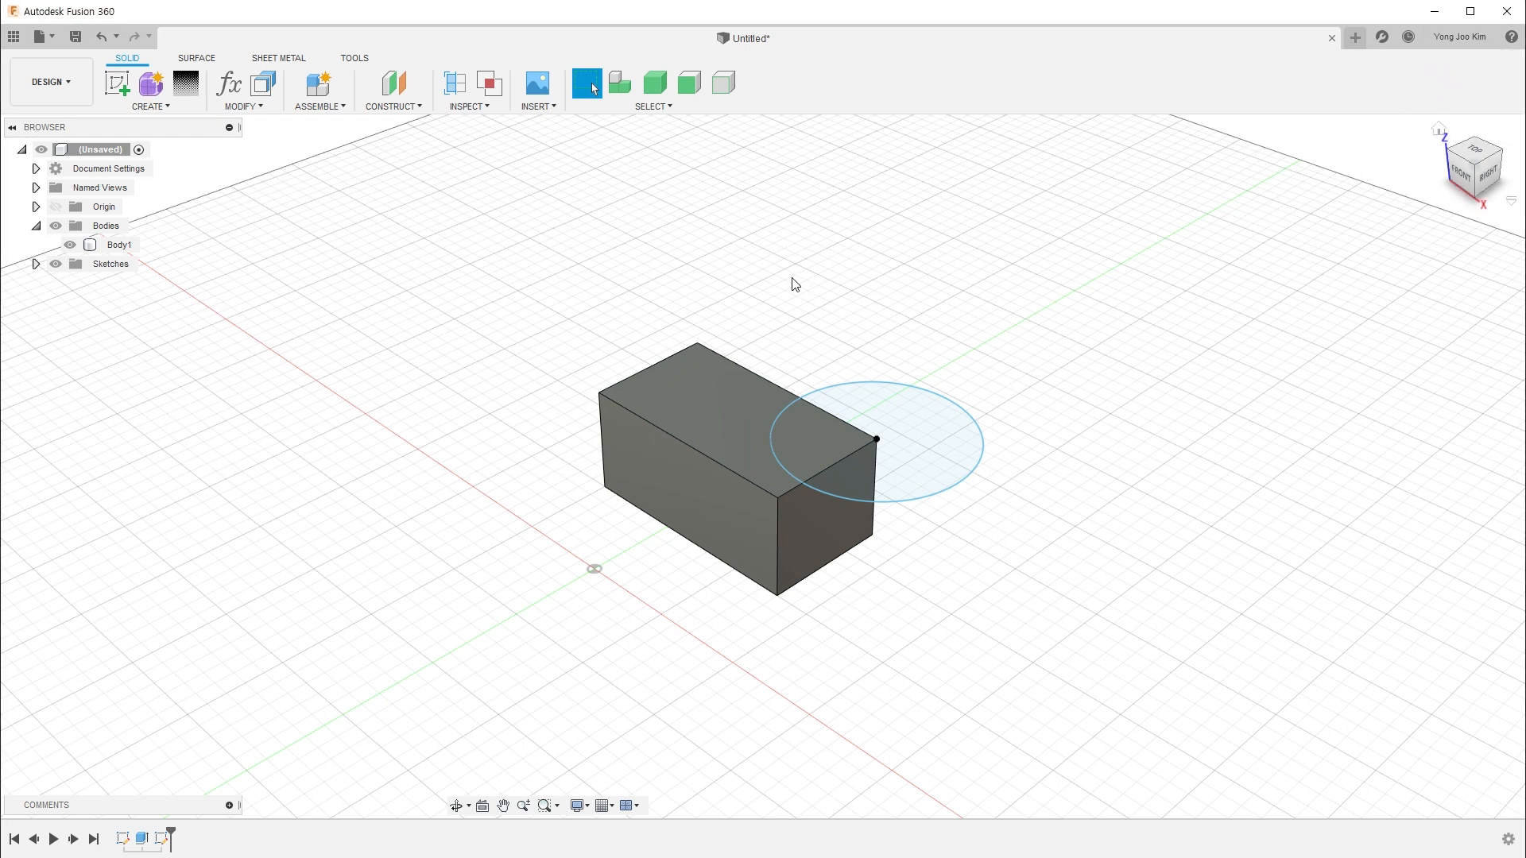
{"action": "left_click", "coordinate": [481, 235]}
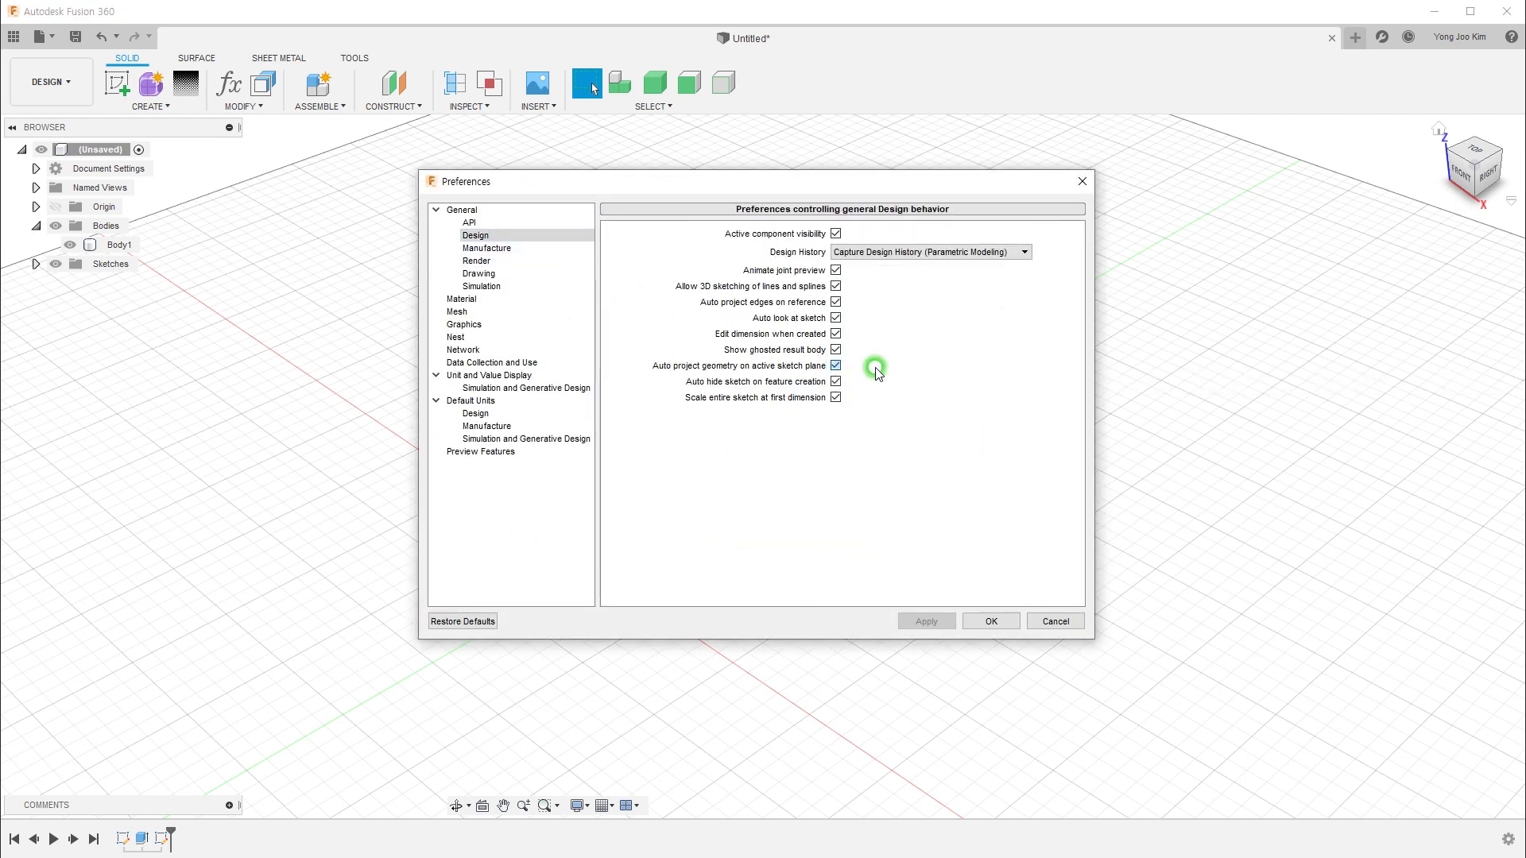
{"action": "left_click", "coordinate": [836, 367]}
{"action": "left_click", "coordinate": [835, 366]}
{"action": "left_click", "coordinate": [835, 366]}
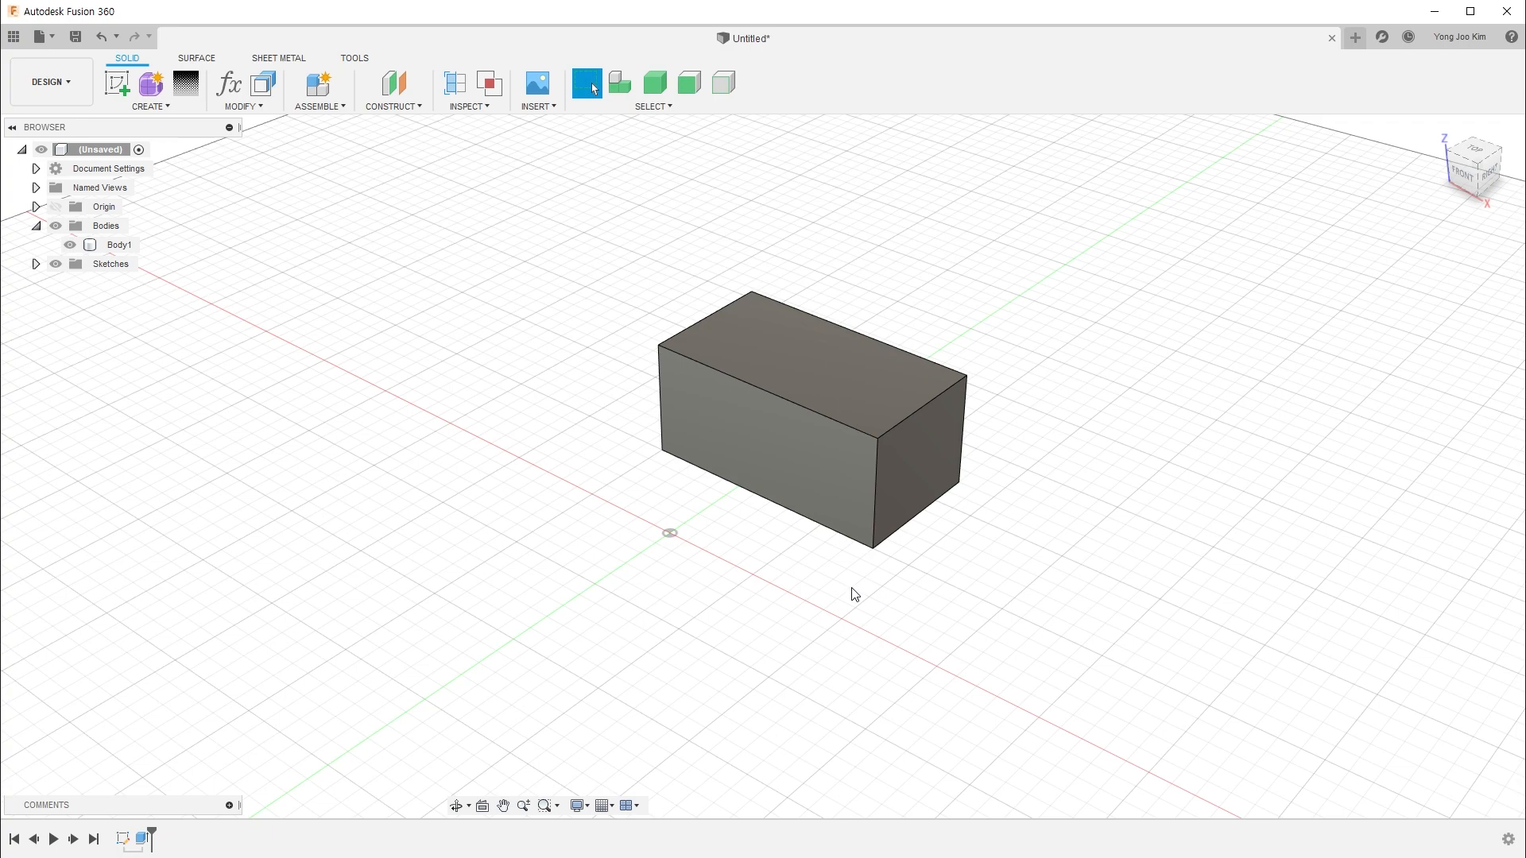
Create a sketch on the front XZ origin plane, ahead of the box, and view the box at an angle
{"action": "left_click", "coordinate": [121, 92]}
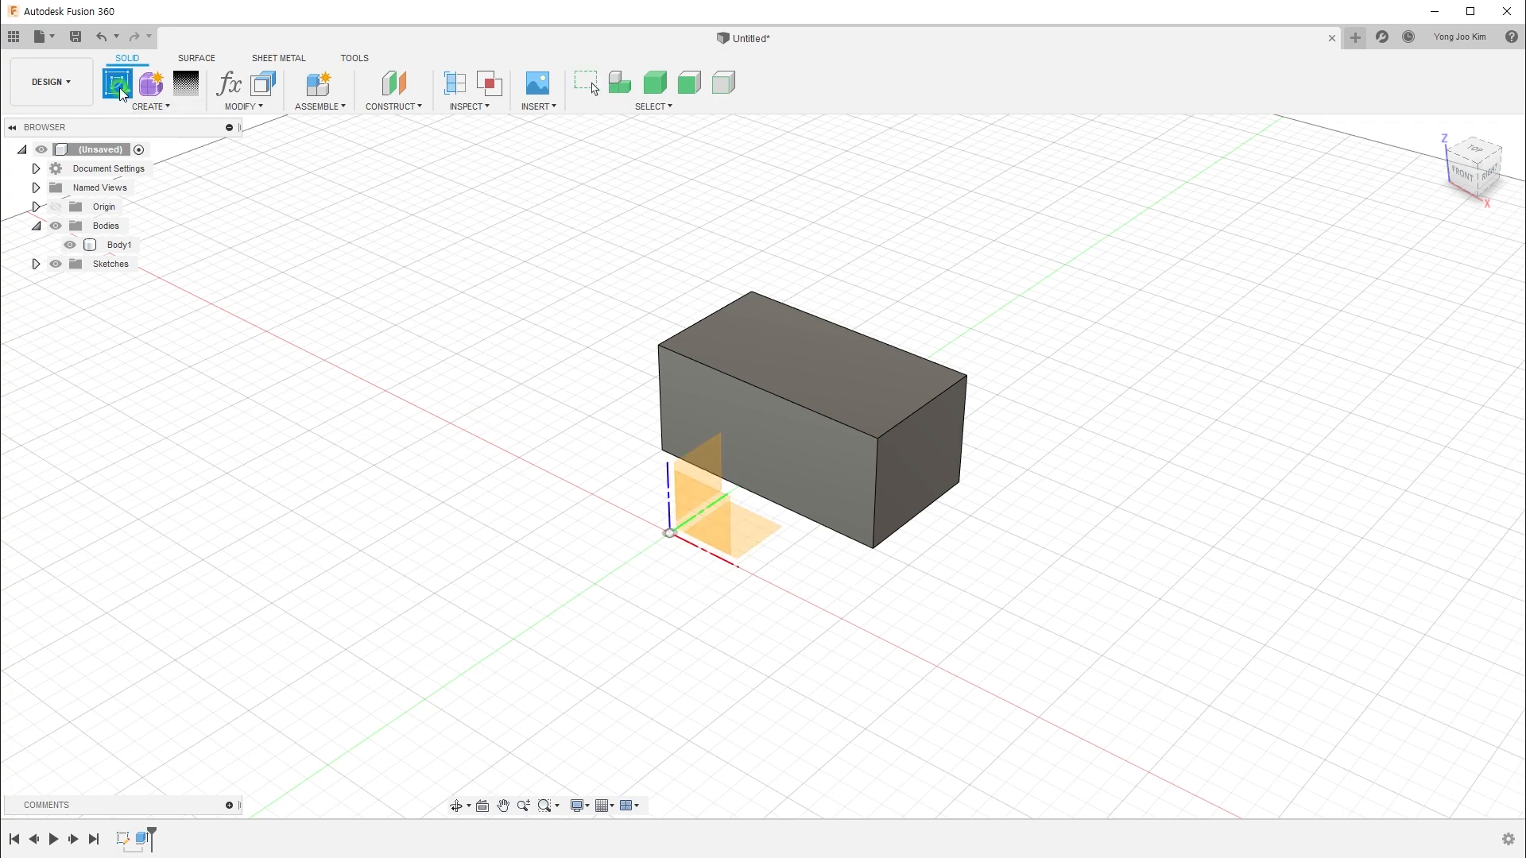
{"action": "left_click", "coordinate": [720, 515]}
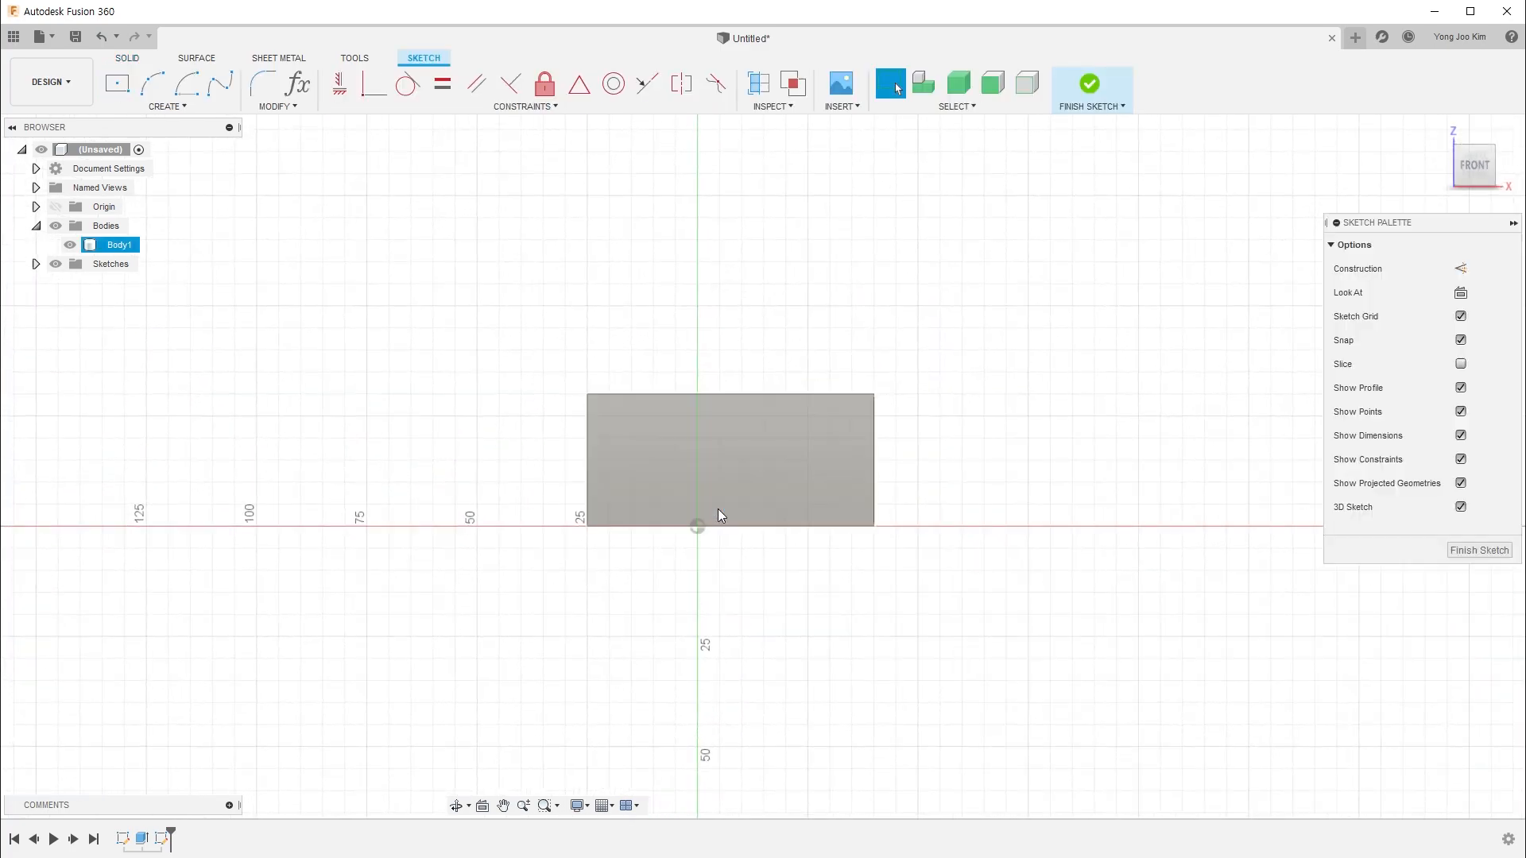
{"action": "middle_click_drag", "start_coordinate": [910, 556], "coordinate": [872, 596], "text": "shift"}
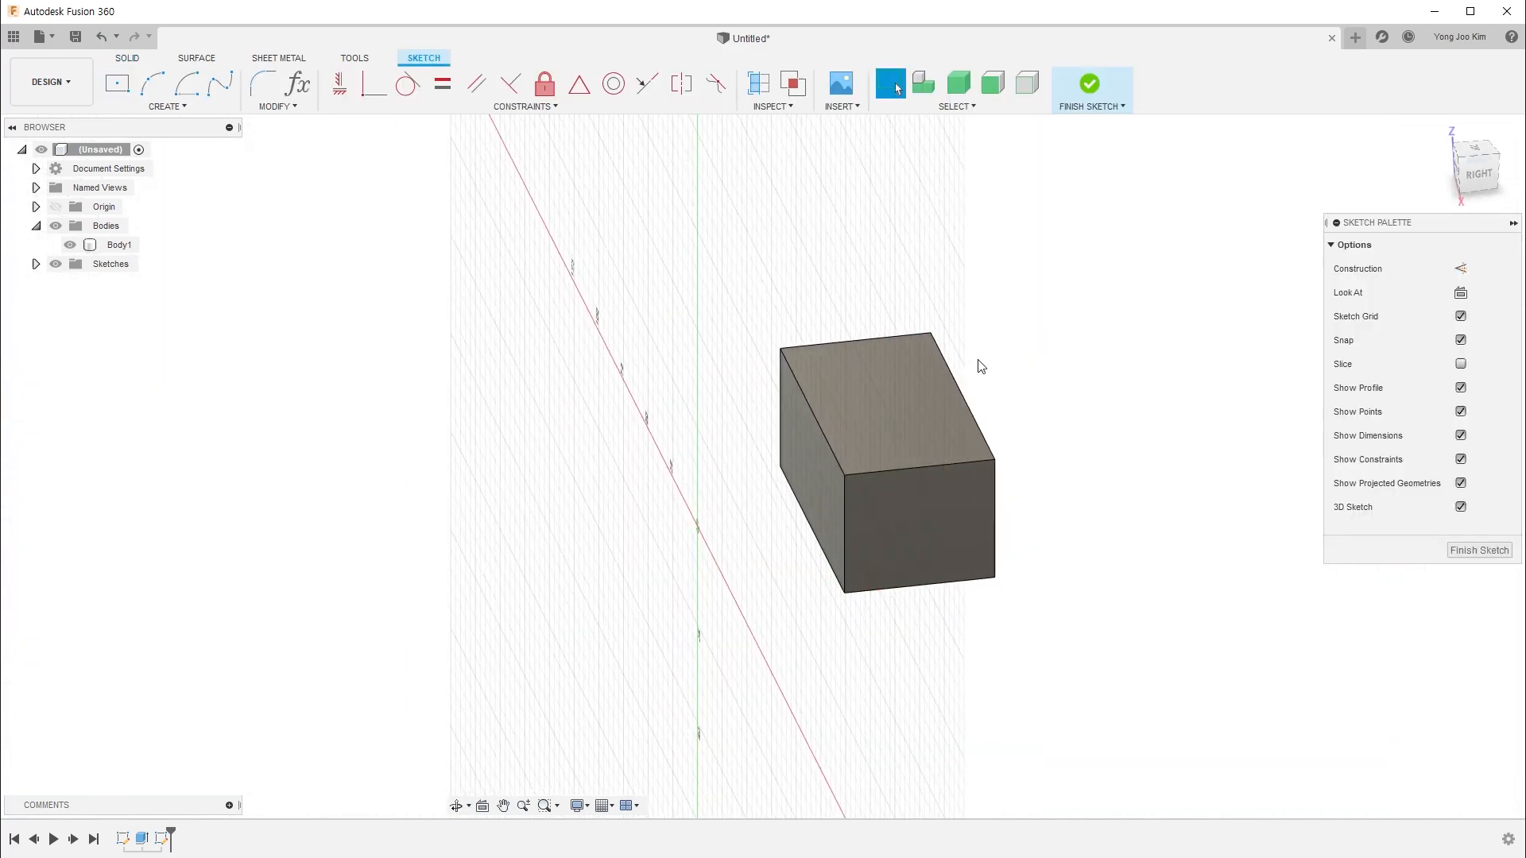
{"action": "middle_click_drag", "start_coordinate": [766, 602], "coordinate": [838, 572], "text": "shift"}
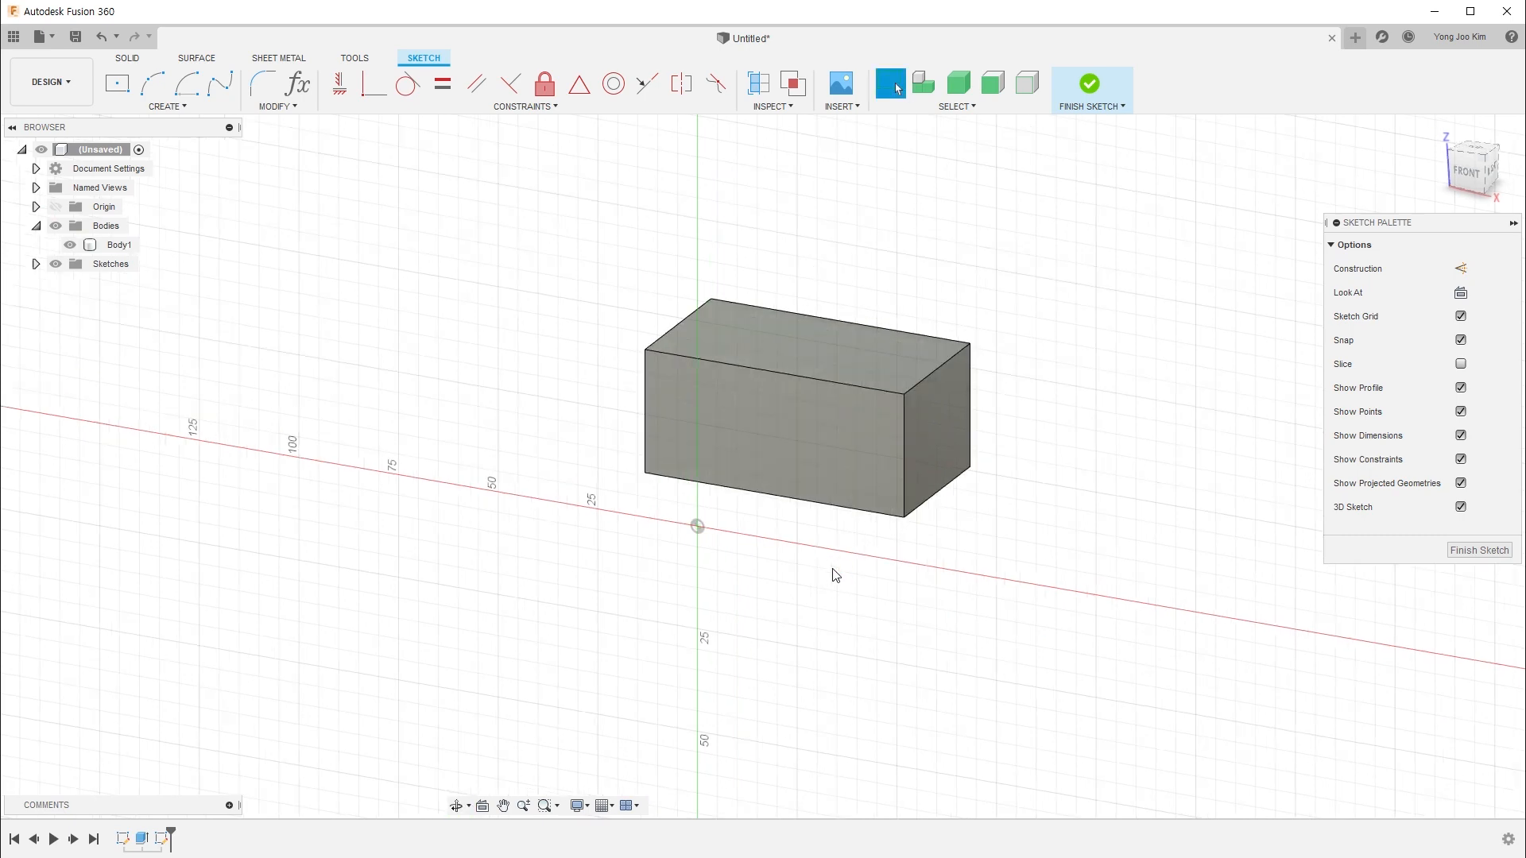
{"action": "left_click", "coordinate": [841, 458]}
Review the Project / Include commands available for sketches
{"action": "left_click", "coordinate": [169, 107]}
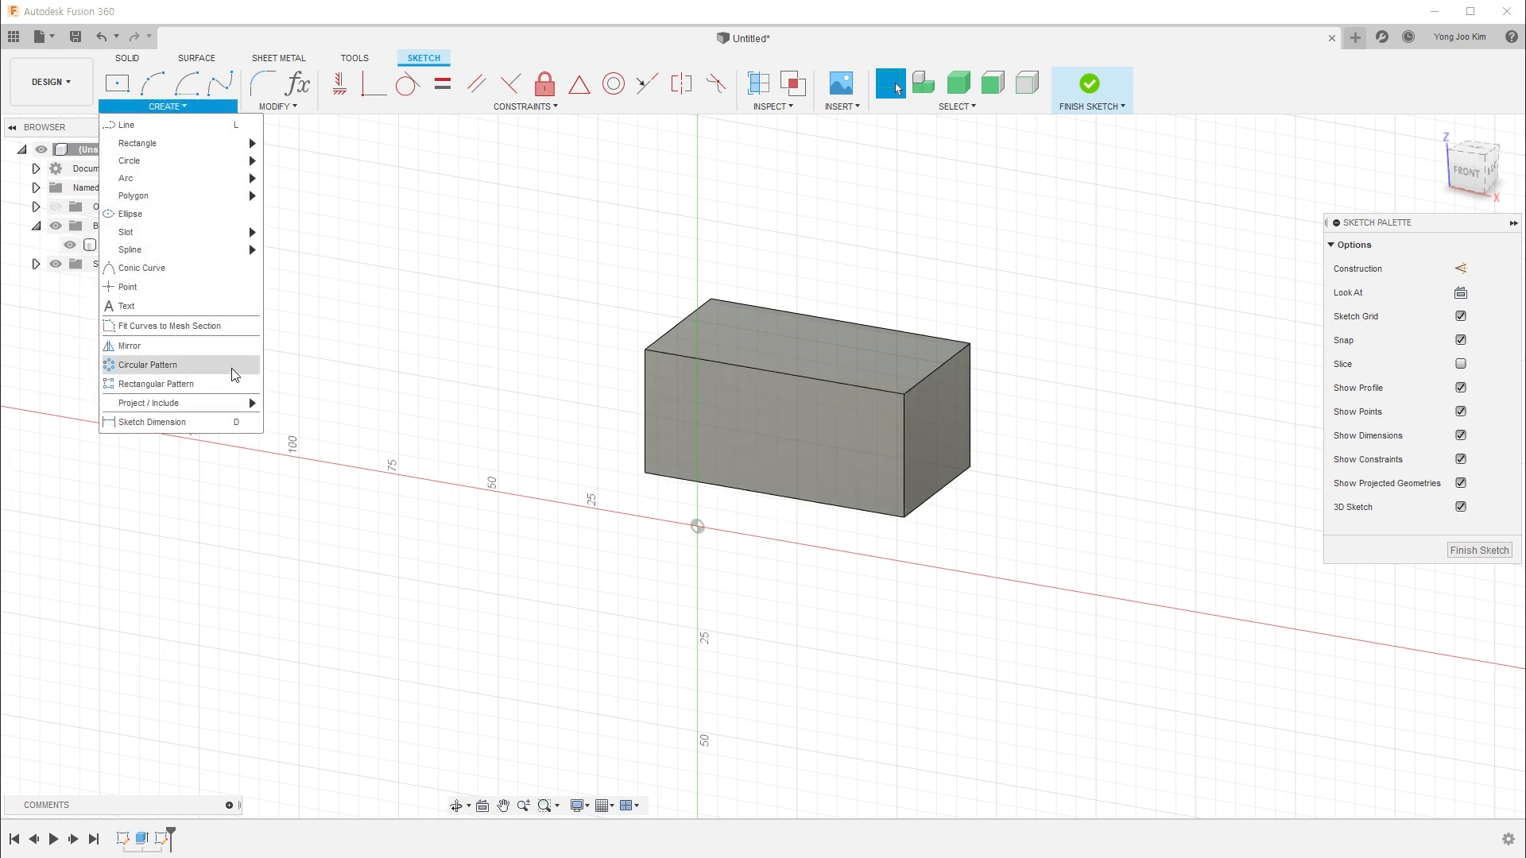
{"action": "mouse_move", "coordinate": [246, 405]}
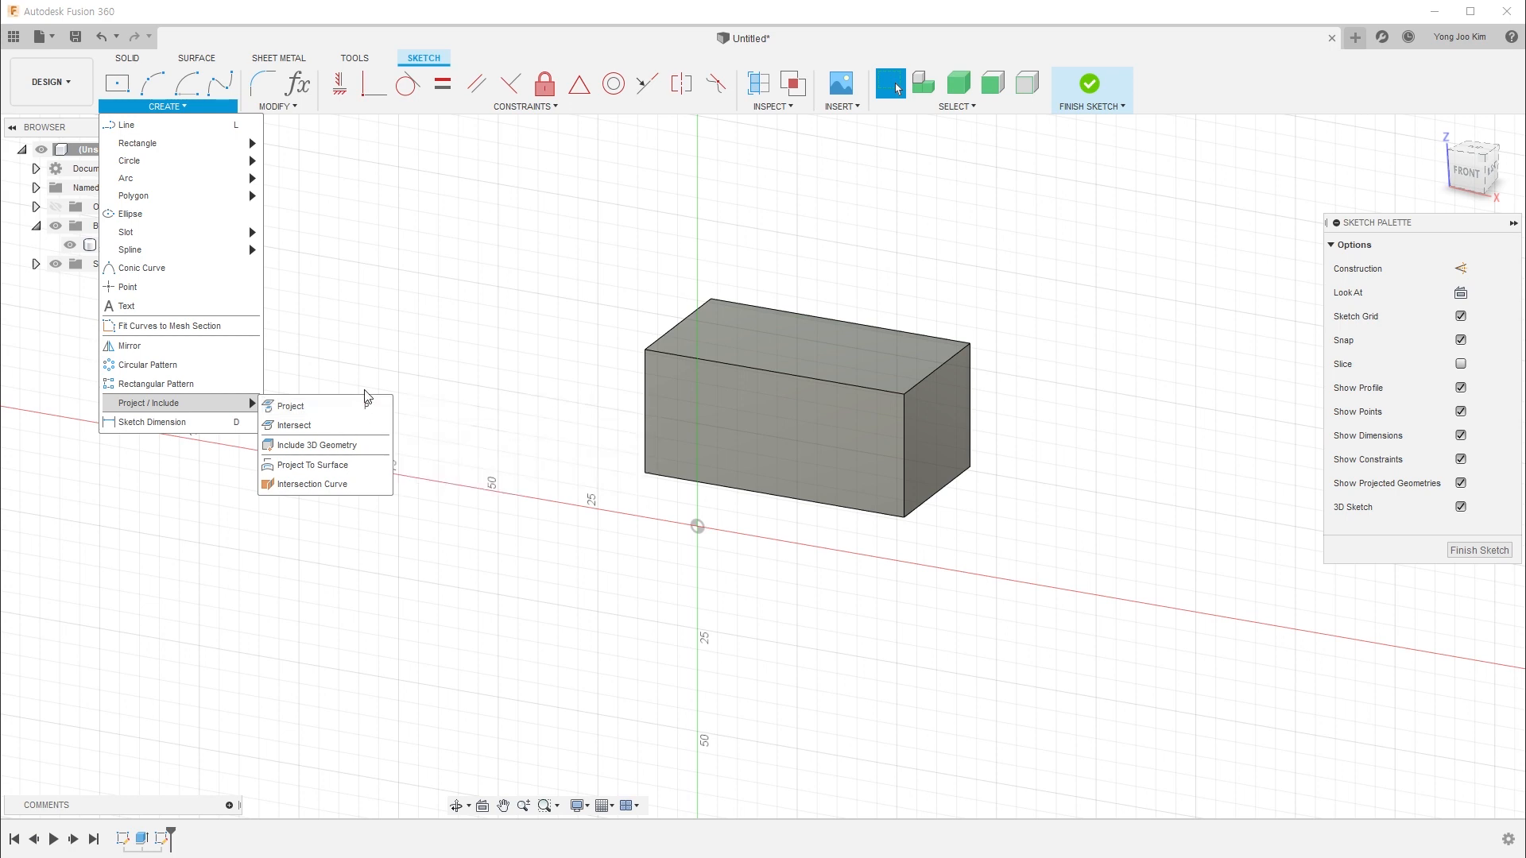
{"action": "left_click", "coordinate": [513, 475]}
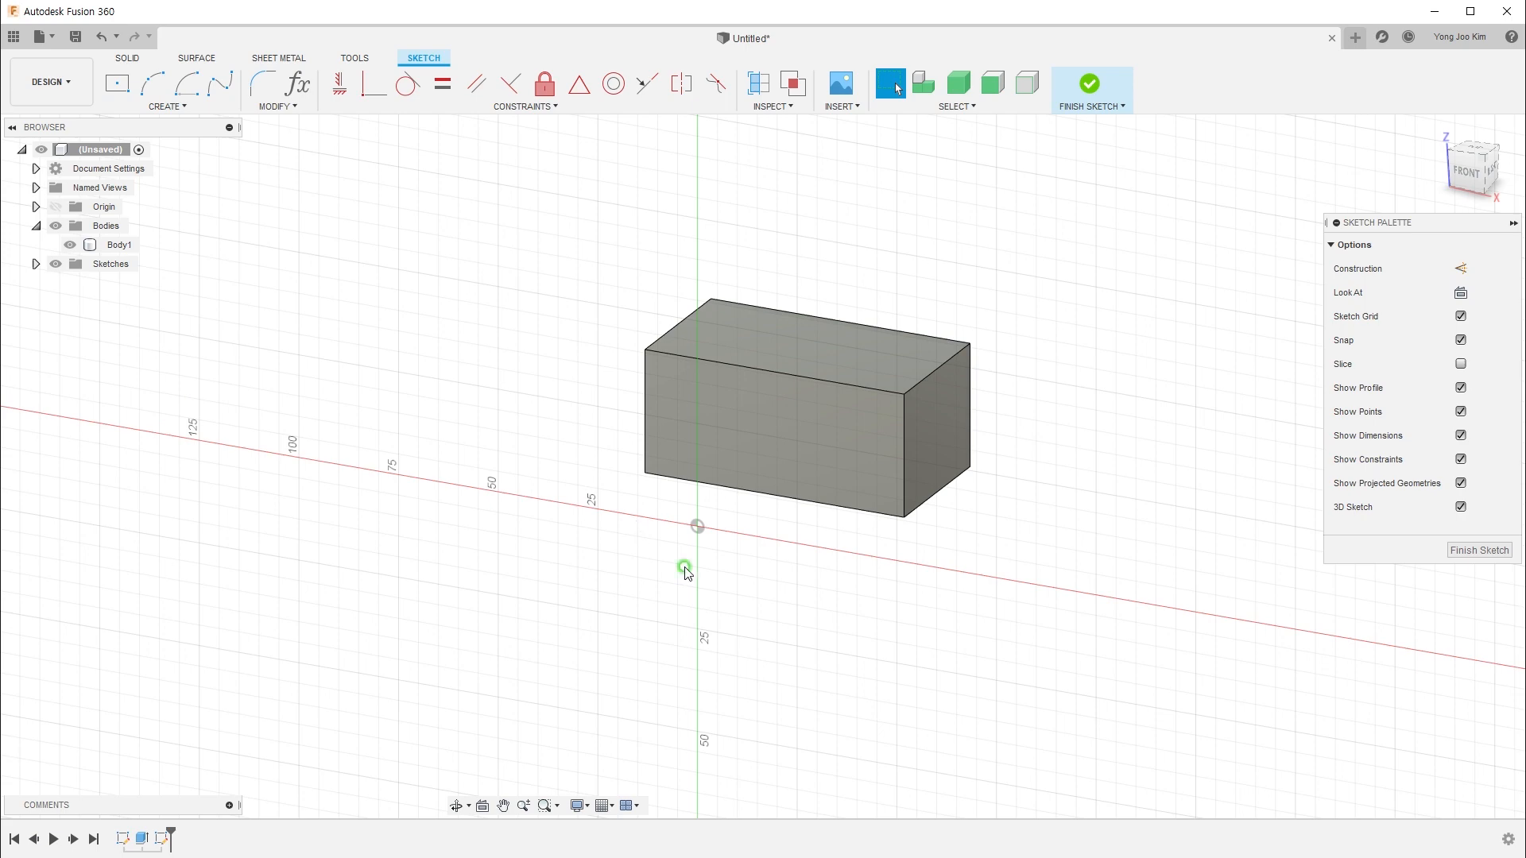
Review the "Auto project edges on reference" option in the general Design preferences
{"action": "left_click", "coordinate": [1458, 45]}
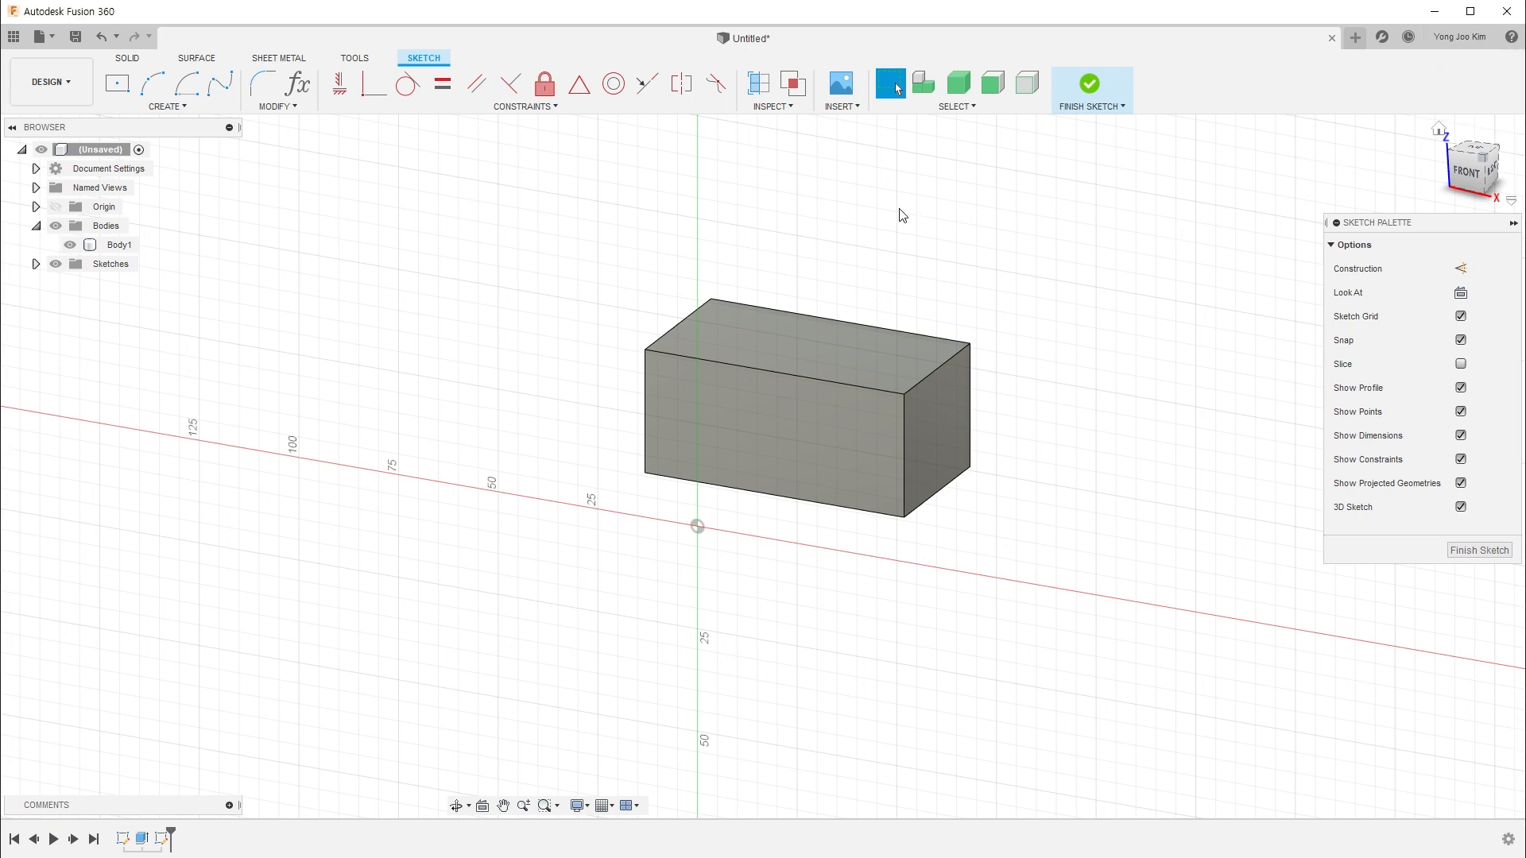
{"action": "left_click", "coordinate": [493, 236]}
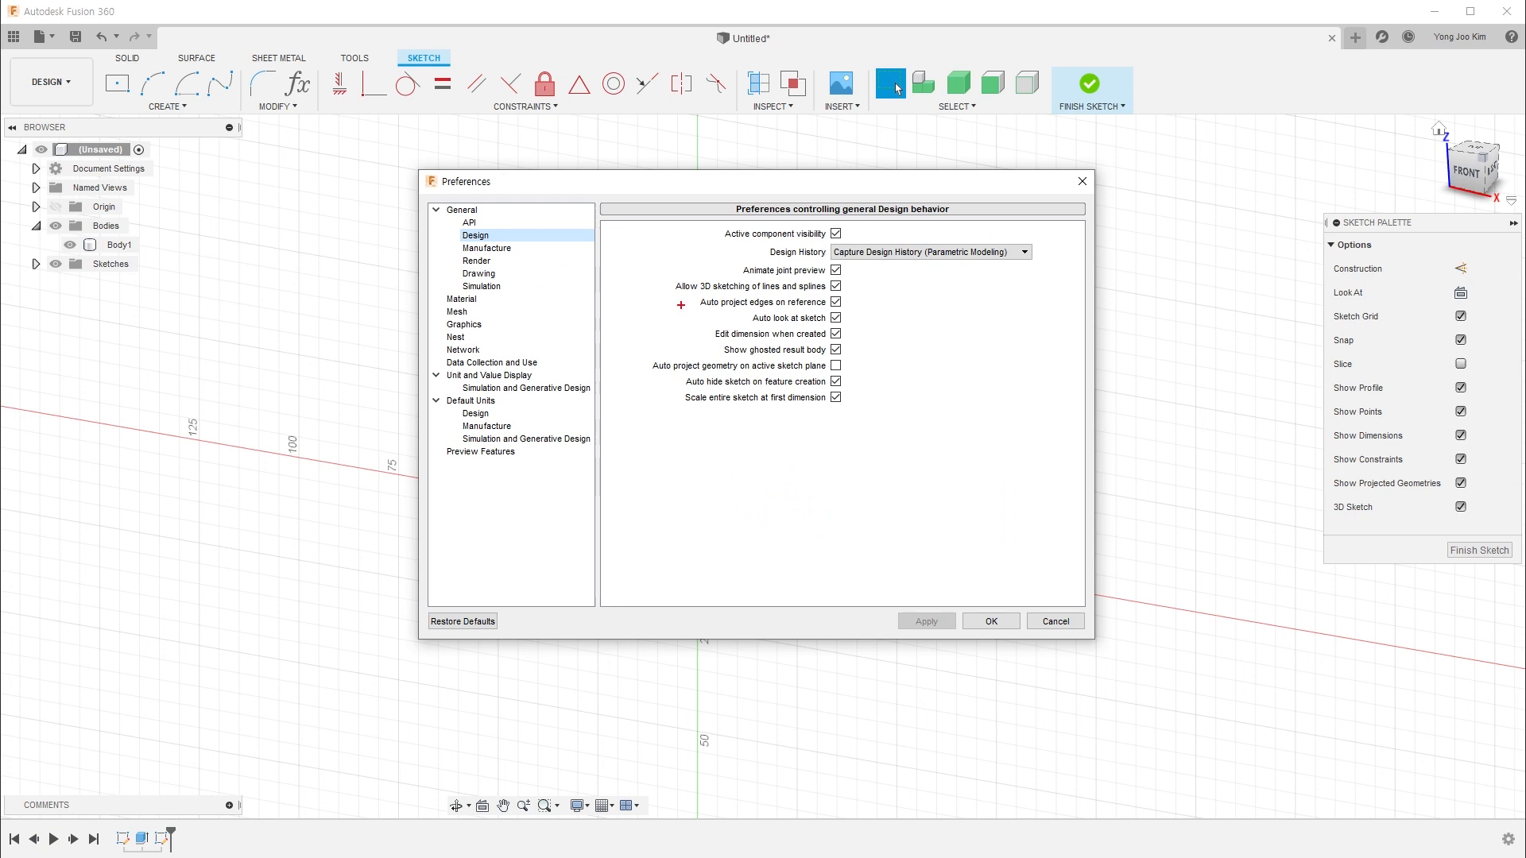
{"action": "mouse_move", "coordinate": [689, 298]}
{"action": "left_mouse_down"}
{"action": "mouse_move", "coordinate": [740, 329]}
{"action": "mouse_move", "coordinate": [853, 310]}
{"action": "left_mouse_up"}
{"action": "left_click", "coordinate": [991, 621]}
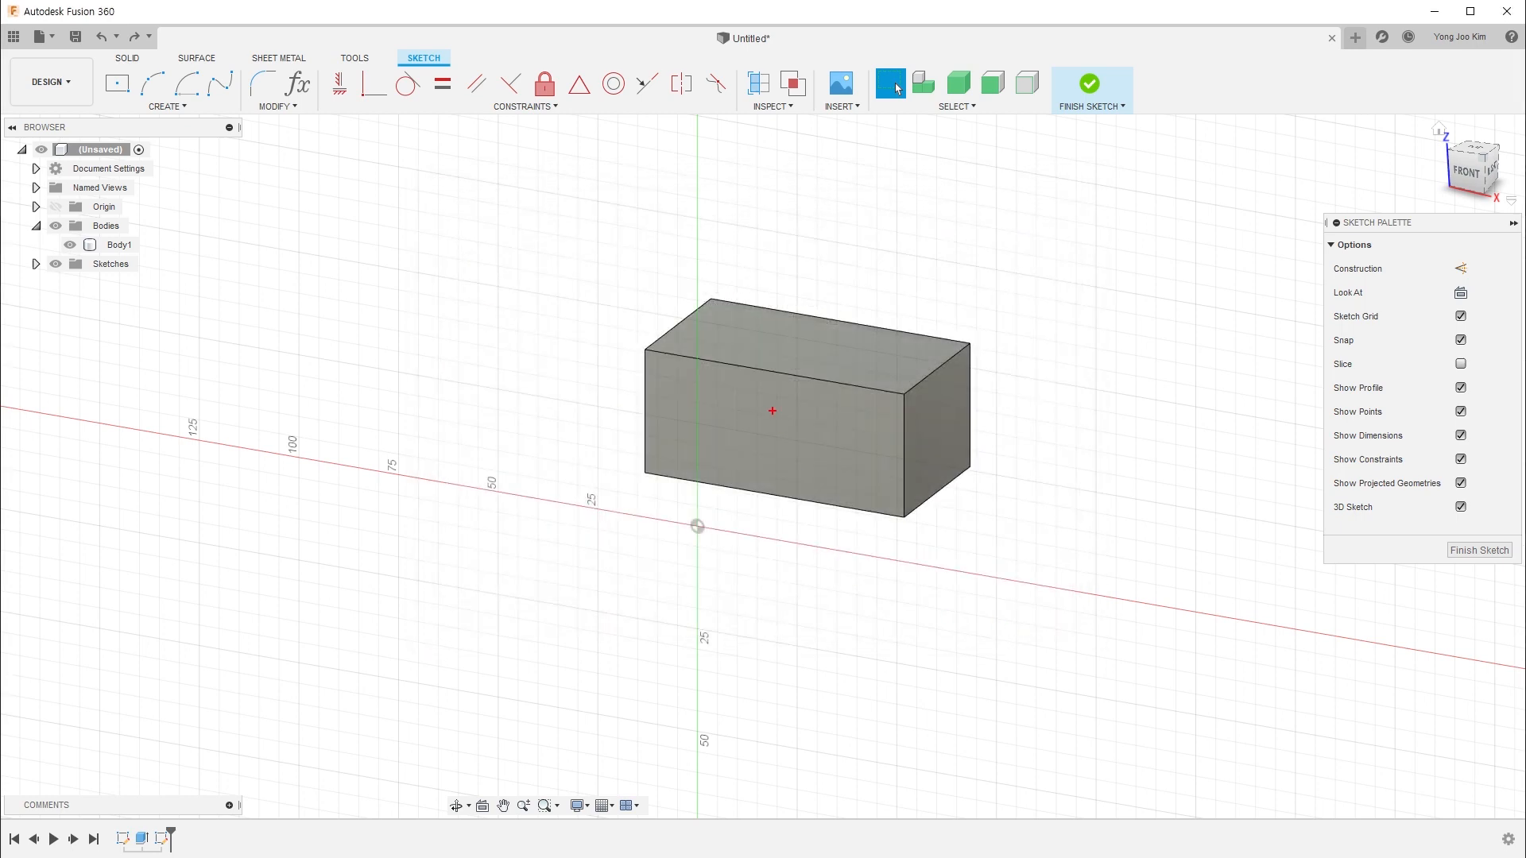
{"action": "left_click", "coordinate": [735, 366]}
{"action": "mouse_move", "coordinate": [735, 366]}
{"action": "left_mouse_down"}
{"action": "mouse_move", "coordinate": [821, 386]}
{"action": "mouse_move", "coordinate": [774, 371]}
{"action": "mouse_move", "coordinate": [784, 378]}
{"action": "mouse_move", "coordinate": [774, 351]}
{"action": "mouse_move", "coordinate": [789, 364]}
{"action": "mouse_move", "coordinate": [778, 344]}
{"action": "left_mouse_up"}
{"action": "key", "text": "Escape"}
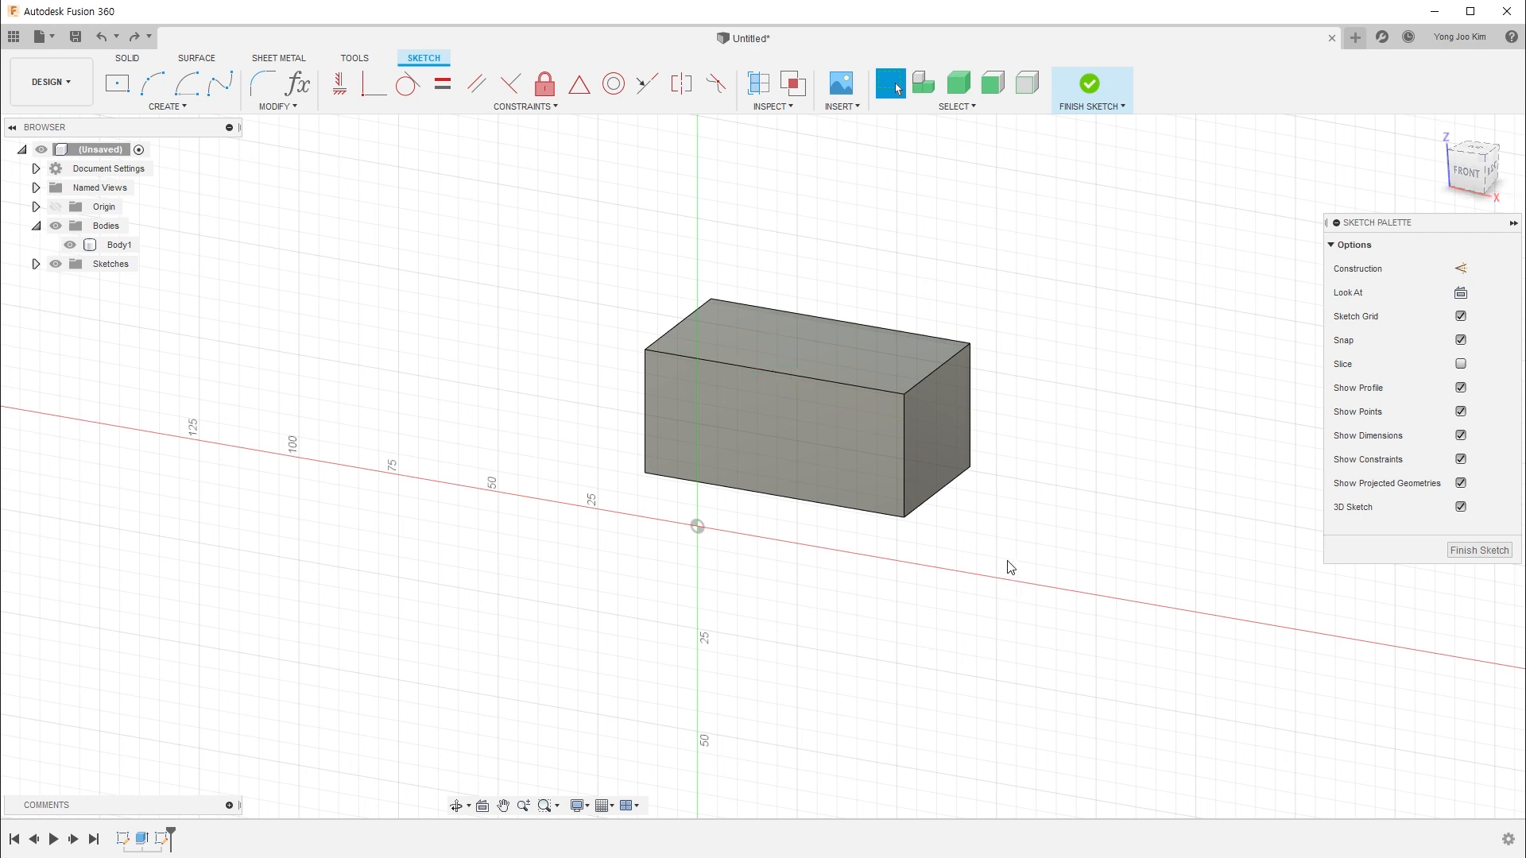
Project the box's top front edge onto the front-plane sketch and hide Body1 in the front view
{"action": "key", "text": "p"}
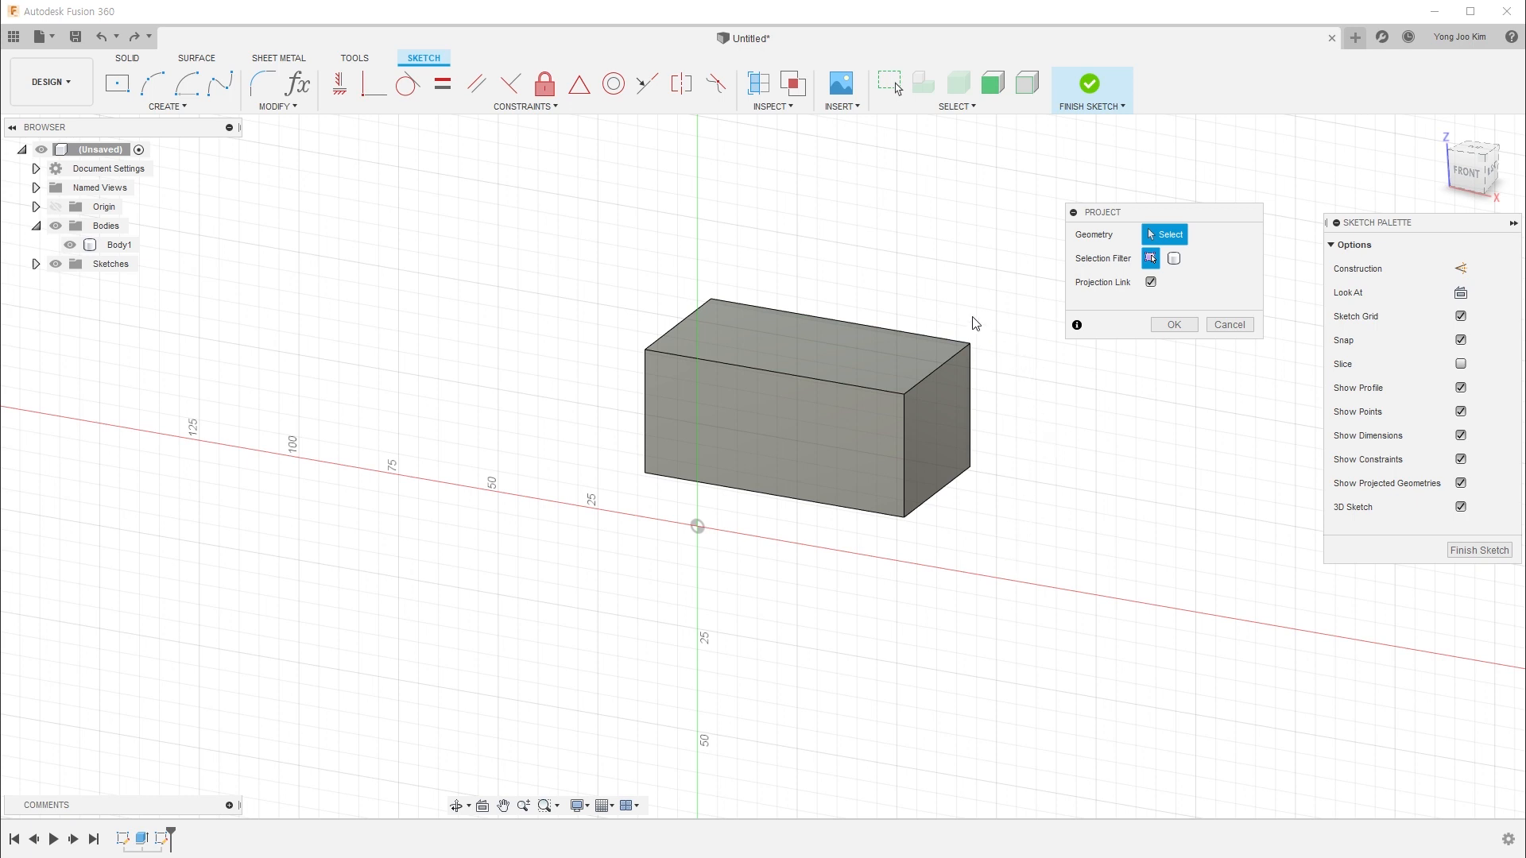
{"action": "left_click", "coordinate": [812, 383]}
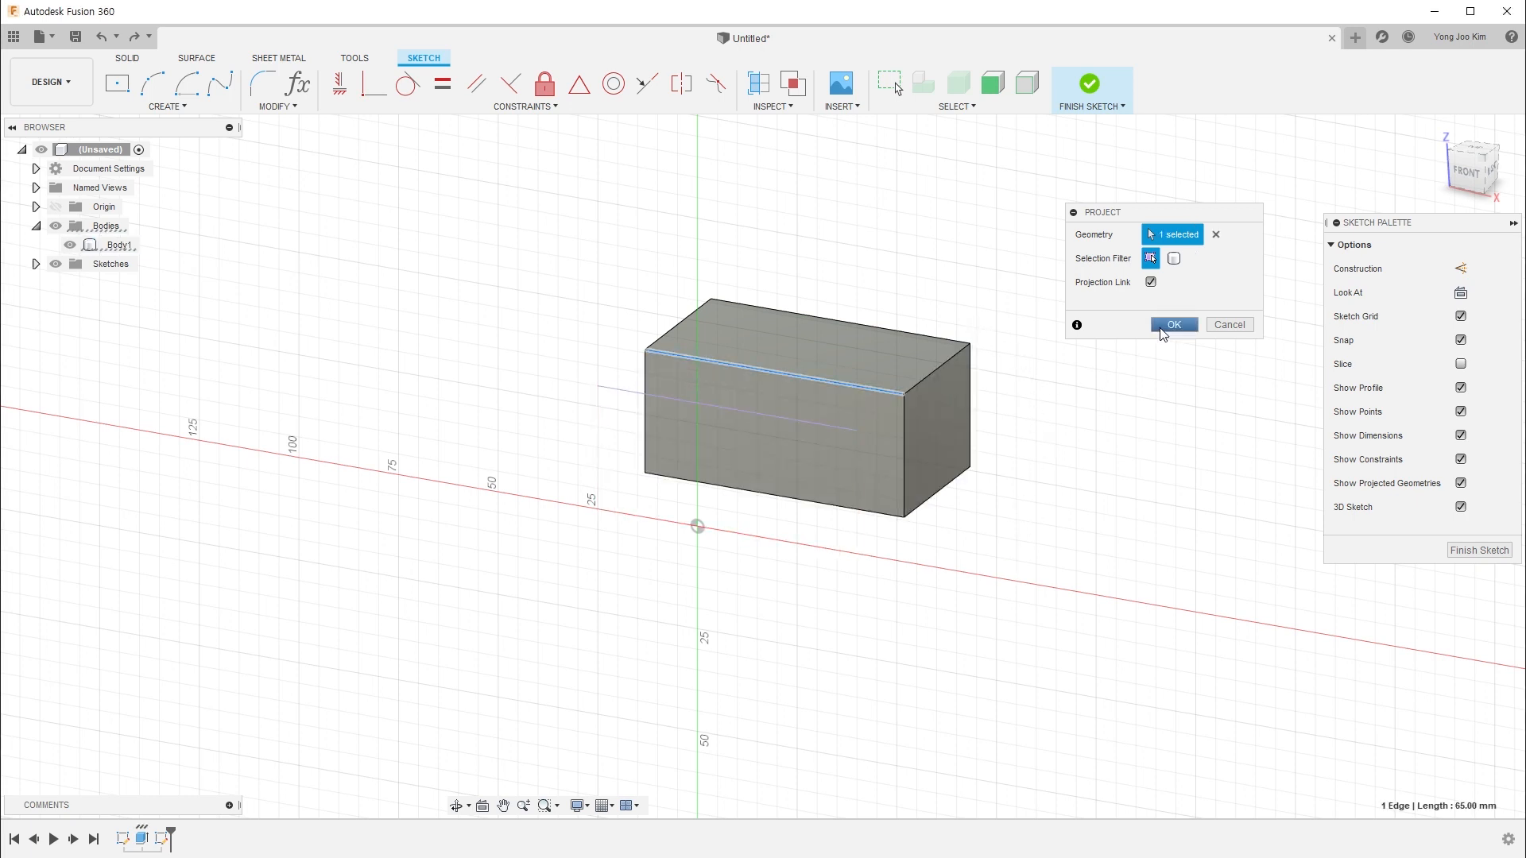
{"action": "left_click", "coordinate": [1174, 324]}
{"action": "middle_click_drag", "start_coordinate": [1025, 489], "coordinate": [1059, 505], "text": "shift"}
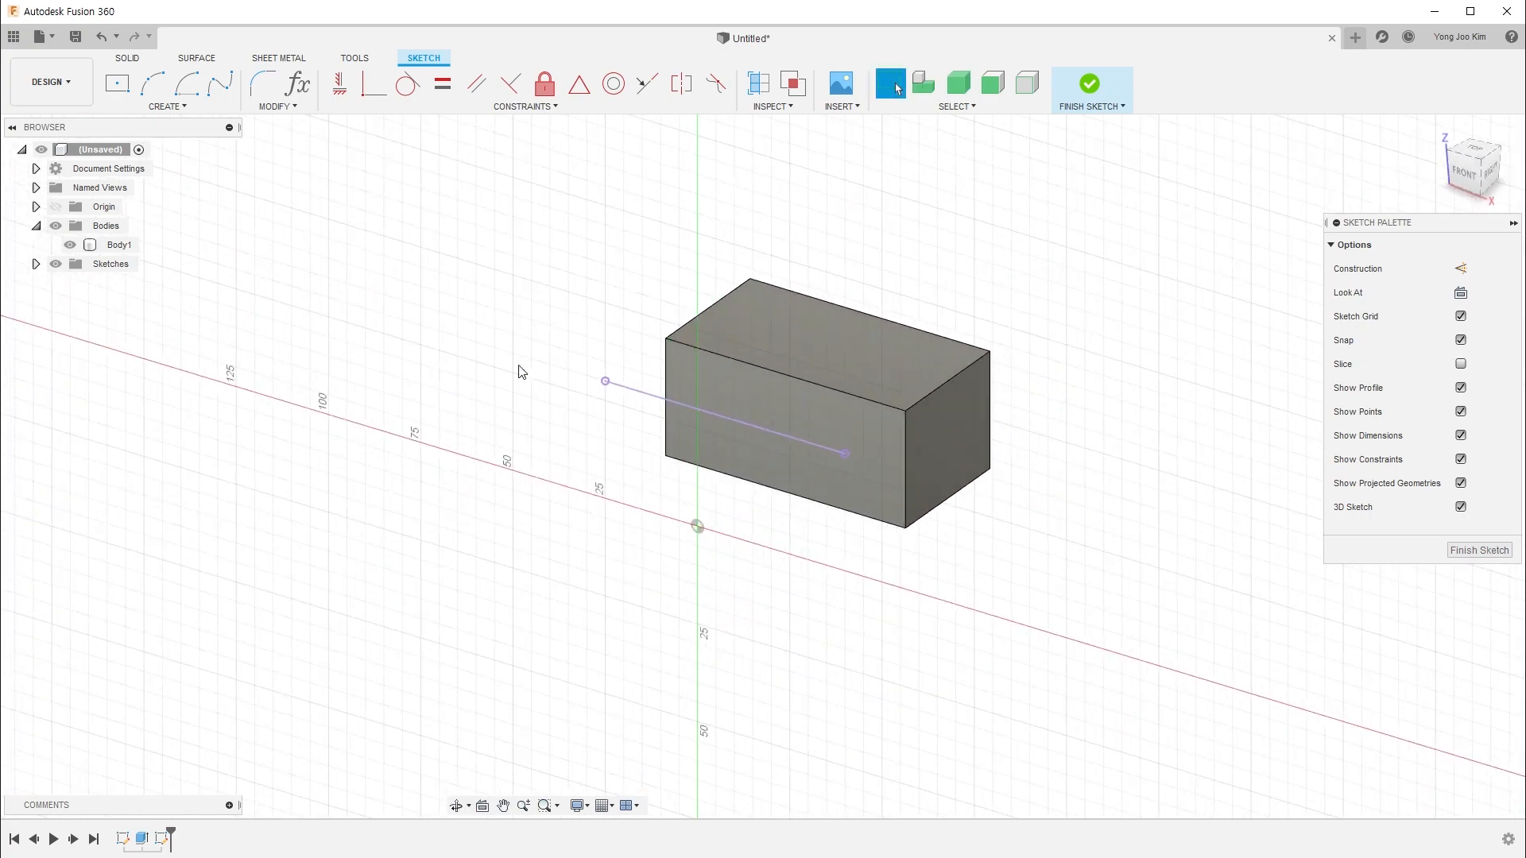
{"action": "left_click", "coordinate": [1465, 171]}
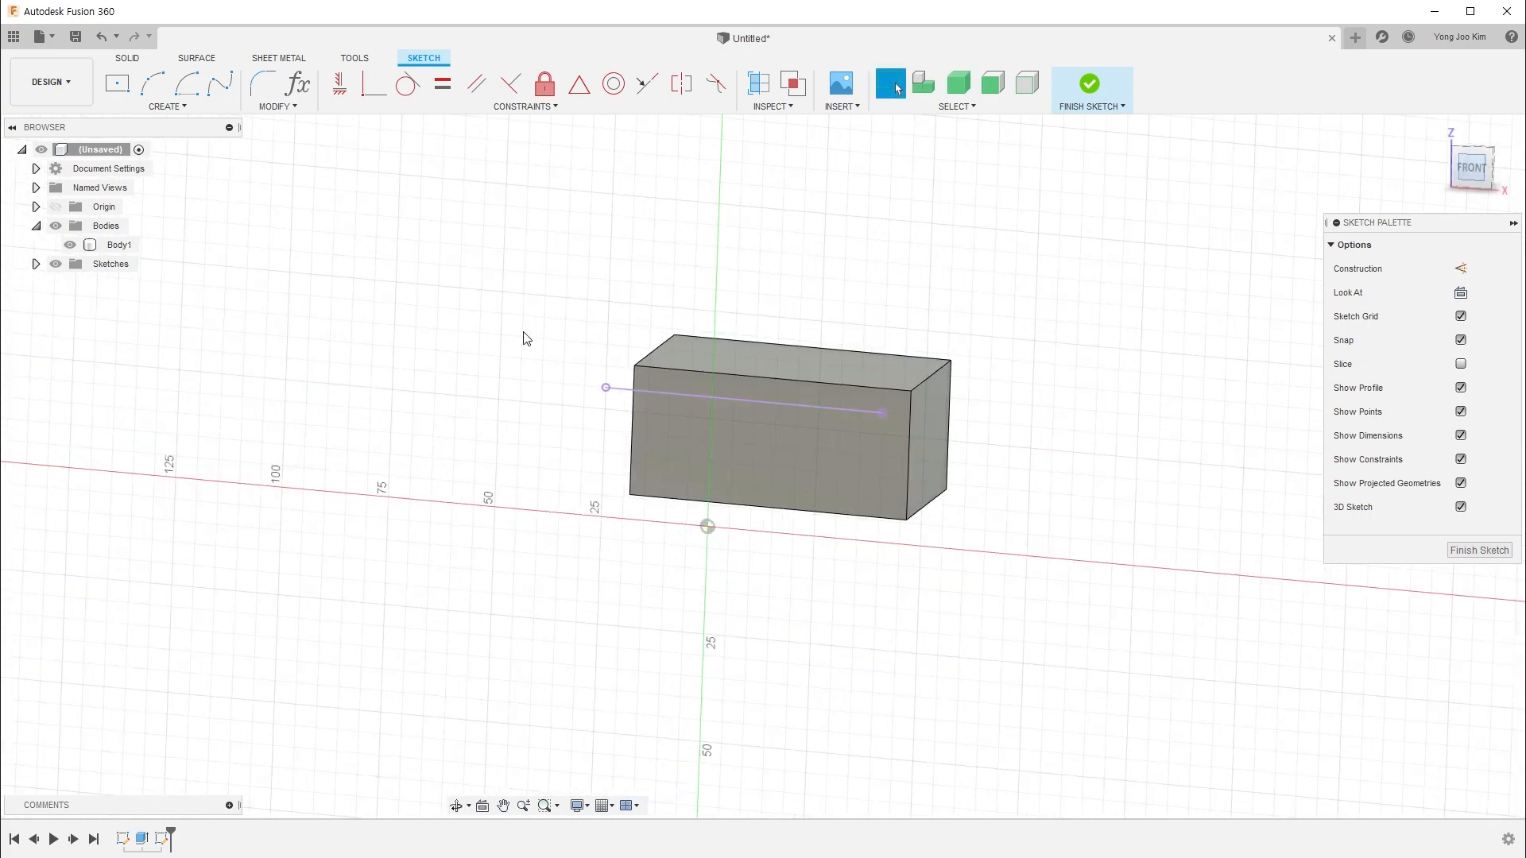
{"action": "left_click", "coordinate": [74, 247]}
{"action": "left_click", "coordinate": [73, 246]}
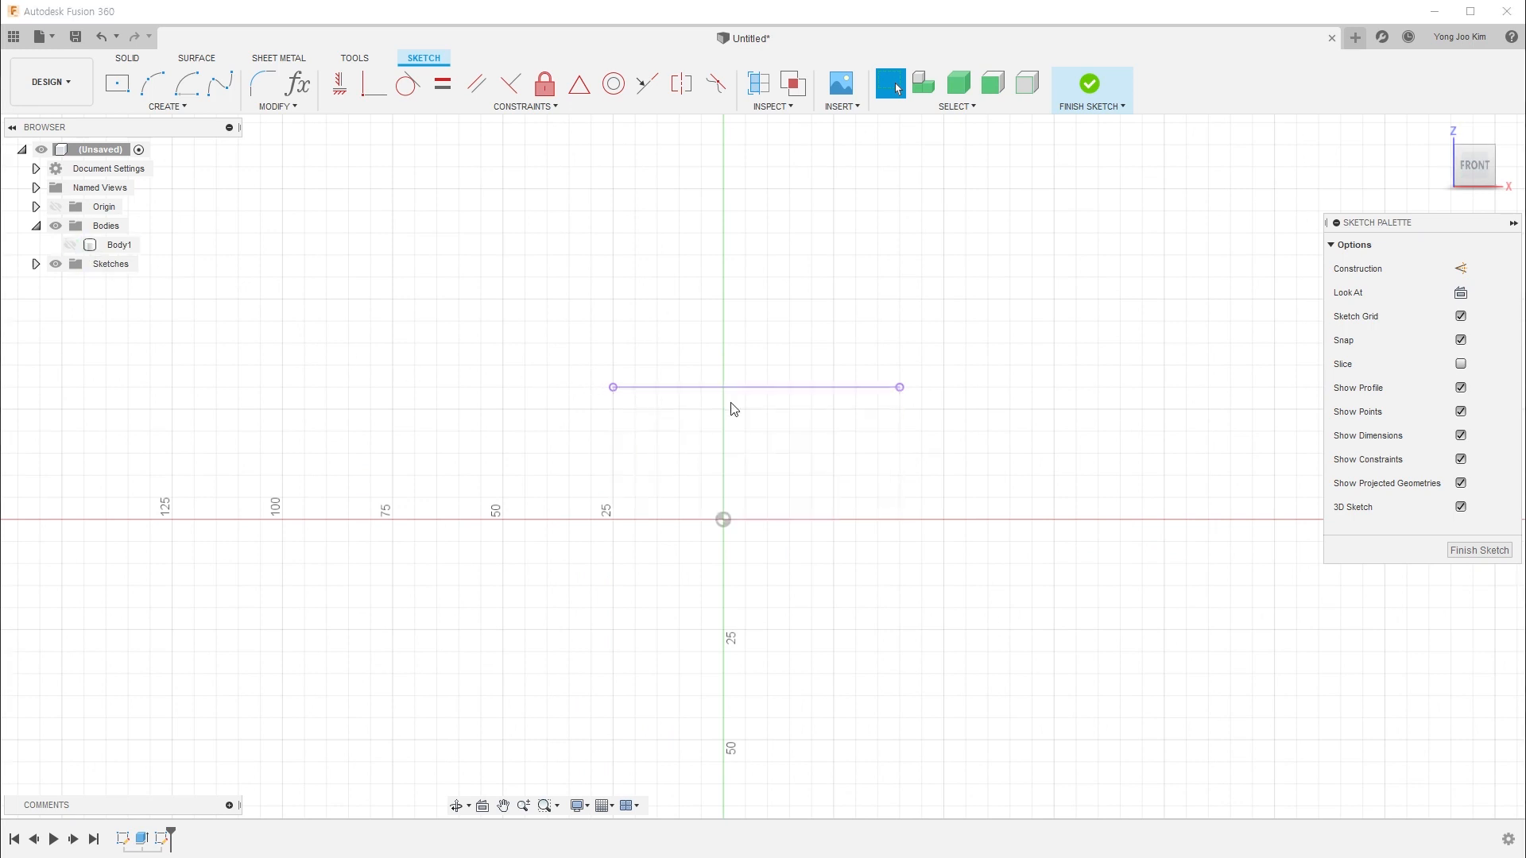
Sketch a circle that crosses the projected line, centred above it at about X 7.5 mm, Z 39.2 mm
{"action": "left_click", "coordinate": [647, 326]}
{"action": "key", "text": "c"}
{"action": "left_click", "coordinate": [757, 347]}
{"action": "left_click", "coordinate": [802, 423]}
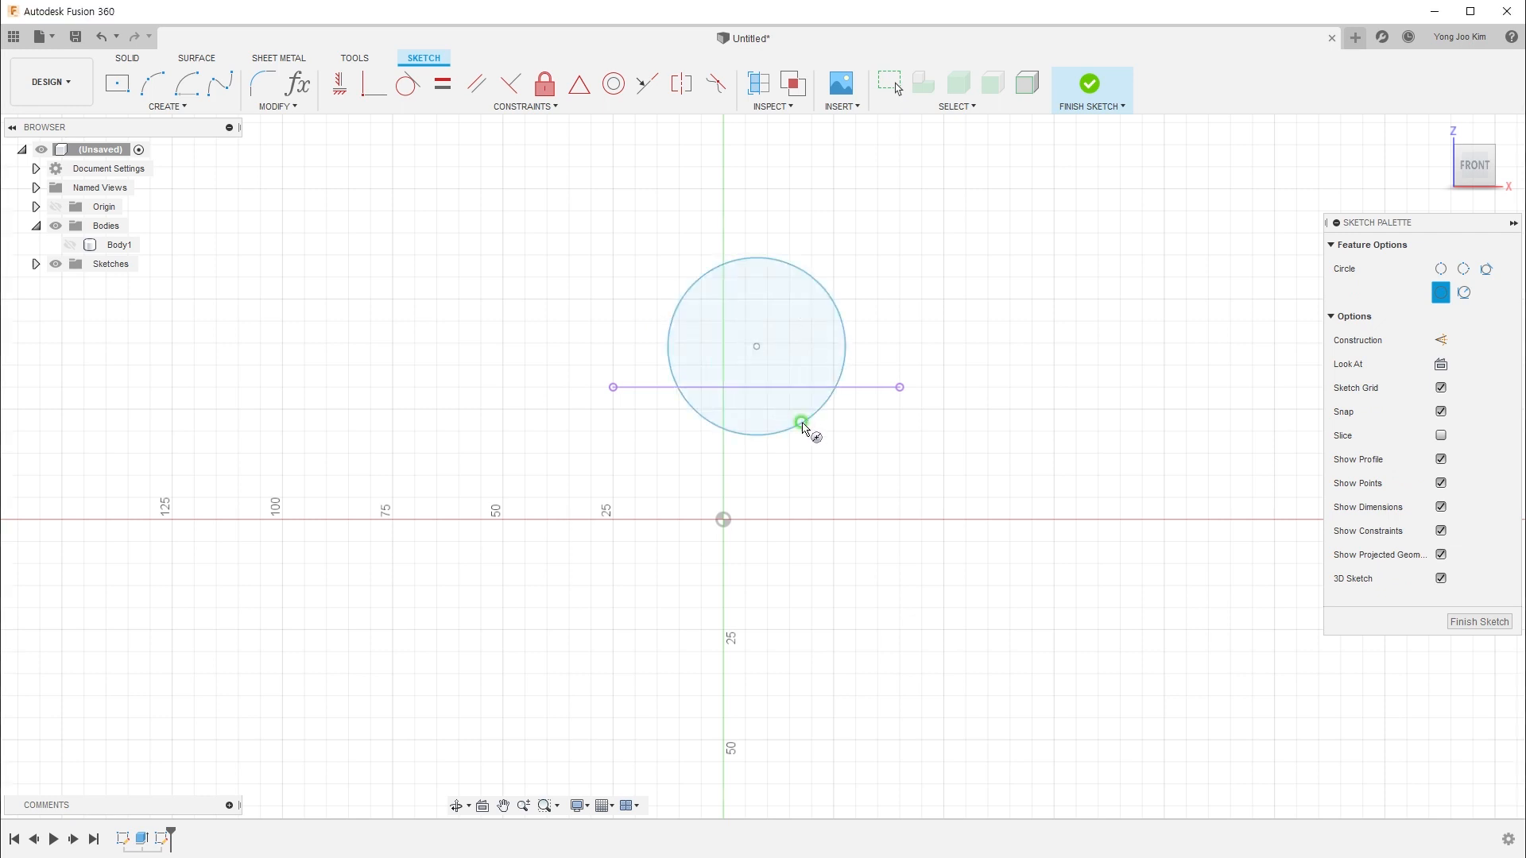
{"action": "key", "text": "Escape"}
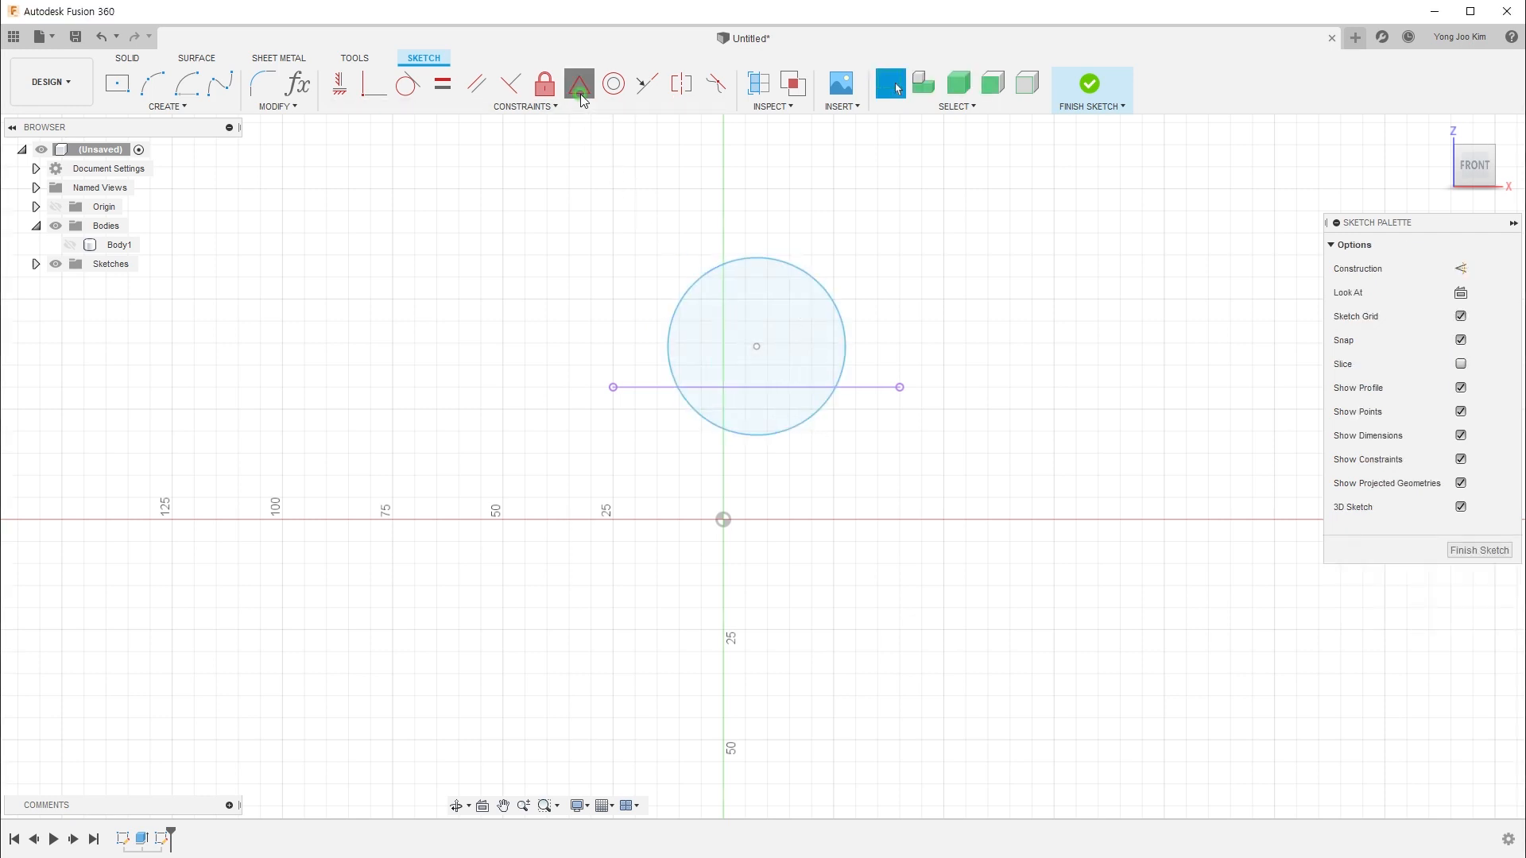
Constrain the circle's centre to be coincident with the projected line
{"action": "left_click", "coordinate": [580, 84]}
{"action": "left_click", "coordinate": [757, 346]}
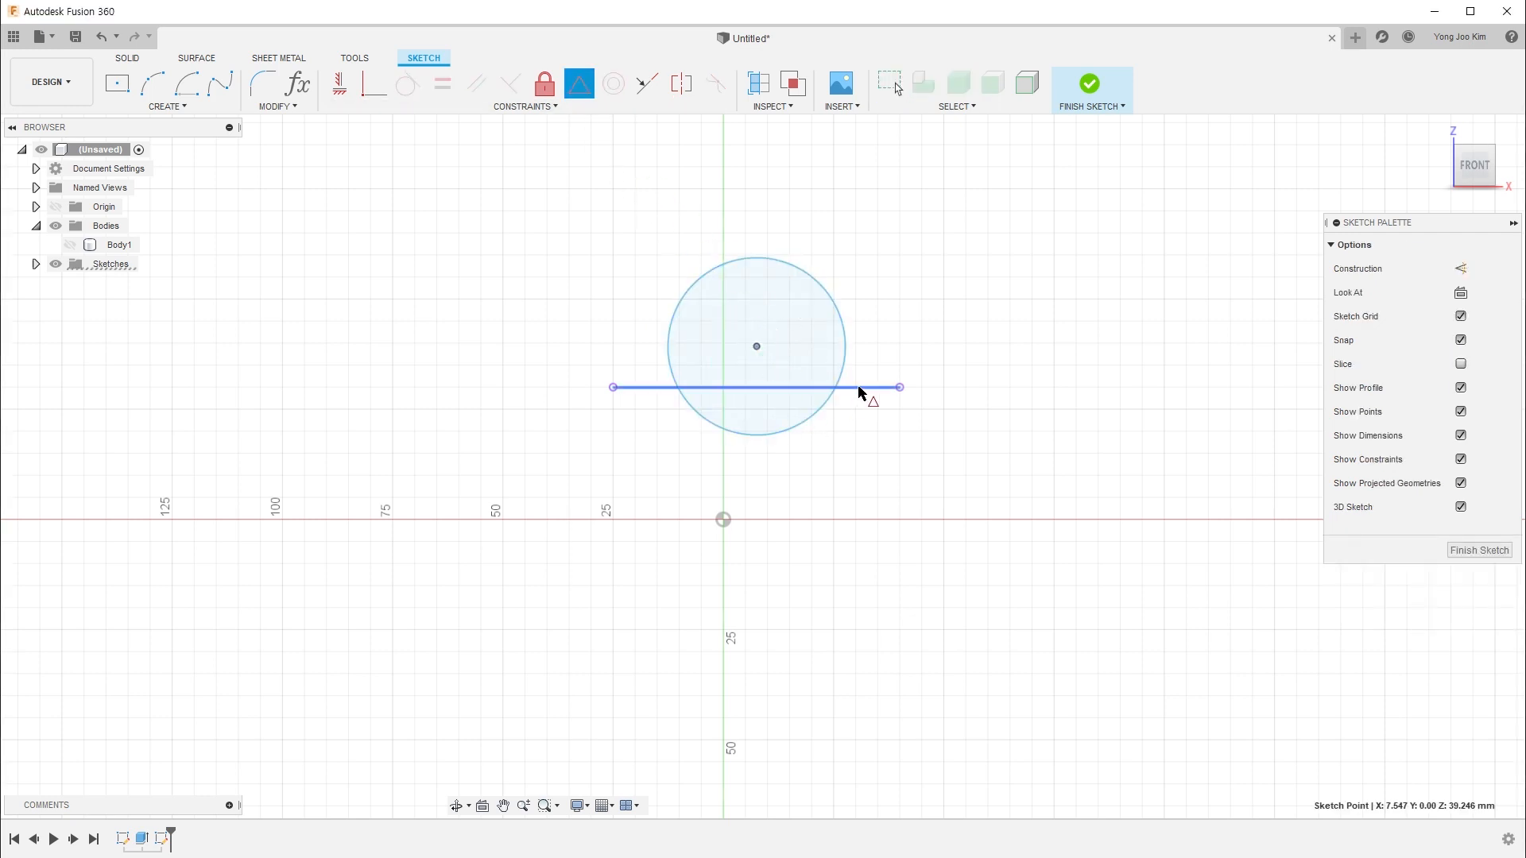
{"action": "left_click", "coordinate": [861, 388]}
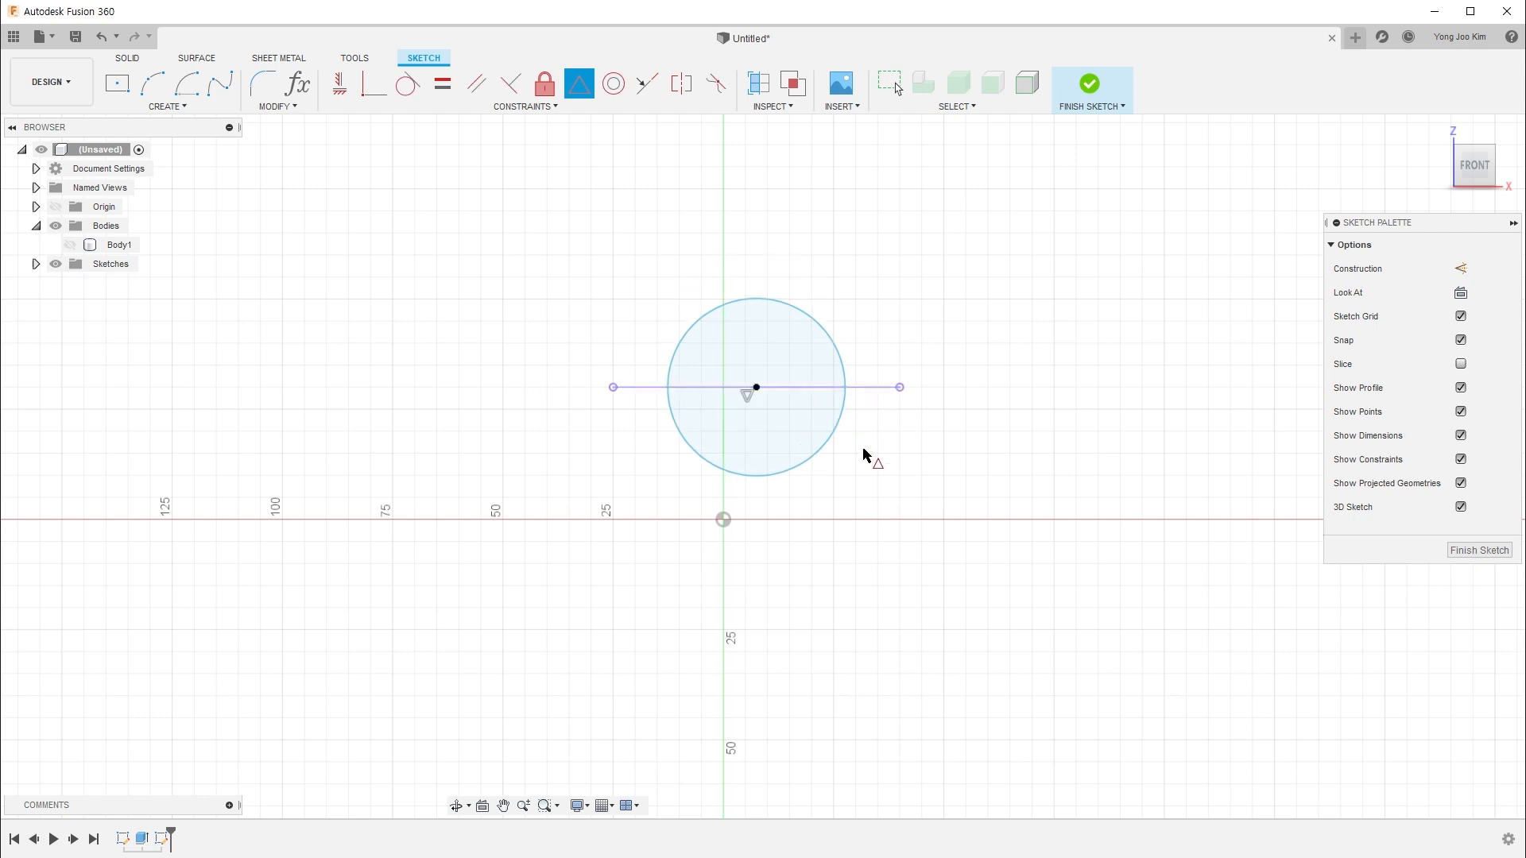
{"action": "key", "text": "Escape"}
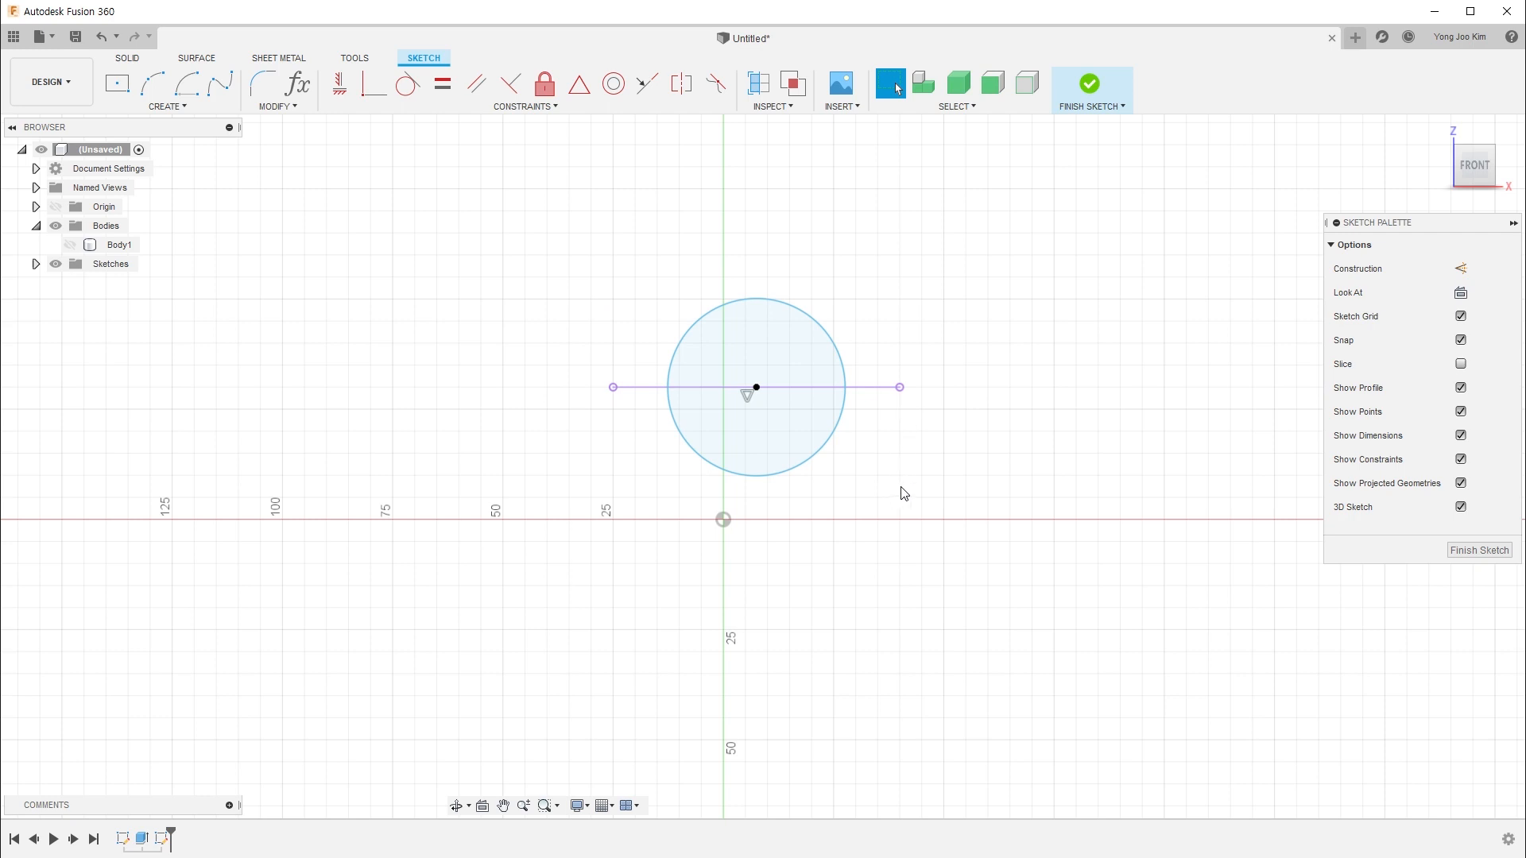
Undo the coincident constraint, the circle, the hiding of Body1 and the edge projection
{"action": "key", "text": "ctrl+z"}
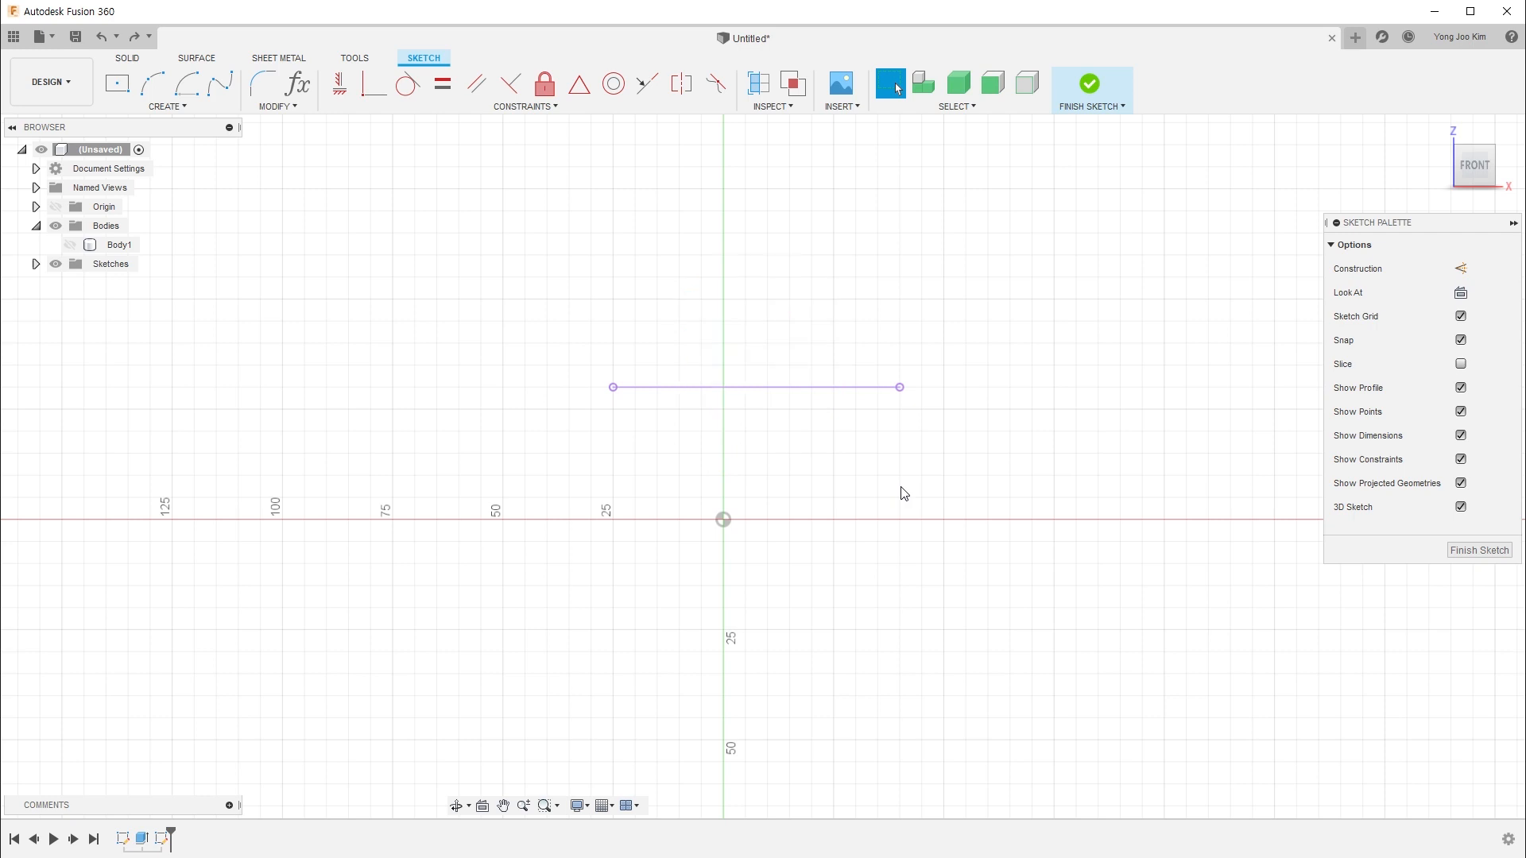
{"action": "key", "text": "ctrl+z"}
{"action": "key", "text": "ctrl+z"}
In the front view, sketch a circle overlapping the box's top edge, centred at about X 15 mm, Z 40 mm
{"action": "mouse_move", "coordinate": [1055, 462]}
{"action": "middle_mouse_down", "text": "shift"}
{"action": "mouse_move", "coordinate": [1023, 470]}
{"action": "mouse_move", "coordinate": [1026, 516]}
{"action": "mouse_move", "coordinate": [1069, 552]}
{"action": "middle_mouse_up", "text": "shift"}
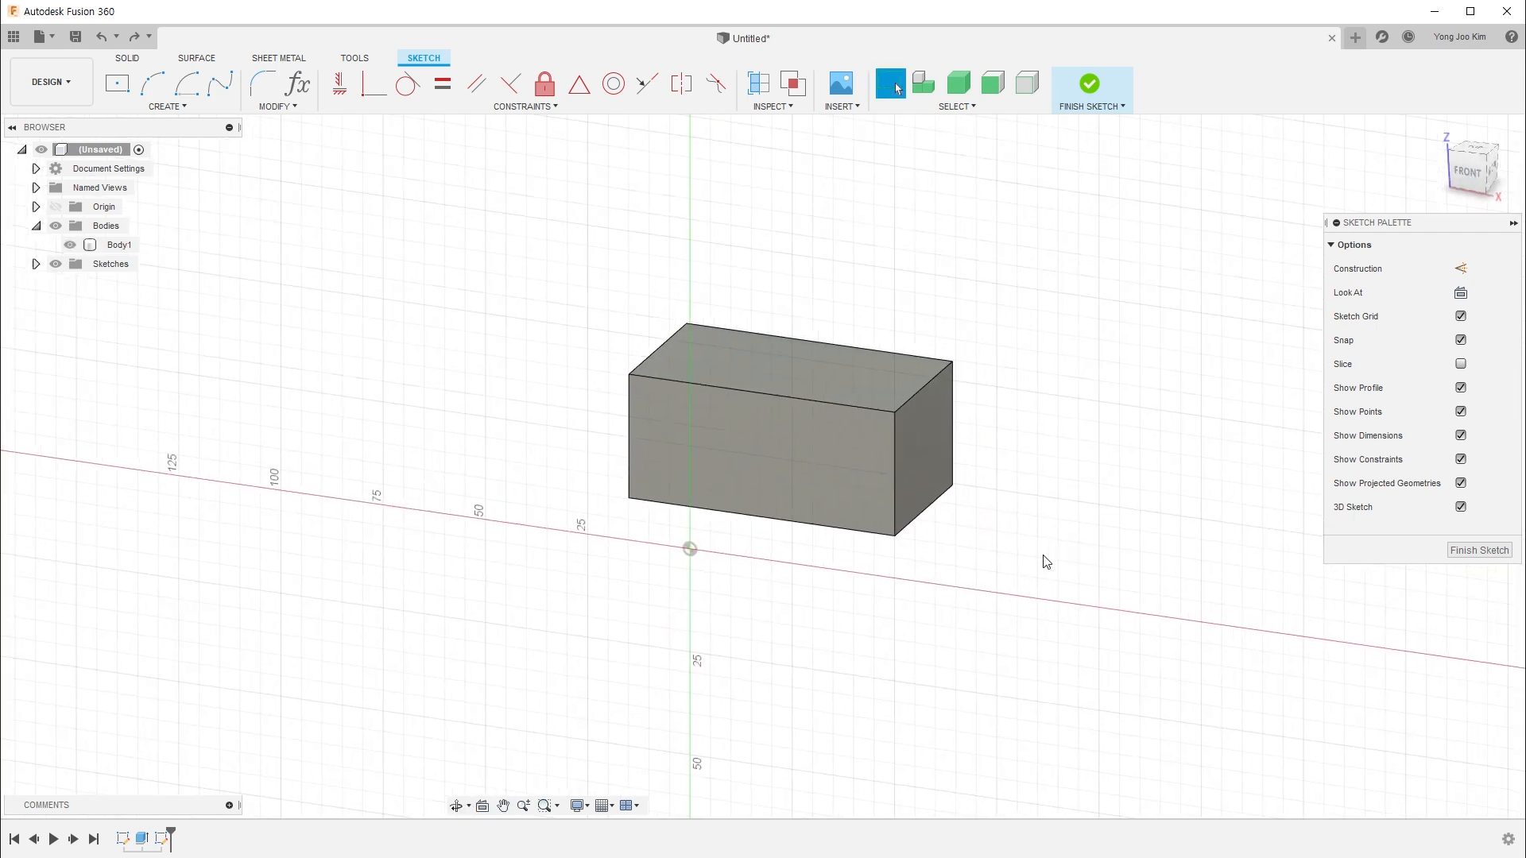
{"action": "left_click", "coordinate": [1469, 170]}
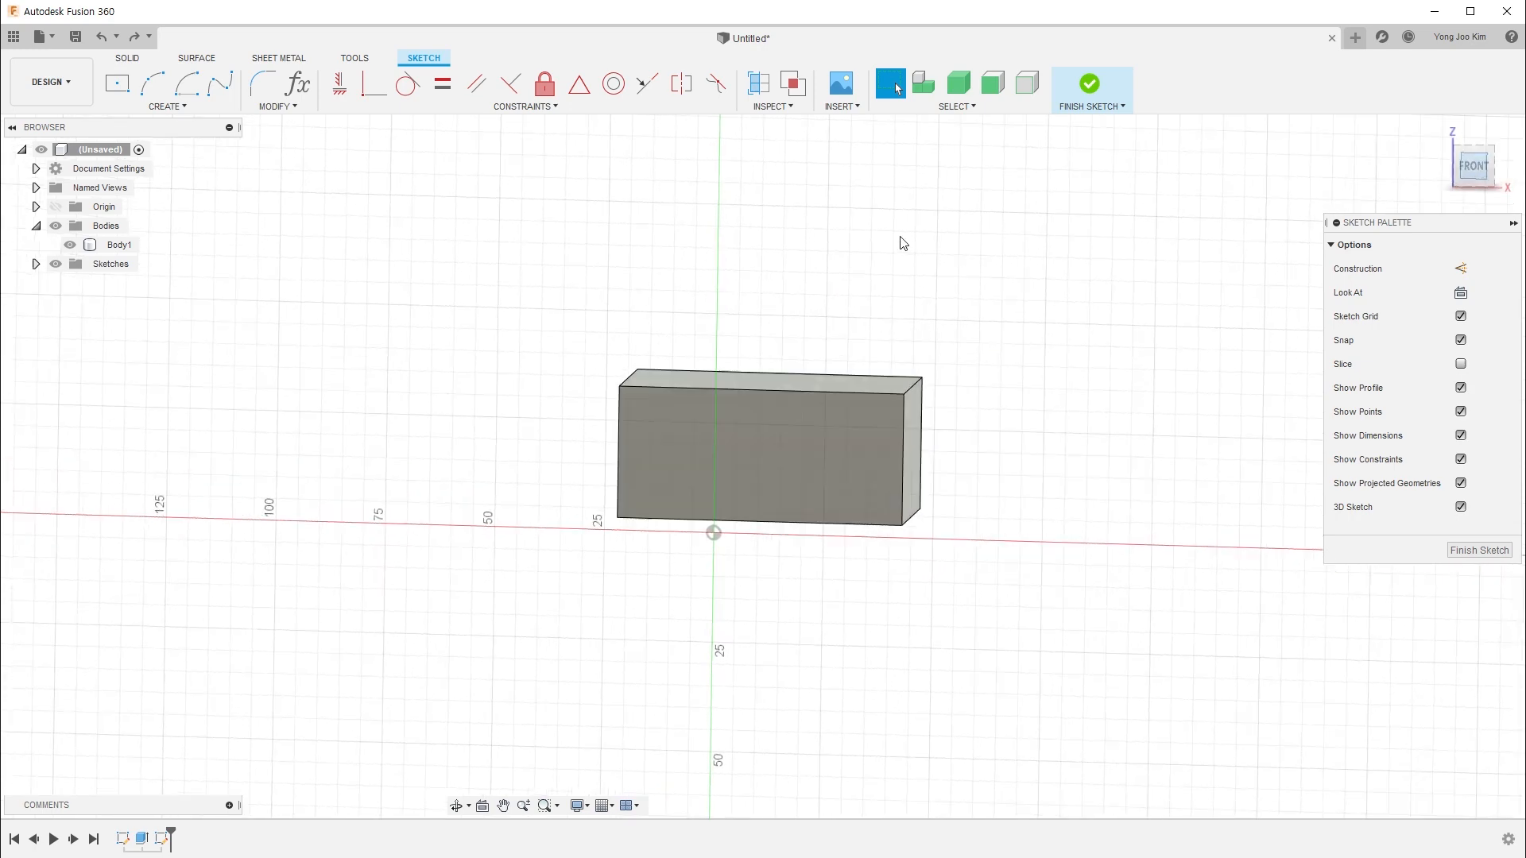
{"action": "key", "text": "c"}
{"action": "left_click", "coordinate": [792, 346]}
{"action": "left_click", "coordinate": [823, 442]}
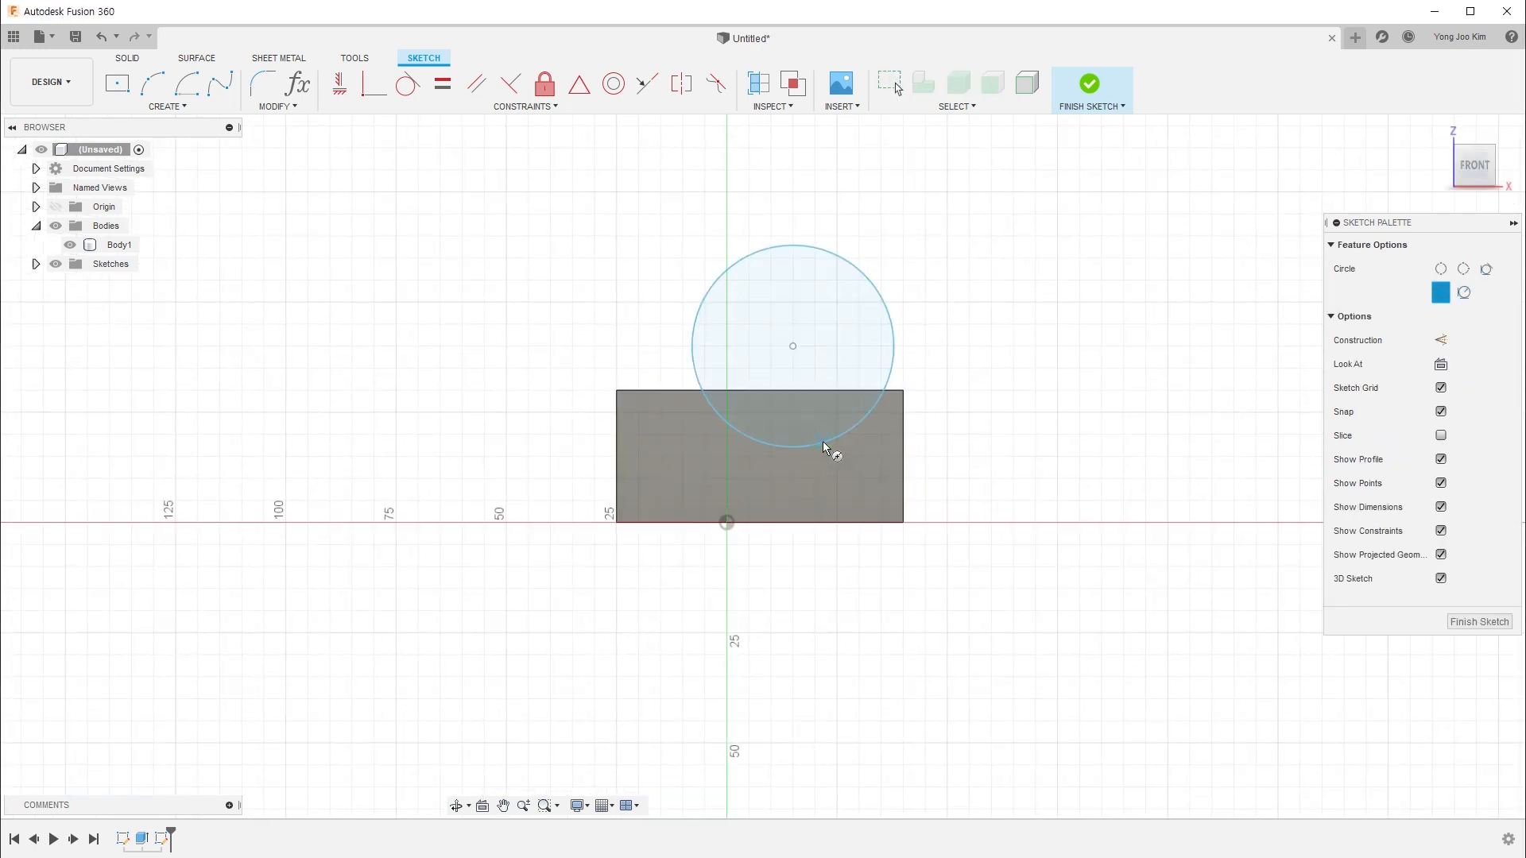
{"action": "key", "text": "Escape"}
Make the circle's centre coincident with the box's top edge and inspect the automatically projected line on the sketch plane
{"action": "left_click", "coordinate": [579, 83]}
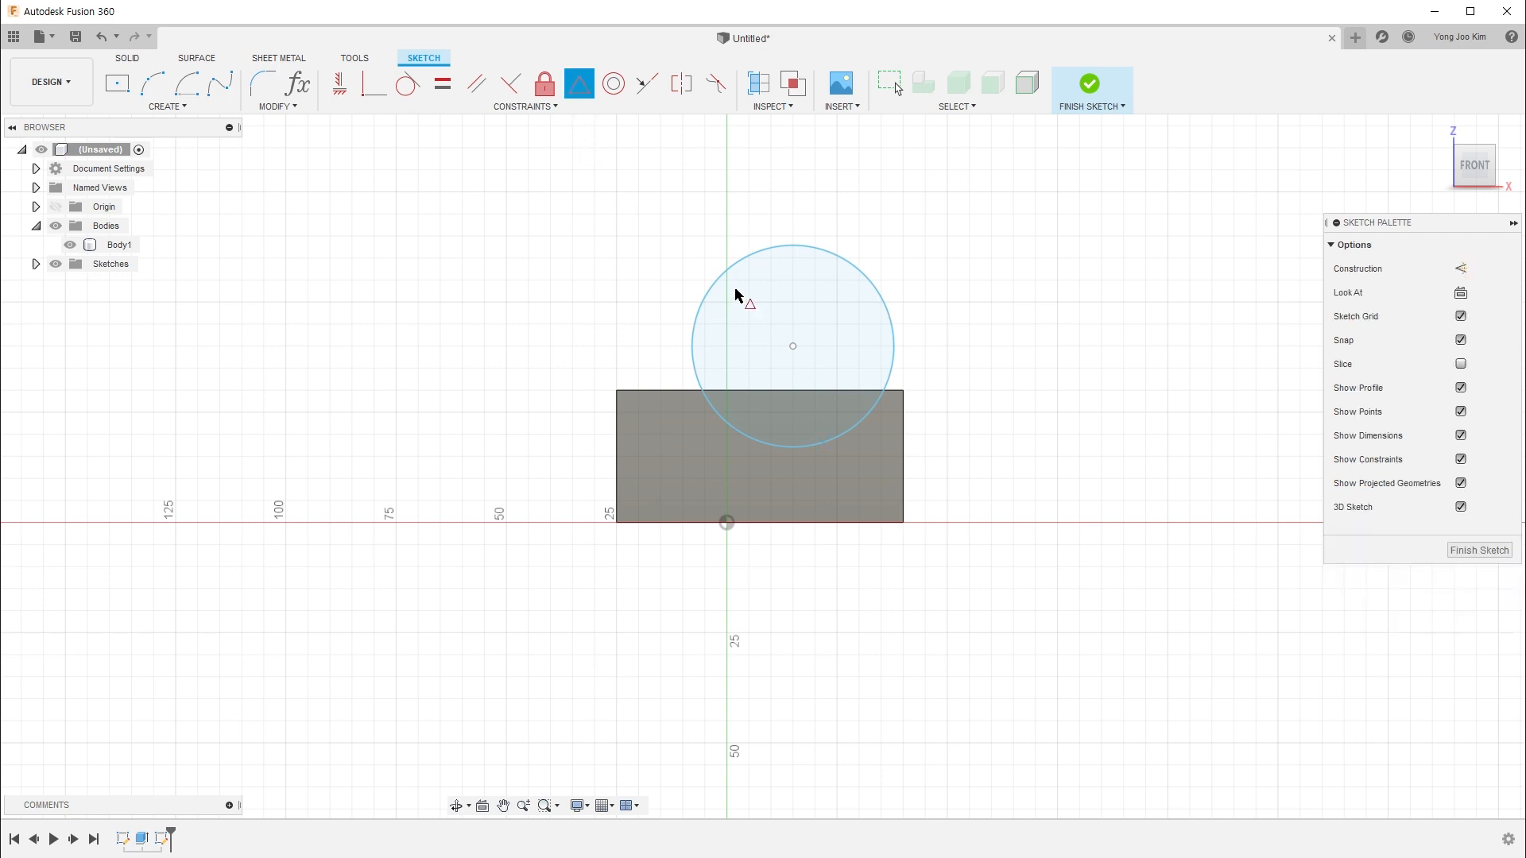
{"action": "left_click", "coordinate": [792, 346]}
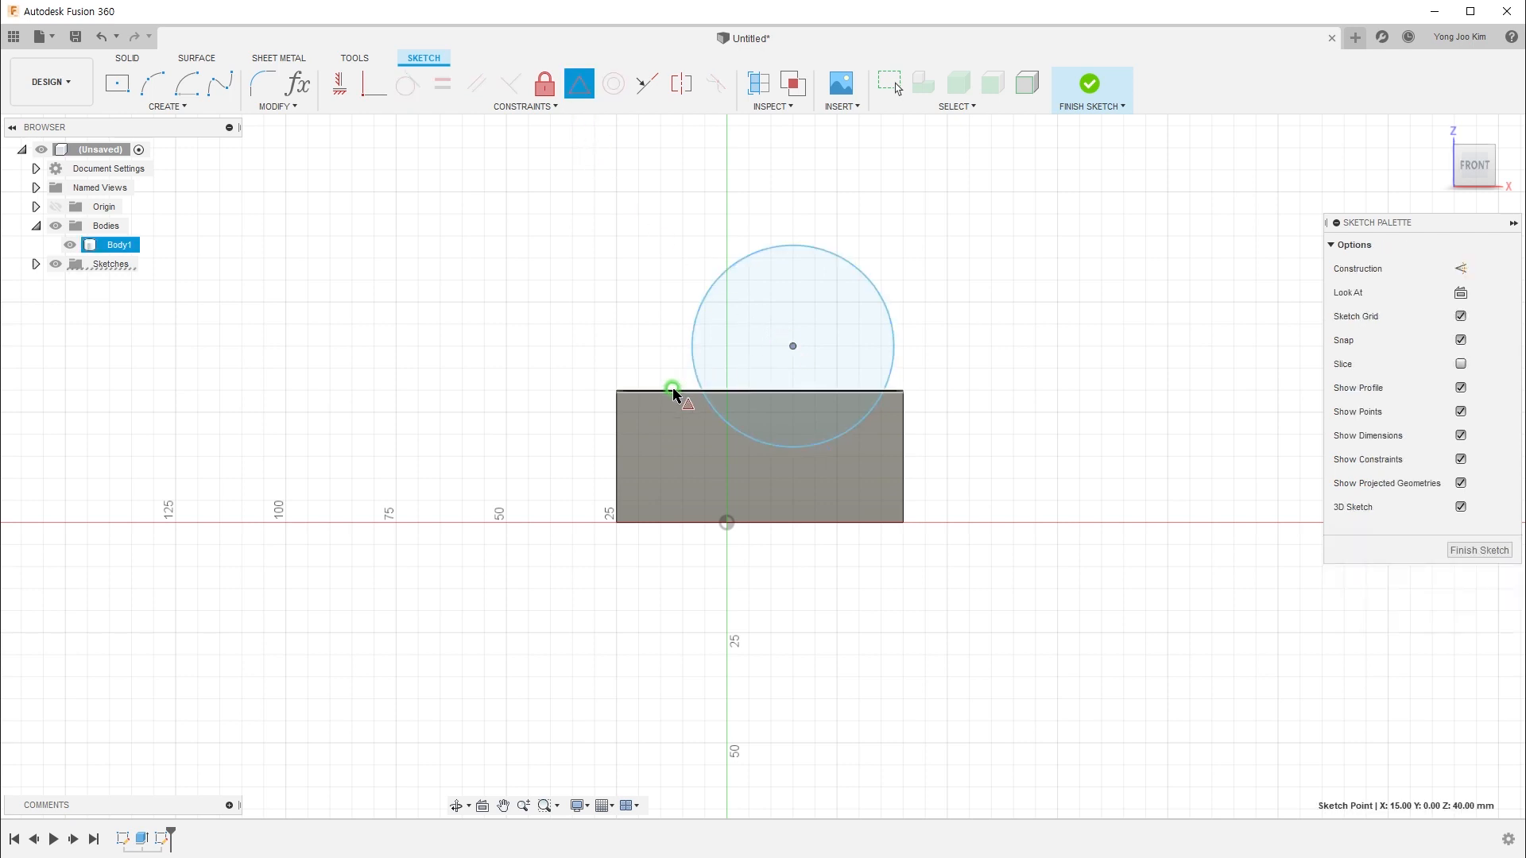
{"action": "left_click", "coordinate": [672, 391]}
{"action": "key", "text": "Escape"}
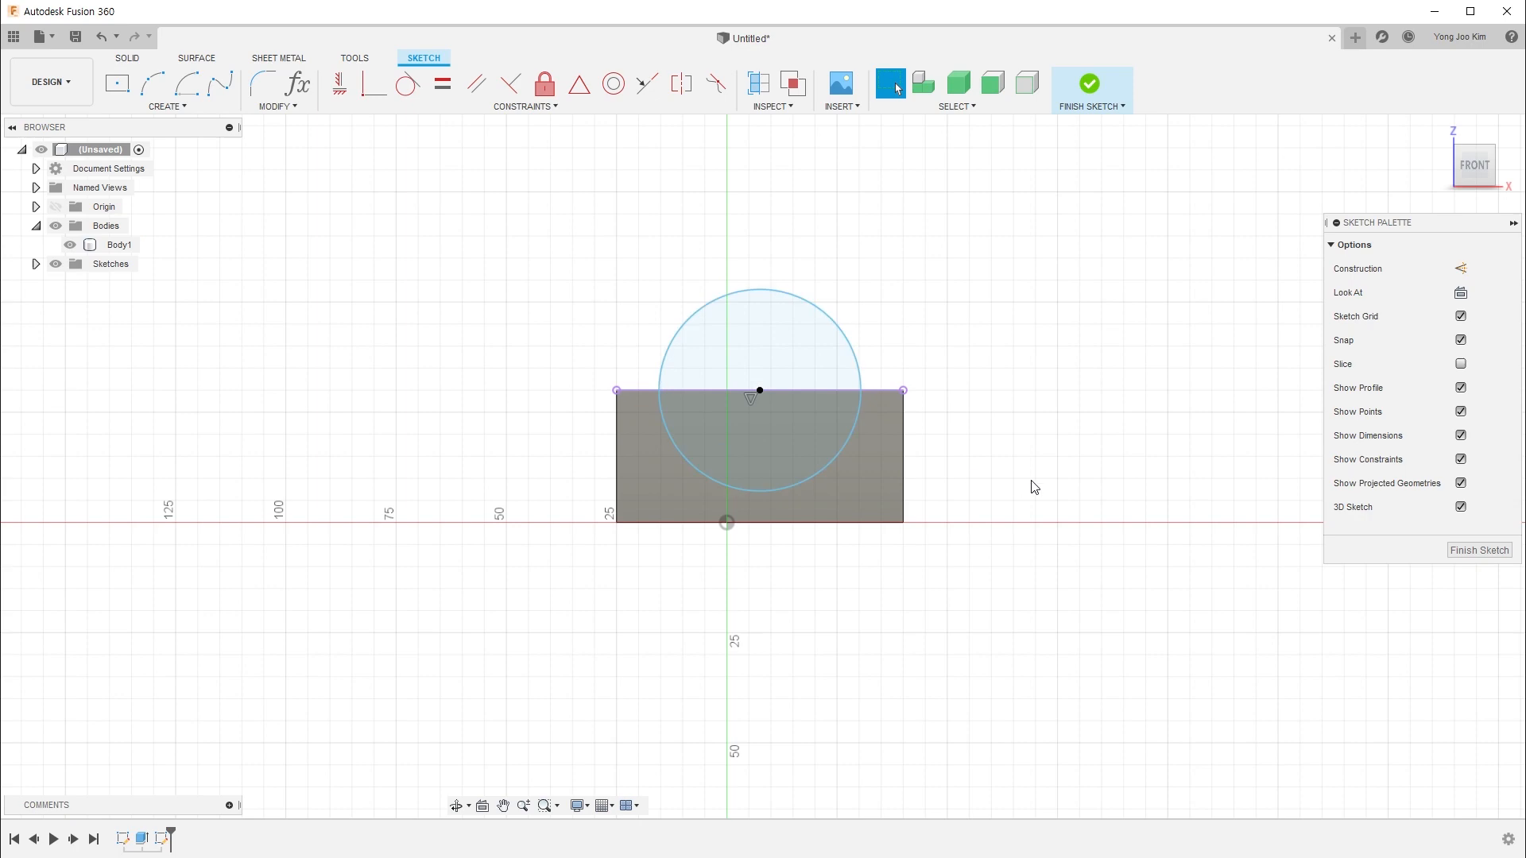
{"action": "mouse_move", "coordinate": [960, 474]}
{"action": "middle_mouse_down", "text": "shift"}
{"action": "mouse_move", "coordinate": [996, 477]}
{"action": "mouse_move", "coordinate": [962, 491]}
{"action": "middle_mouse_up", "text": "shift"}
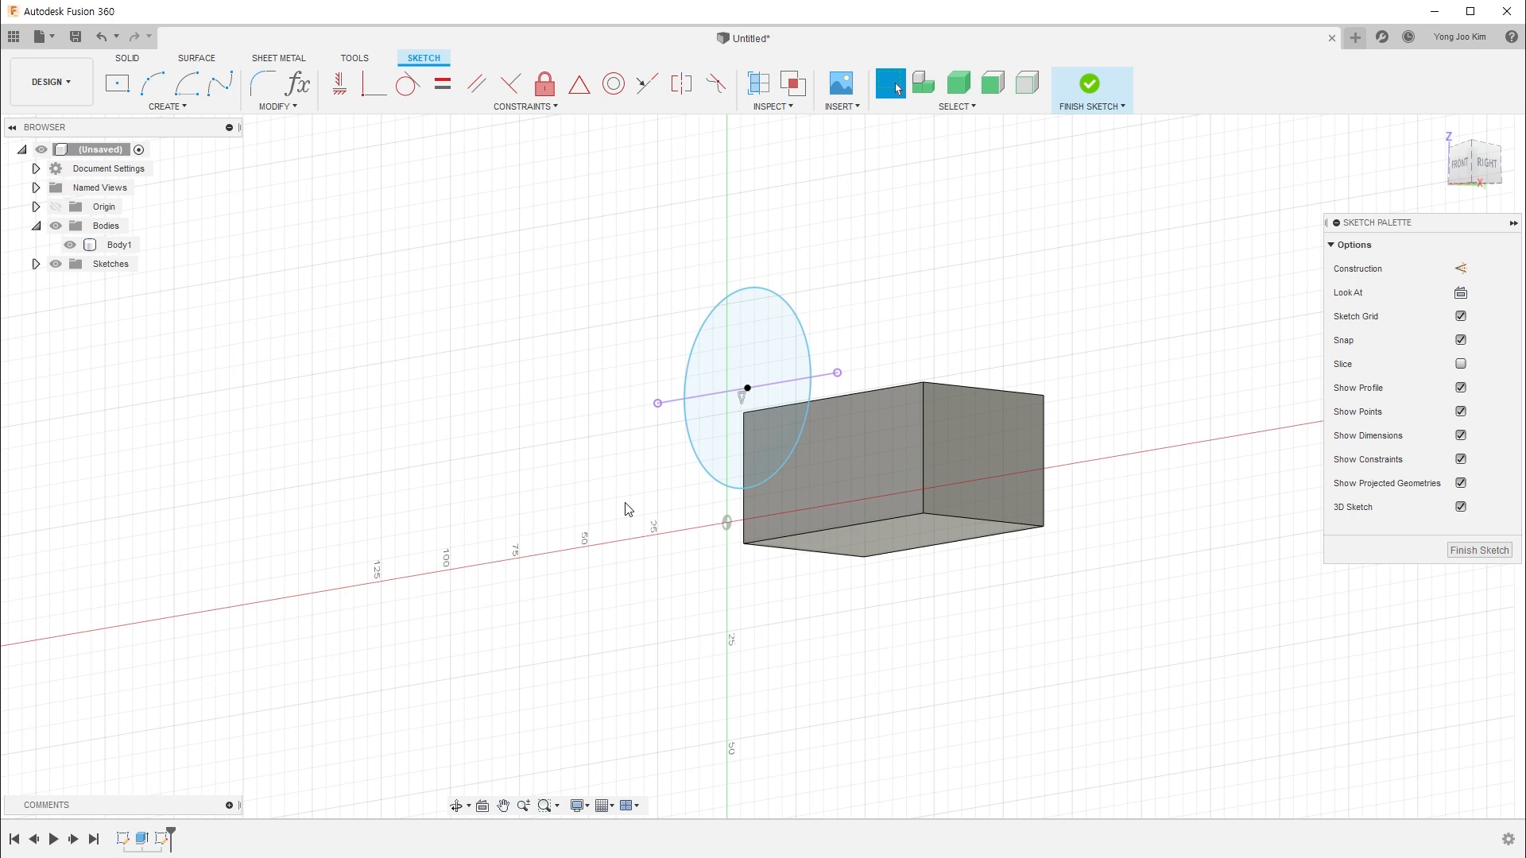
{"action": "left_click", "coordinate": [670, 400]}
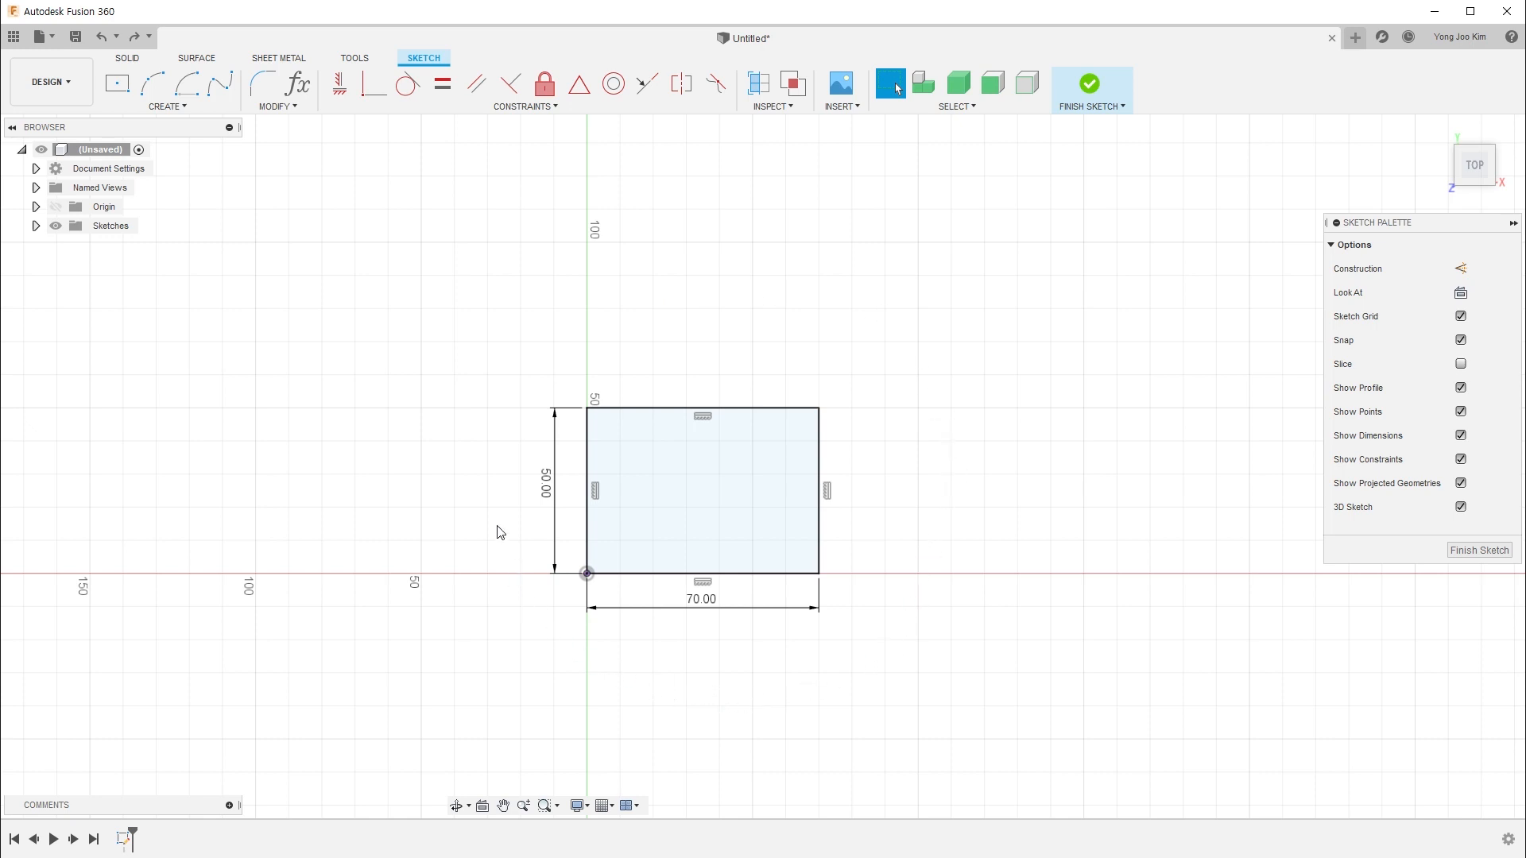
Sketch a 50 mm diameter circle centred on the midpoint of the rectangle's upper horizontal edge
{"action": "key", "text": "c"}
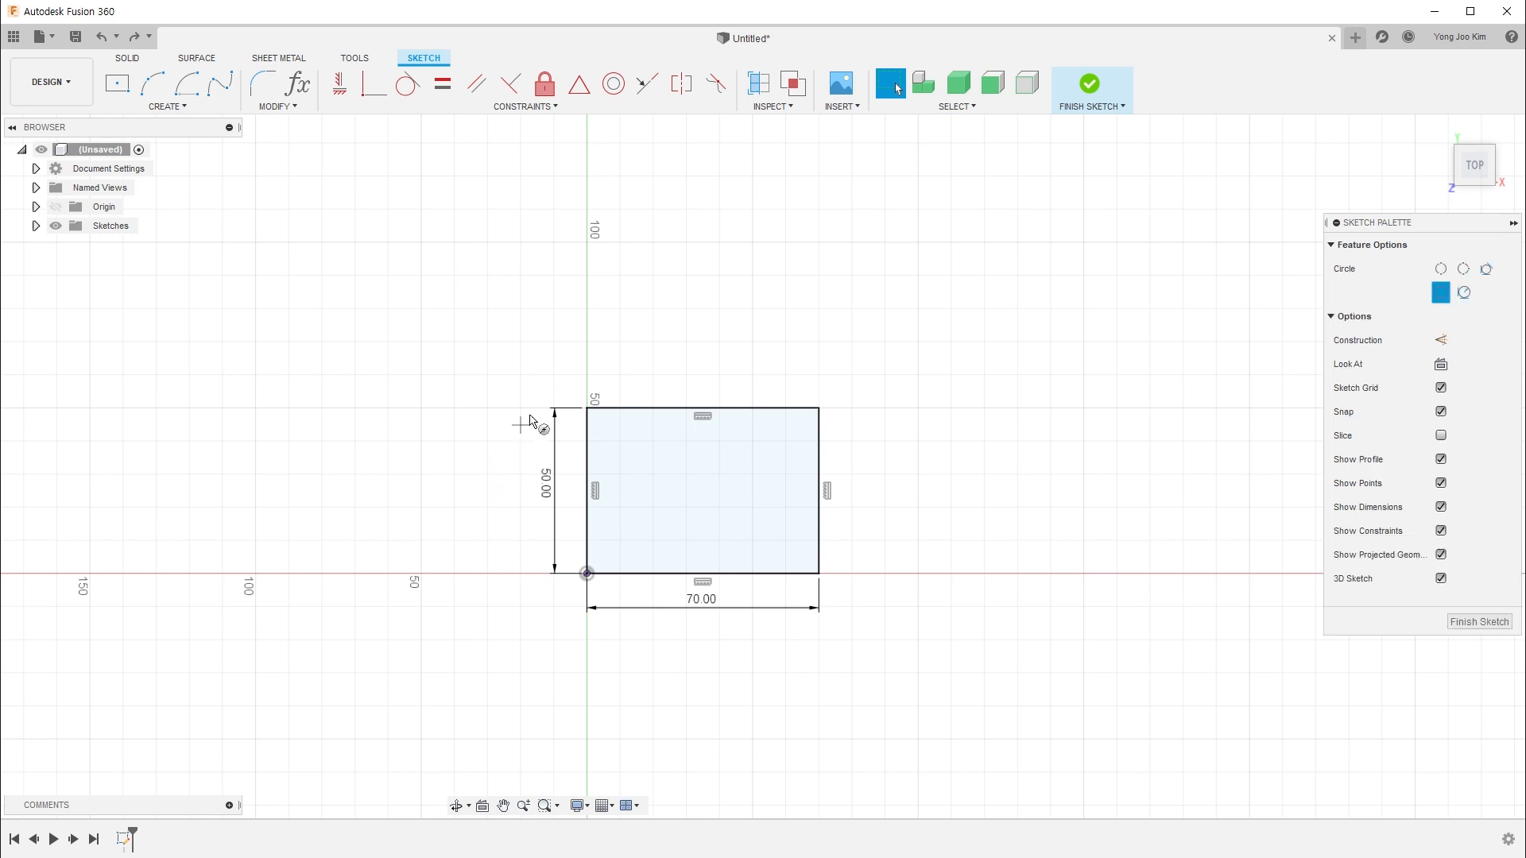
{"action": "left_click", "coordinate": [703, 410]}
{"action": "left_click", "coordinate": [755, 474]}
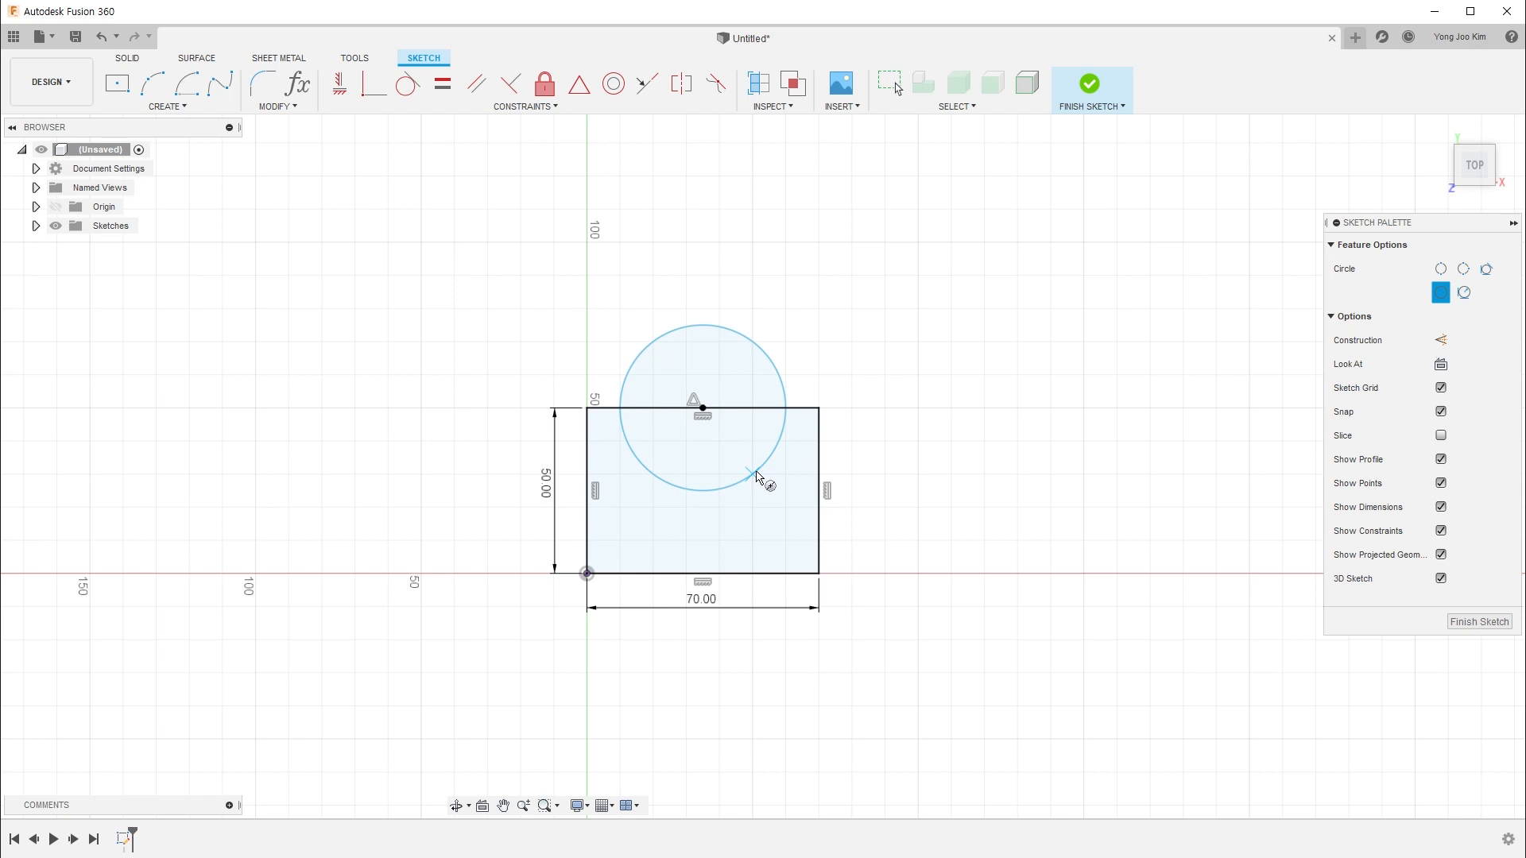
{"action": "key", "text": "Escape"}
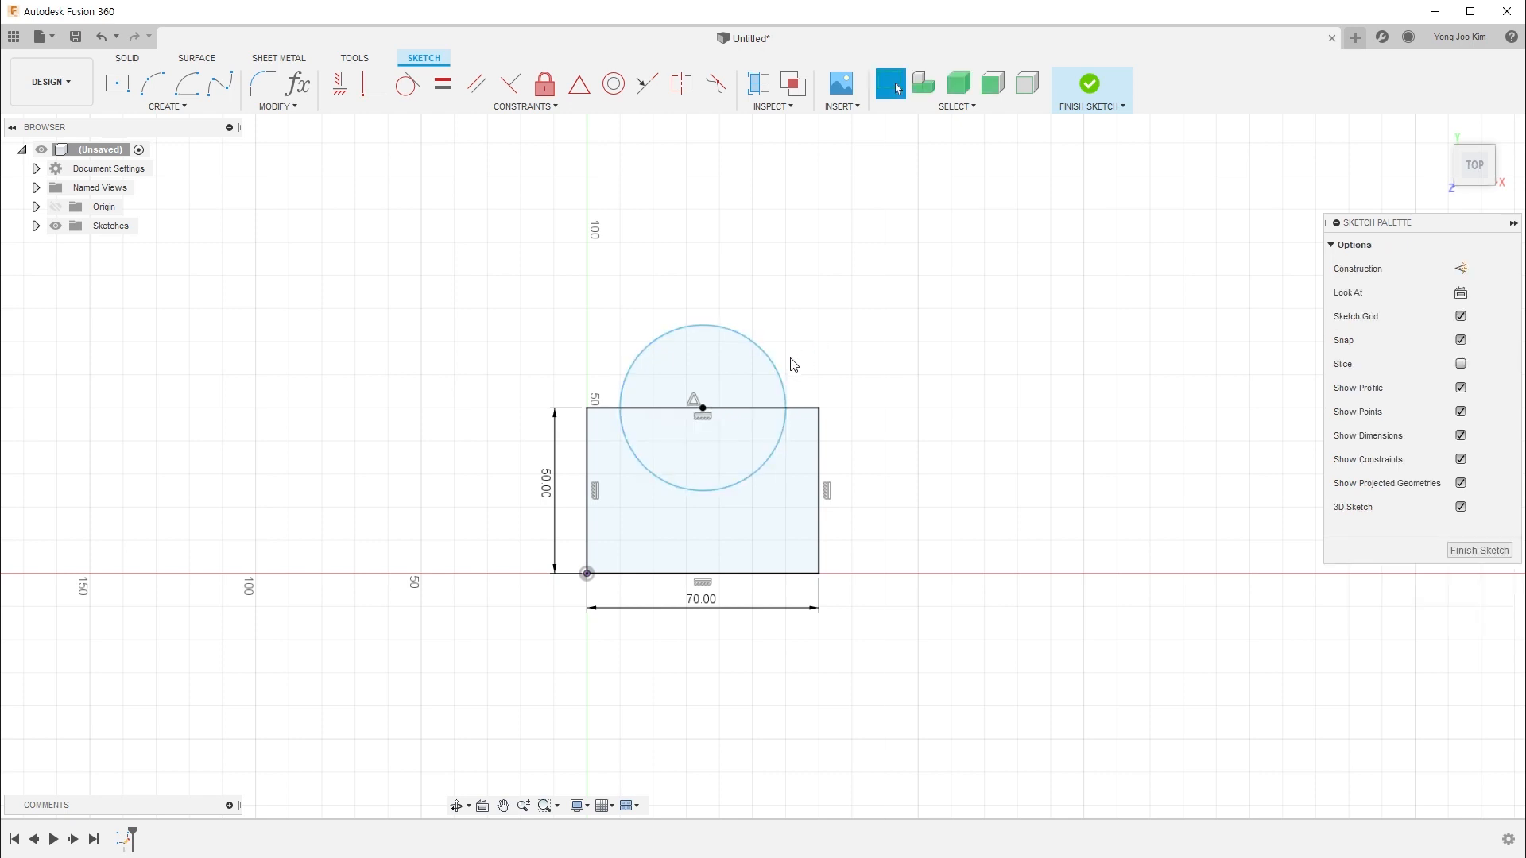
Try to move the circle 30 mm in Y while its centre is constrained to the rectangle edge's midpoint
{"action": "key", "text": "m"}
{"action": "left_click", "coordinate": [769, 356]}
{"action": "left_click_drag", "start_coordinate": [703, 366], "coordinate": [698, 264]}
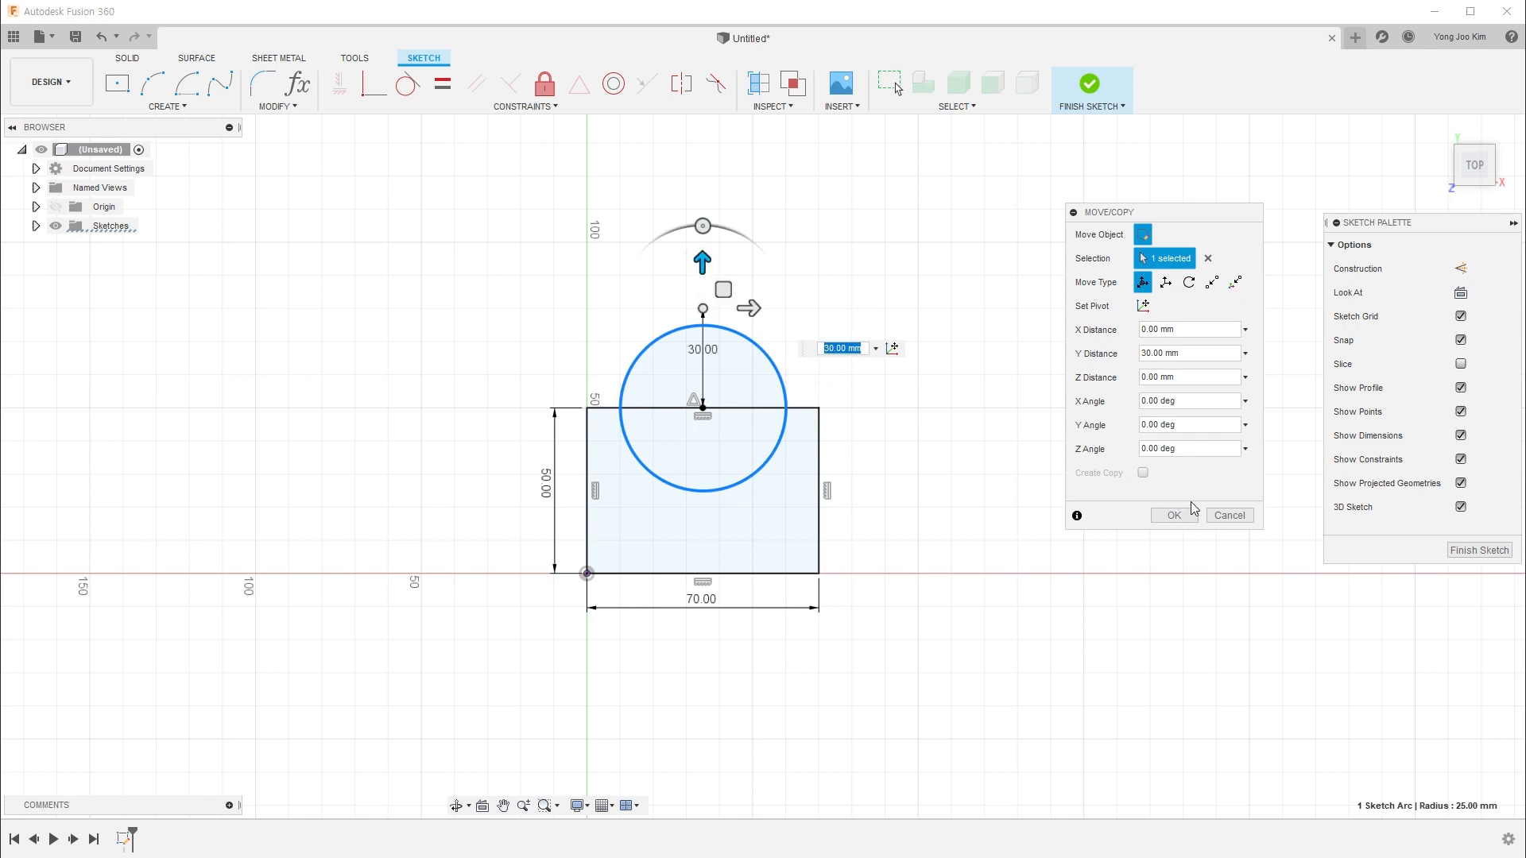
{"action": "left_click", "coordinate": [1224, 516]}
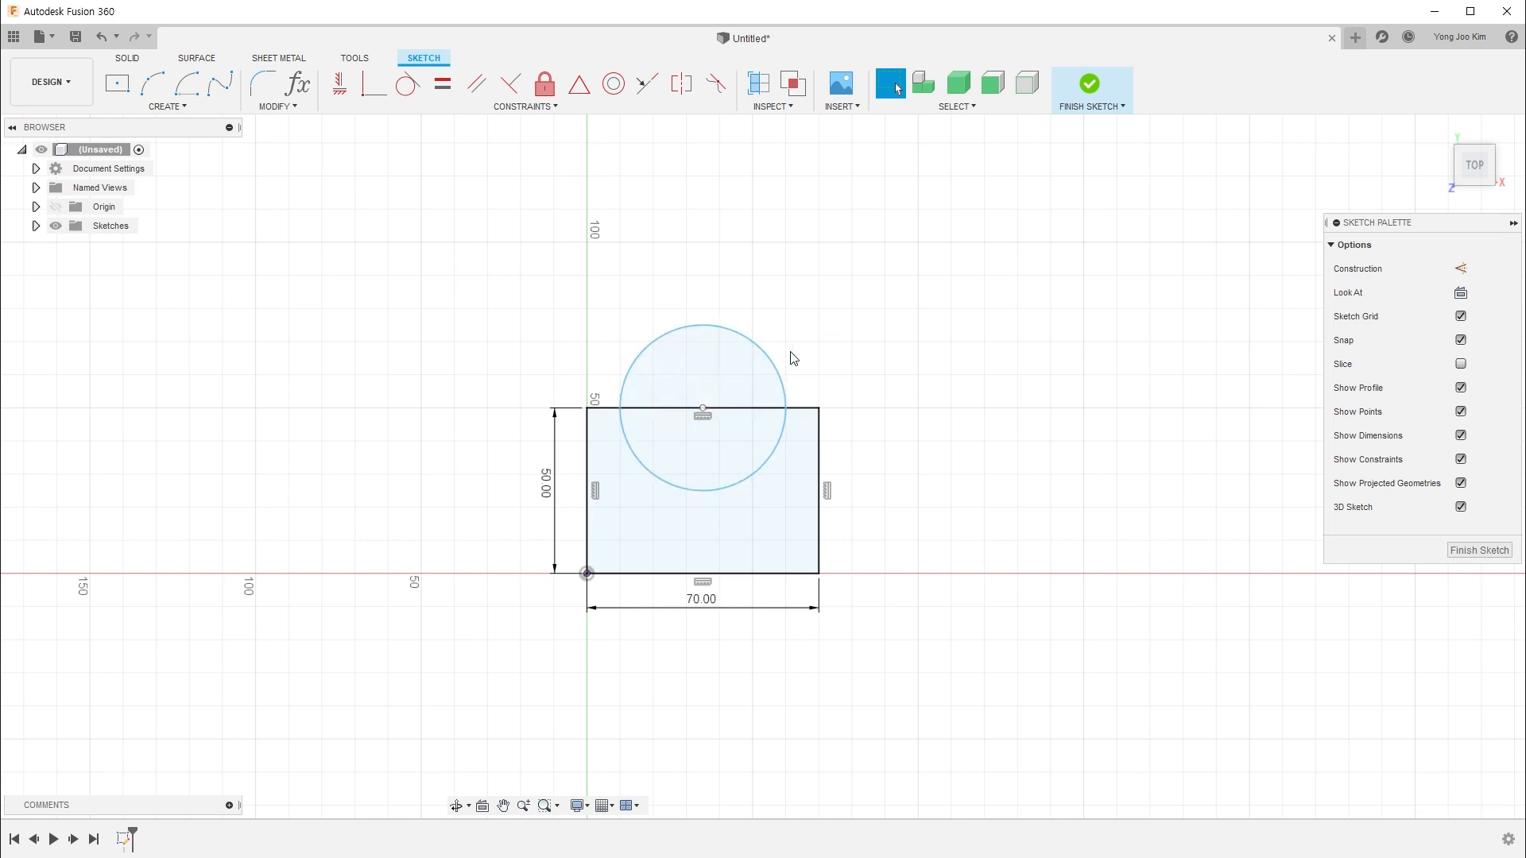
With the midpoint constraint removed, move the circle in the positive Y direction away from the rectangle's edge
{"action": "key", "text": "m"}
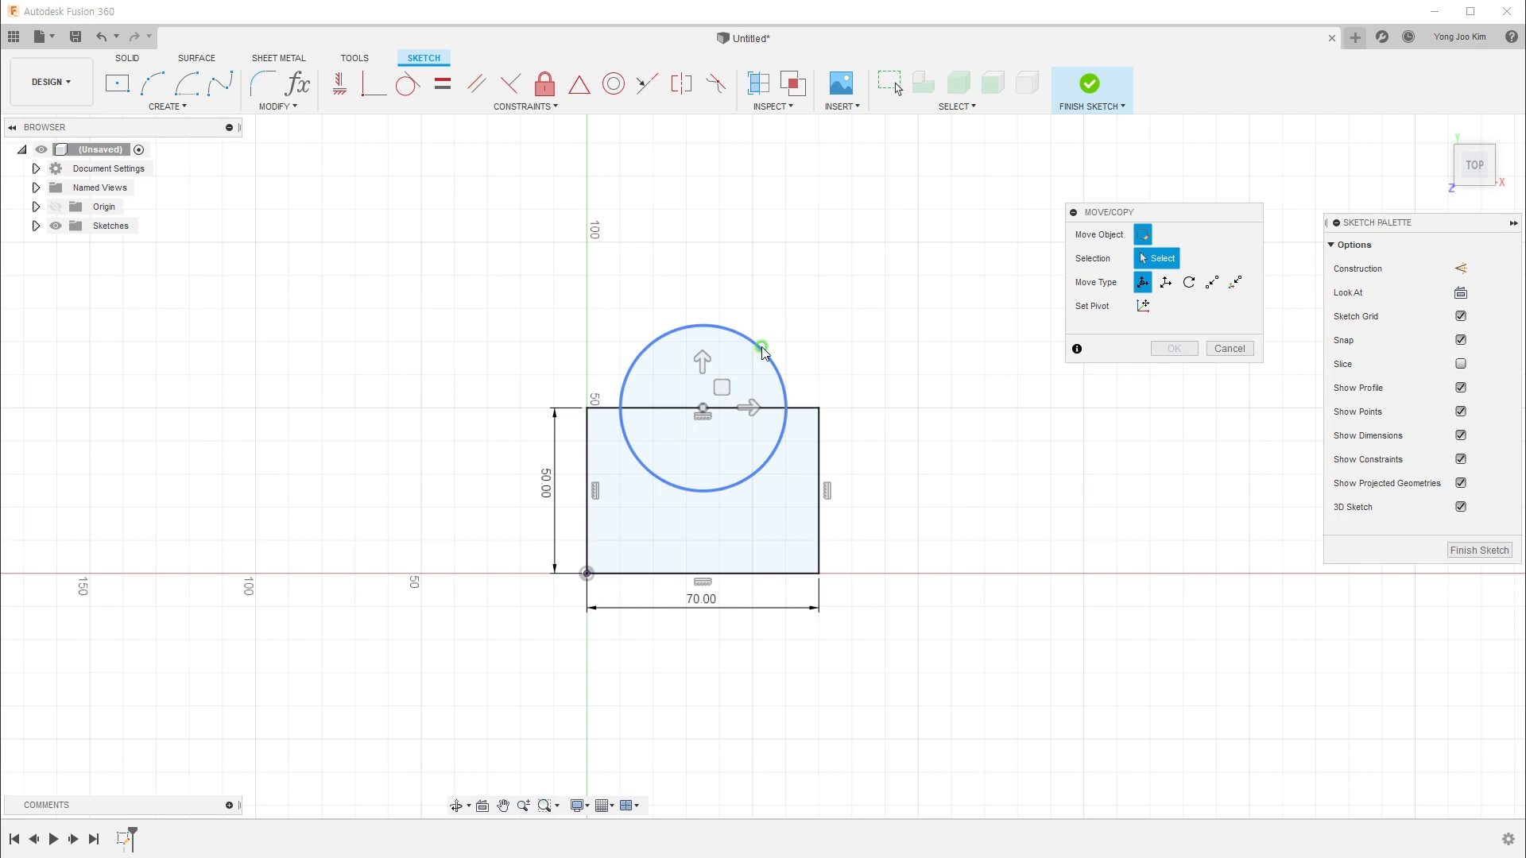
{"action": "left_click", "coordinate": [766, 350]}
{"action": "left_click_drag", "start_coordinate": [704, 342], "coordinate": [706, 242]}
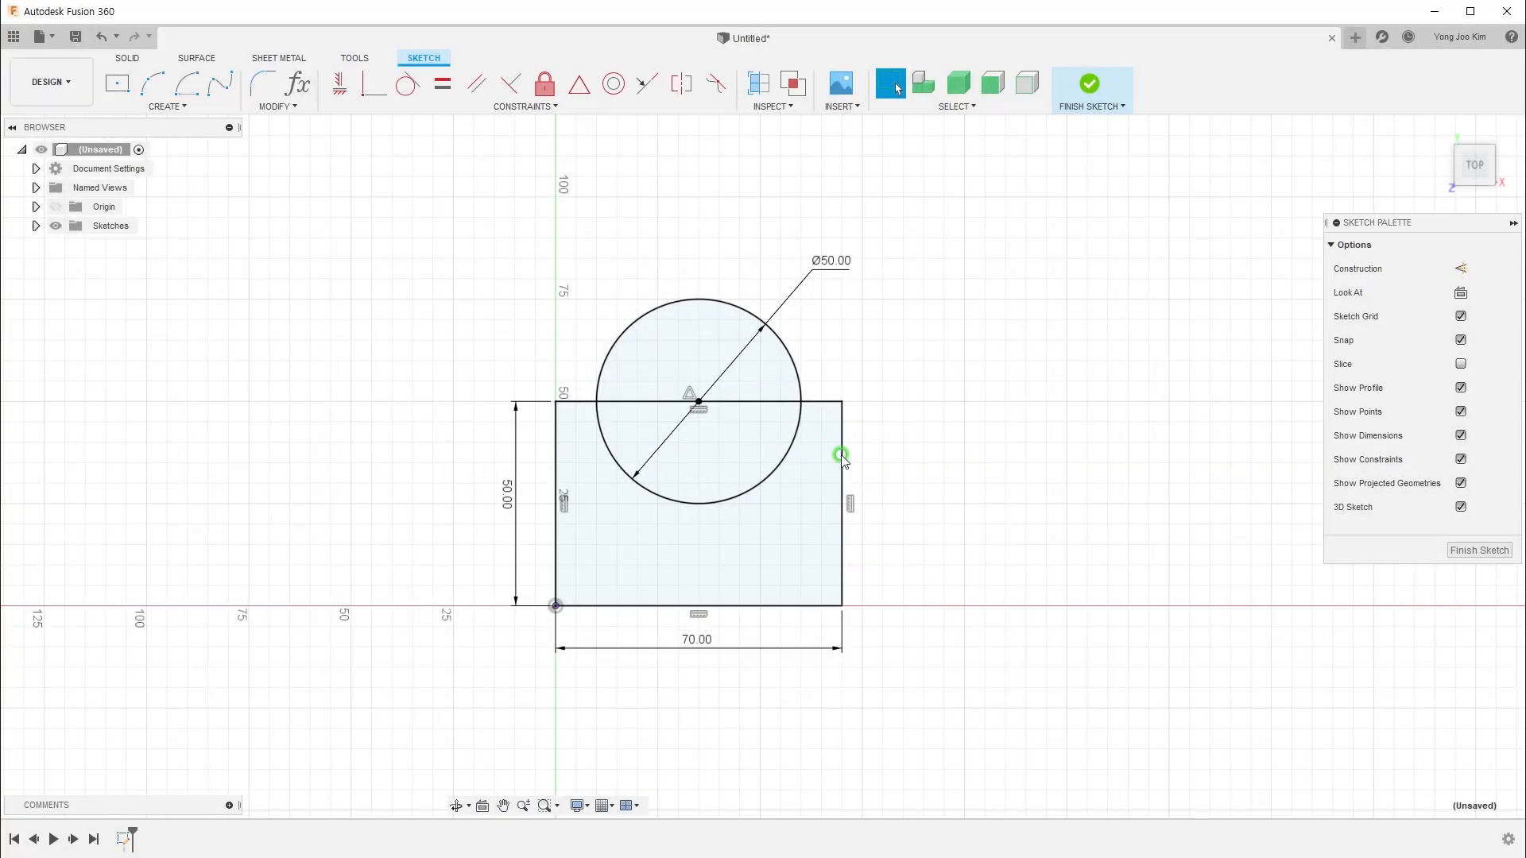
Review the selection filters and enable all of them with Select All
{"action": "left_click", "coordinate": [954, 111]}
{"action": "mouse_move", "coordinate": [983, 241]}
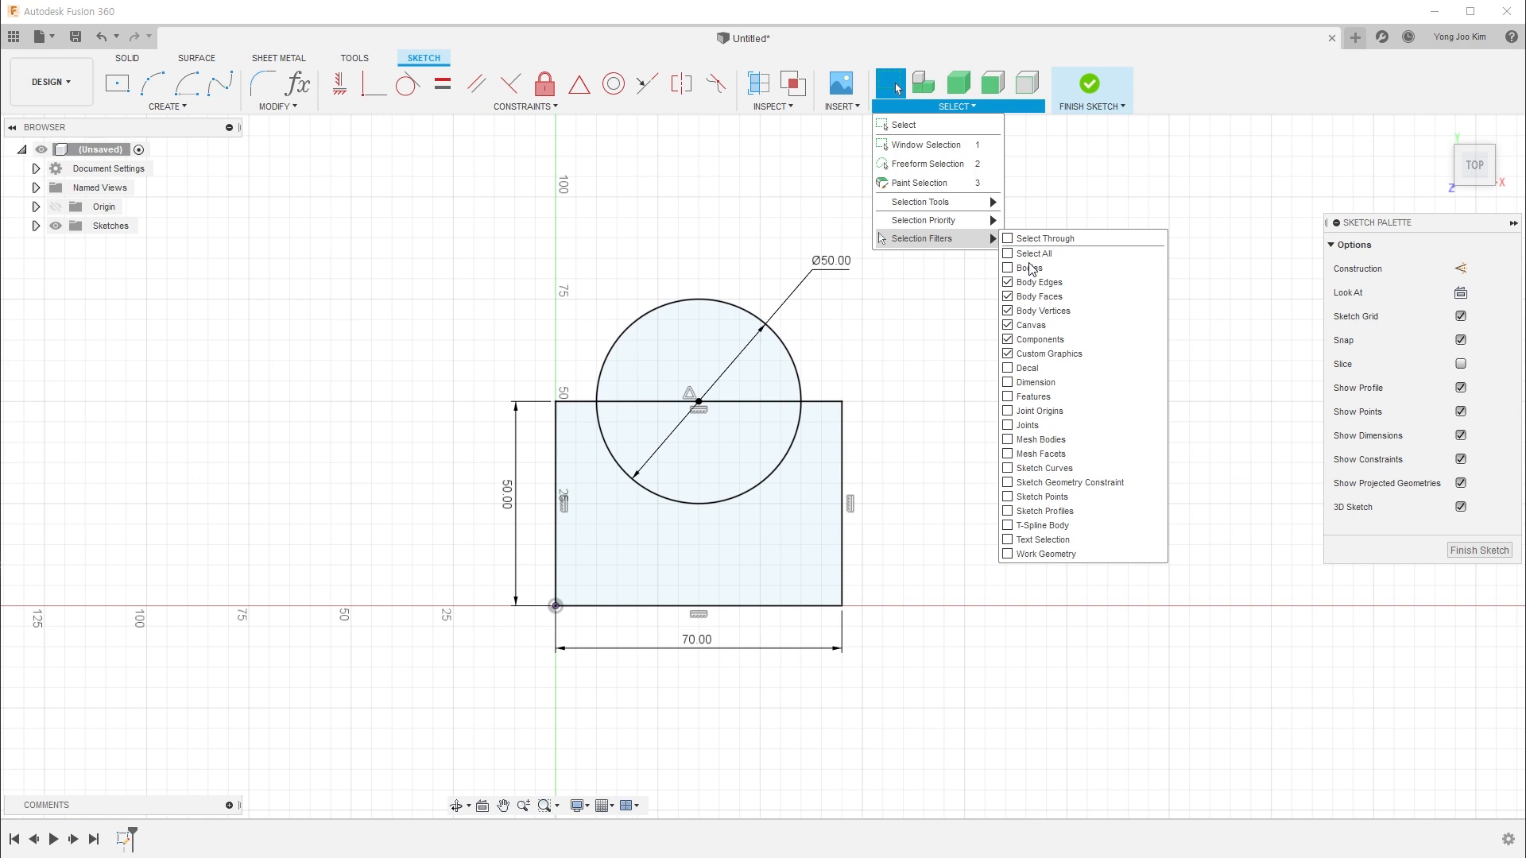
{"action": "left_click_drag", "start_coordinate": [995, 247], "coordinate": [1065, 262]}
{"action": "key", "text": "Escape"}
{"action": "left_click", "coordinate": [960, 111]}
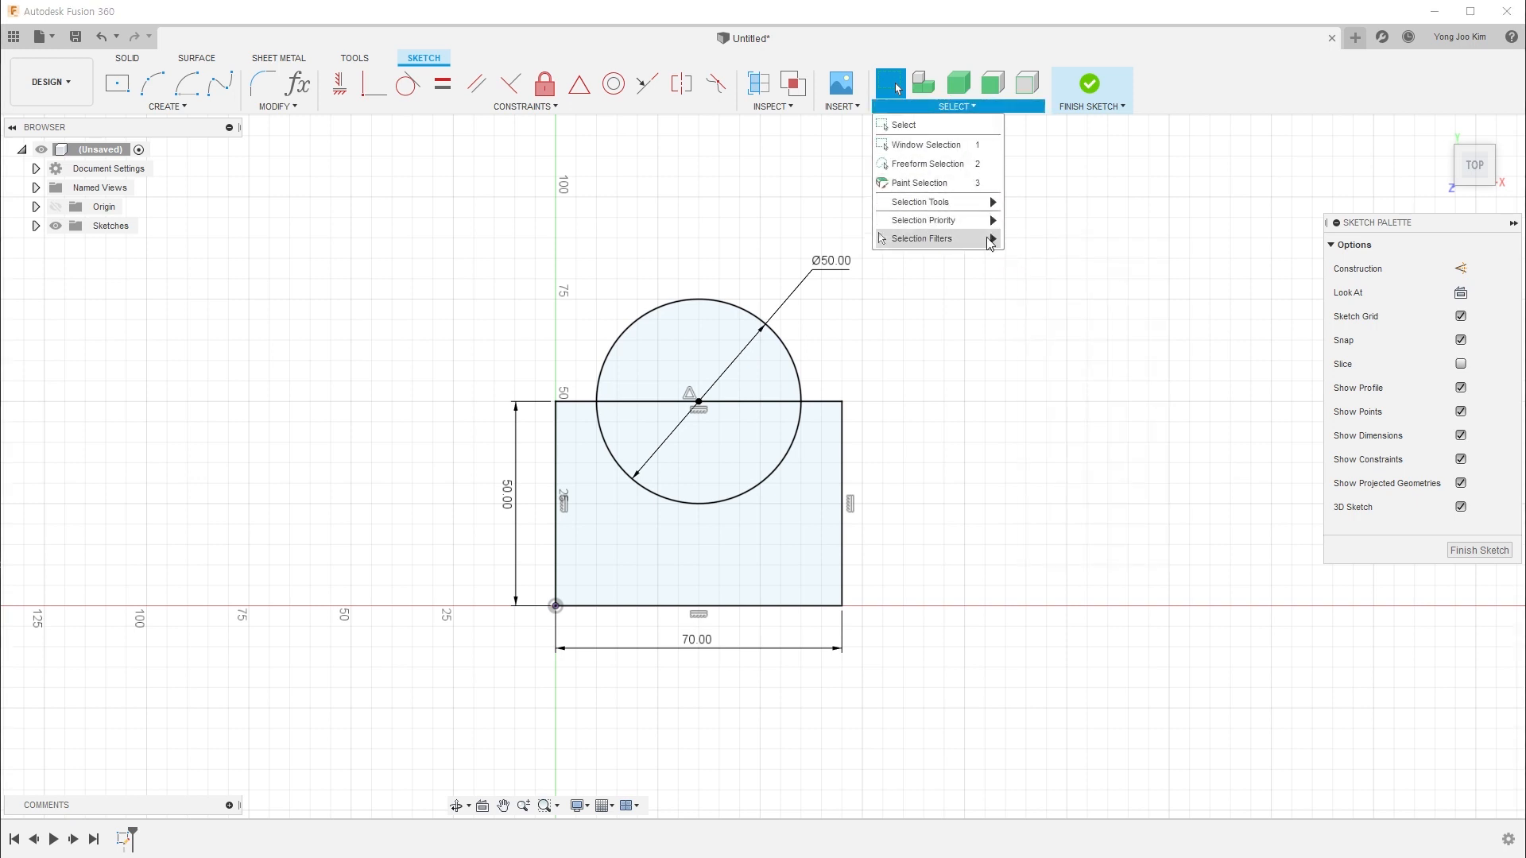
{"action": "mouse_move", "coordinate": [880, 238]}
{"action": "left_click", "coordinate": [1014, 255]}
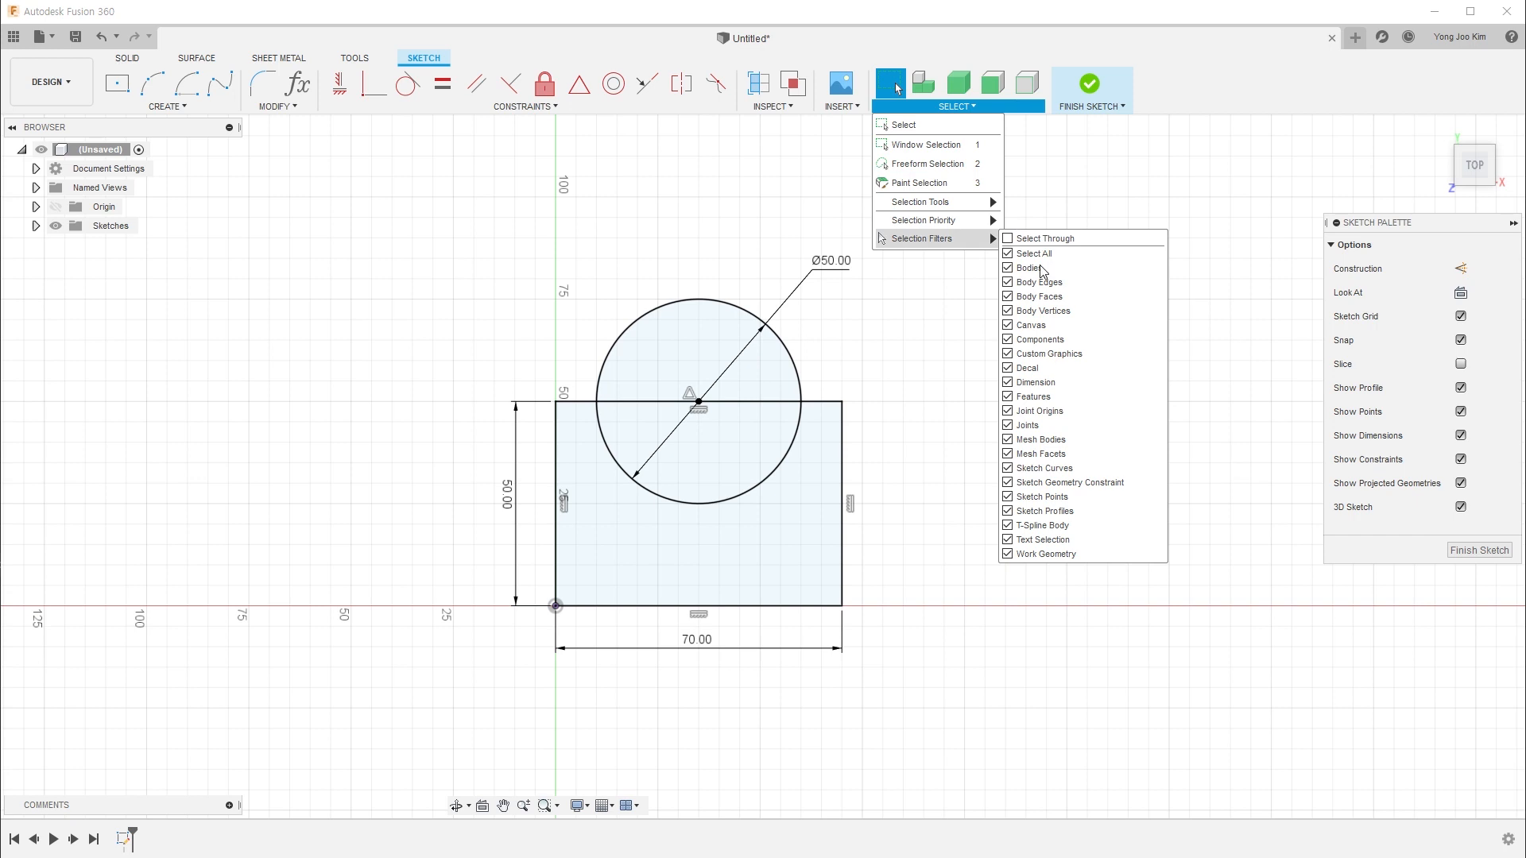
{"action": "left_click", "coordinate": [786, 343]}
{"action": "key", "text": "Escape"}
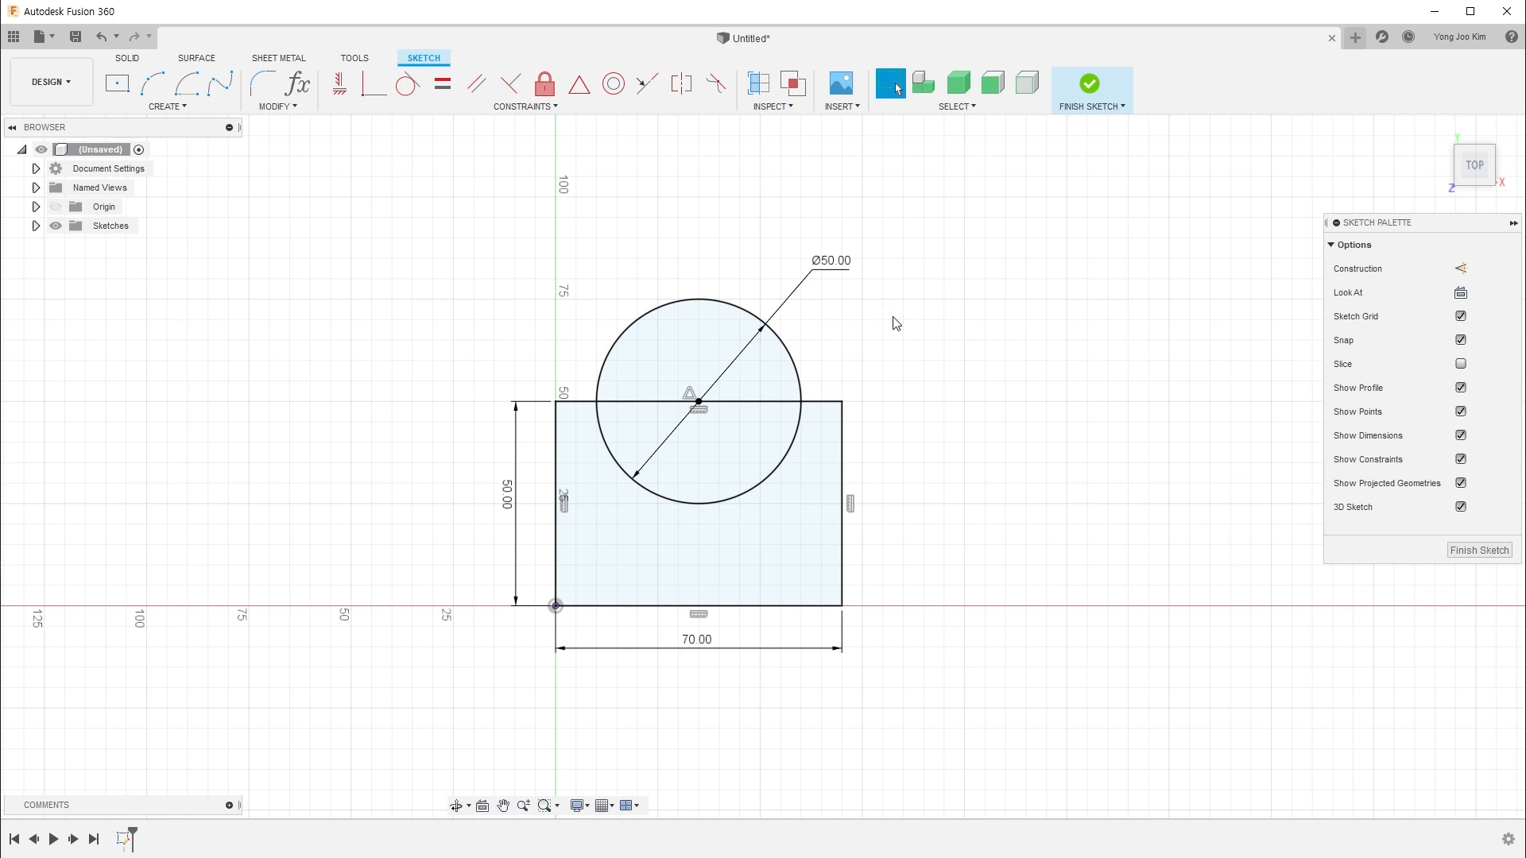
Set the selection priority to faces and try to select the circle and the rectangle's edges
{"action": "left_click", "coordinate": [946, 106]}
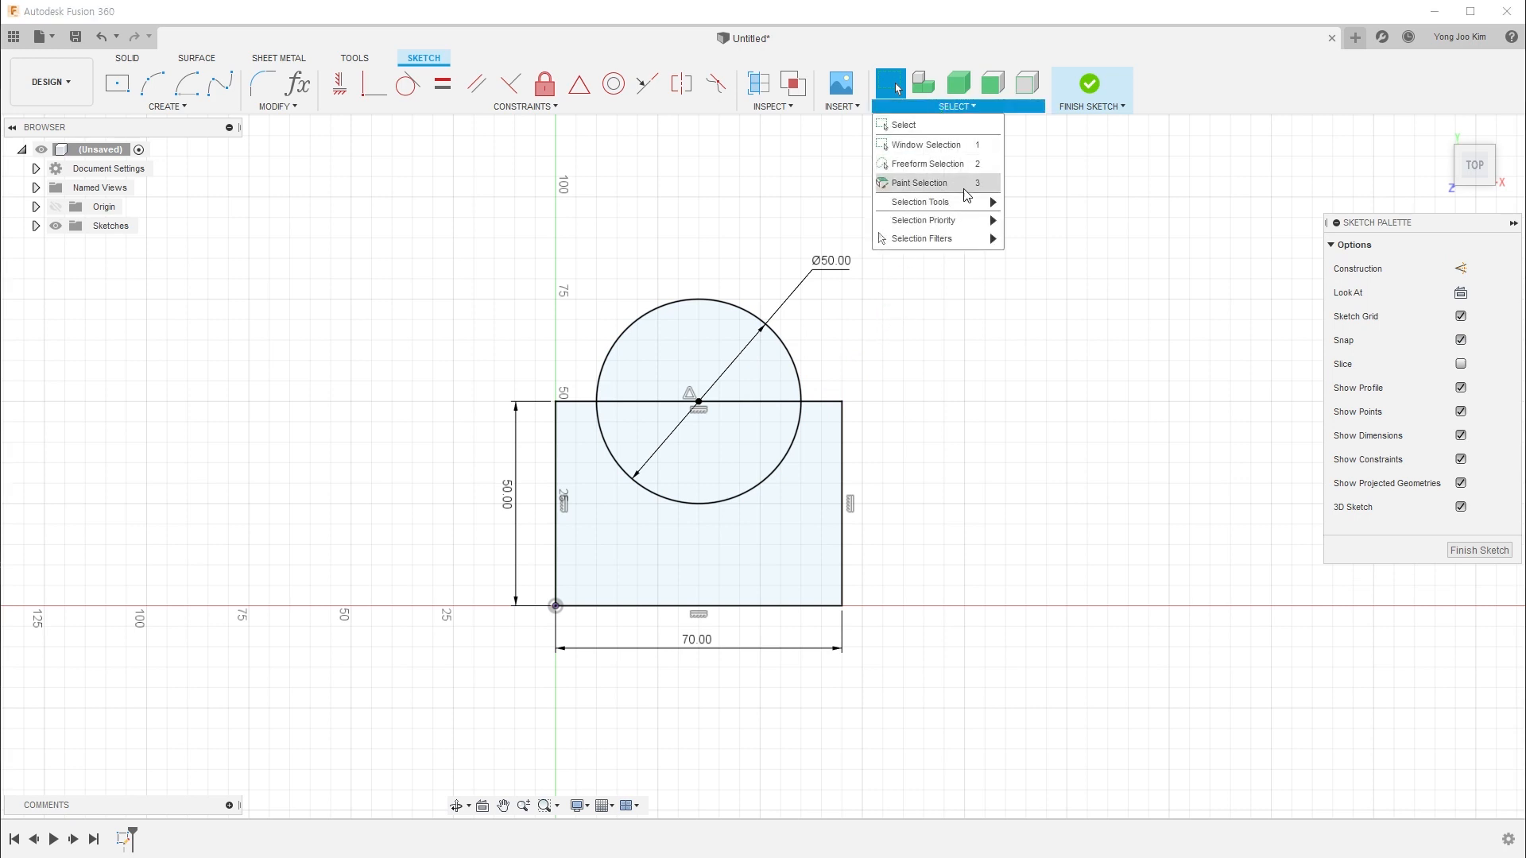
{"action": "mouse_move", "coordinate": [976, 222]}
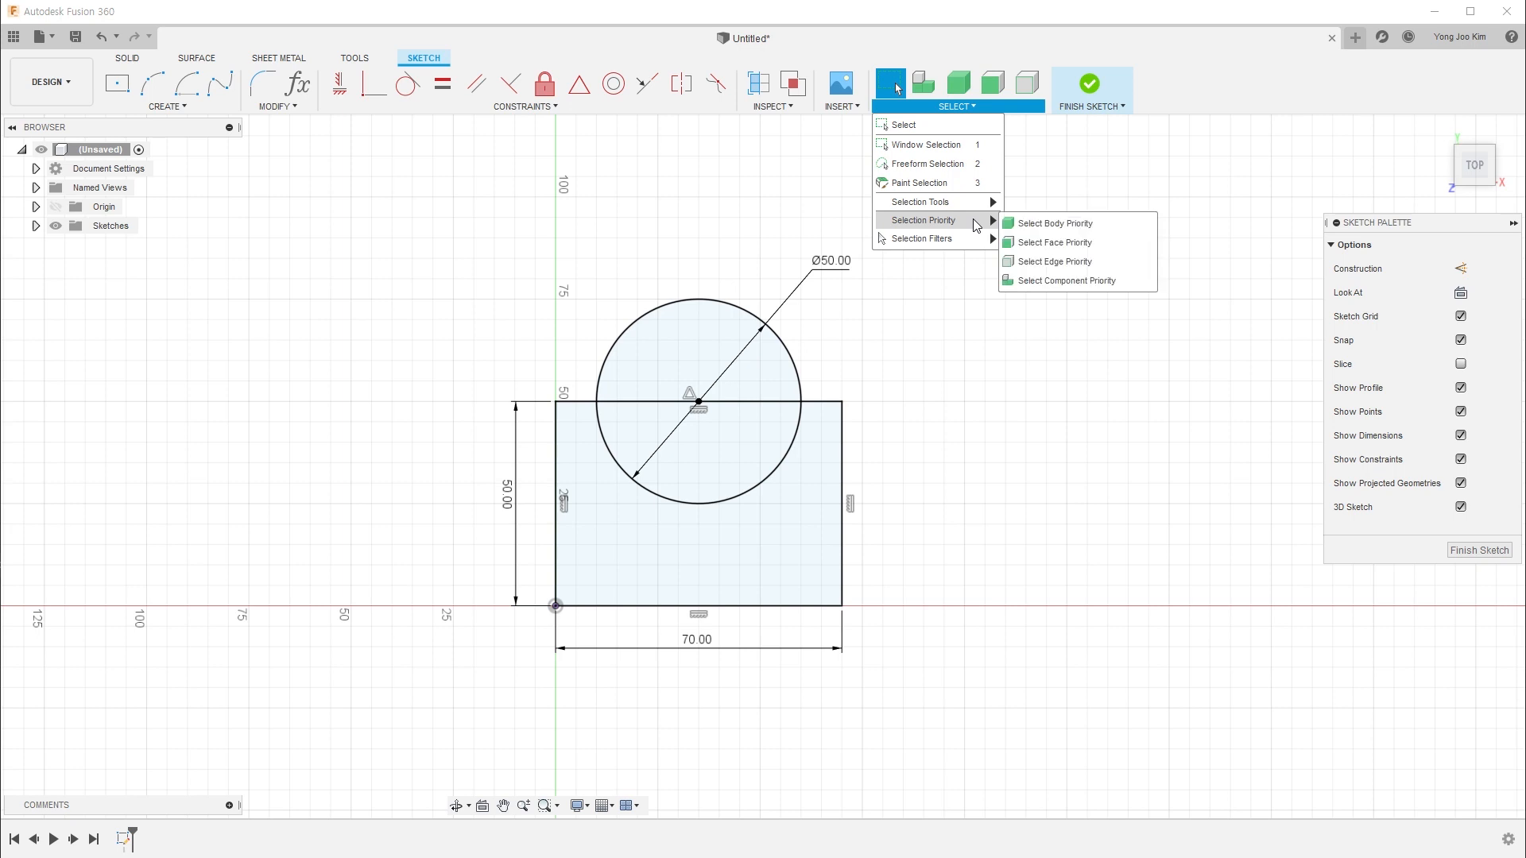
{"action": "left_click", "coordinate": [1071, 244]}
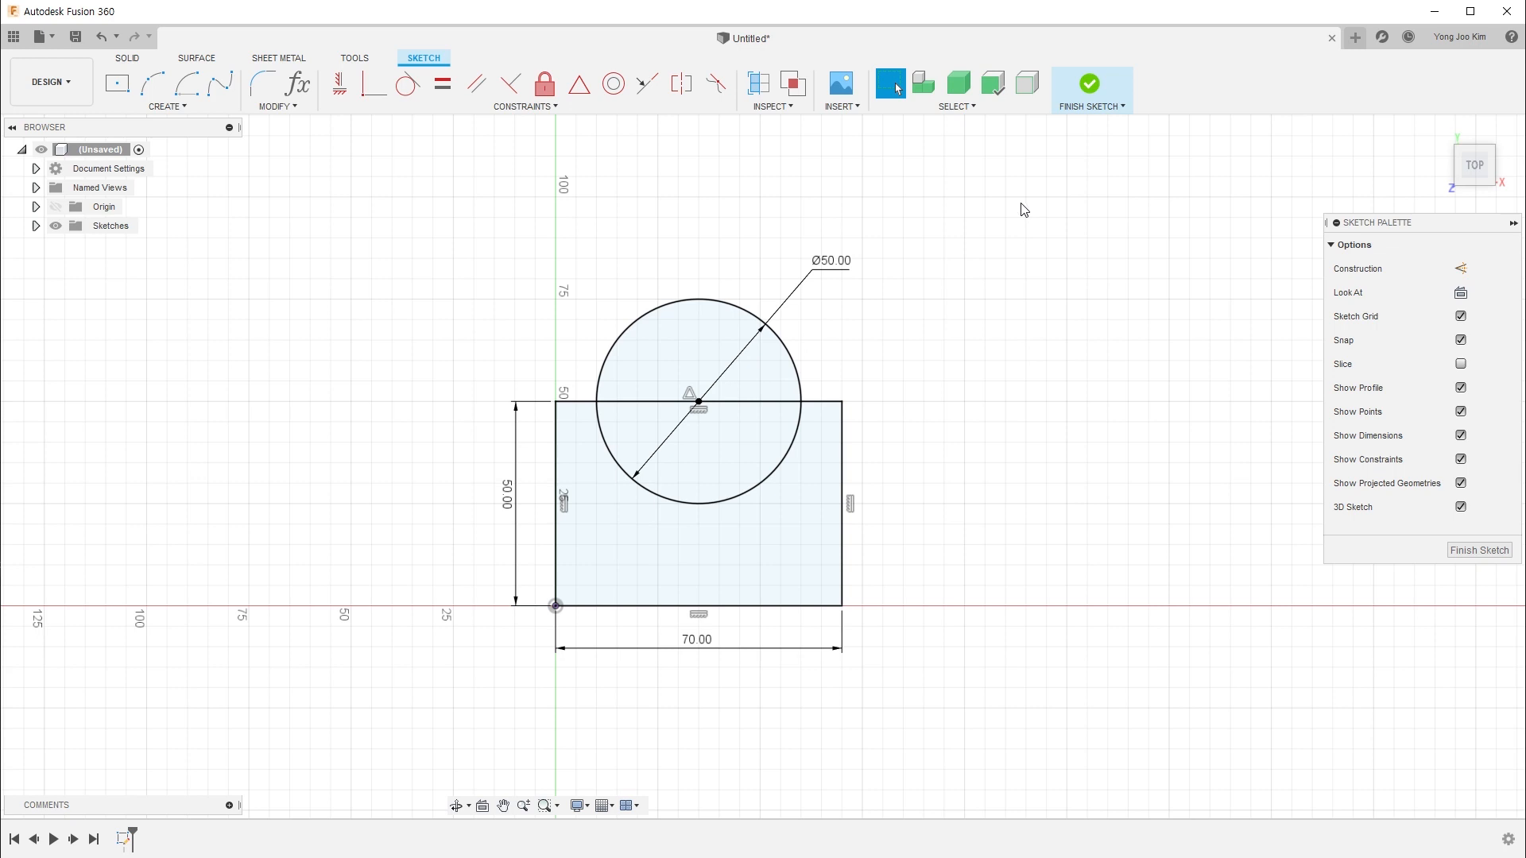
{"action": "left_click", "coordinate": [815, 470]}
{"action": "left_click", "coordinate": [779, 465]}
{"action": "left_click", "coordinate": [771, 410]}
{"action": "left_click", "coordinate": [797, 370]}
{"action": "left_click", "coordinate": [797, 356]}
{"action": "left_click", "coordinate": [825, 401]}
{"action": "left_click", "coordinate": [843, 426]}
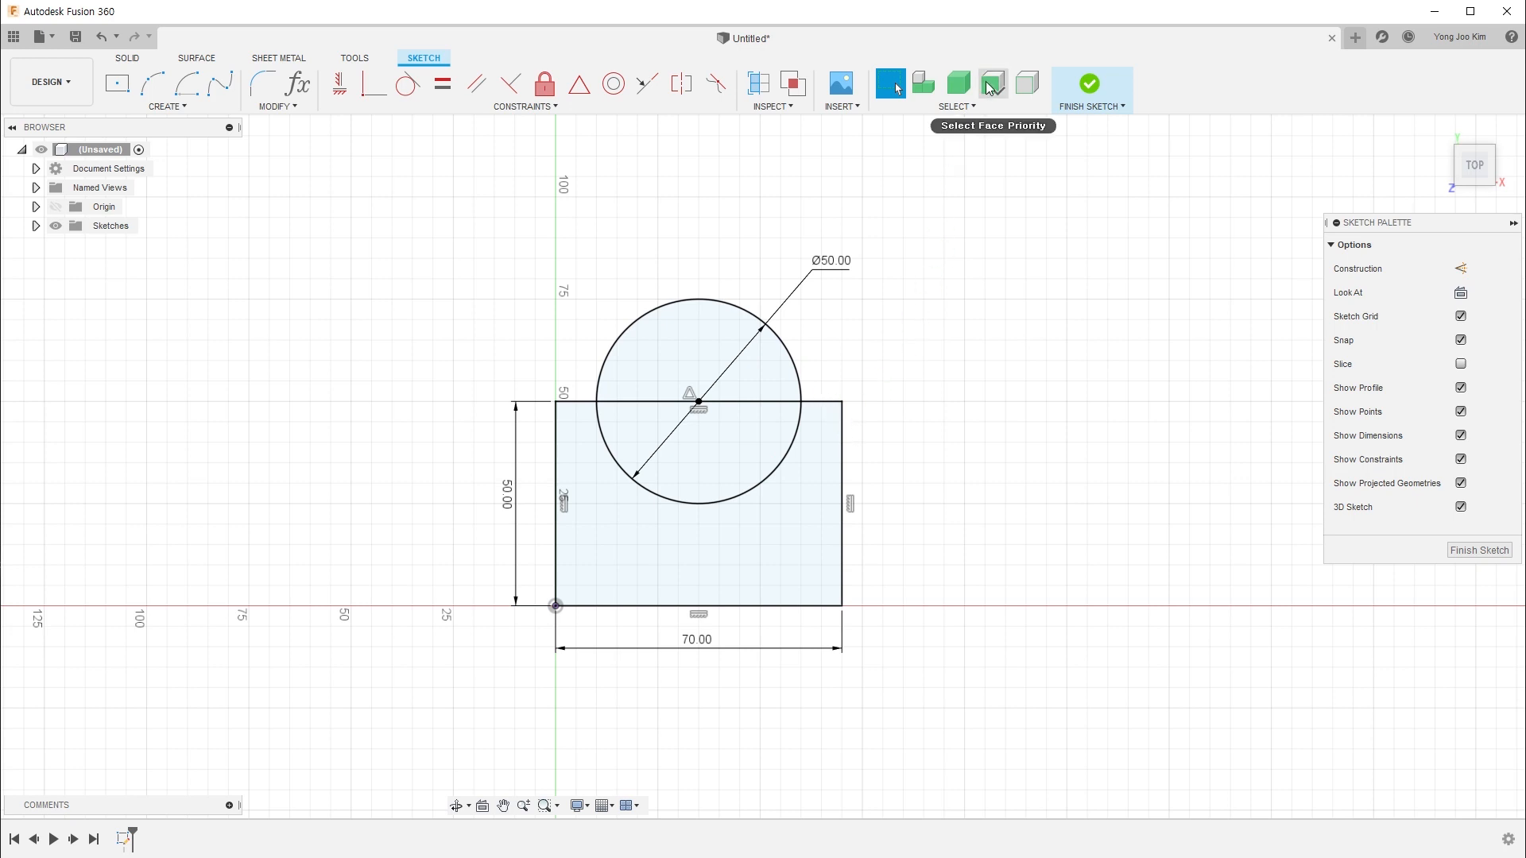
With face priority off, test selecting the circle and look at the selection filters again
{"action": "left_click", "coordinate": [781, 349]}
{"action": "left_click", "coordinate": [868, 336]}
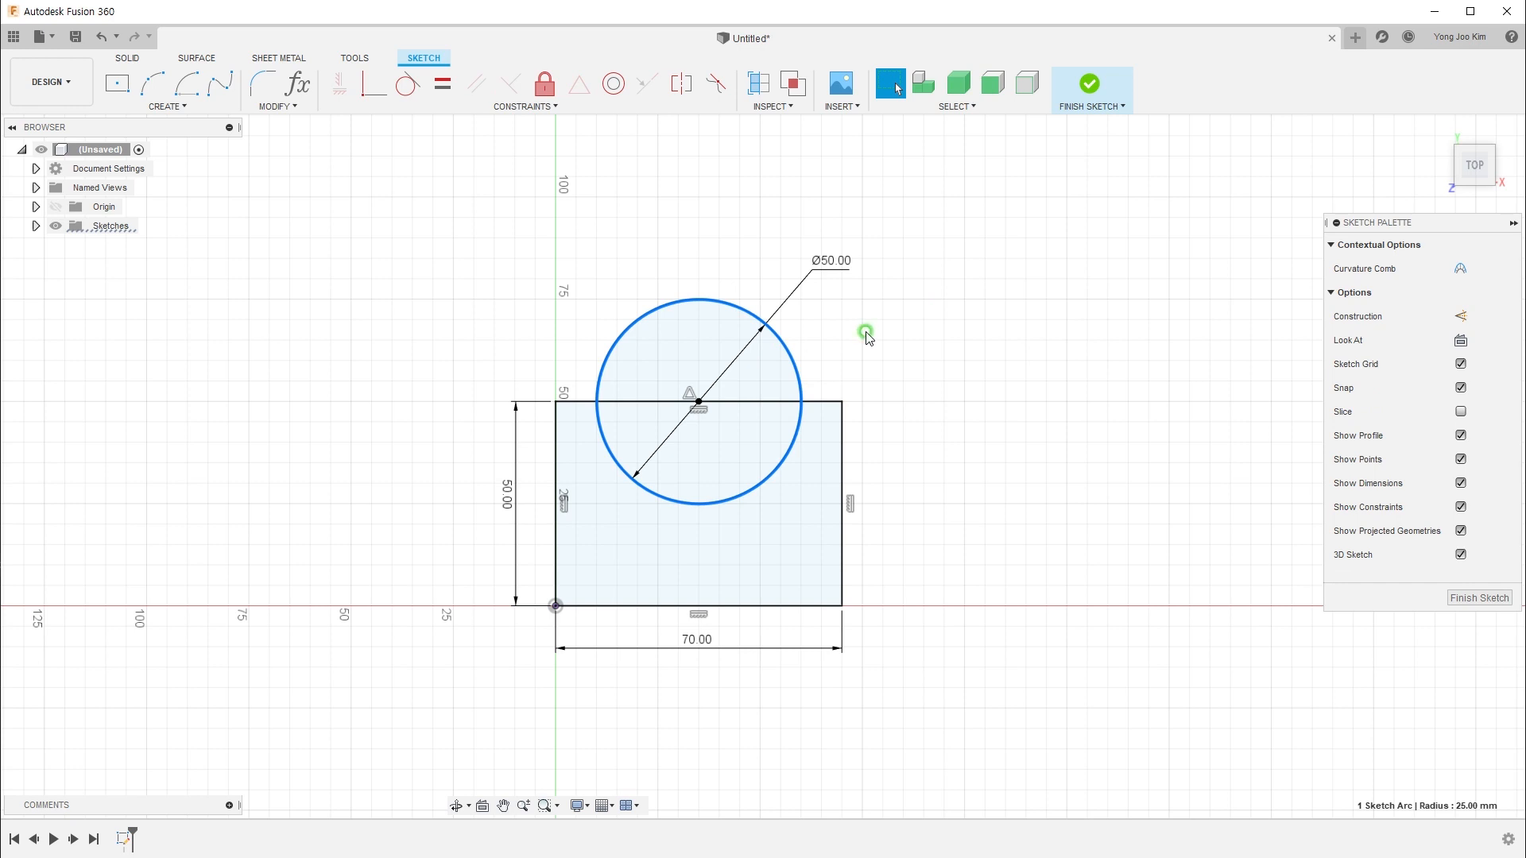
{"action": "left_click", "coordinate": [960, 108]}
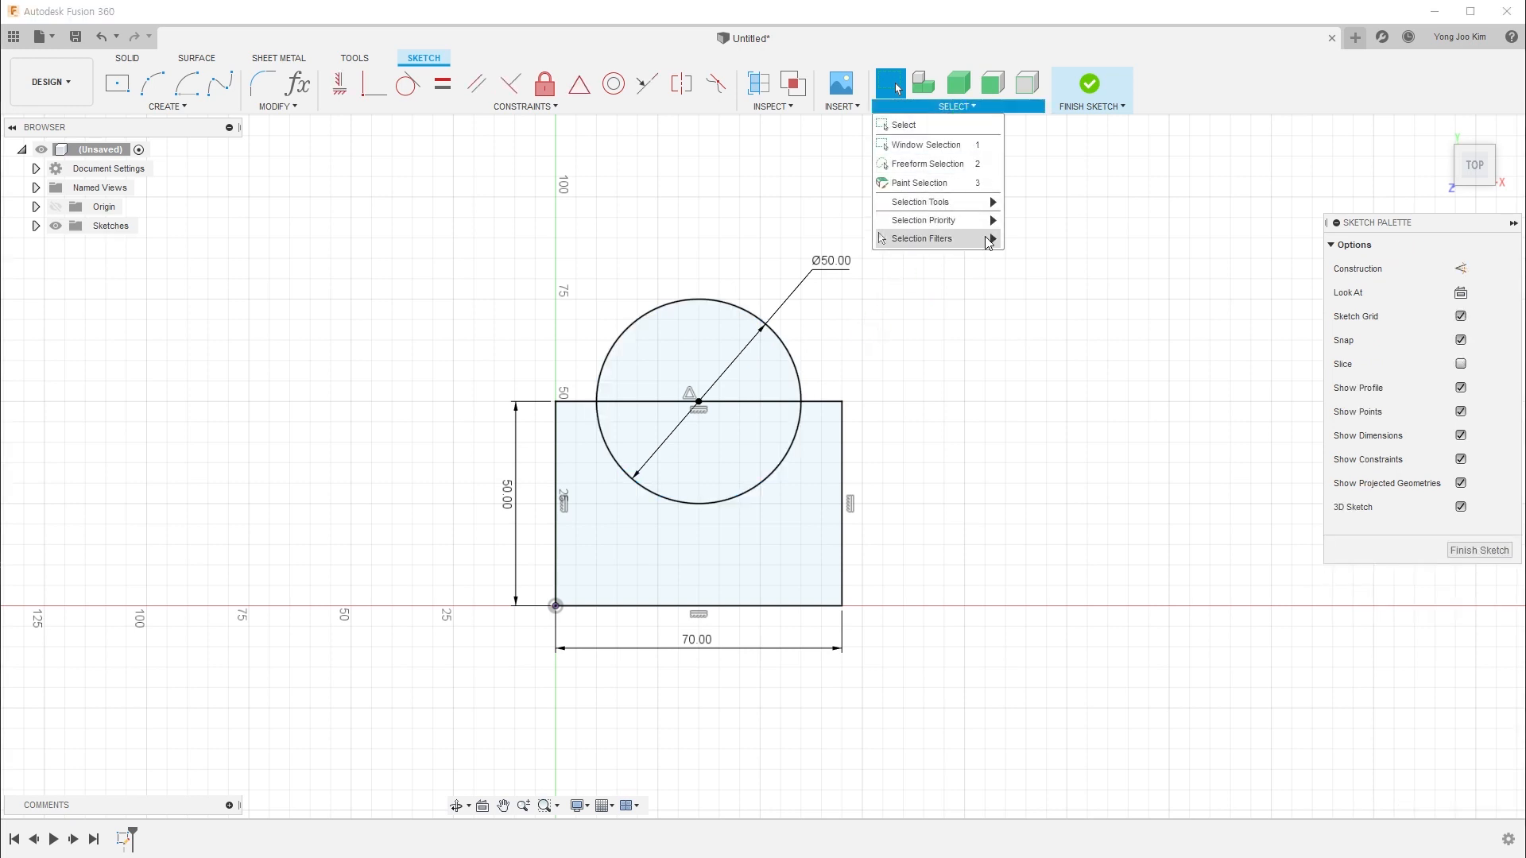
{"action": "mouse_move", "coordinate": [978, 238]}
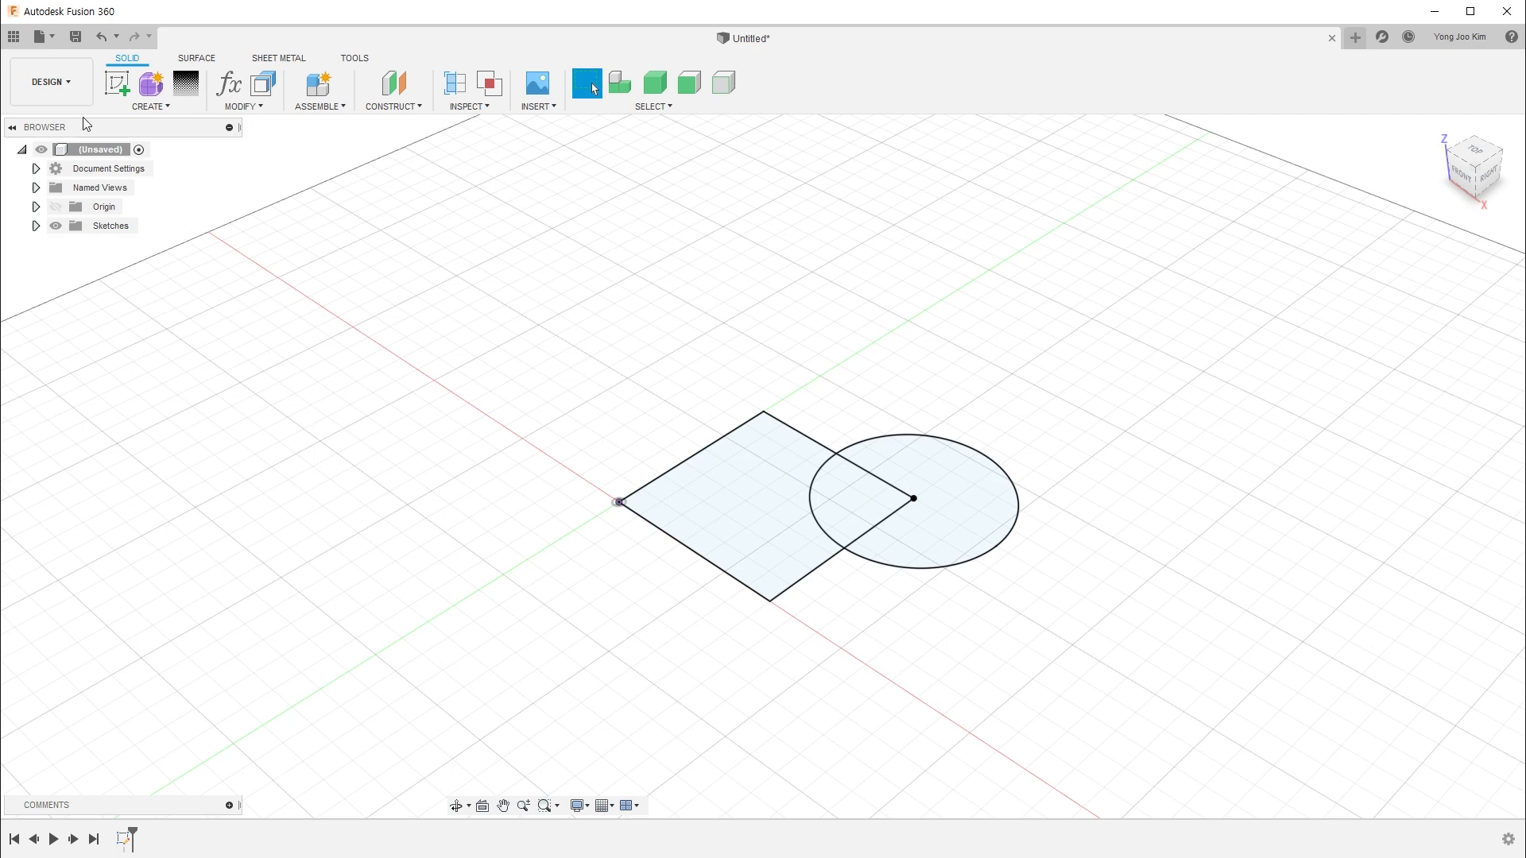
Select and copy the entire sketch with the square and the circle on its corner
{"action": "left_click", "coordinate": [770, 704]}
{"action": "mouse_move", "coordinate": [555, 337]}
{"action": "left_mouse_down"}
{"action": "mouse_move", "coordinate": [617, 395]}
{"action": "mouse_move", "coordinate": [1108, 703]}
{"action": "left_mouse_up"}
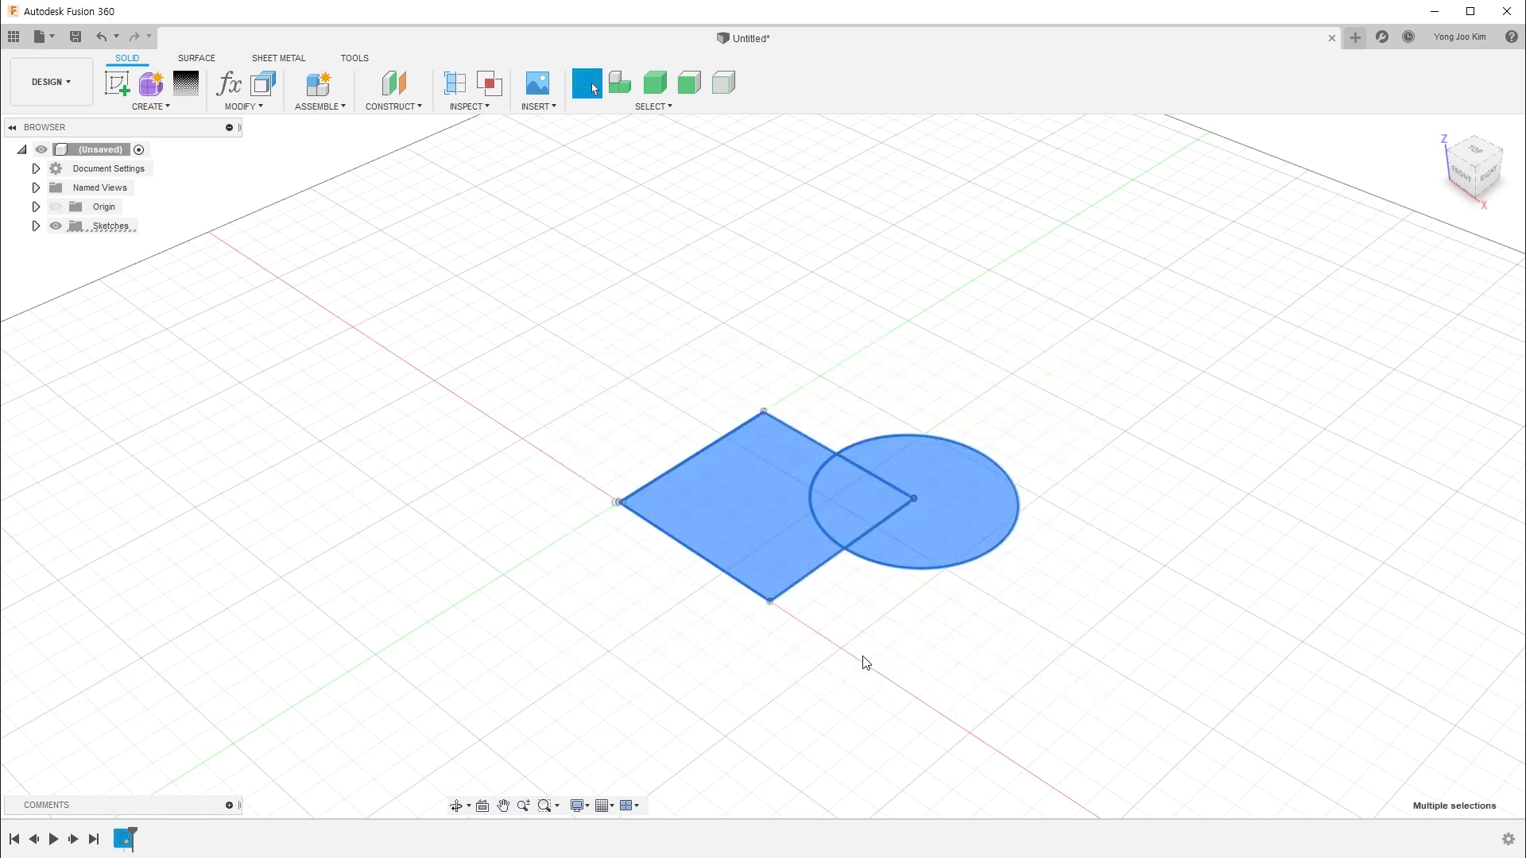
{"action": "key", "text": "Escape"}
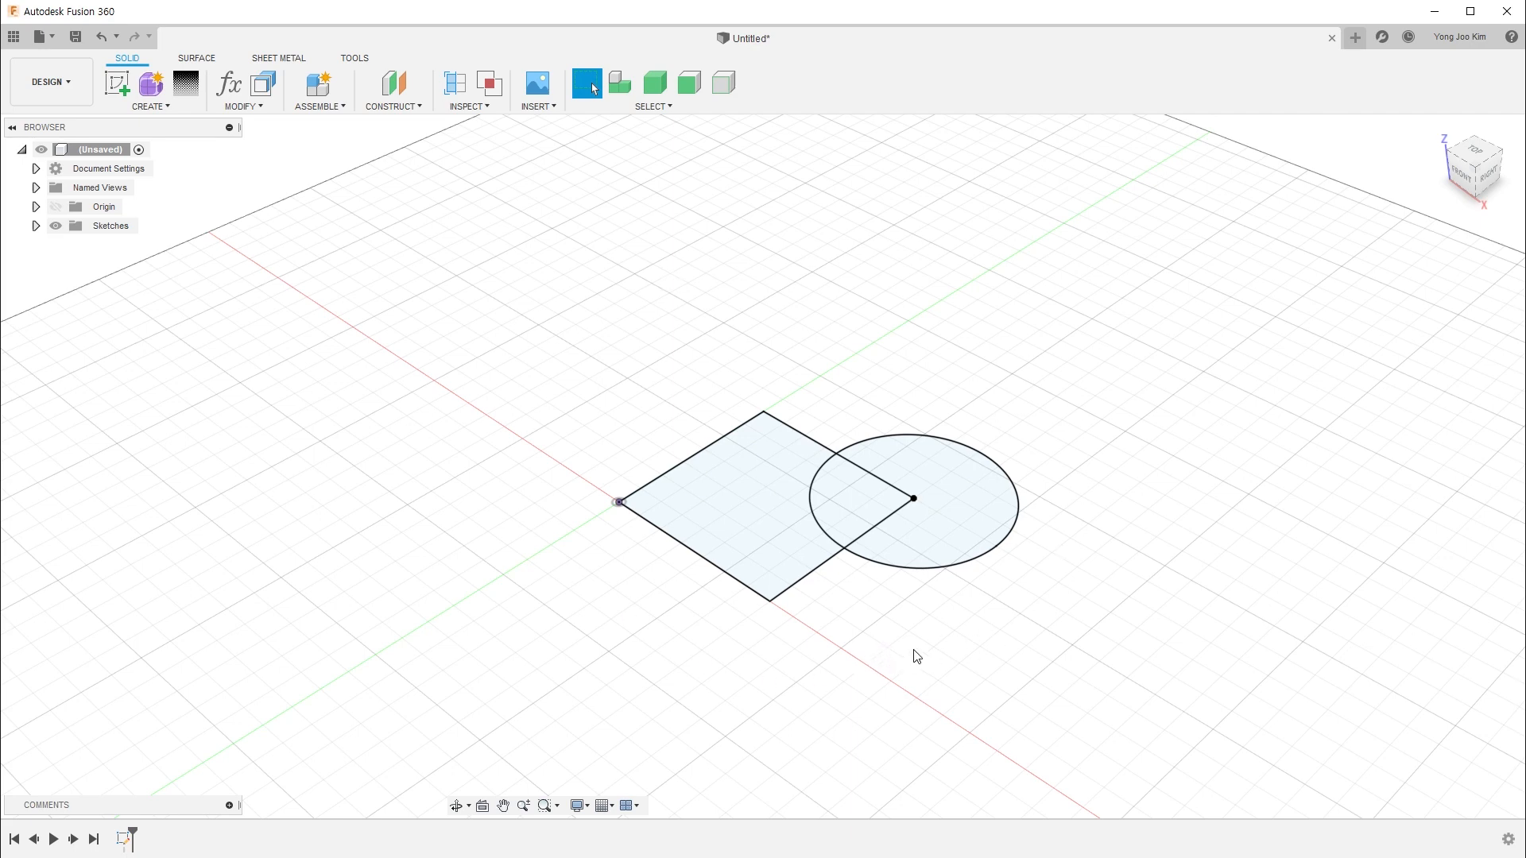
Create a sketch on the YZ plane, paste the copied square and circle in place, and finish the sketch
{"action": "left_click", "coordinate": [124, 84]}
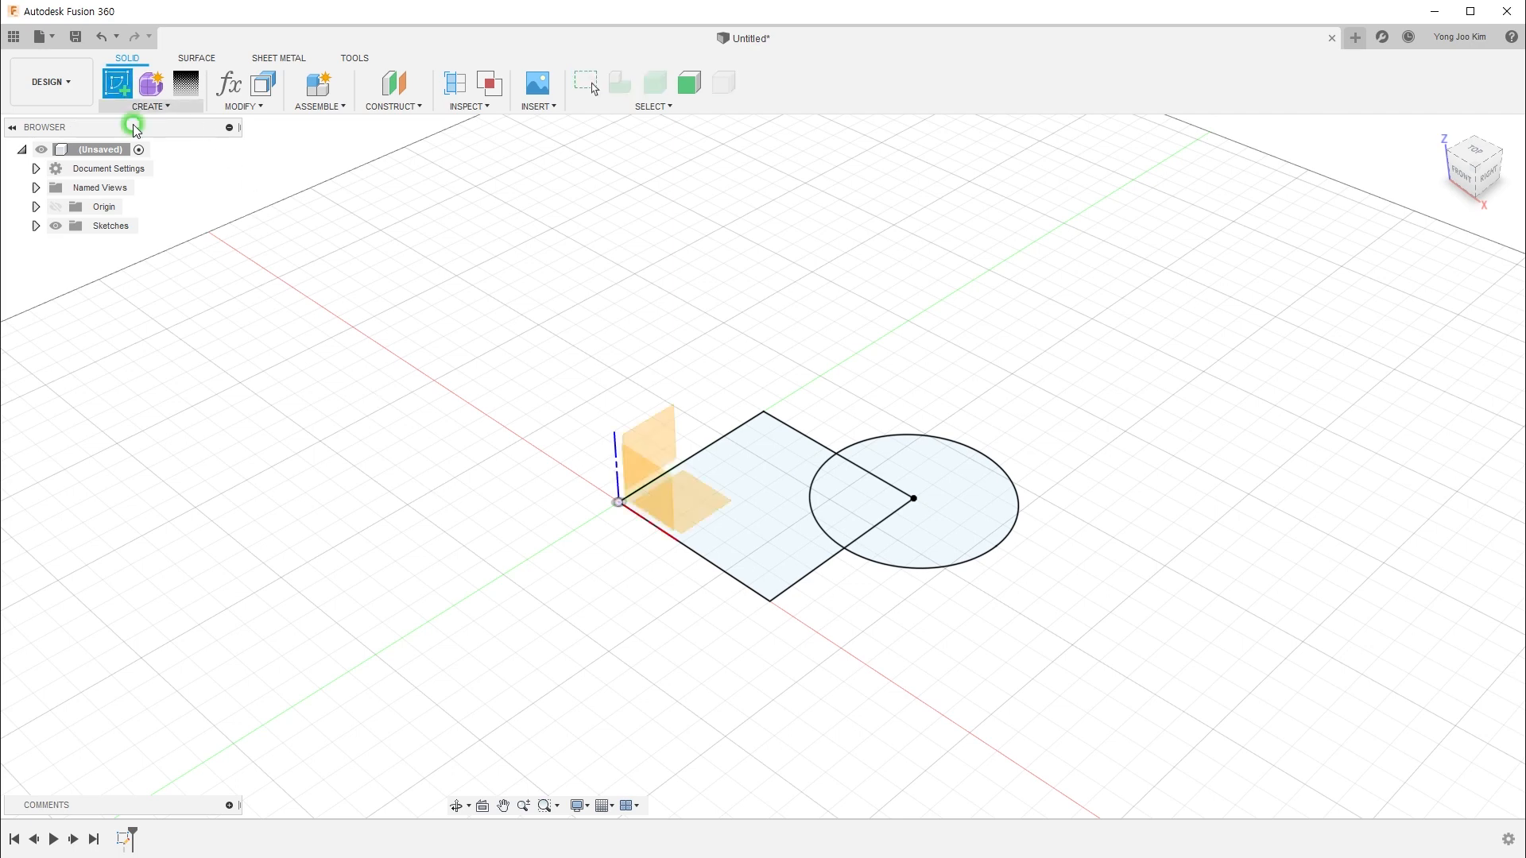
{"action": "left_click", "coordinate": [663, 435]}
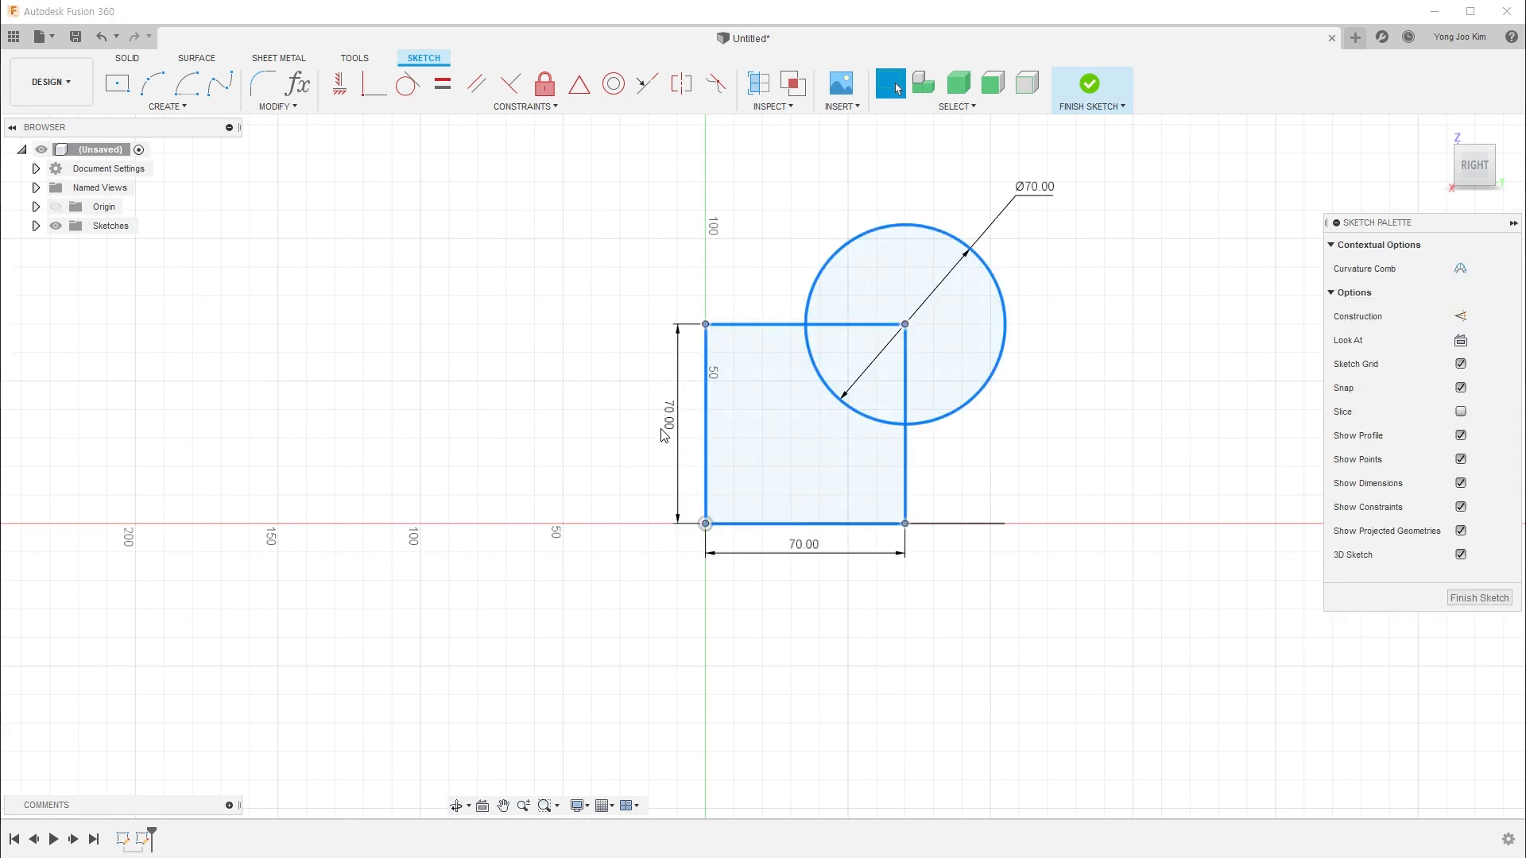
{"action": "key", "text": "m"}
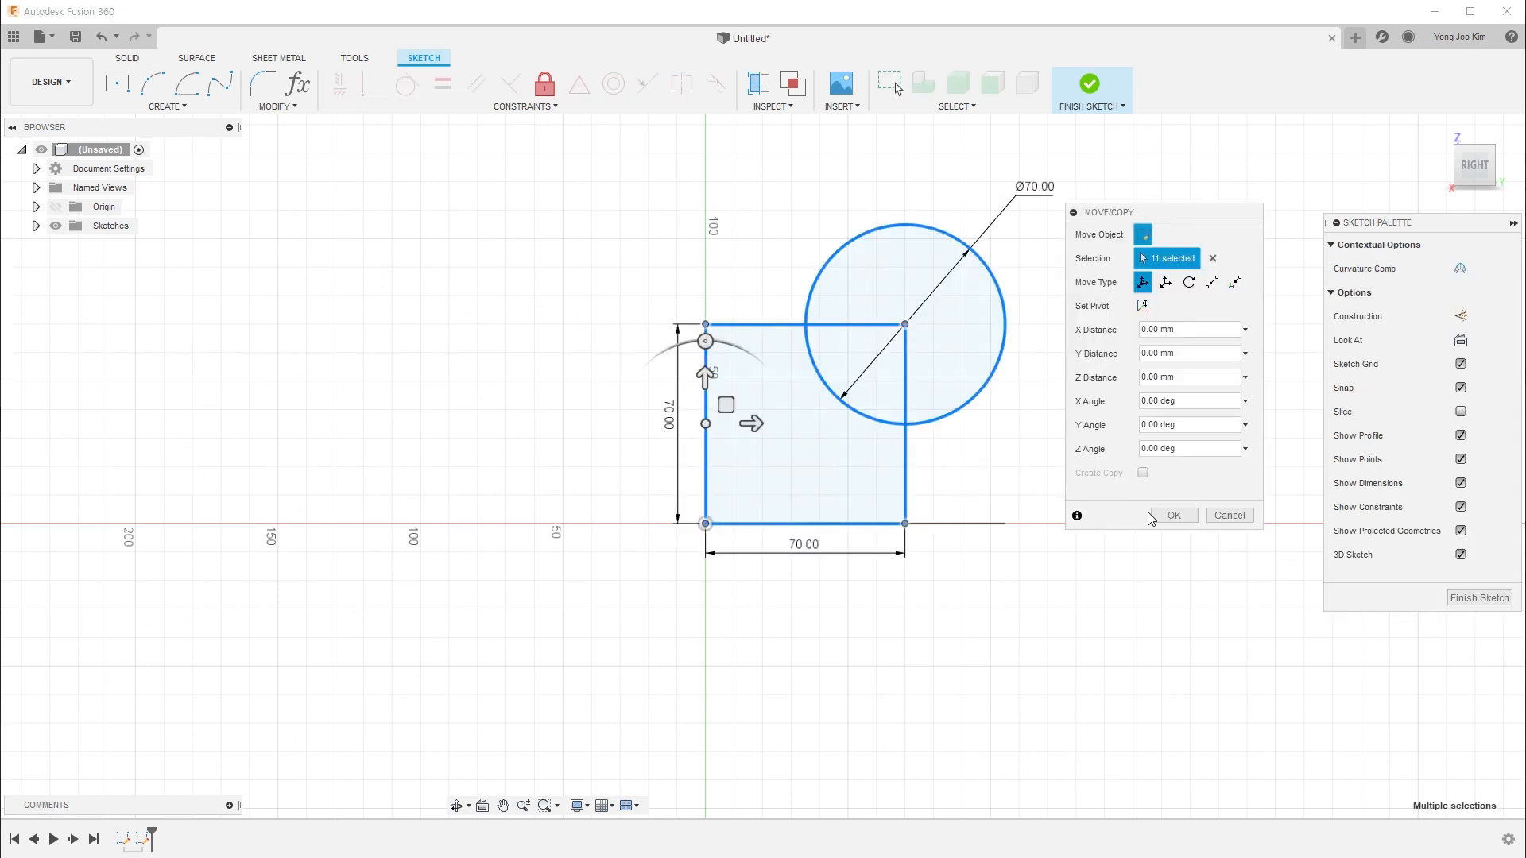
{"action": "left_click", "coordinate": [1174, 515]}
{"action": "middle_click_drag", "start_coordinate": [1087, 331], "coordinate": [981, 407]}
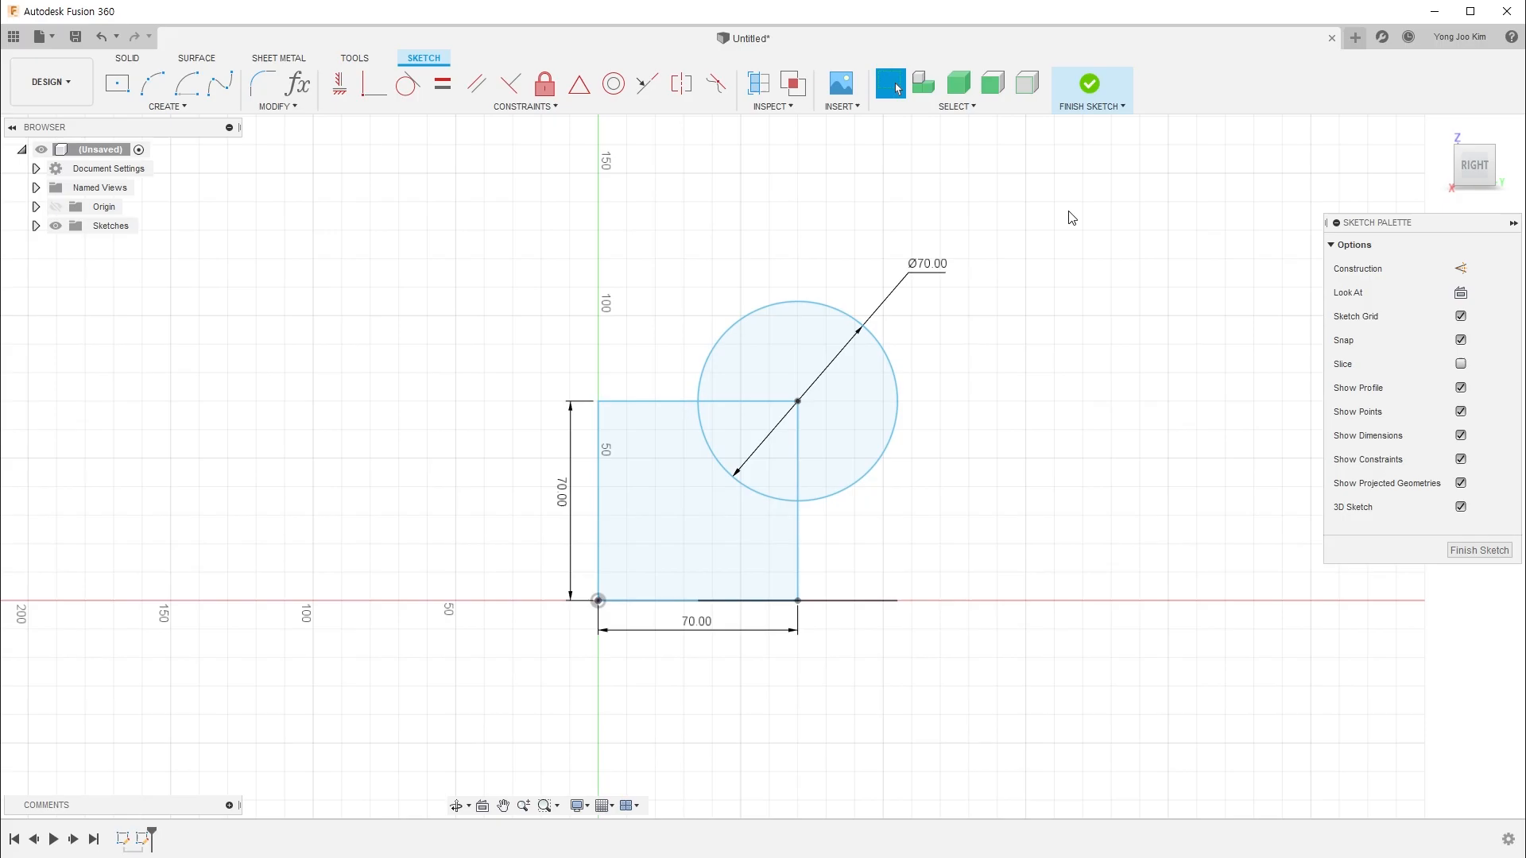
{"action": "left_click", "coordinate": [1086, 86]}
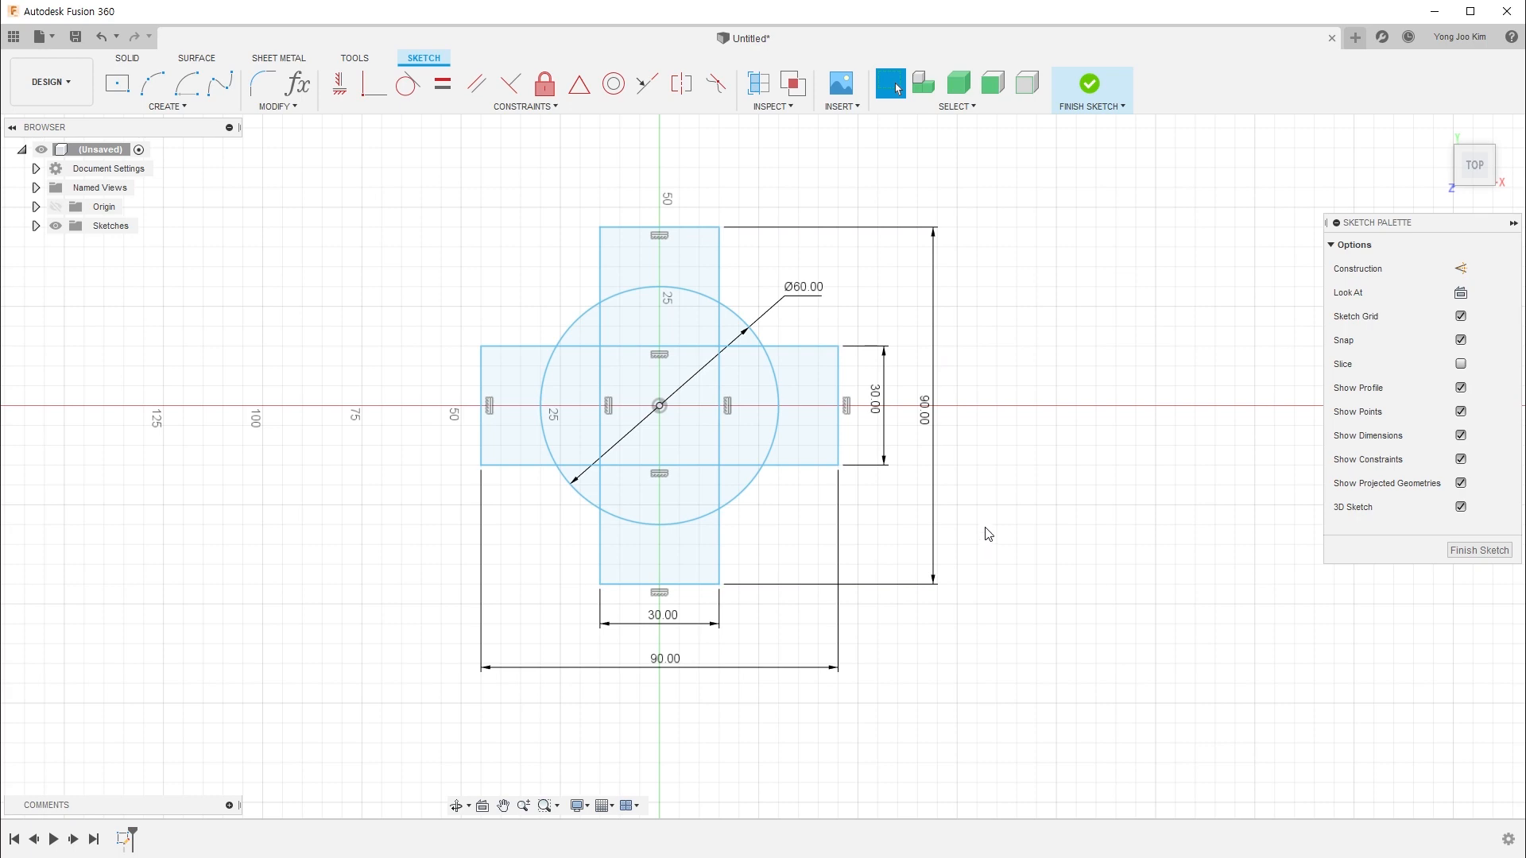
Move the 60 mm circle 40 mm upward in Z, out of the sketch plane
{"action": "mouse_move", "coordinate": [1009, 535]}
{"action": "middle_mouse_down", "text": "shift"}
{"action": "mouse_move", "coordinate": [975, 466]}
{"action": "mouse_move", "coordinate": [1002, 544]}
{"action": "middle_mouse_up", "text": "shift"}
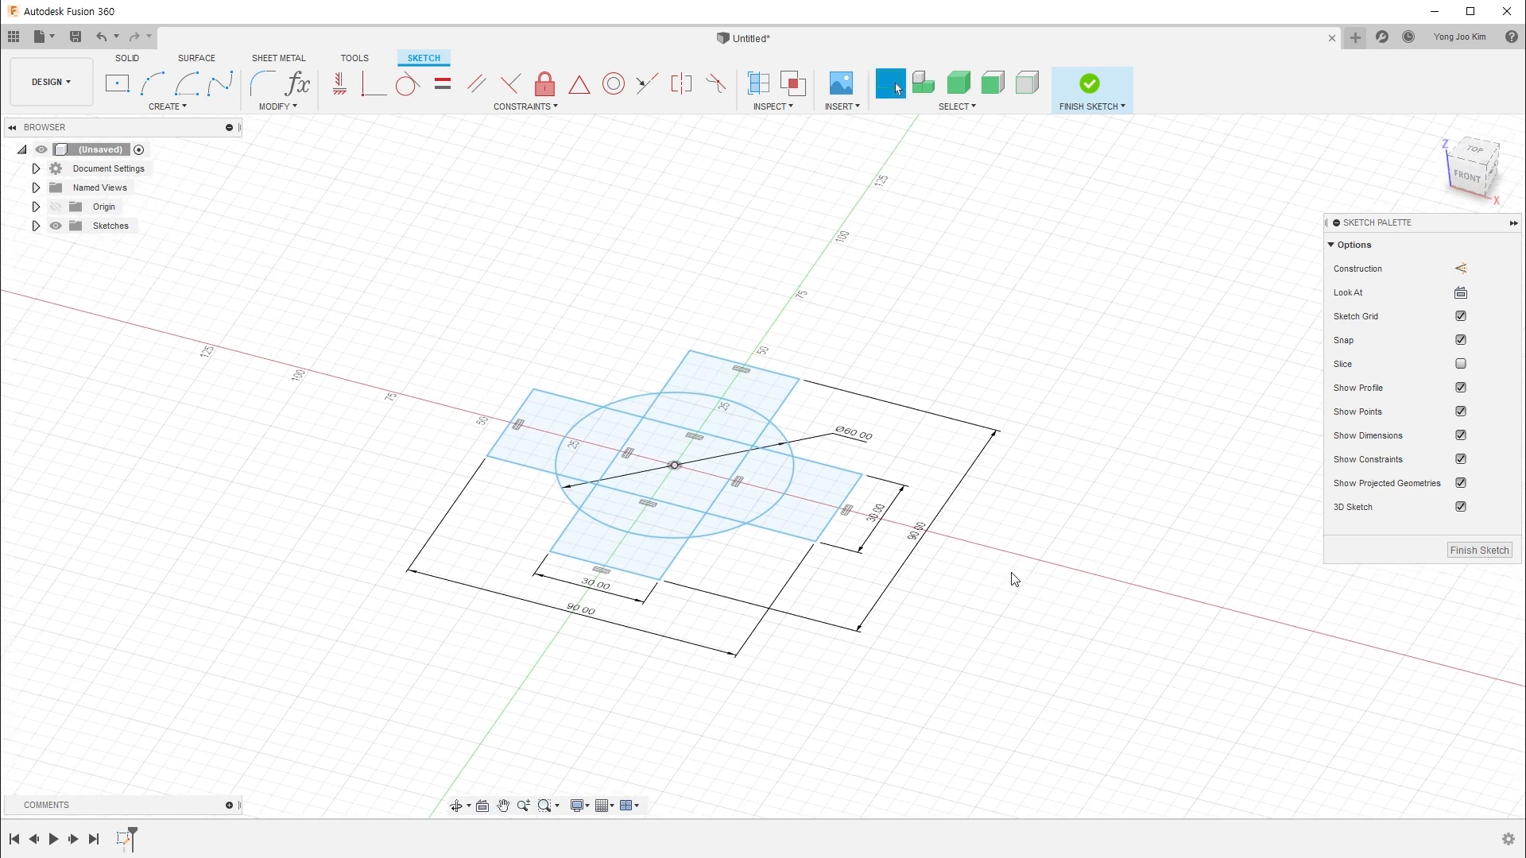
{"action": "key", "text": "m"}
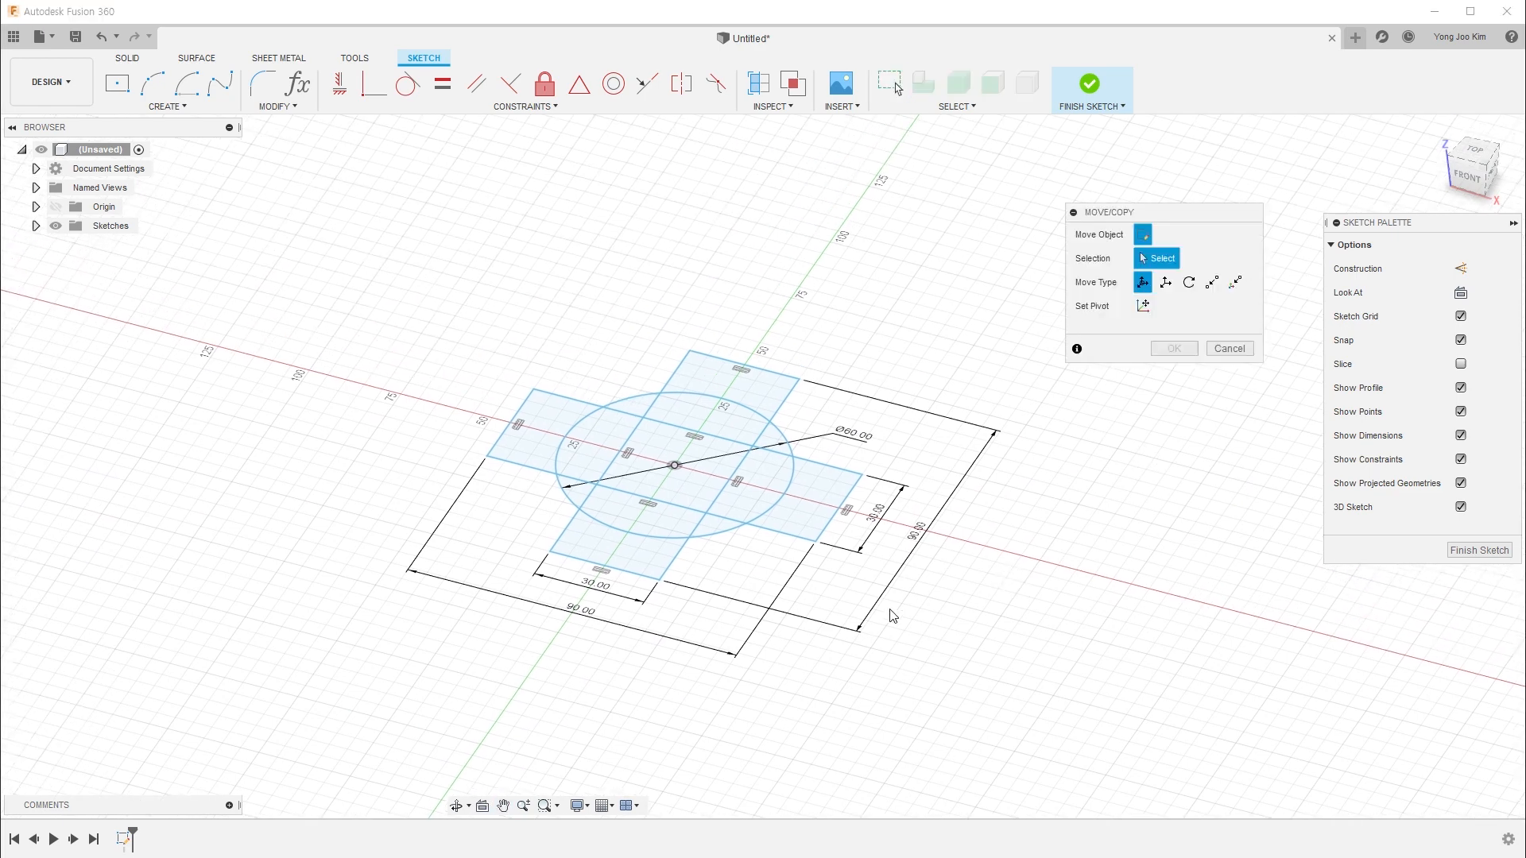
{"action": "left_click", "coordinate": [733, 529]}
{"action": "left_click_drag", "start_coordinate": [674, 429], "coordinate": [674, 306]}
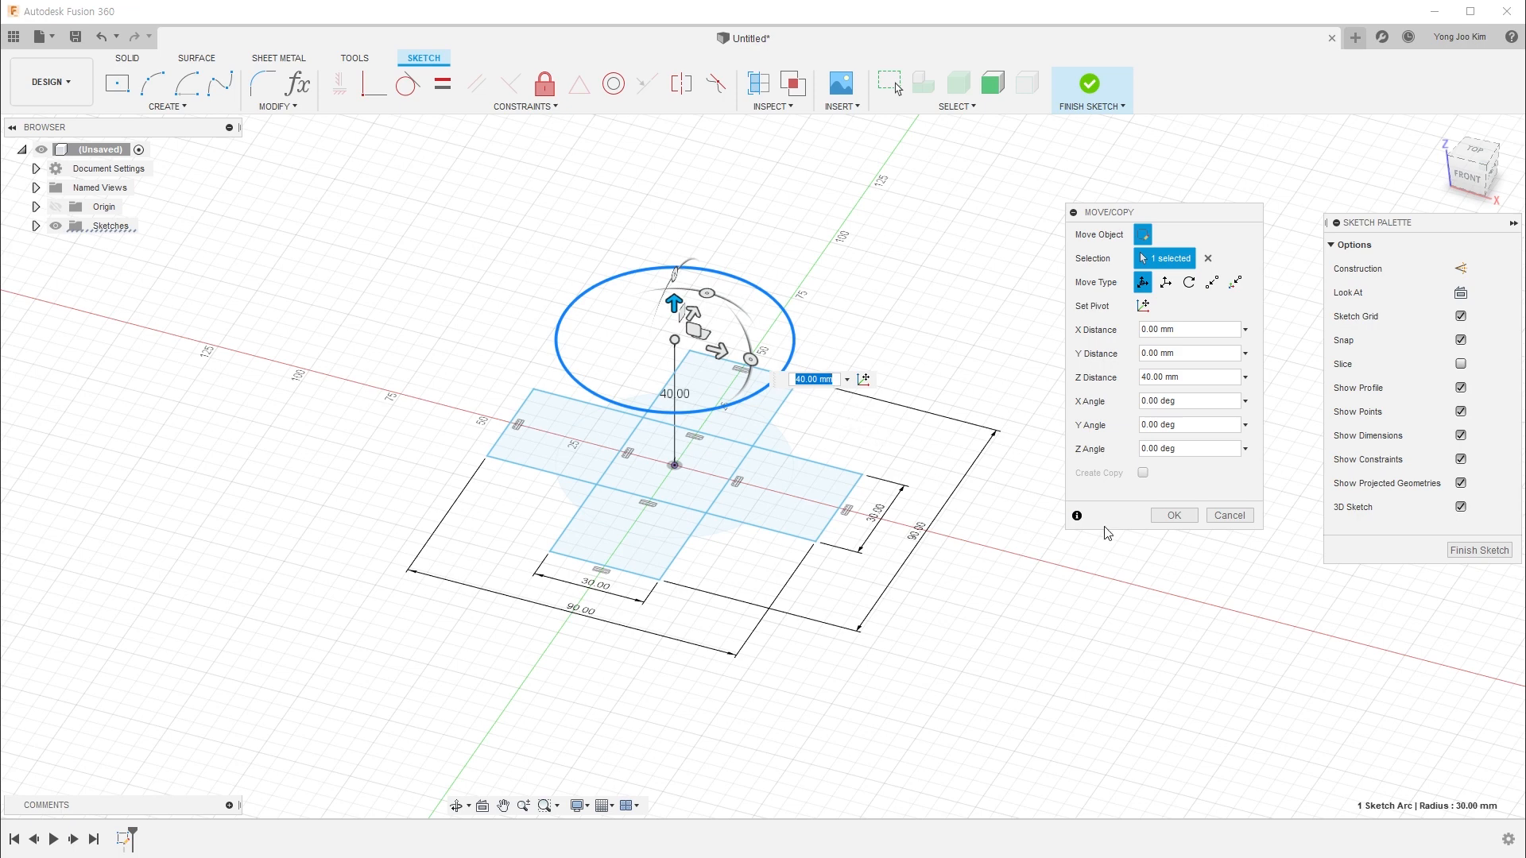
{"action": "left_click", "coordinate": [1173, 515]}
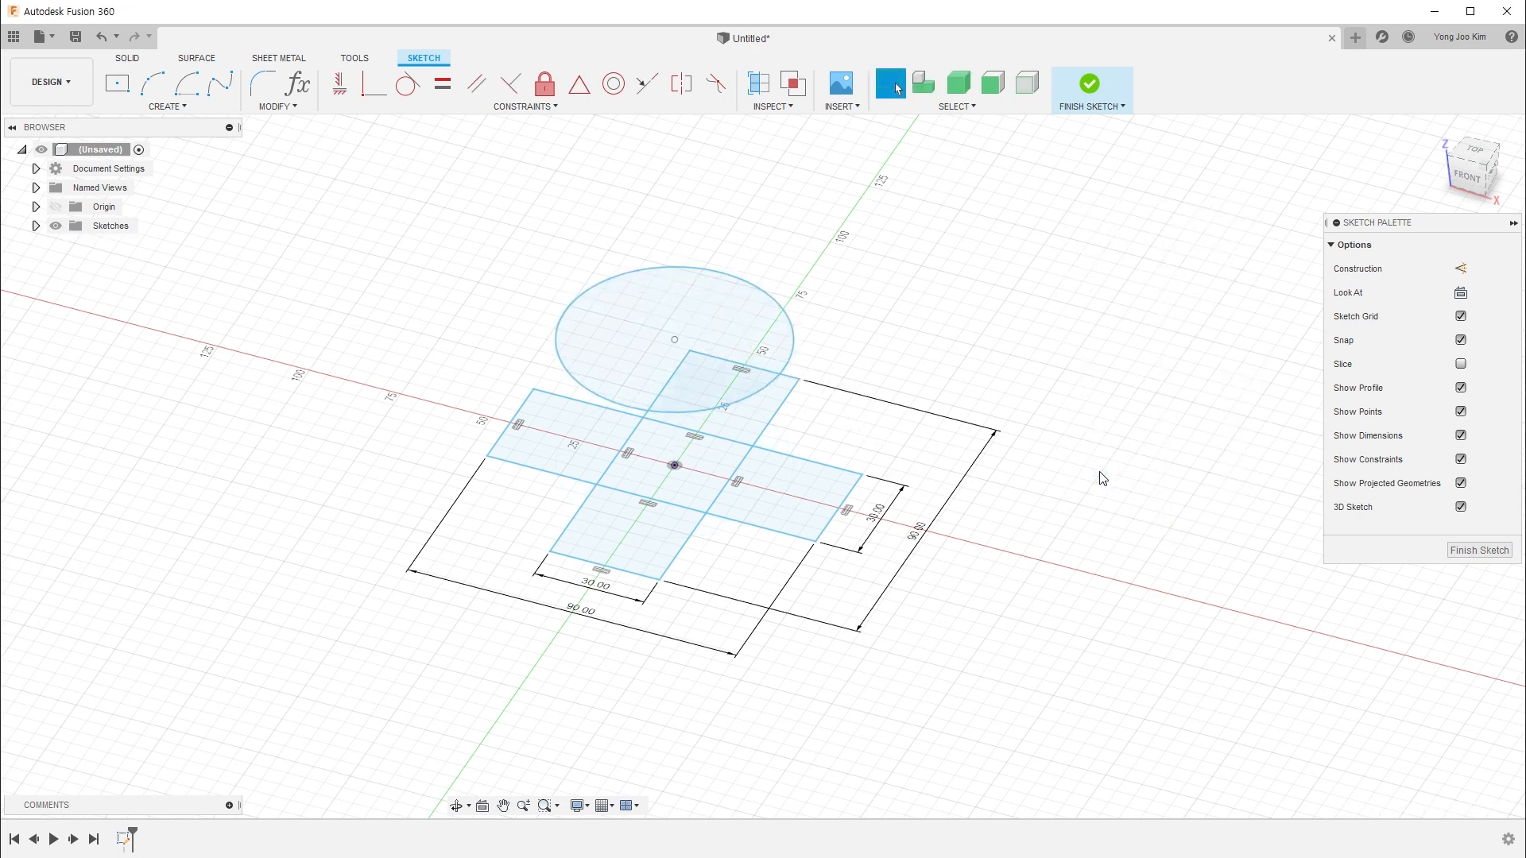
Move the 90 by 30 mm rectangle lying along the X axis 85 mm upward in Z
{"action": "key", "text": "m"}
{"action": "double_click", "coordinate": [848, 507]}
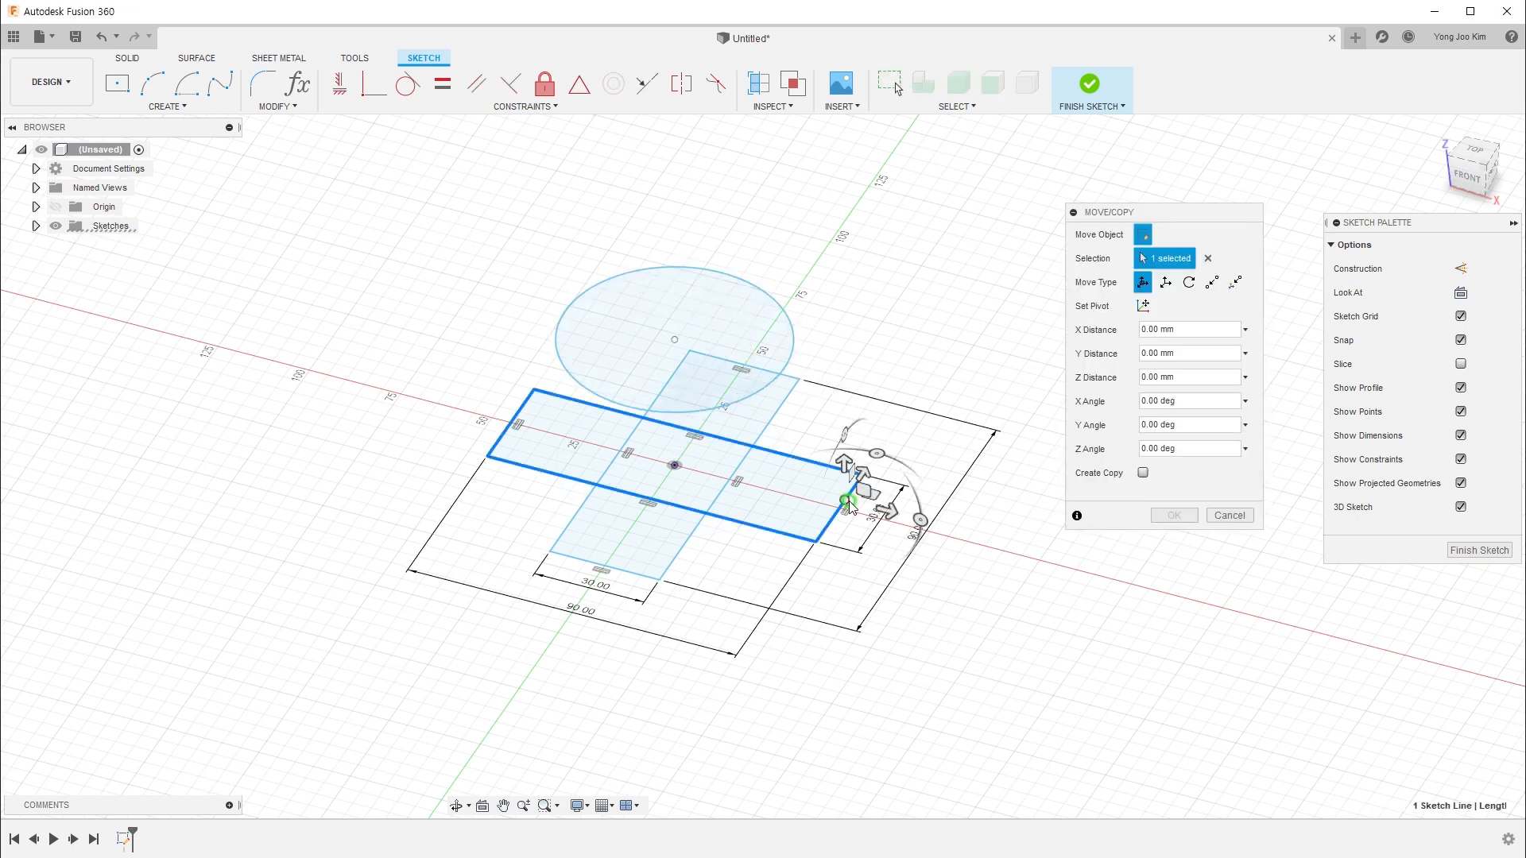
{"action": "left_click_drag", "start_coordinate": [839, 450], "coordinate": [844, 199]}
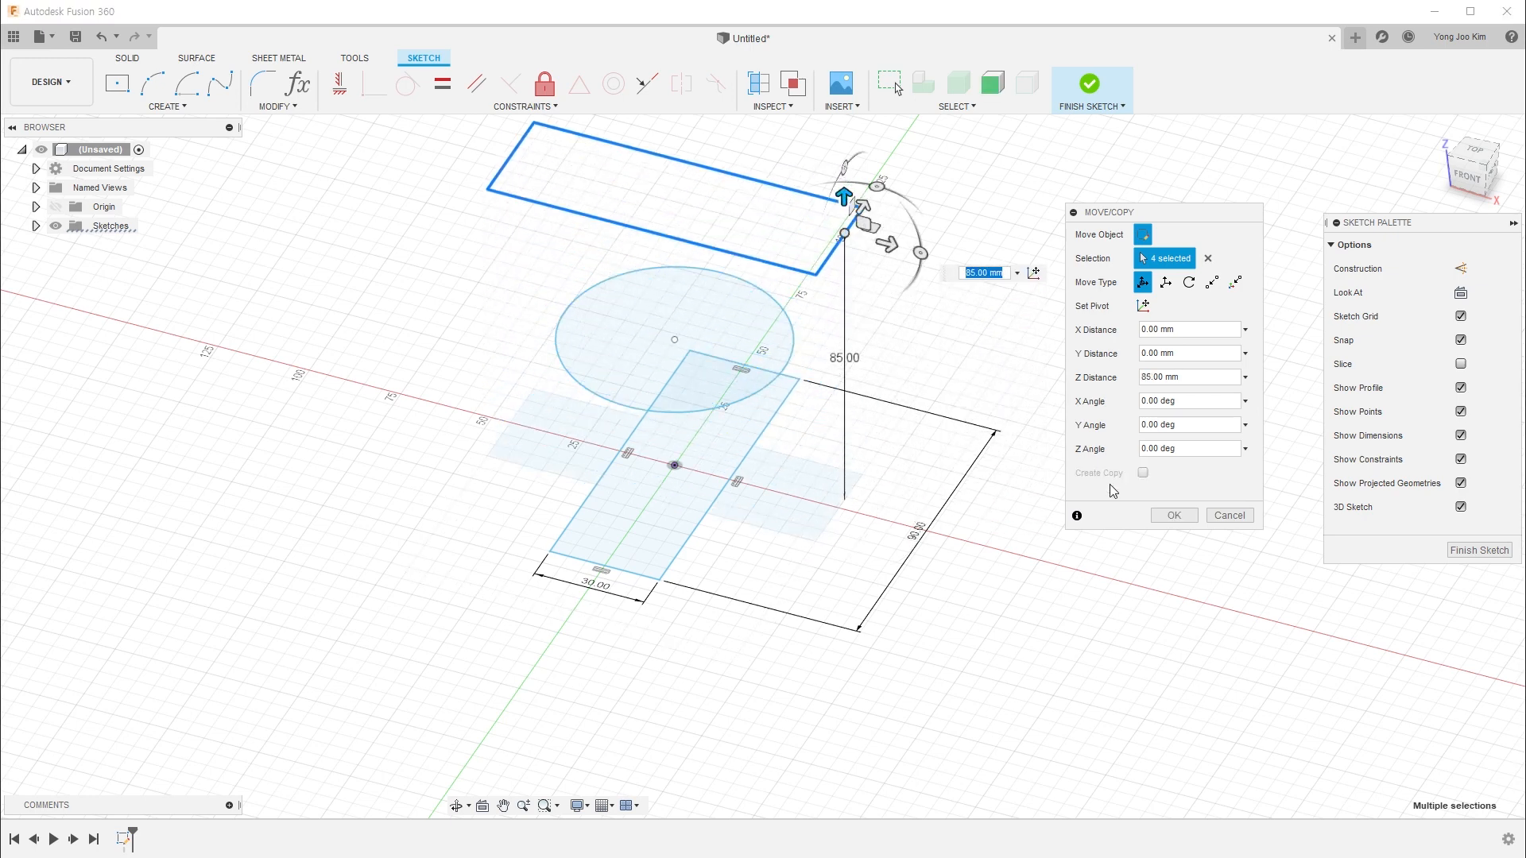
{"action": "left_click", "coordinate": [1173, 516]}
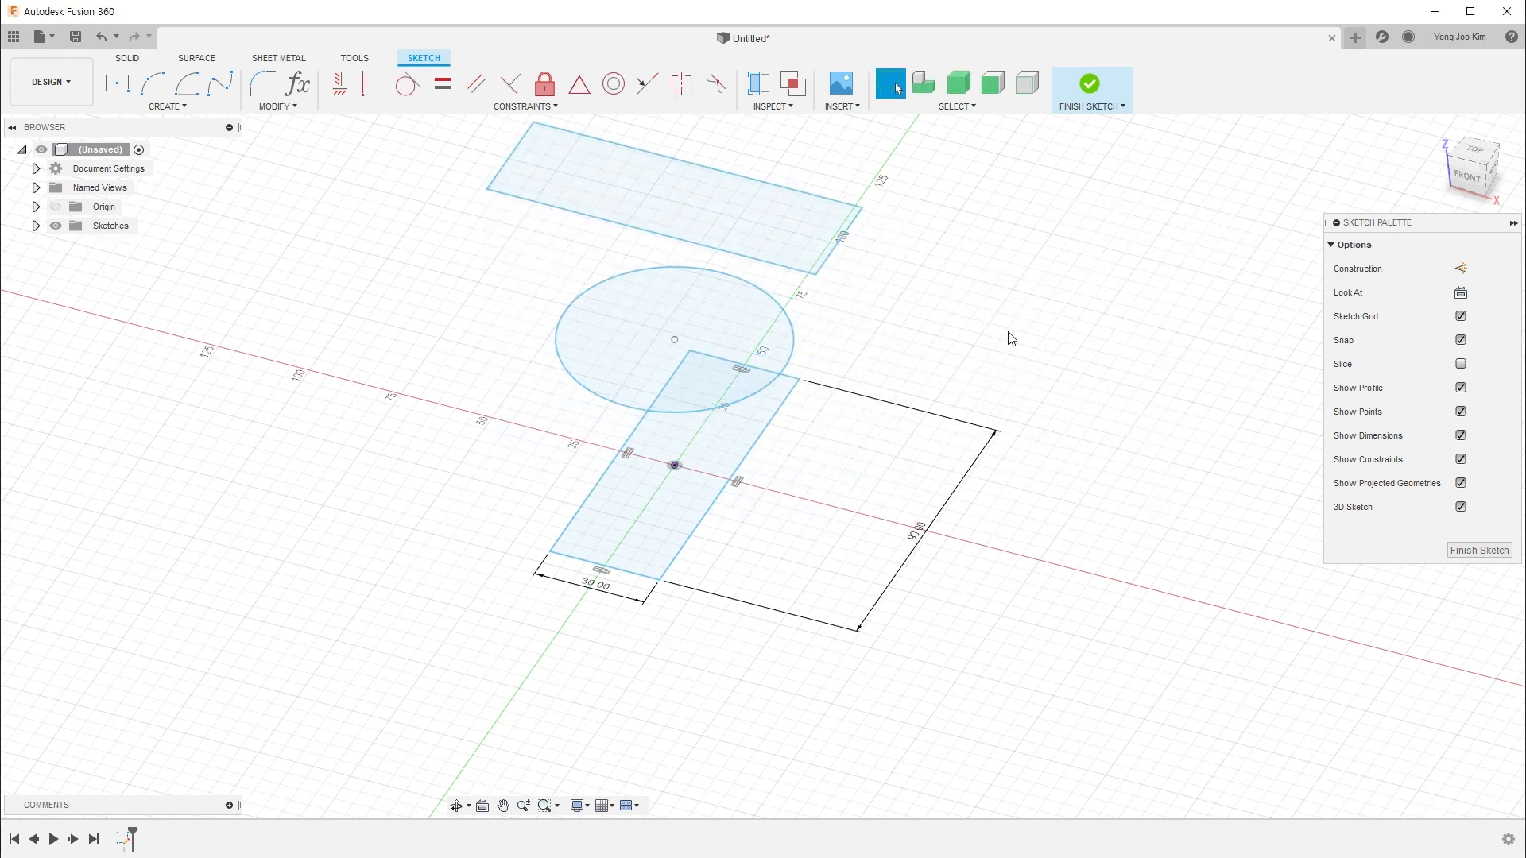
Finish the sketch and loft a new body from the lower rectangle through the circle to the raised rectangle
{"action": "left_click", "coordinate": [1086, 86]}
{"action": "scroll", "coordinate": [961, 412], "scroll_direction": "up", "scroll_amount": 3}
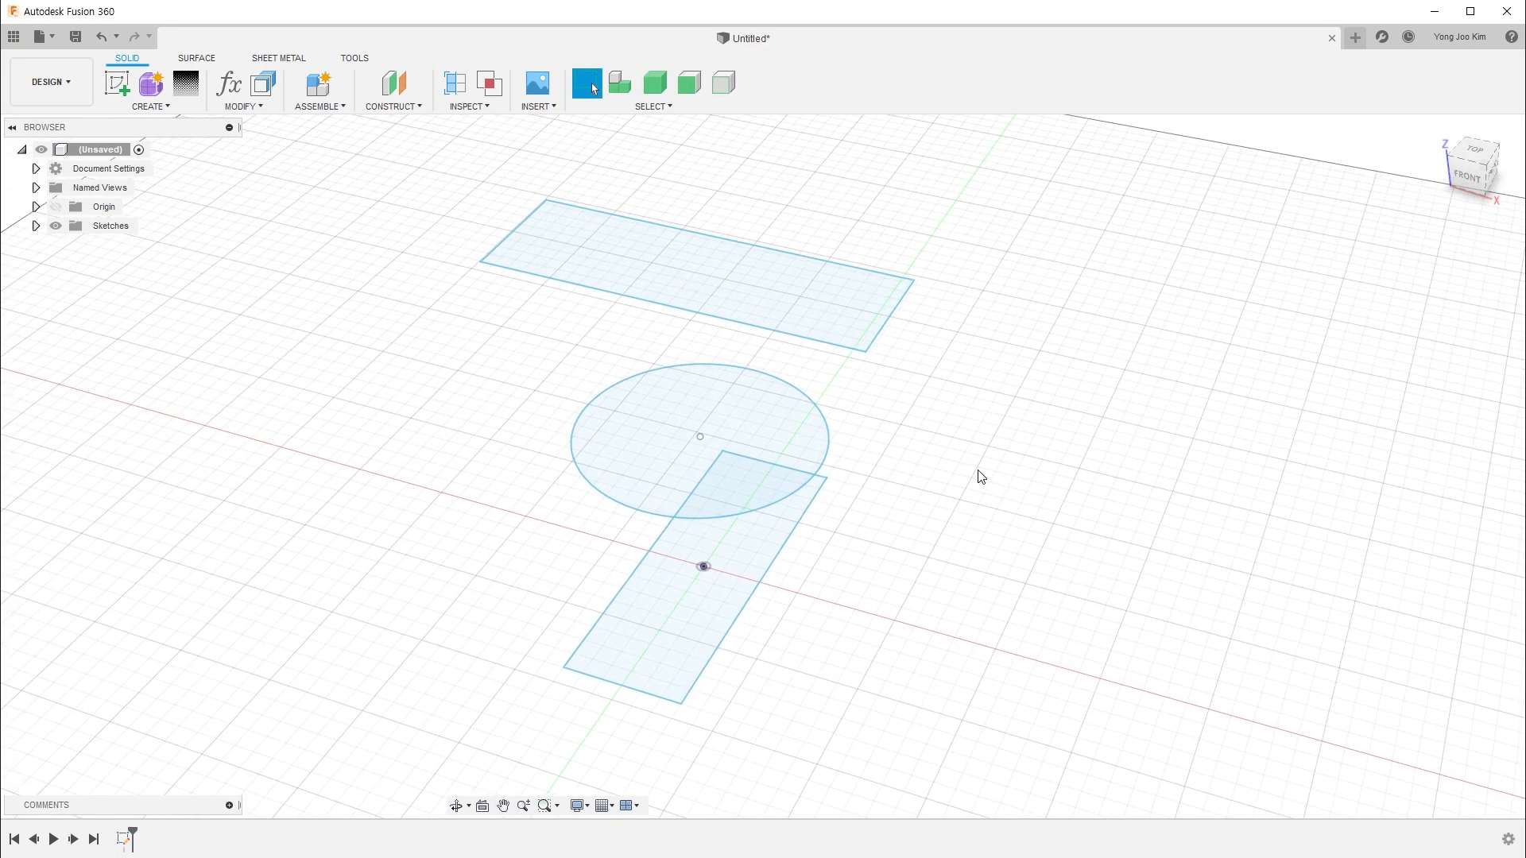
{"action": "type", "text": "sloft"}
{"action": "key", "text": "Return"}
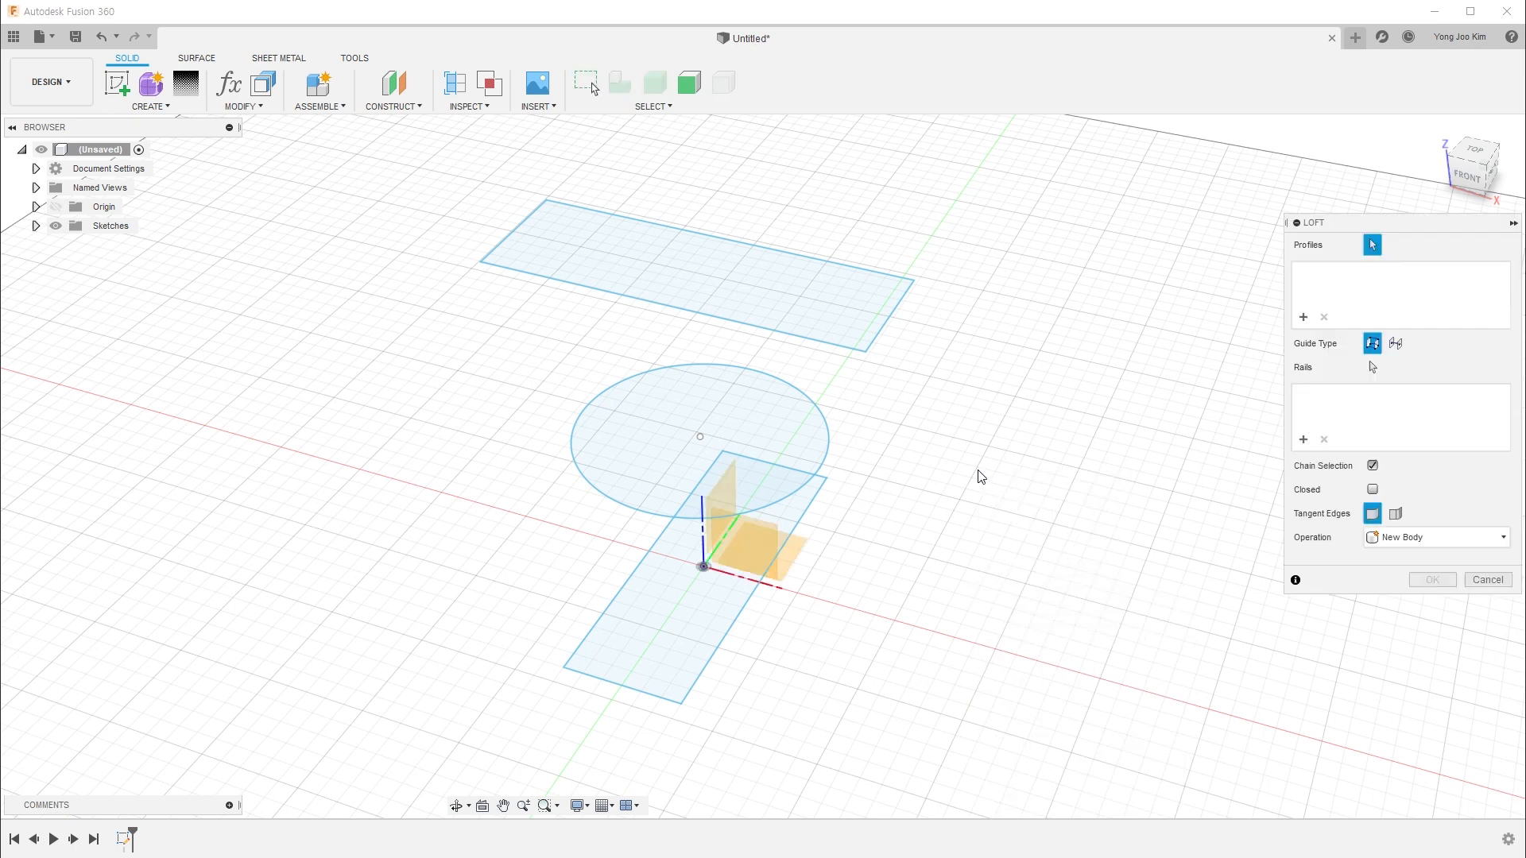
{"action": "left_click", "coordinate": [688, 579]}
{"action": "left_click", "coordinate": [651, 434]}
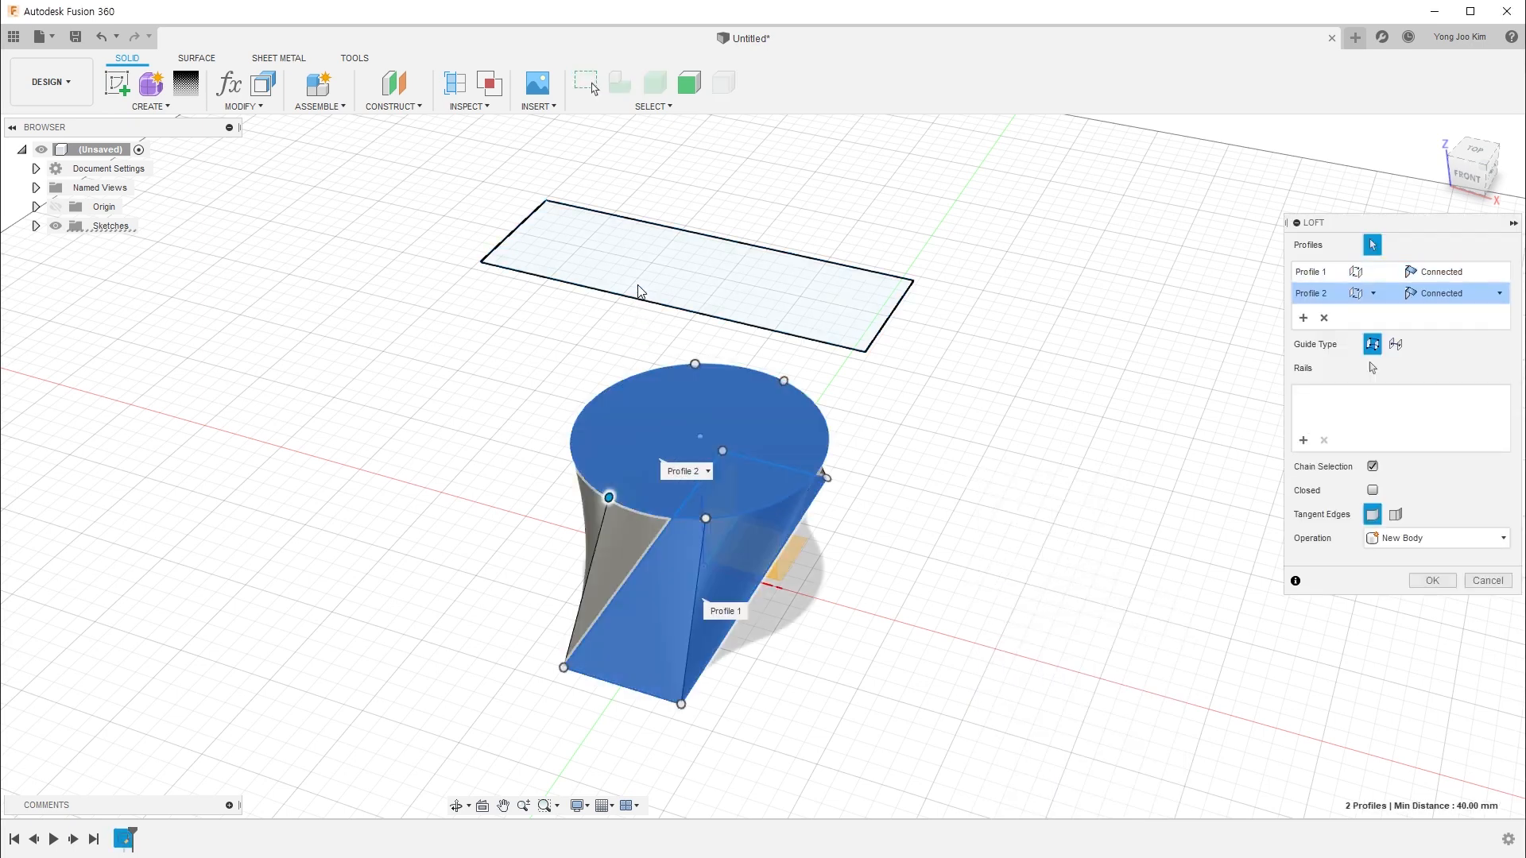
{"action": "left_click", "coordinate": [743, 341]}
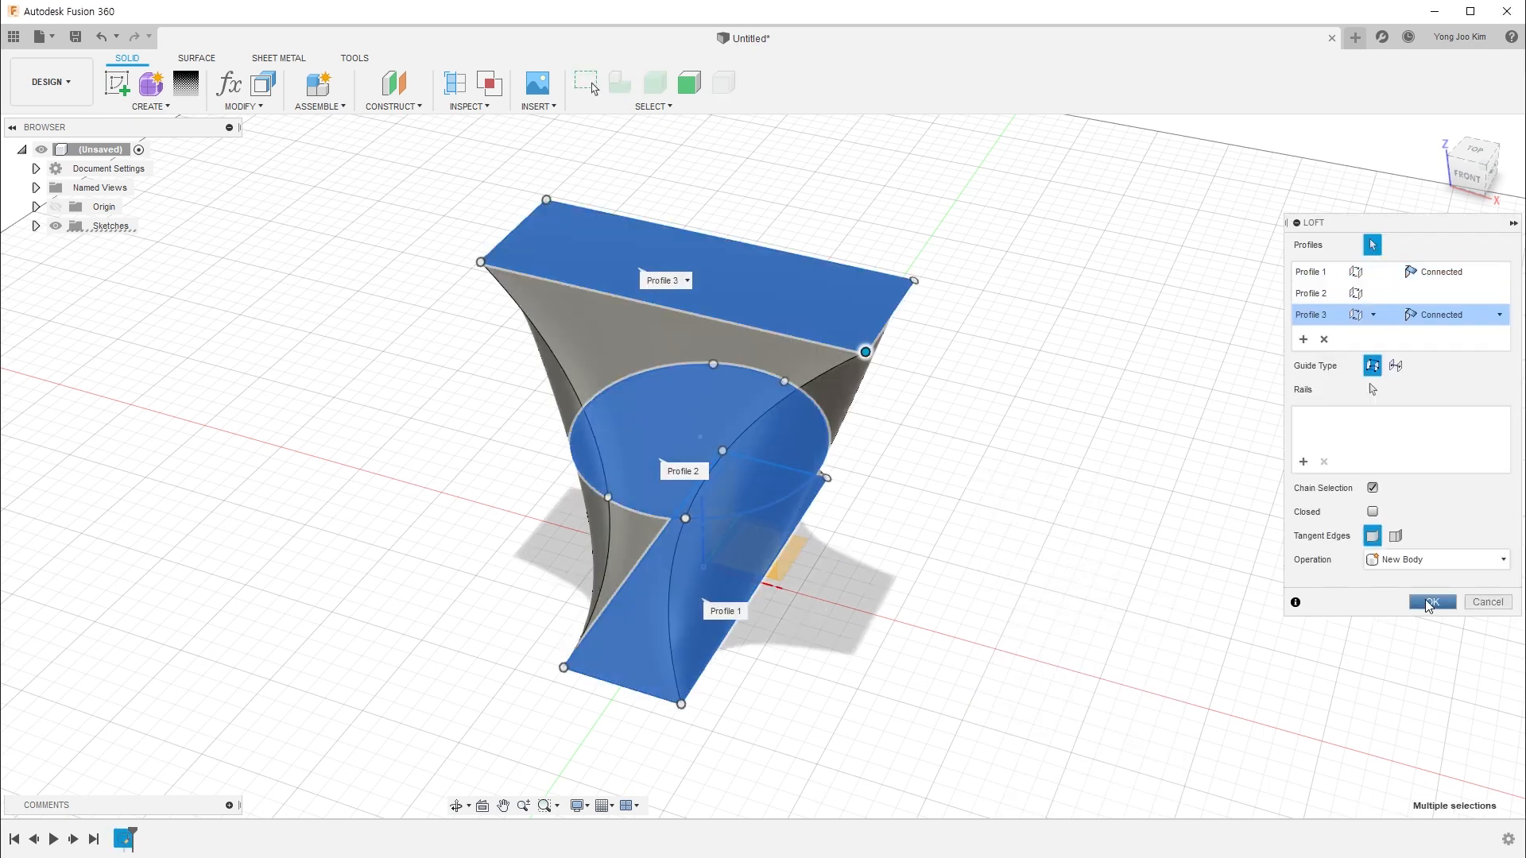
{"action": "left_click", "coordinate": [1433, 602]}
{"action": "middle_click_drag", "start_coordinate": [913, 491], "coordinate": [988, 501], "text": "shift"}
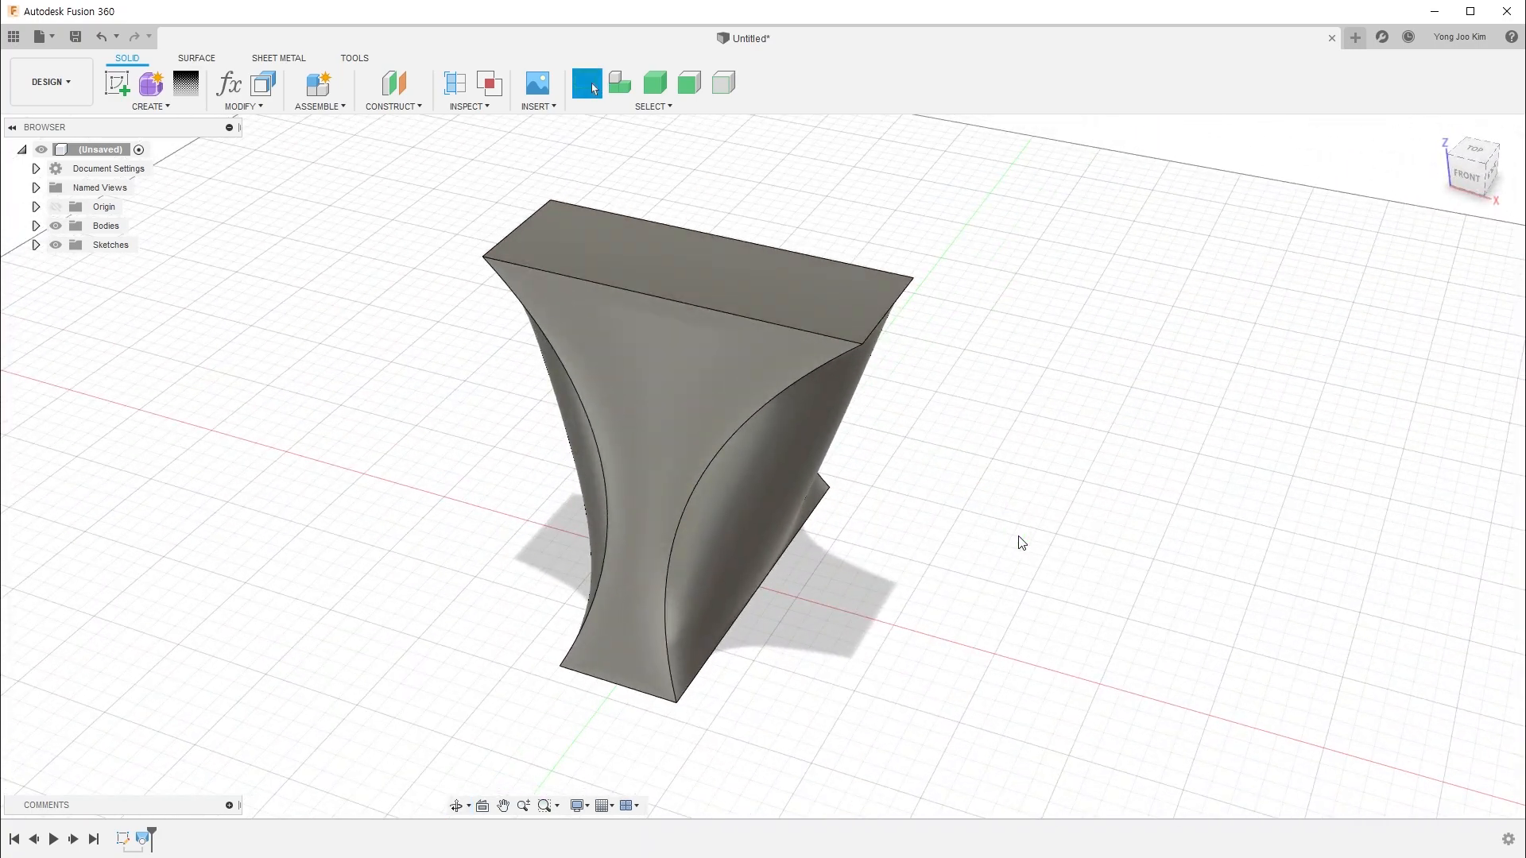
Reopen the loft's sketch for editing and examine the circle and rectangles at their different heights
{"action": "double_click", "coordinate": [124, 838]}
{"action": "middle_click_drag", "start_coordinate": [578, 702], "coordinate": [503, 620], "text": "shift"}
{"action": "middle_click_drag", "start_coordinate": [486, 536], "coordinate": [486, 537]}
{"action": "left_click_drag", "start_coordinate": [485, 537], "coordinate": [447, 501]}
{"action": "key", "text": "Escape"}
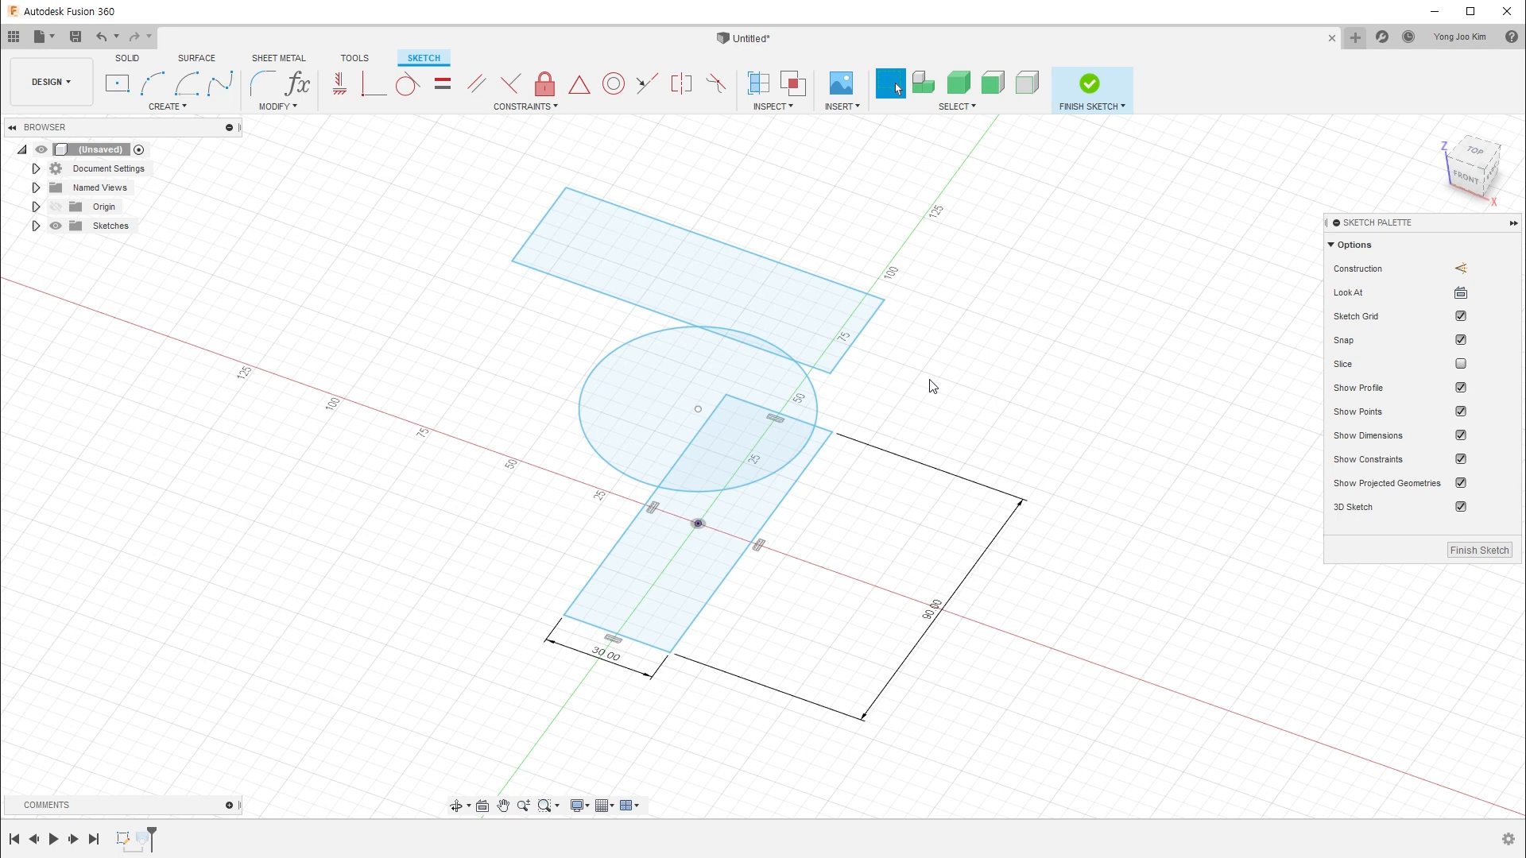
{"action": "left_click", "coordinate": [885, 301]}
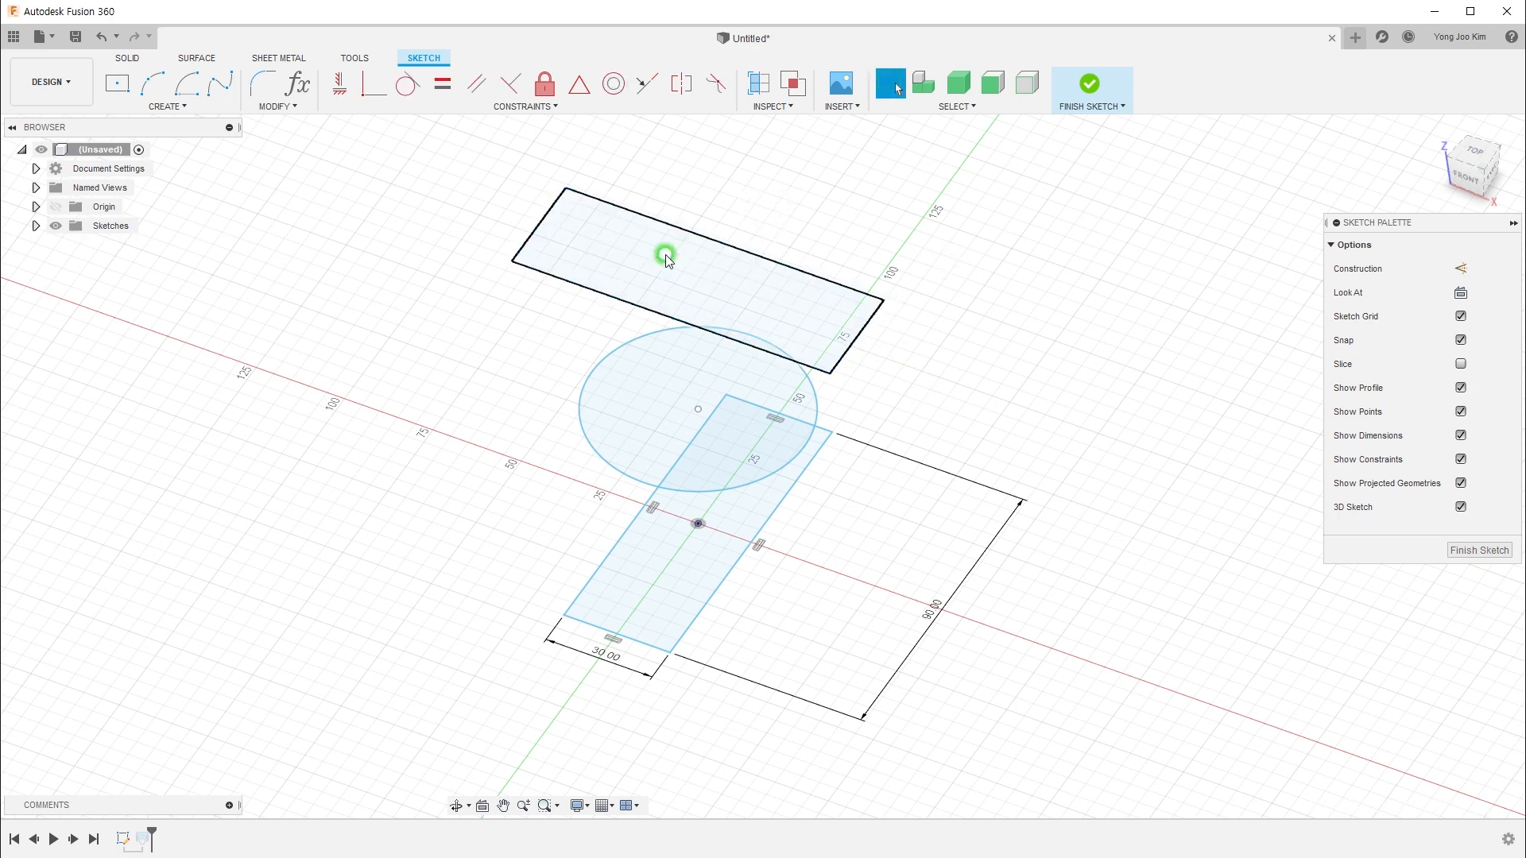
{"action": "left_click", "coordinate": [596, 290]}
{"action": "left_click", "coordinate": [531, 355]}
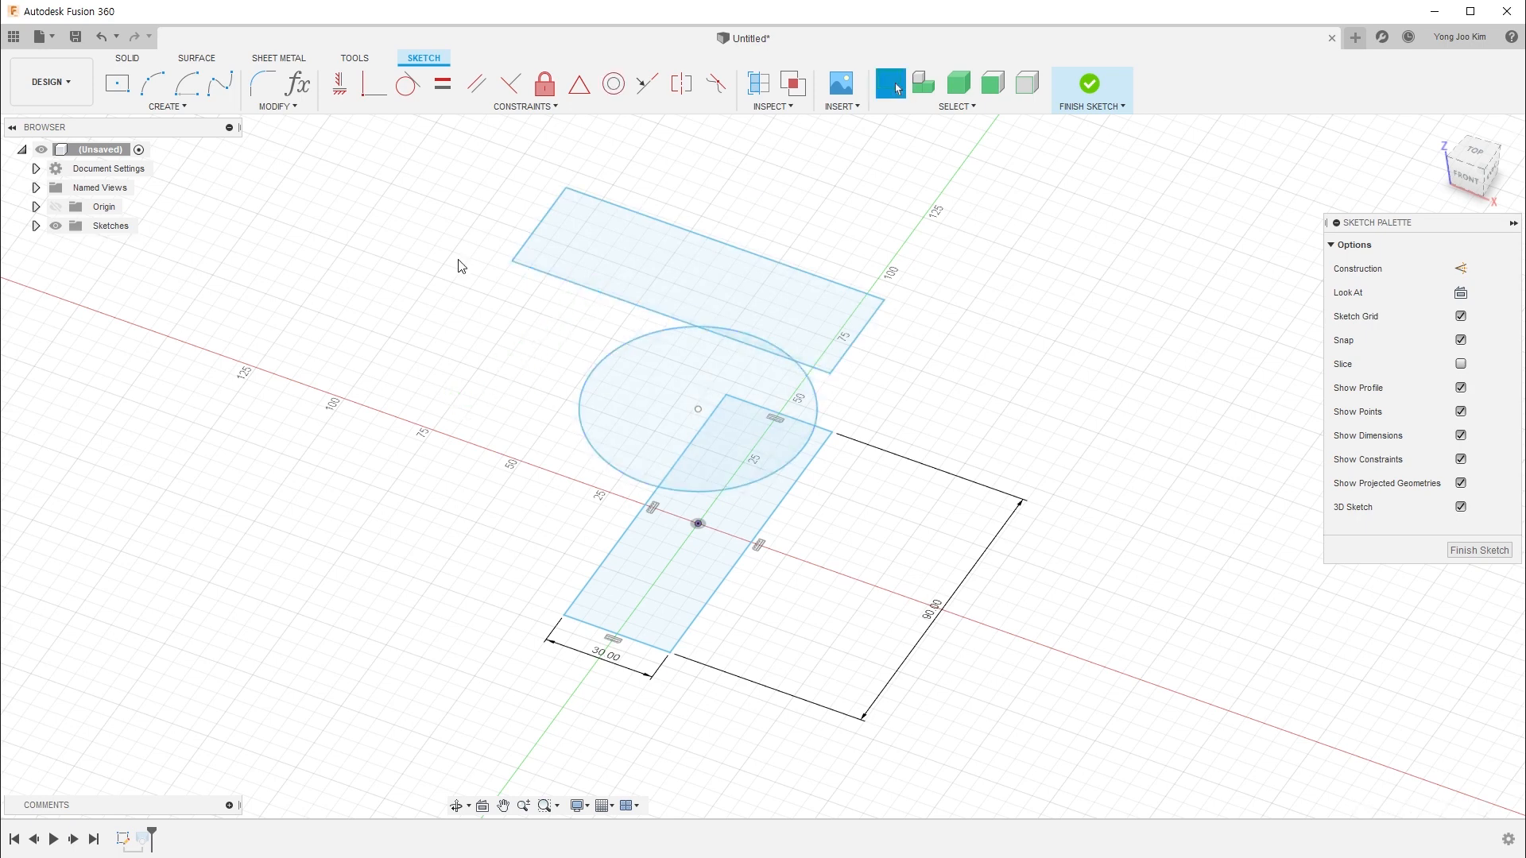